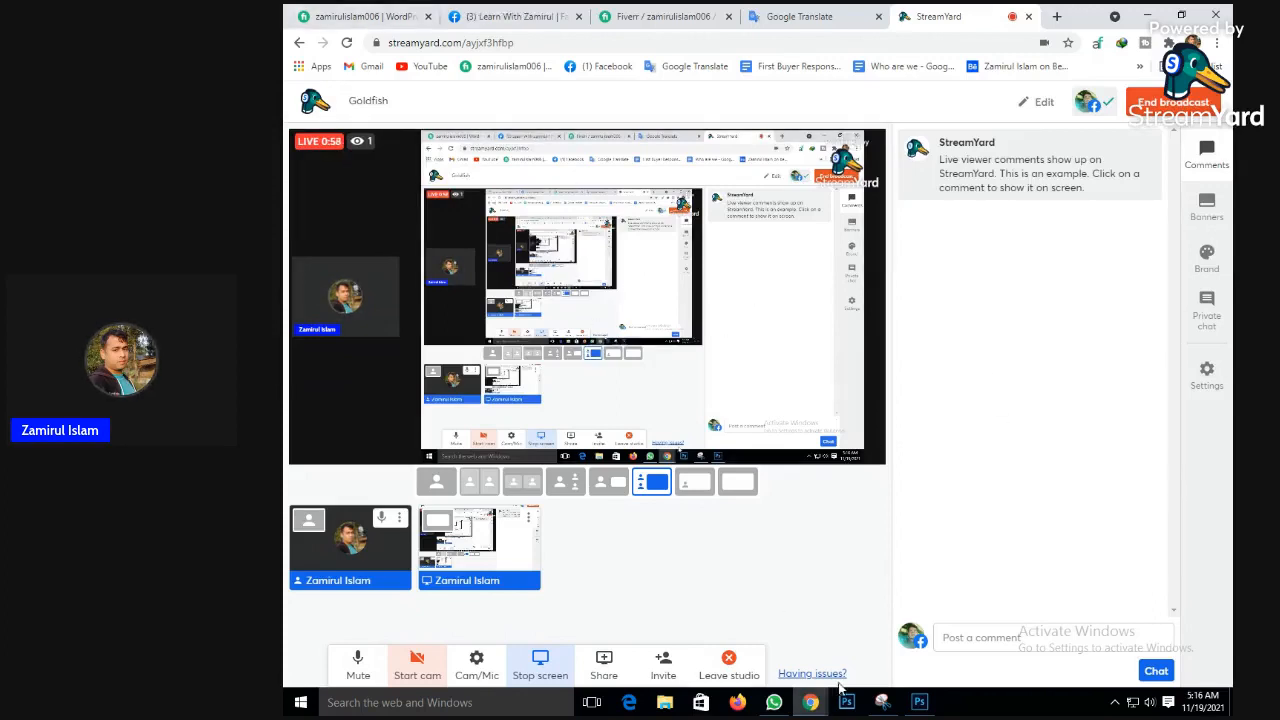
- Switch to Photoshop and open all four images from the Desktop's bulb folder: the light bulb, the goldfish and both water pictures
click(920, 702)
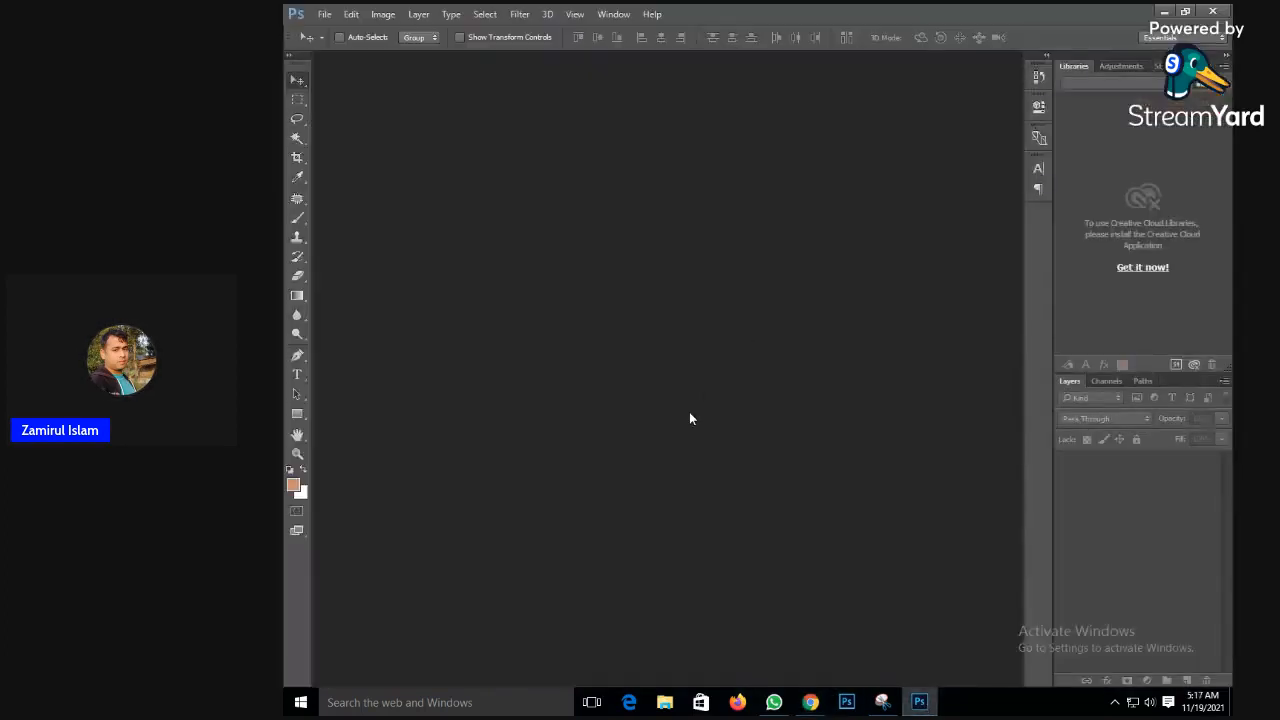
double_click(657, 338)
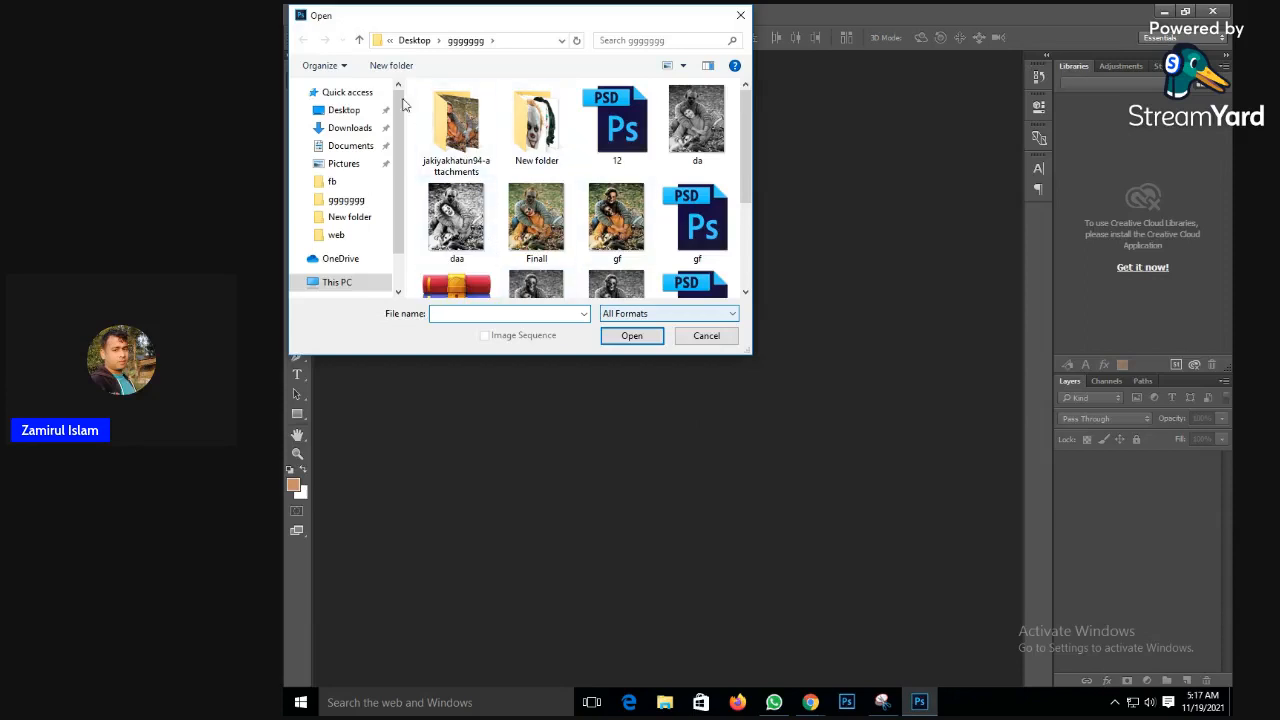
click(360, 39)
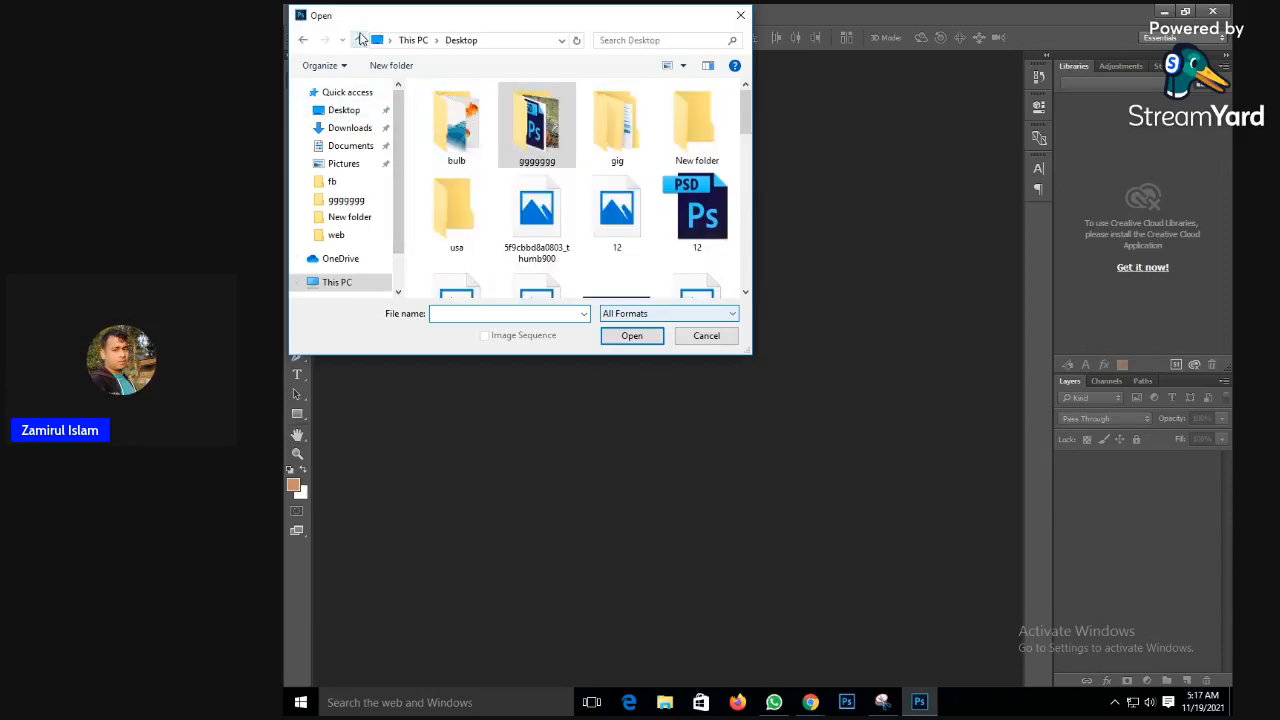
double_click(449, 127)
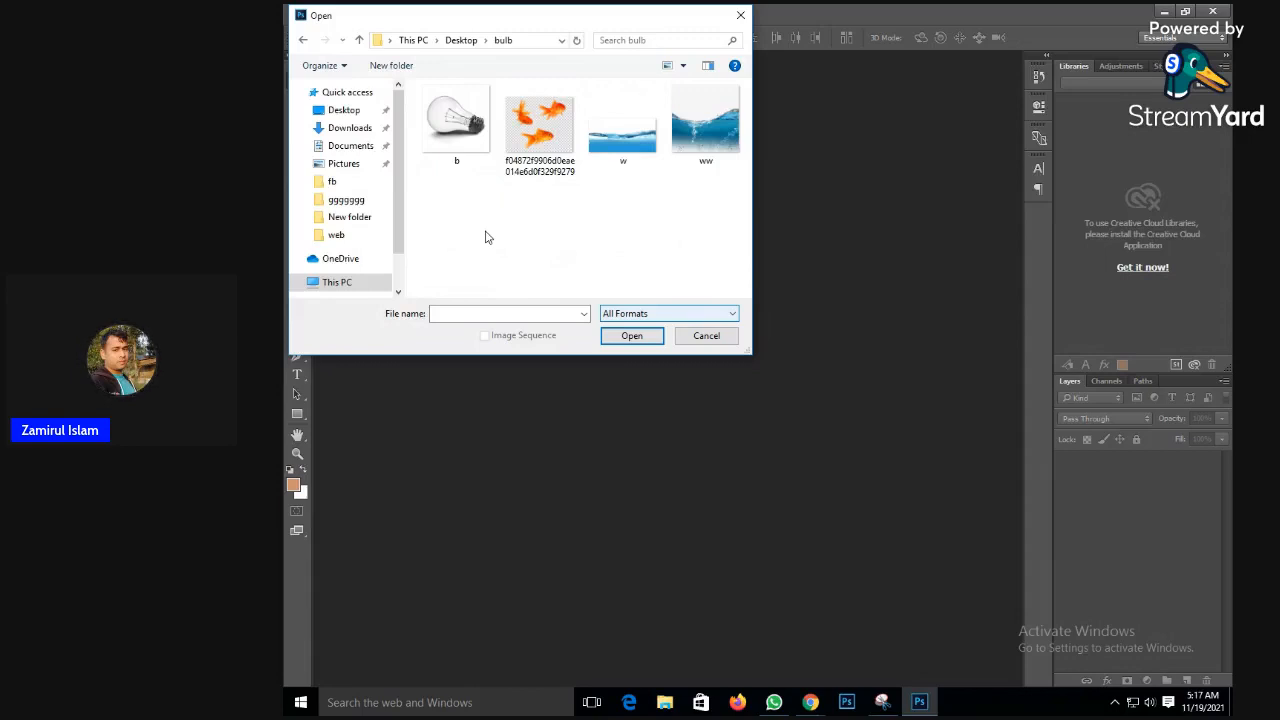
click(452, 120)
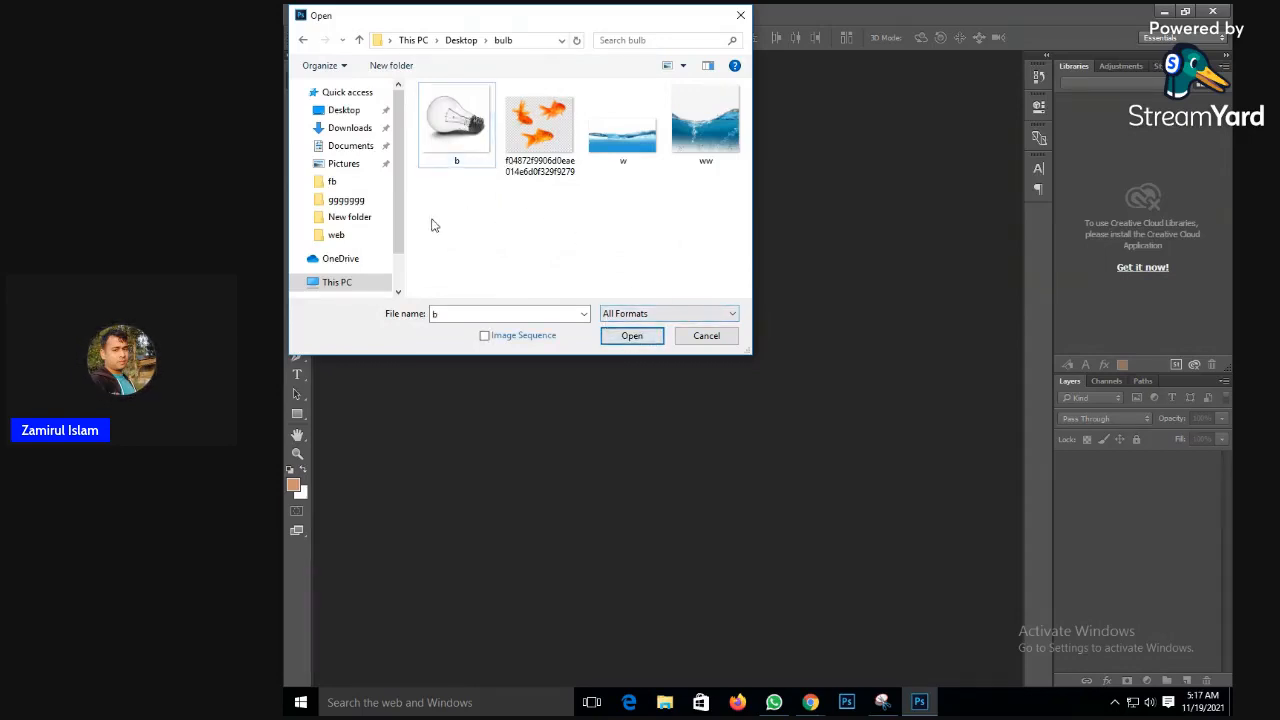
drag(431, 223, 743, 84)
key(Return)
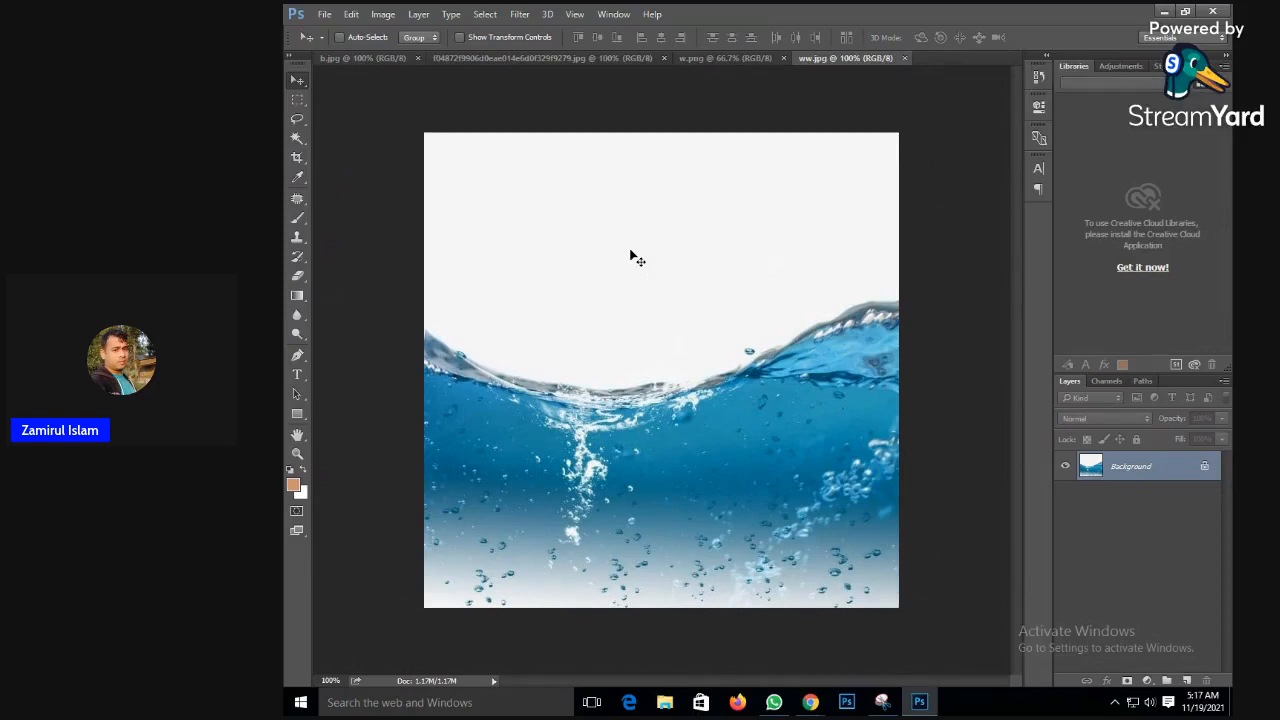
- Set the resolution of the bulb image b.jpg to 300 pixels/inch with resampling on
click(357, 57)
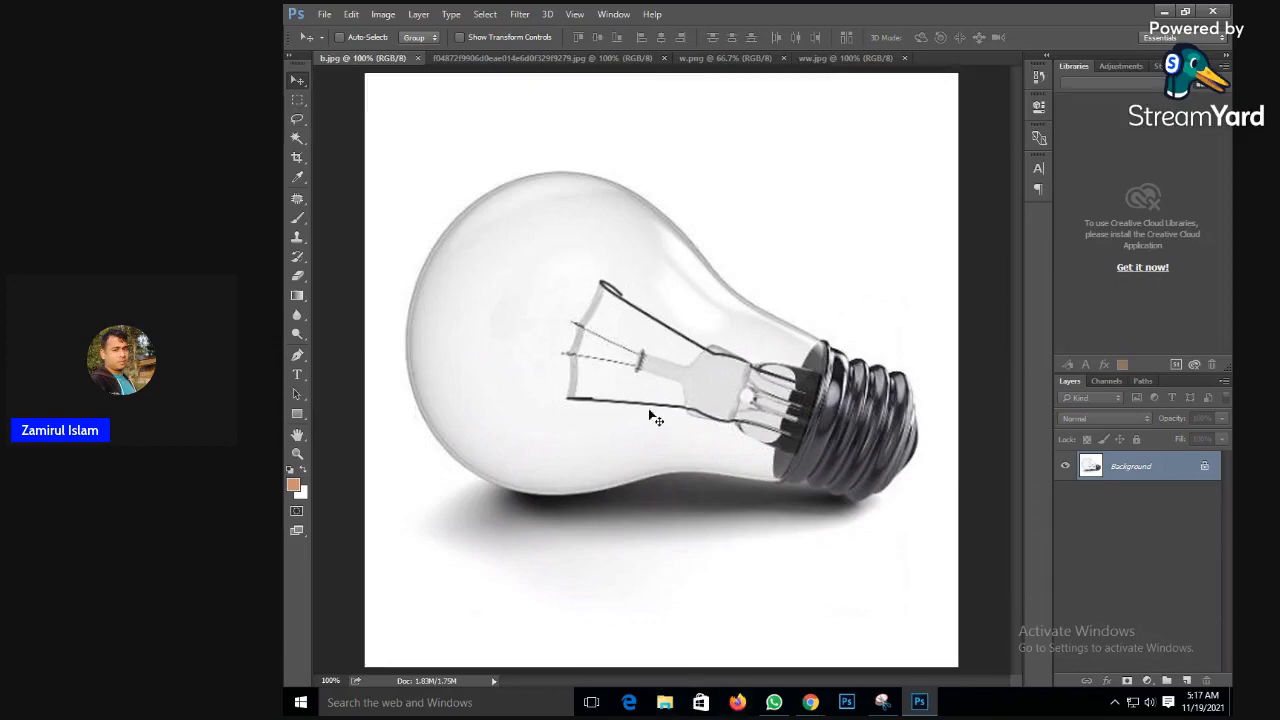
drag(626, 387, 537, 374)
alt+click(599, 363)
alt+click(605, 370)
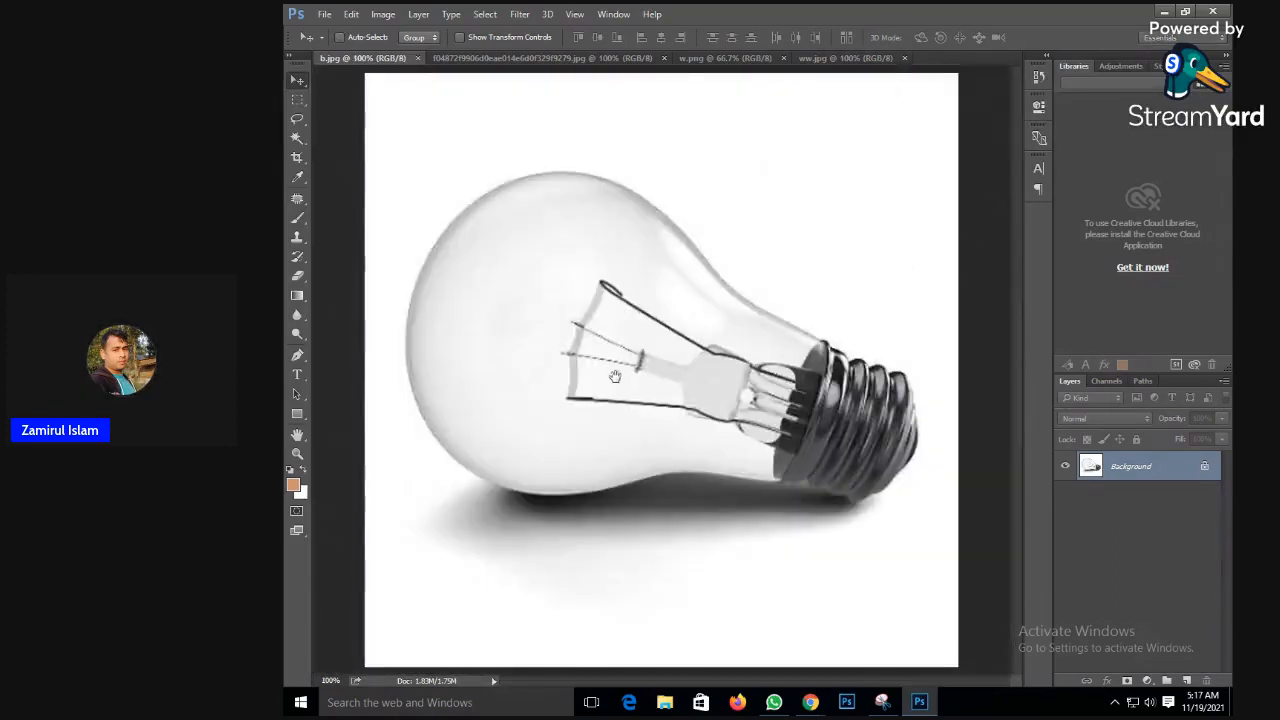
click(384, 15)
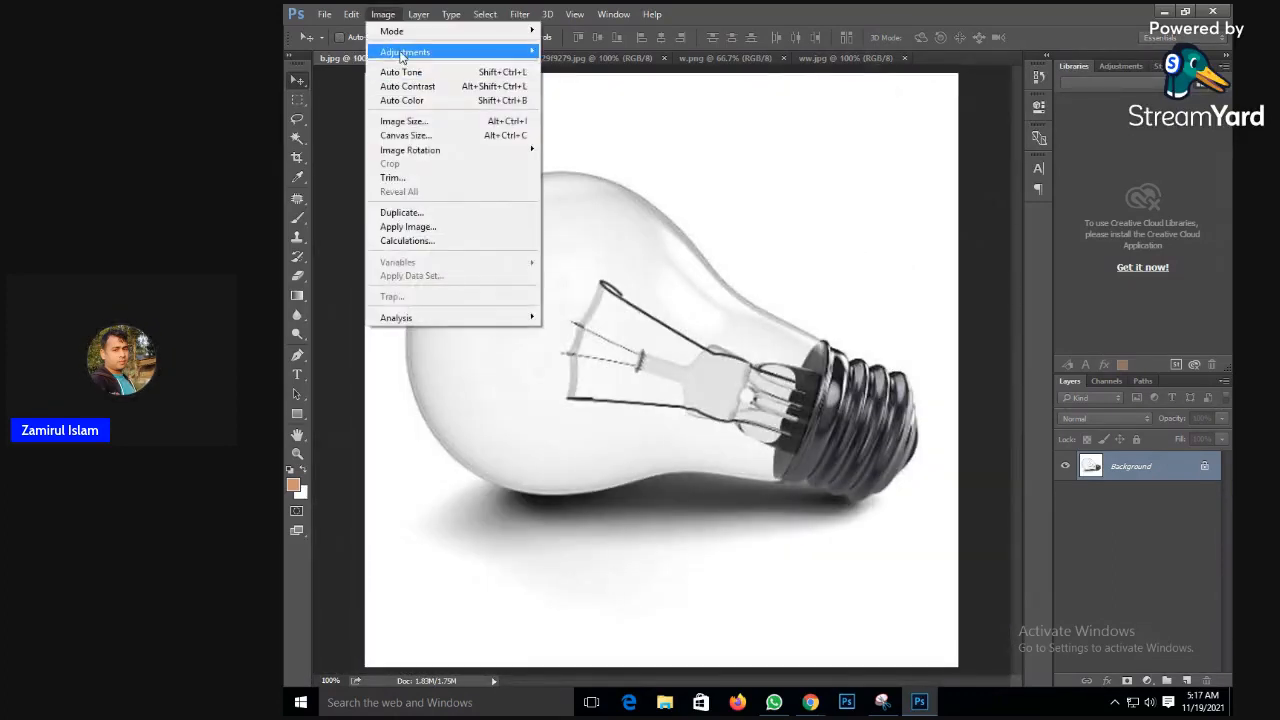
mouse_move(400, 51)
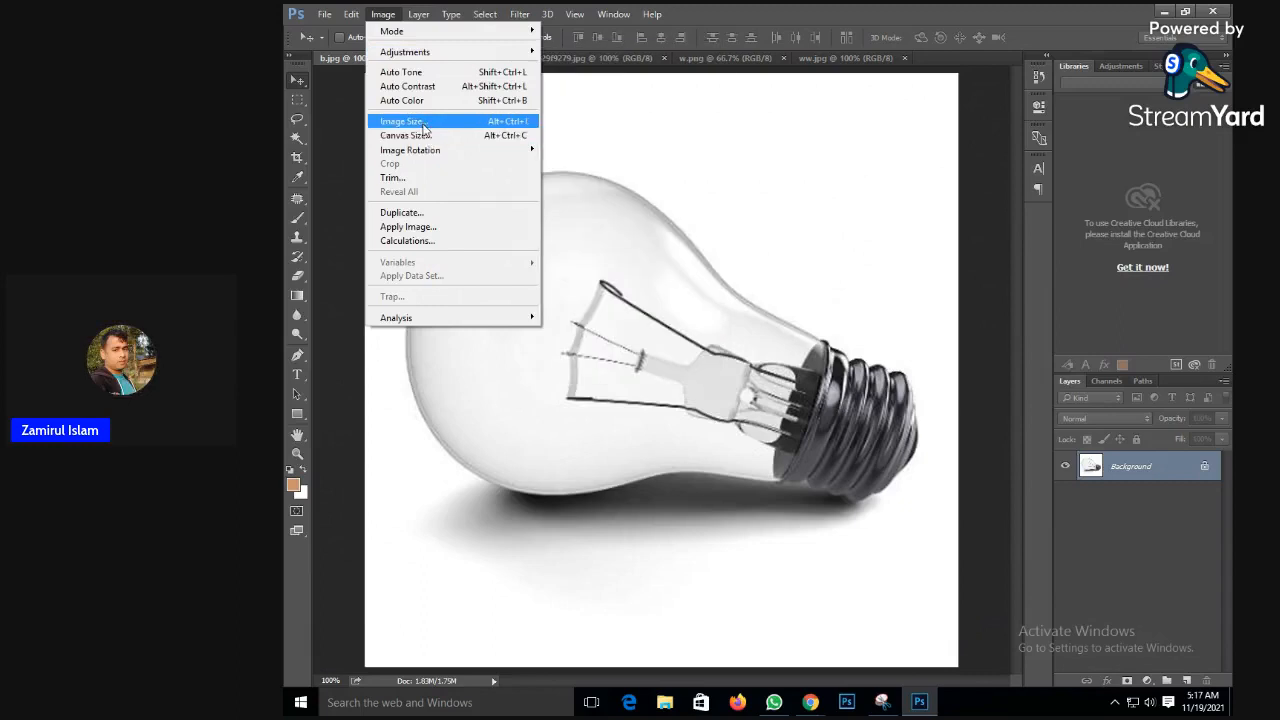
click(404, 121)
double_click(865, 295)
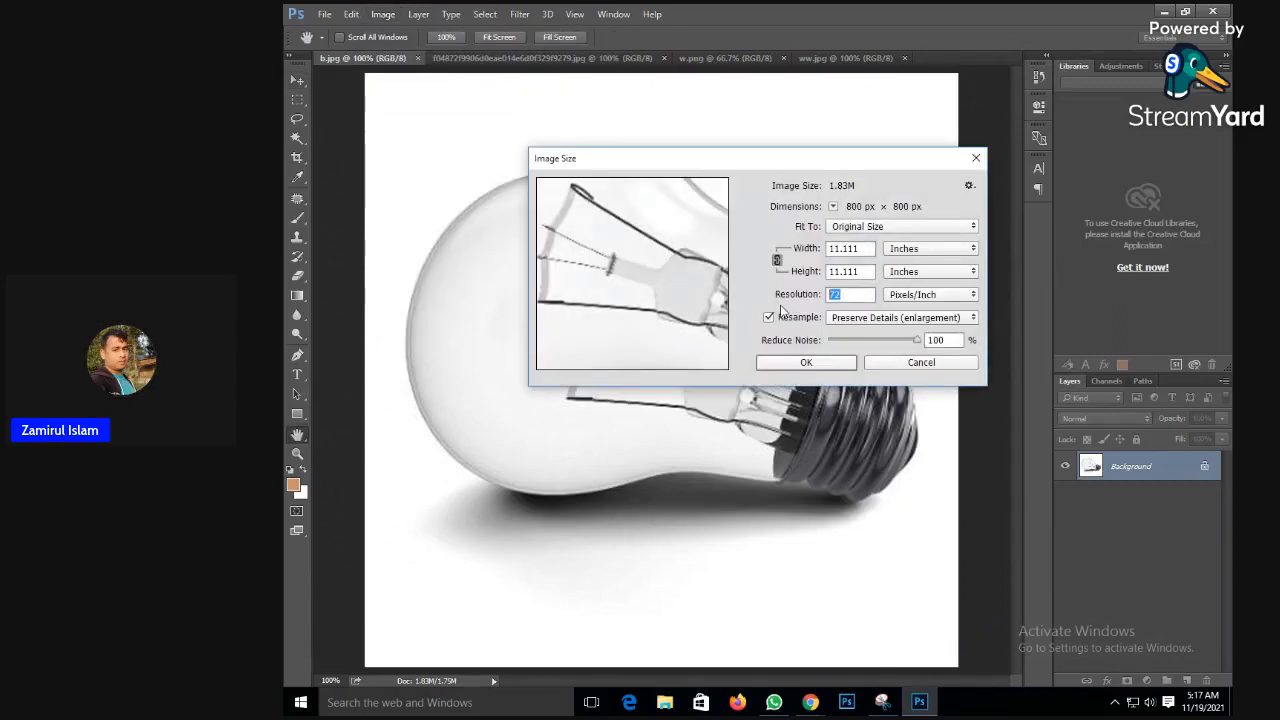
text(300)
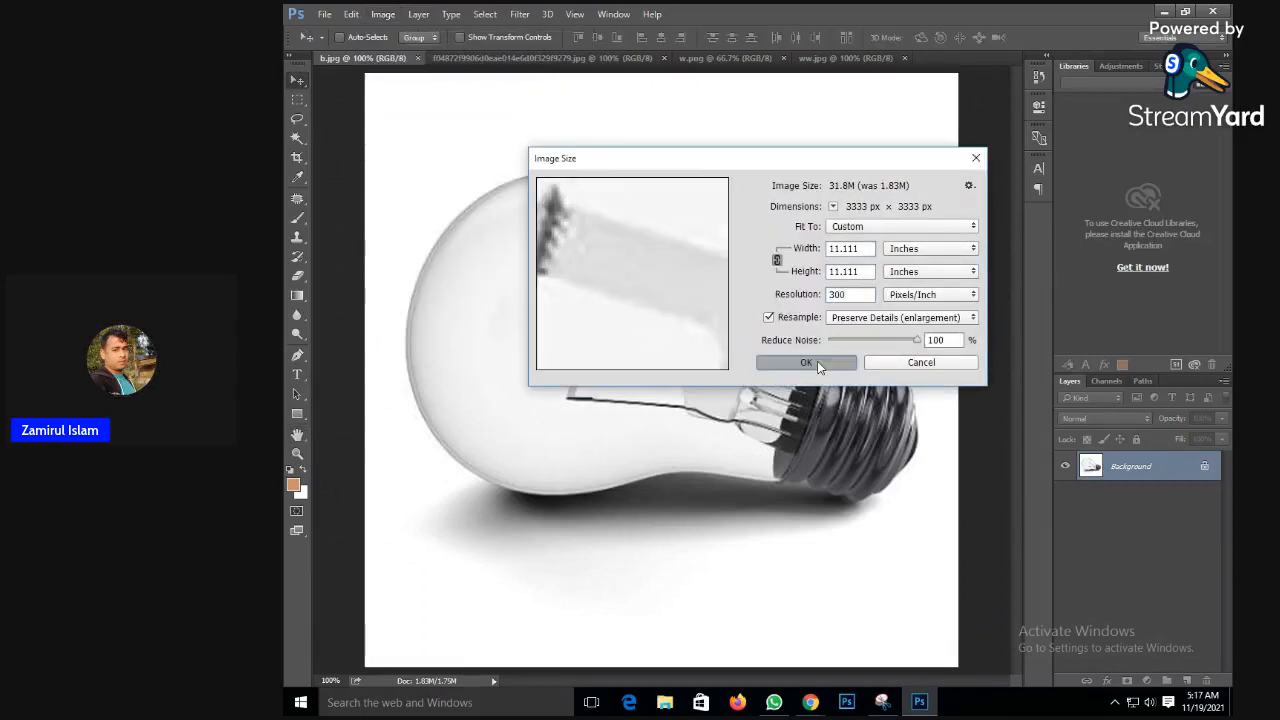
click(817, 361)
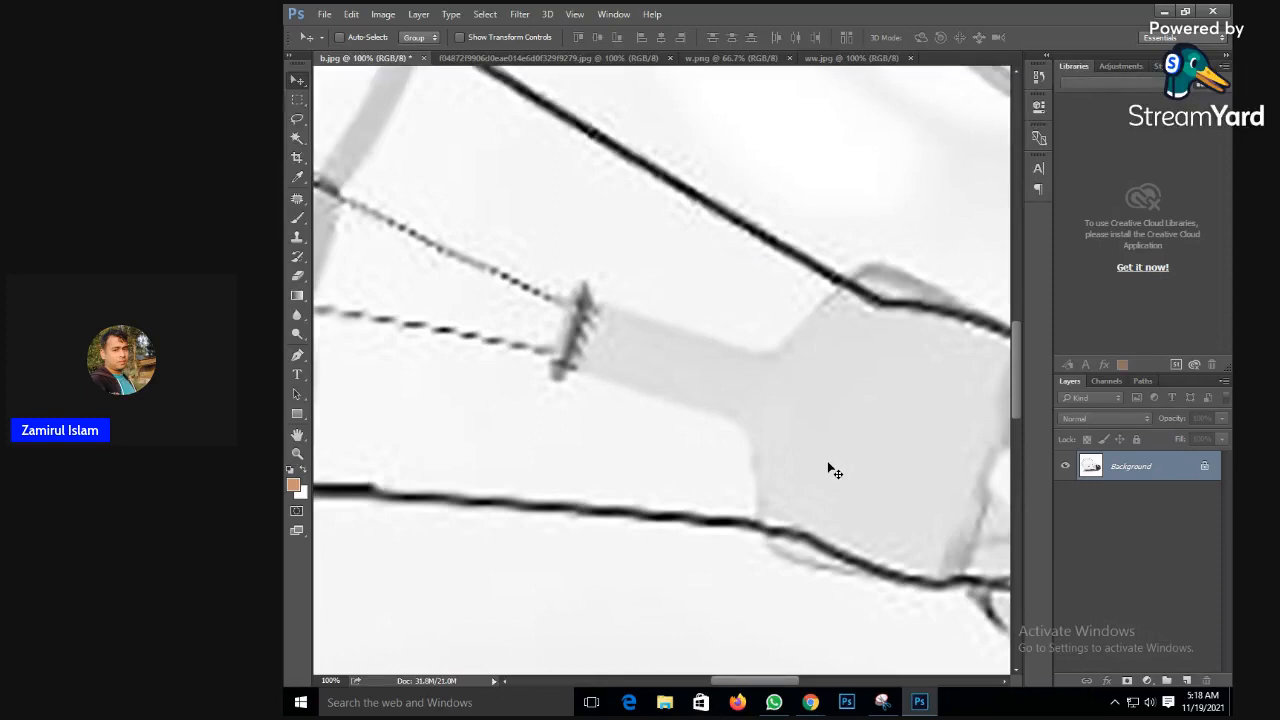
- Look over the whole bulb, then compare the goldfish image and the two water images w.png and ww.jpg
key(z)
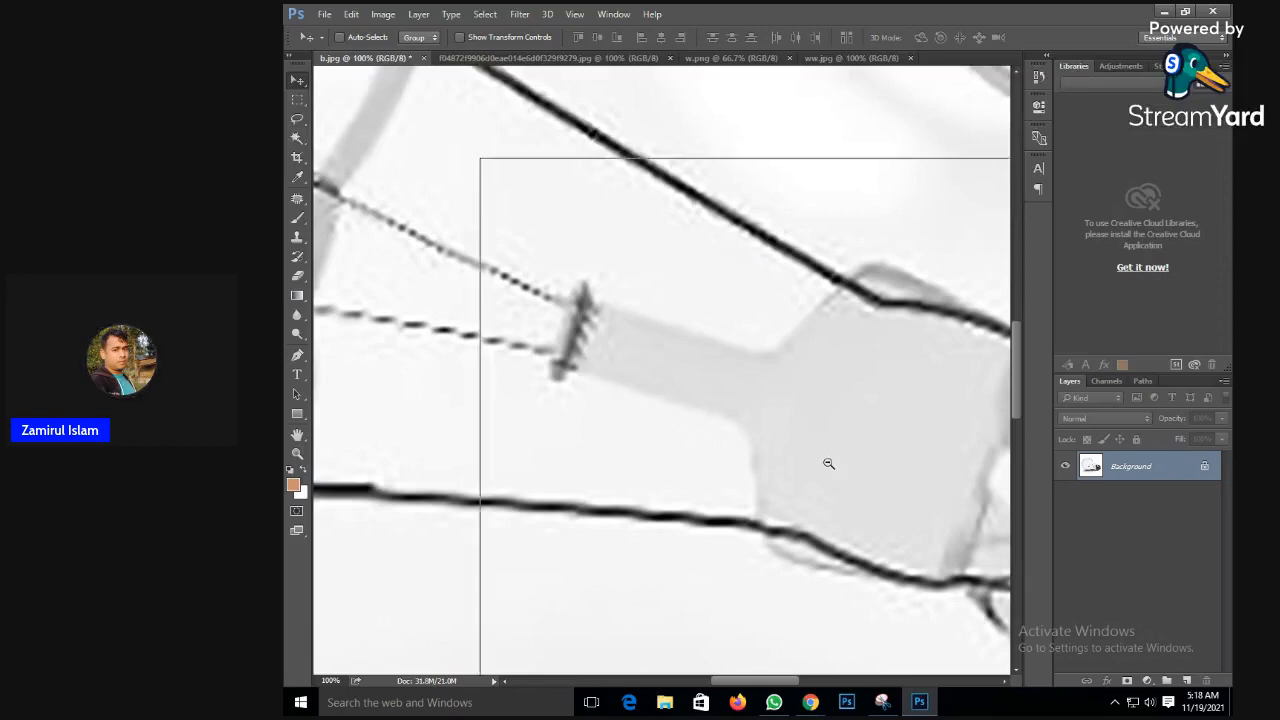
alt+click(828, 463)
alt+click(828, 463)
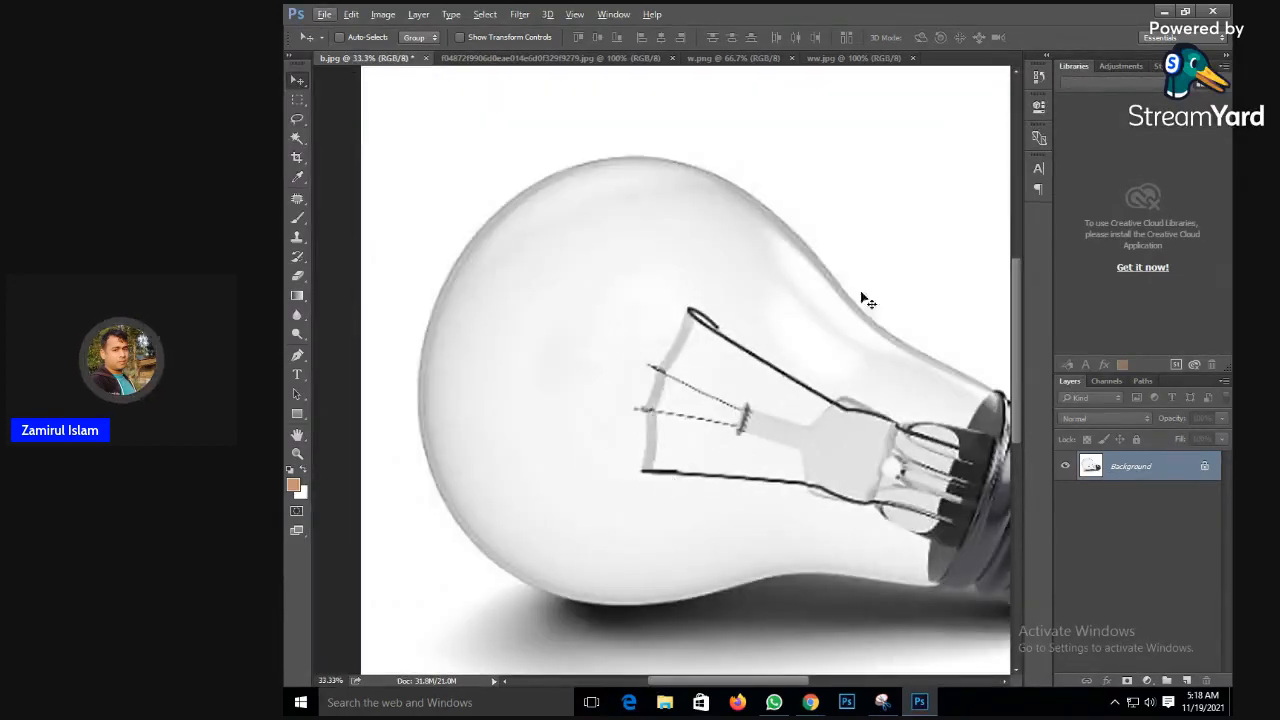
click(866, 58)
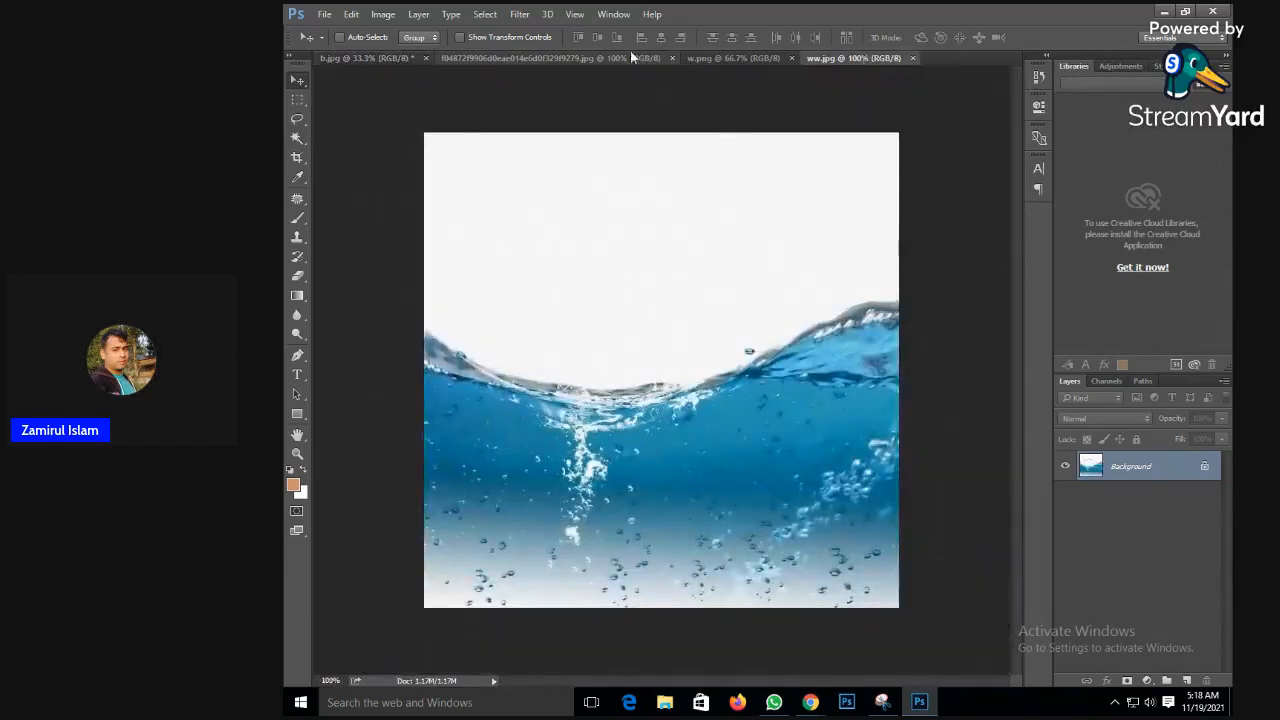
click(571, 57)
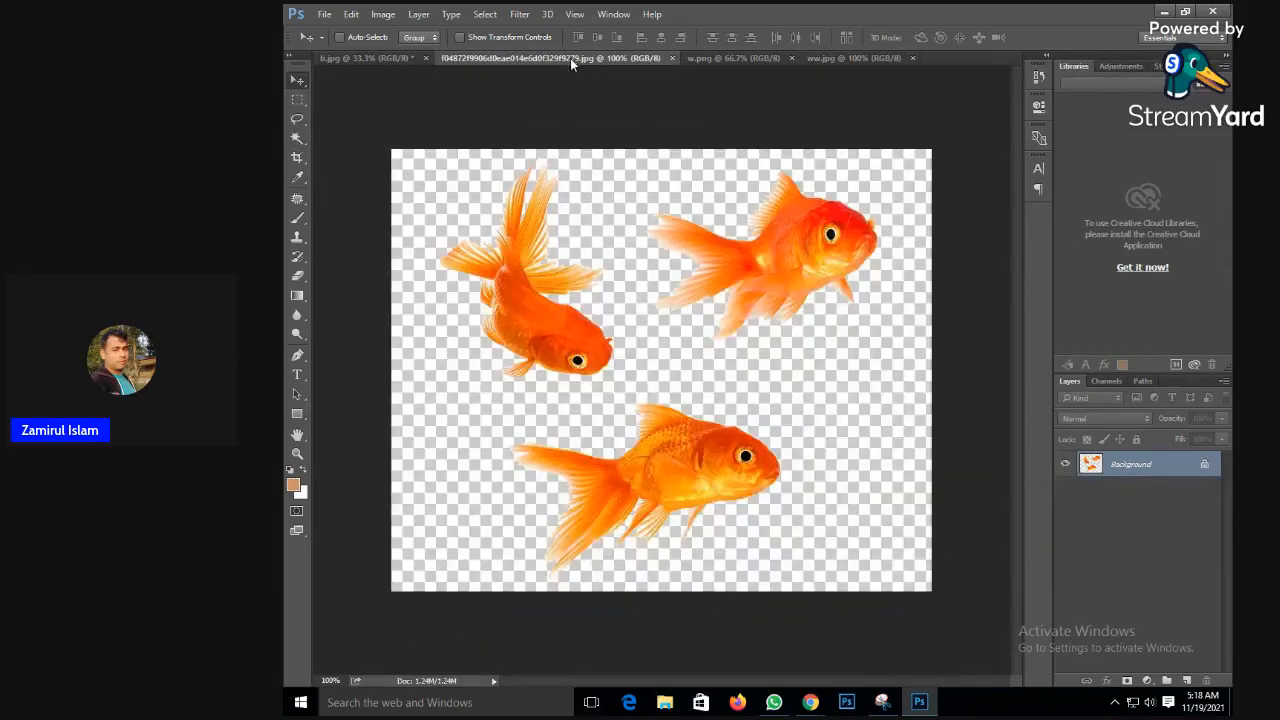
click(375, 58)
click(735, 58)
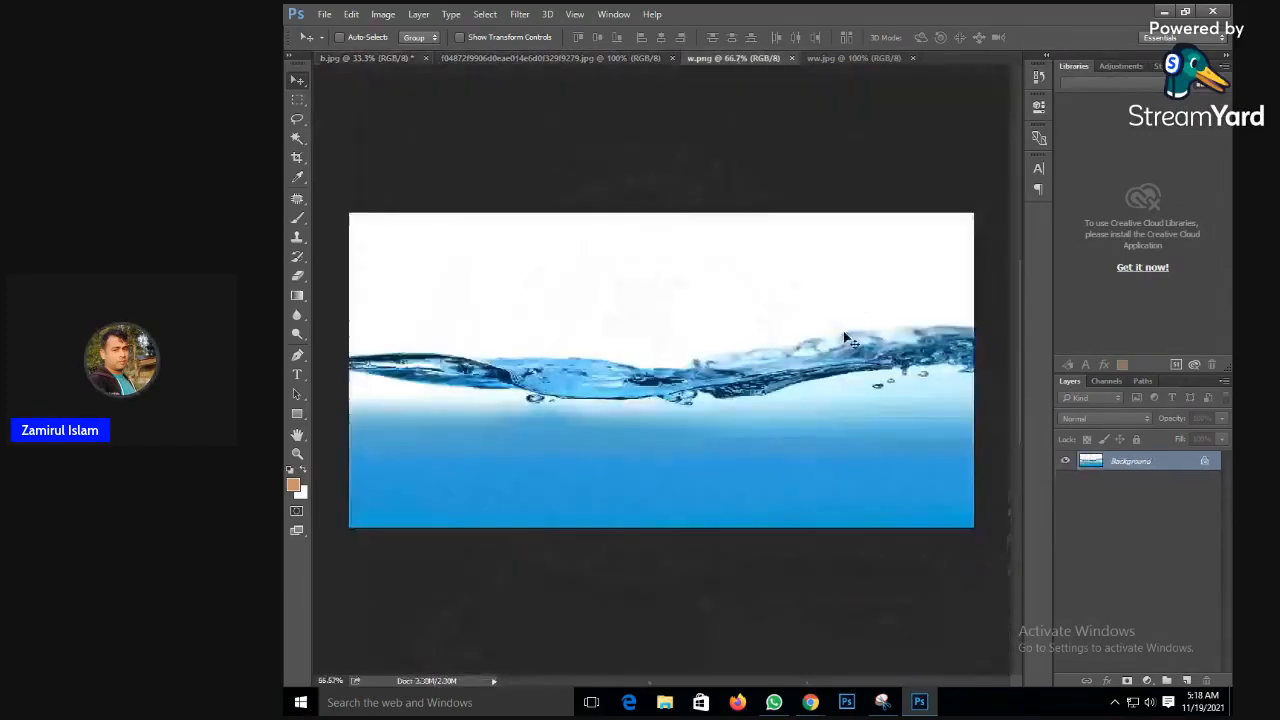
click(849, 57)
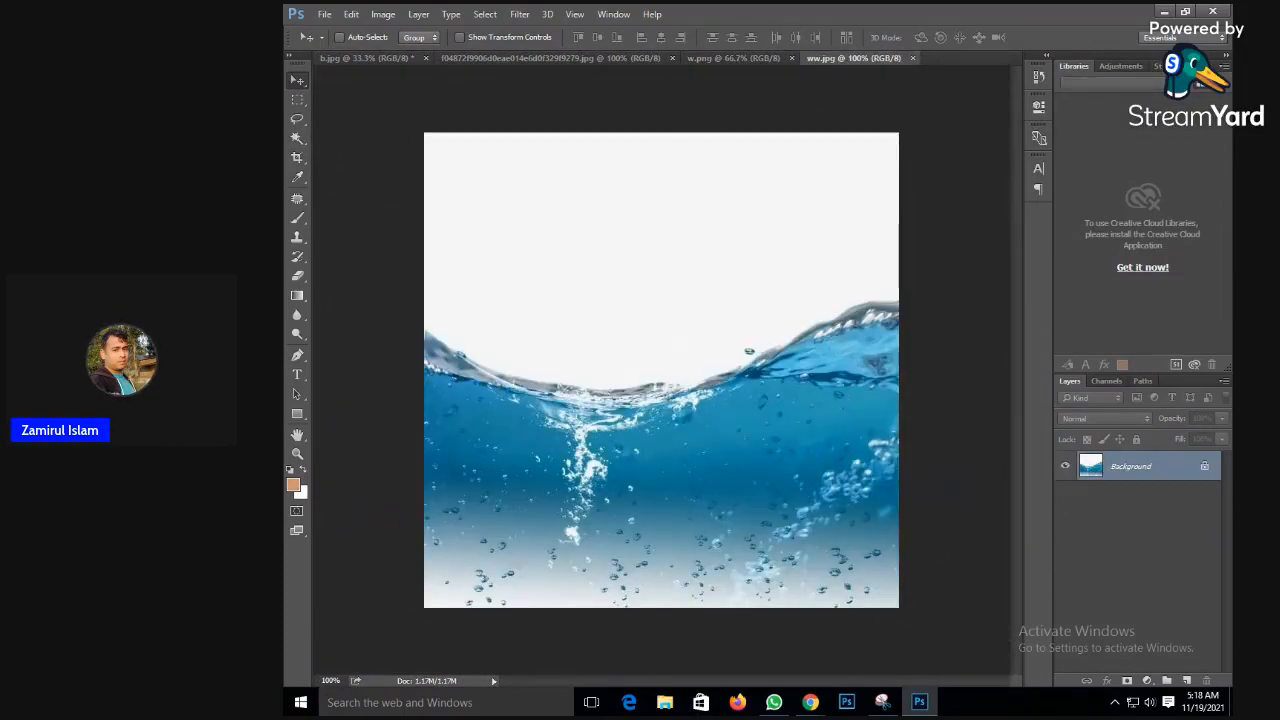
click(723, 59)
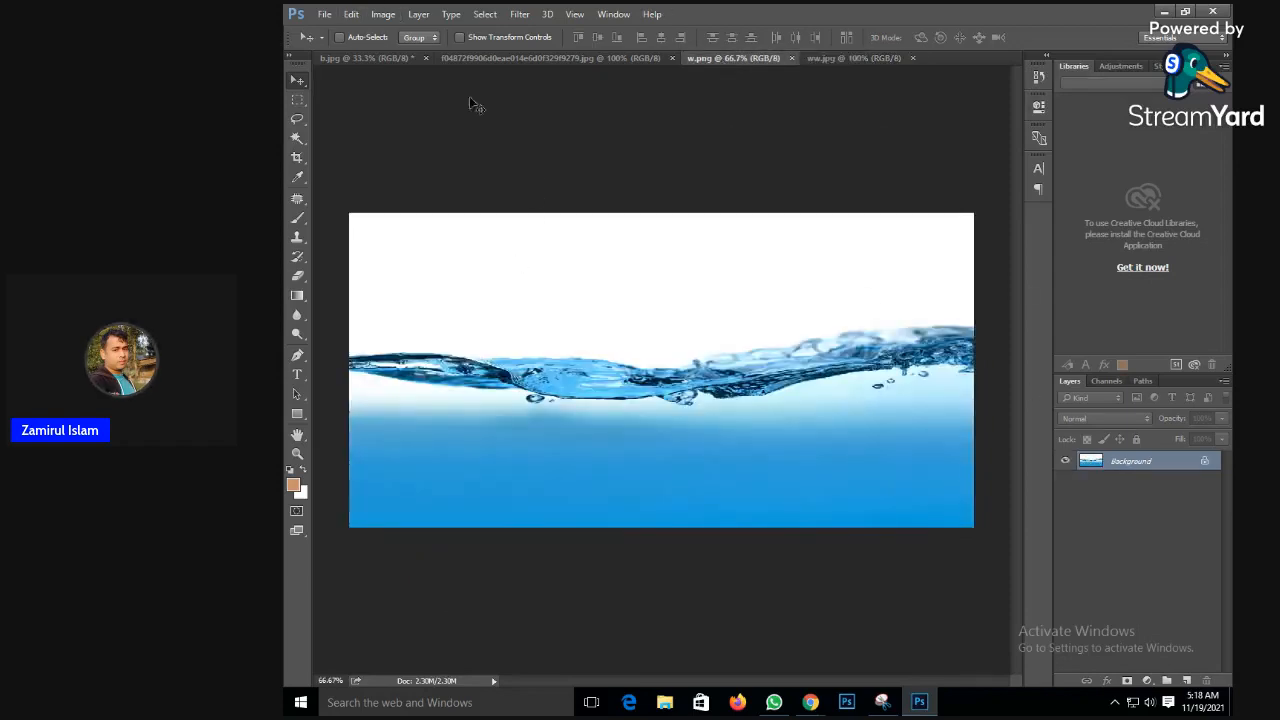
- In b.jpg, sample clean glass with the Clone Stamp and paint out the filament's upper support wire, using a brush size of 86
click(384, 58)
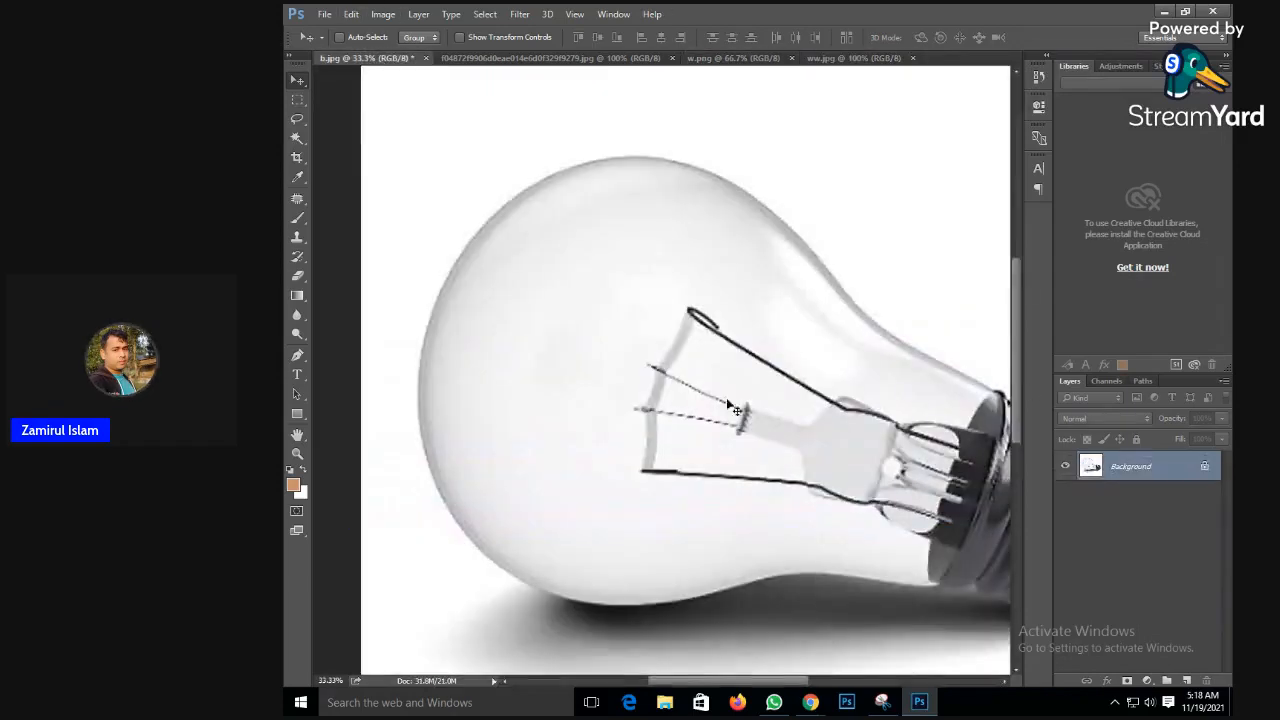
key(ctrl+plus)
key(ctrl+plus)
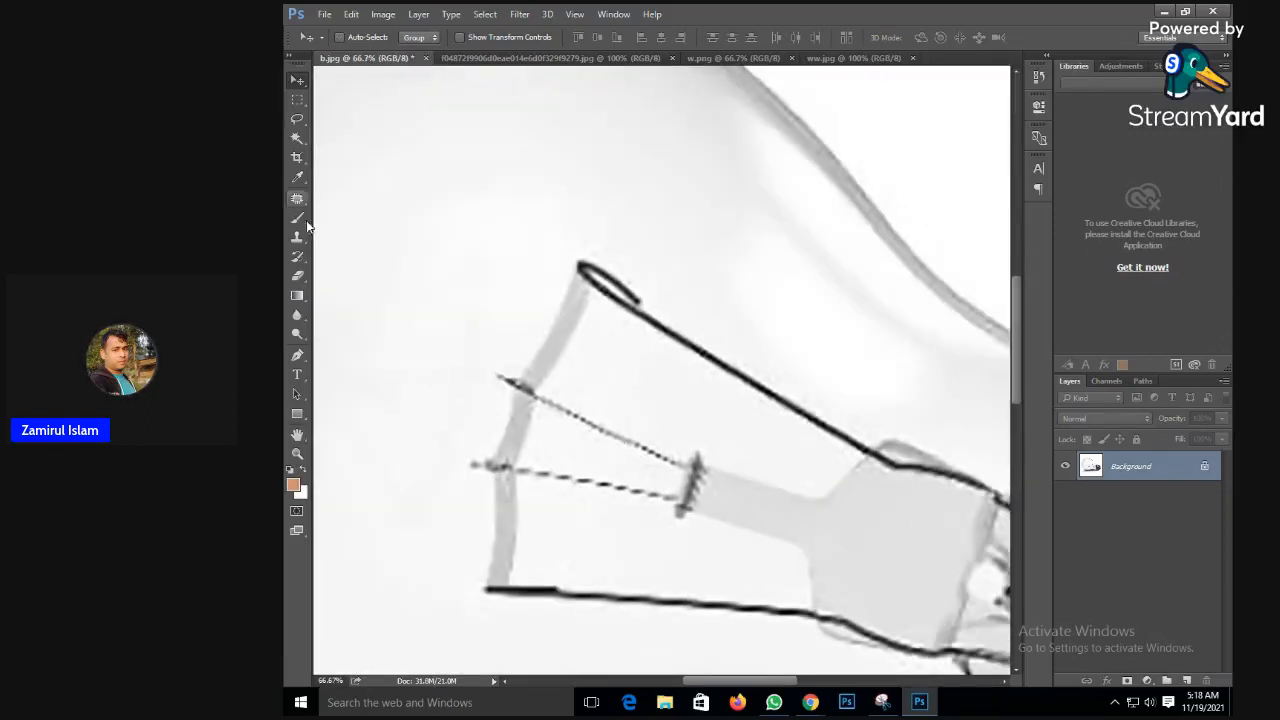
click(297, 236)
click(542, 216)
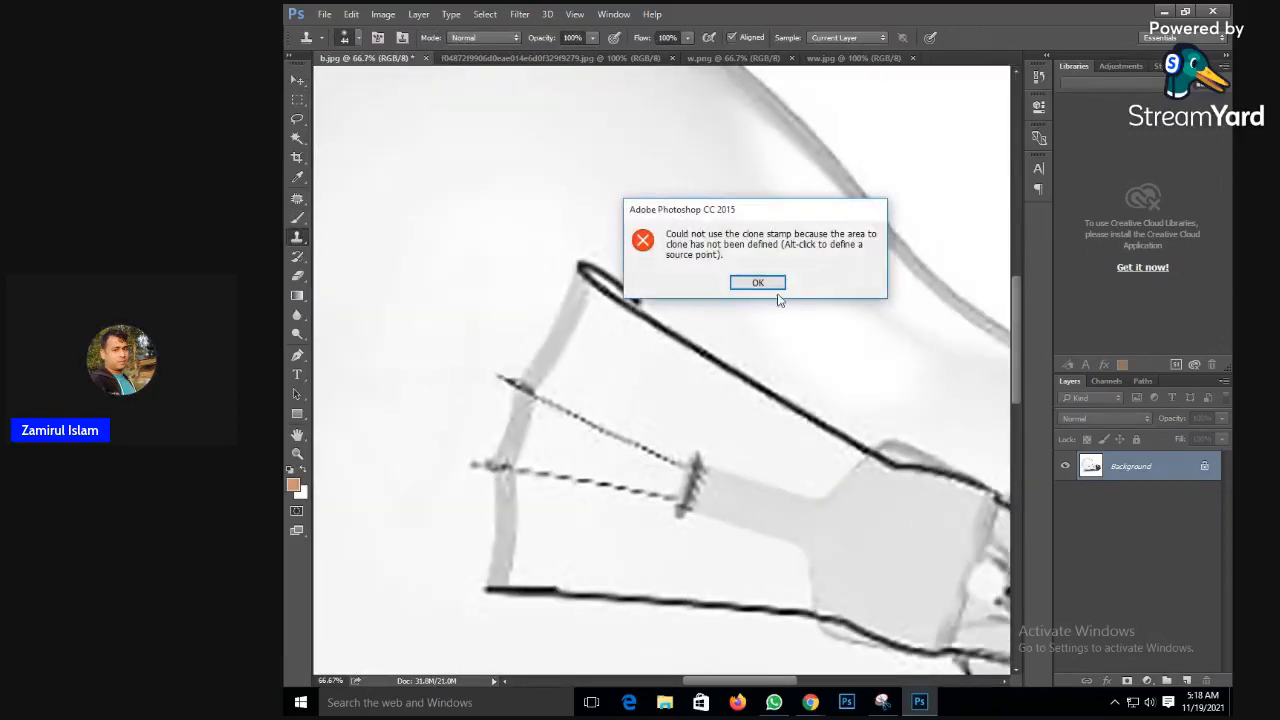
click(768, 284)
alt+click(604, 205)
mouse_move(594, 249)
mouse_down()
mouse_move(574, 298)
mouse_move(591, 310)
mouse_move(609, 296)
mouse_move(614, 241)
mouse_move(735, 277)
mouse_move(646, 337)
mouse_move(610, 269)
mouse_move(743, 382)
mouse_move(845, 440)
mouse_up()
right_click(607, 269)
click(554, 240)
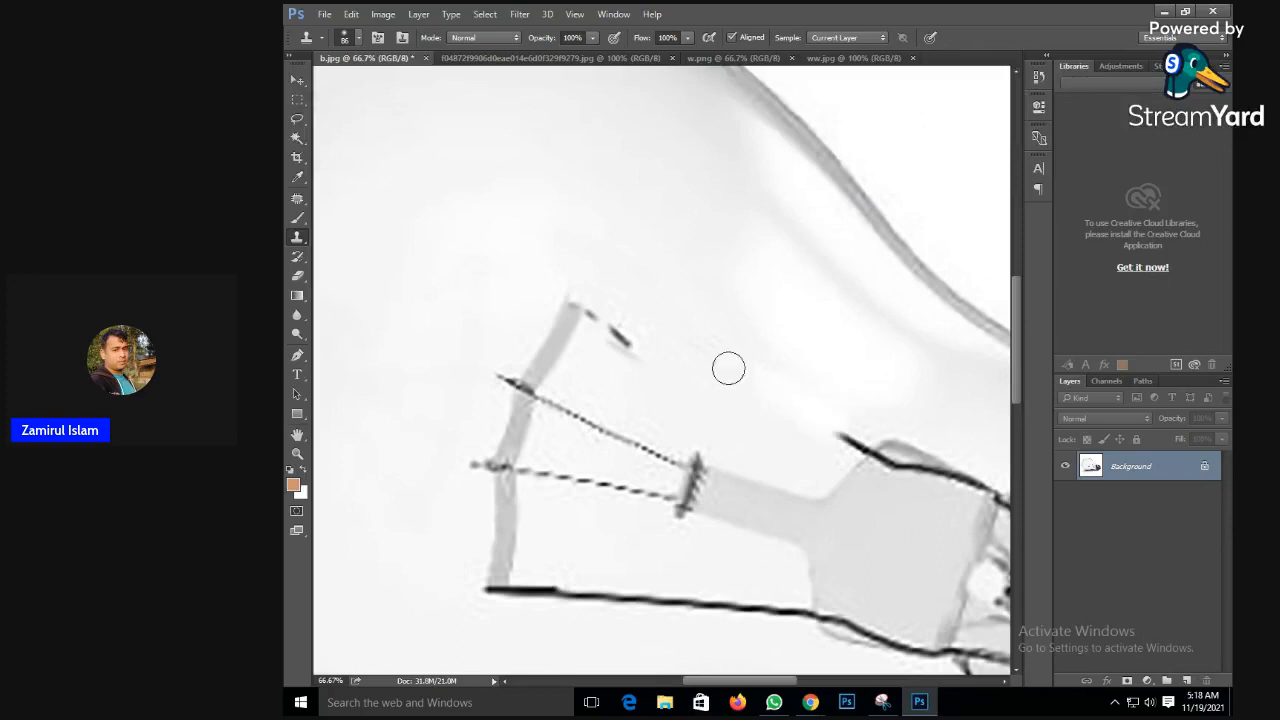
- Clone clean glass over the rest of the filament, its thin dashed wires and the lower support wire
mouse_move(571, 291)
mouse_down()
mouse_move(635, 357)
mouse_move(606, 323)
mouse_move(552, 347)
mouse_move(576, 306)
mouse_move(545, 379)
mouse_move(586, 345)
mouse_move(541, 409)
mouse_move(593, 344)
mouse_move(550, 399)
mouse_move(505, 372)
mouse_move(689, 462)
mouse_up()
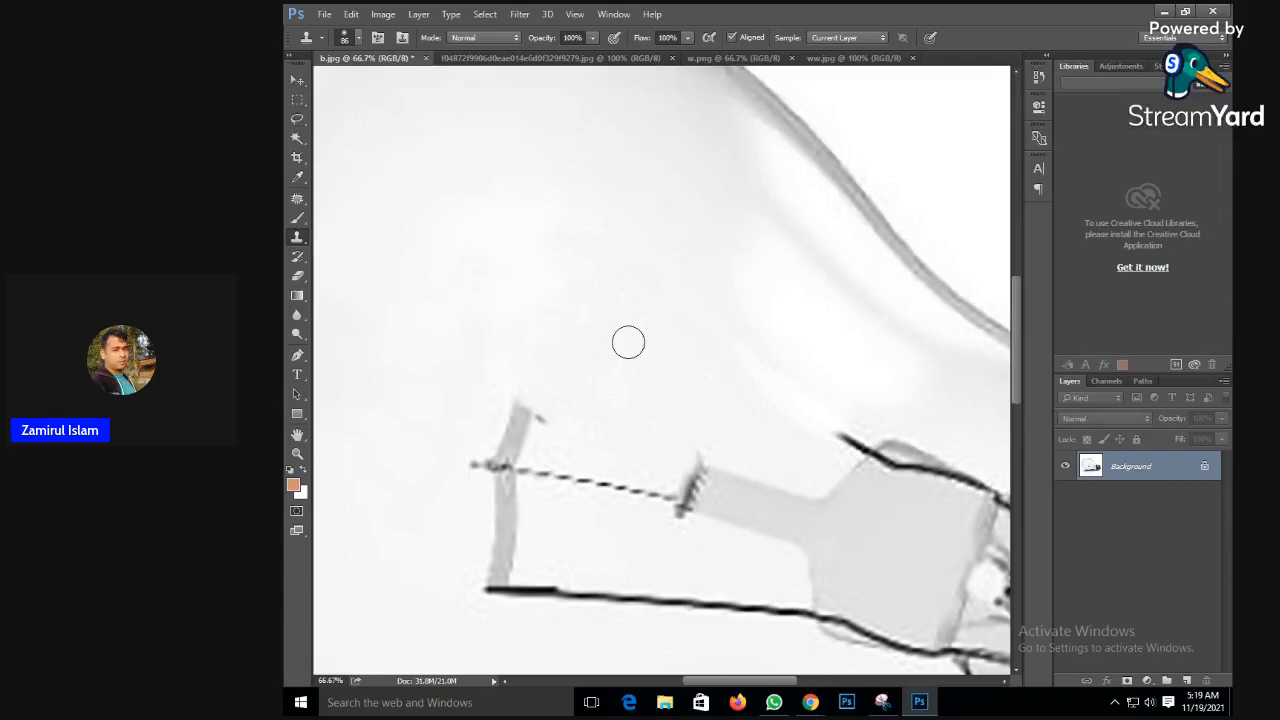
mouse_move(520, 412)
mouse_down()
mouse_move(487, 450)
mouse_move(514, 474)
mouse_move(449, 443)
mouse_move(489, 457)
mouse_move(509, 557)
mouse_move(440, 455)
mouse_move(483, 526)
mouse_move(451, 531)
mouse_move(617, 587)
mouse_move(557, 594)
mouse_move(757, 609)
mouse_move(744, 592)
mouse_move(700, 600)
mouse_move(691, 577)
mouse_up()
mouse_move(485, 481)
mouse_down()
mouse_move(671, 502)
mouse_move(711, 475)
mouse_move(677, 519)
mouse_move(710, 433)
mouse_move(624, 475)
mouse_move(507, 473)
mouse_move(628, 473)
mouse_move(739, 416)
mouse_move(657, 471)
mouse_up()
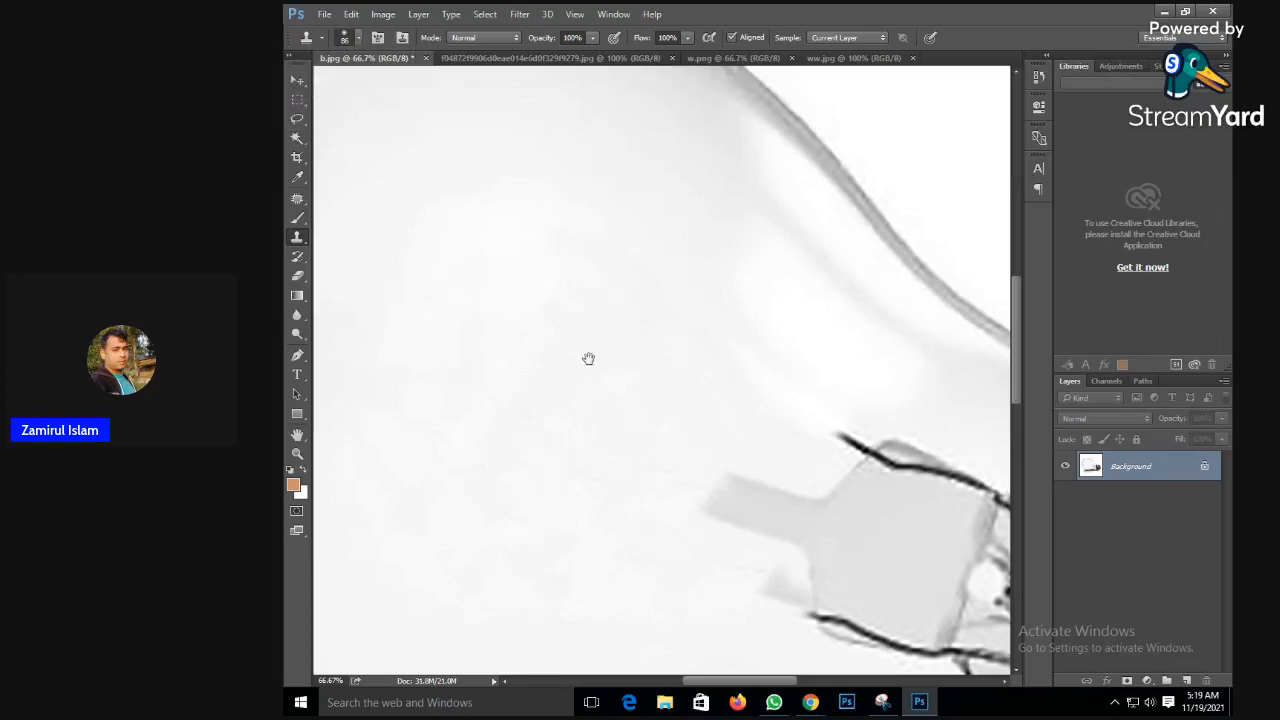
- Clone over parts of the wires and glass mount edges between the stem and the bulb's dark base
drag(726, 403, 509, 253)
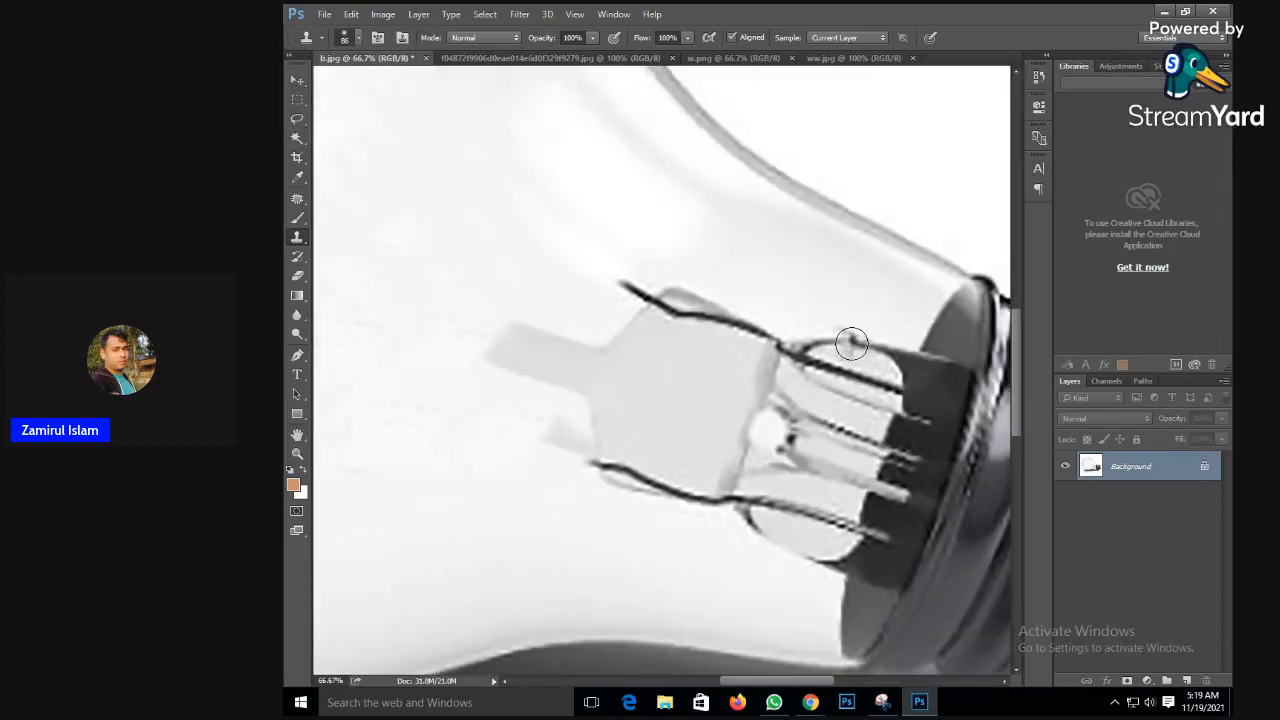
drag(814, 297, 694, 276)
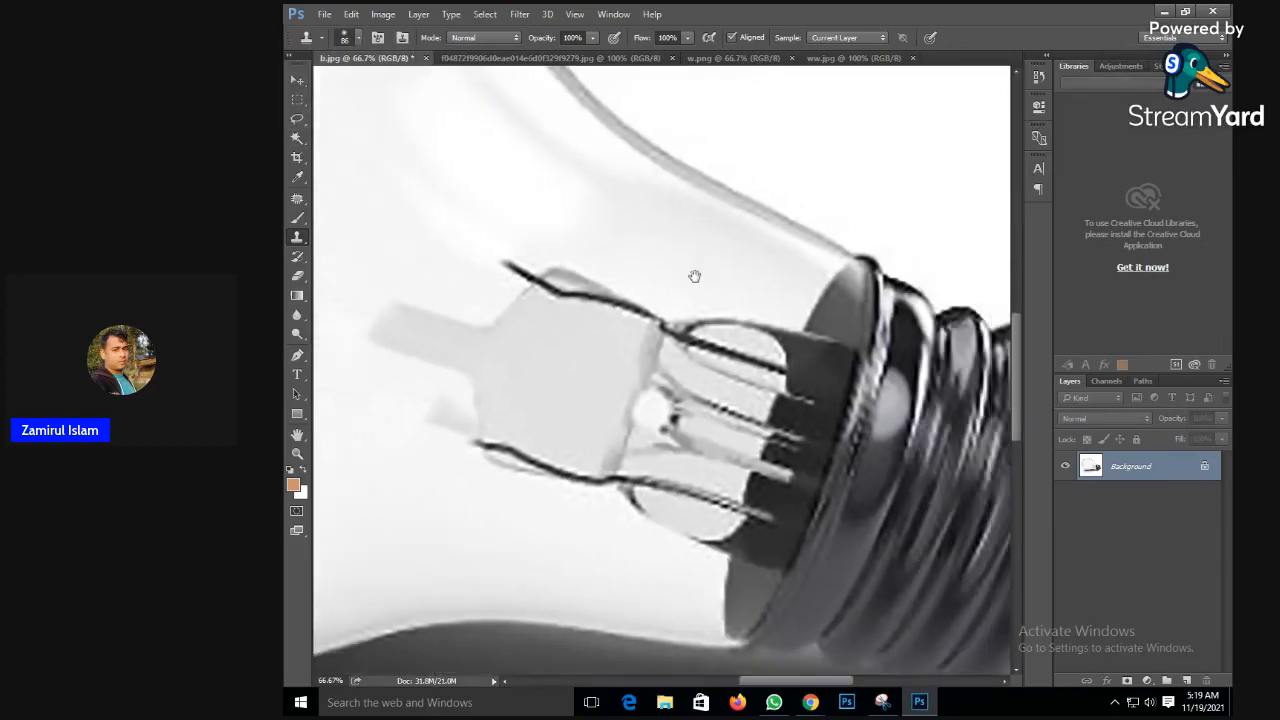
drag(791, 323, 712, 494)
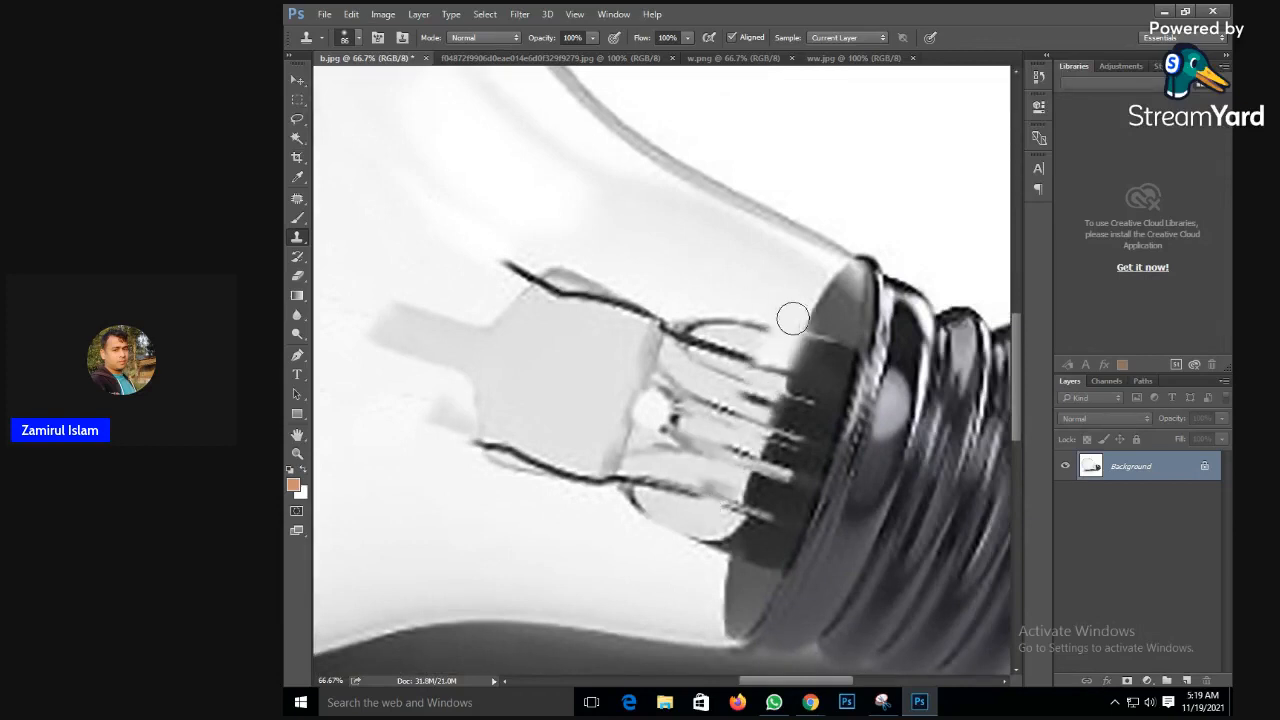
mouse_move(792, 318)
mouse_down()
mouse_move(742, 455)
mouse_move(749, 391)
mouse_move(678, 482)
mouse_up()
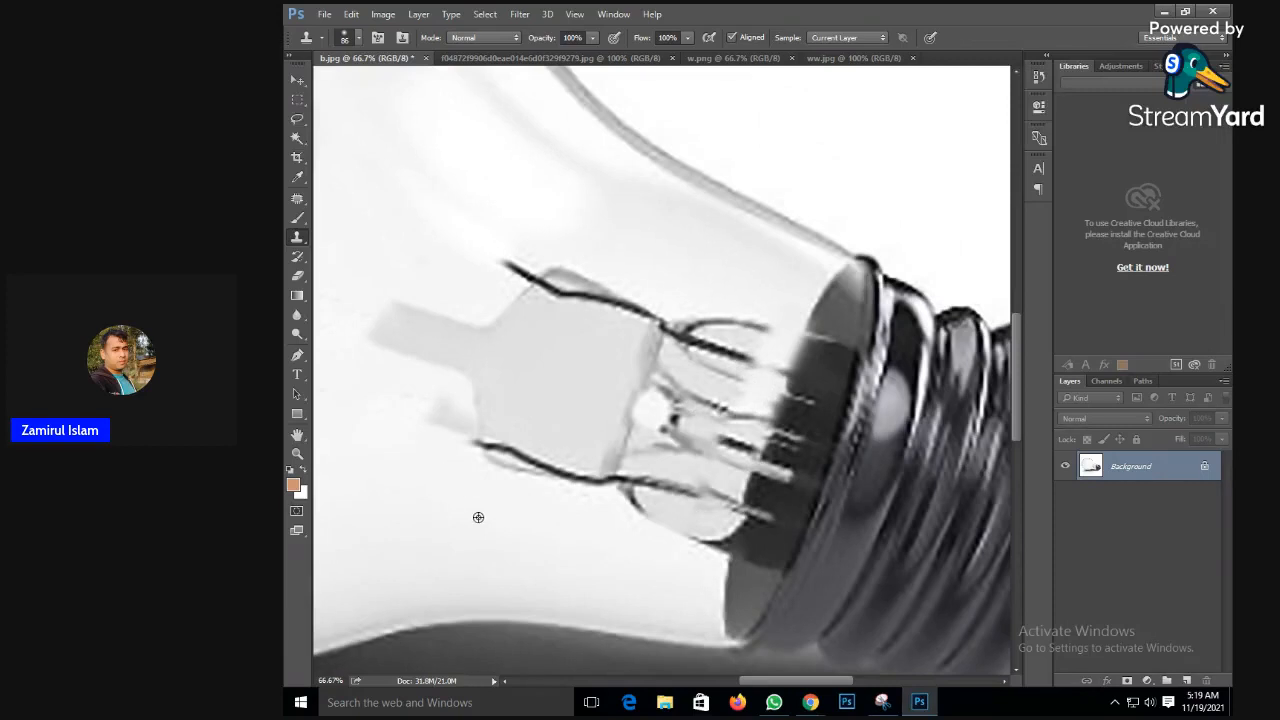
mouse_move(638, 550)
mouse_down()
mouse_move(734, 479)
mouse_move(681, 521)
mouse_up()
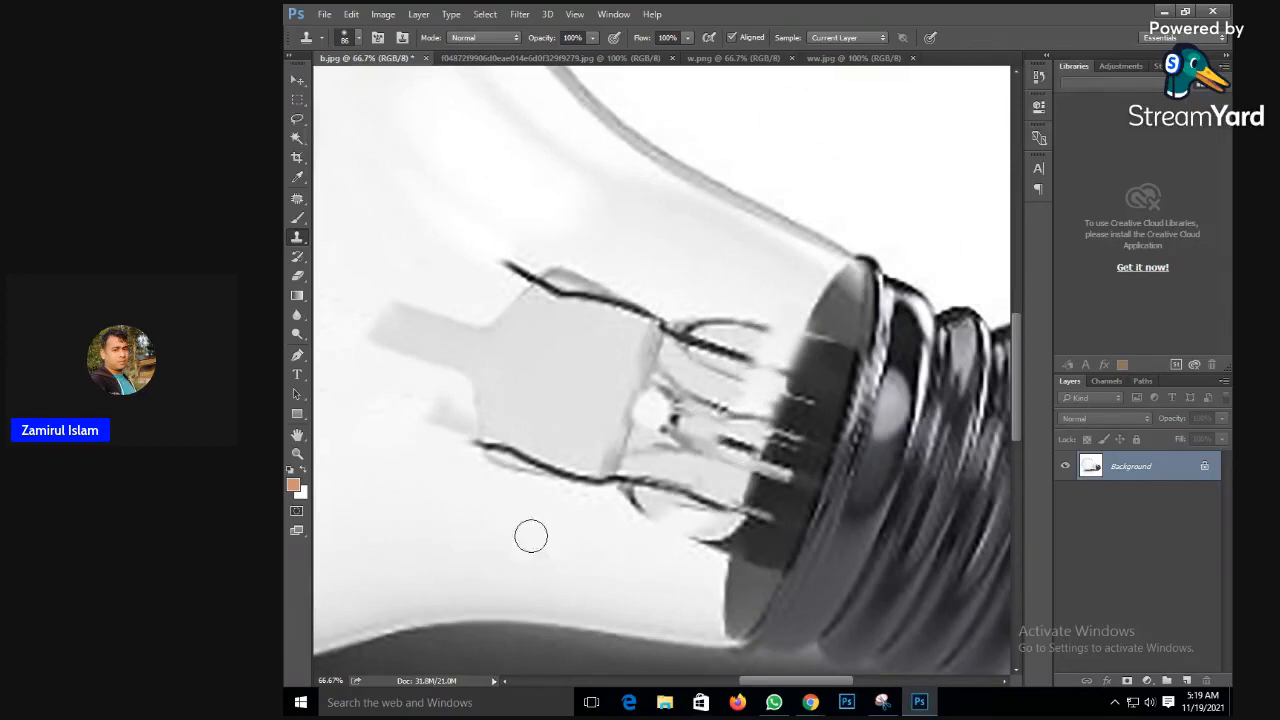
- Erase parts of the remaining wires and glass mount beside the bulb's base to white with the Eraser at size 52
click(297, 276)
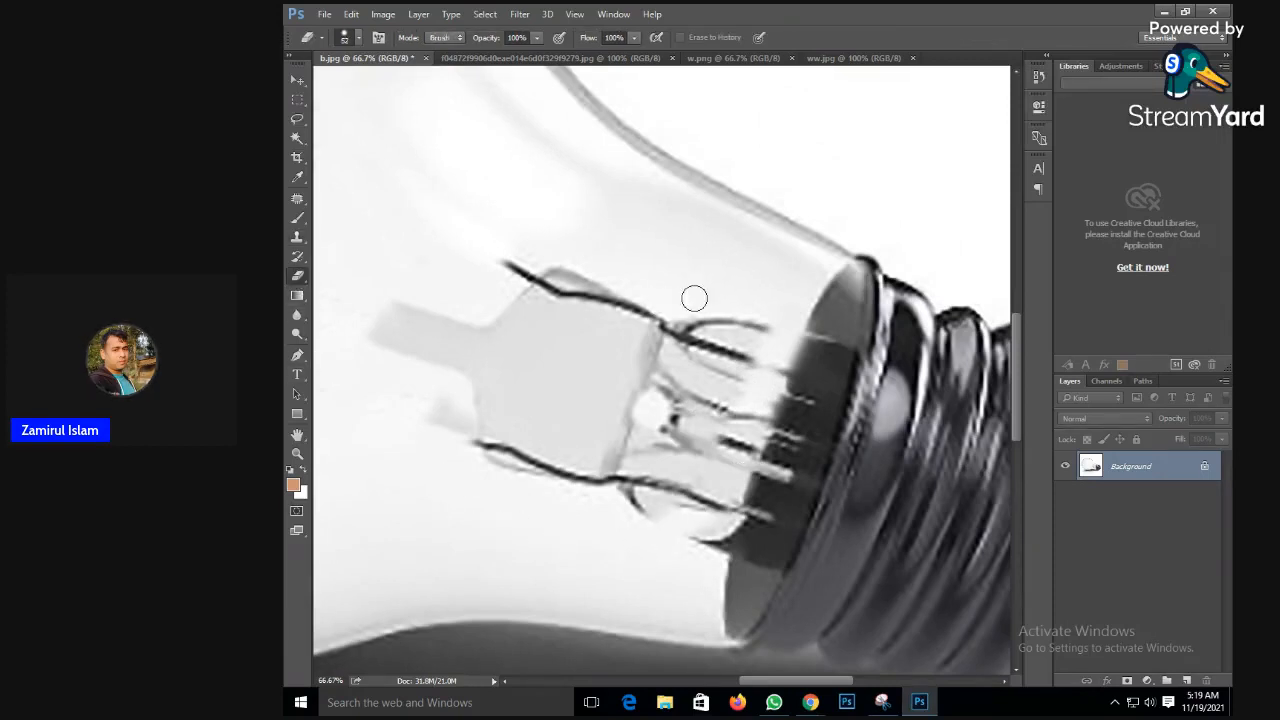
mouse_move(694, 298)
mouse_down()
mouse_move(618, 400)
mouse_move(655, 400)
mouse_move(716, 323)
mouse_move(692, 401)
mouse_move(710, 331)
mouse_up()
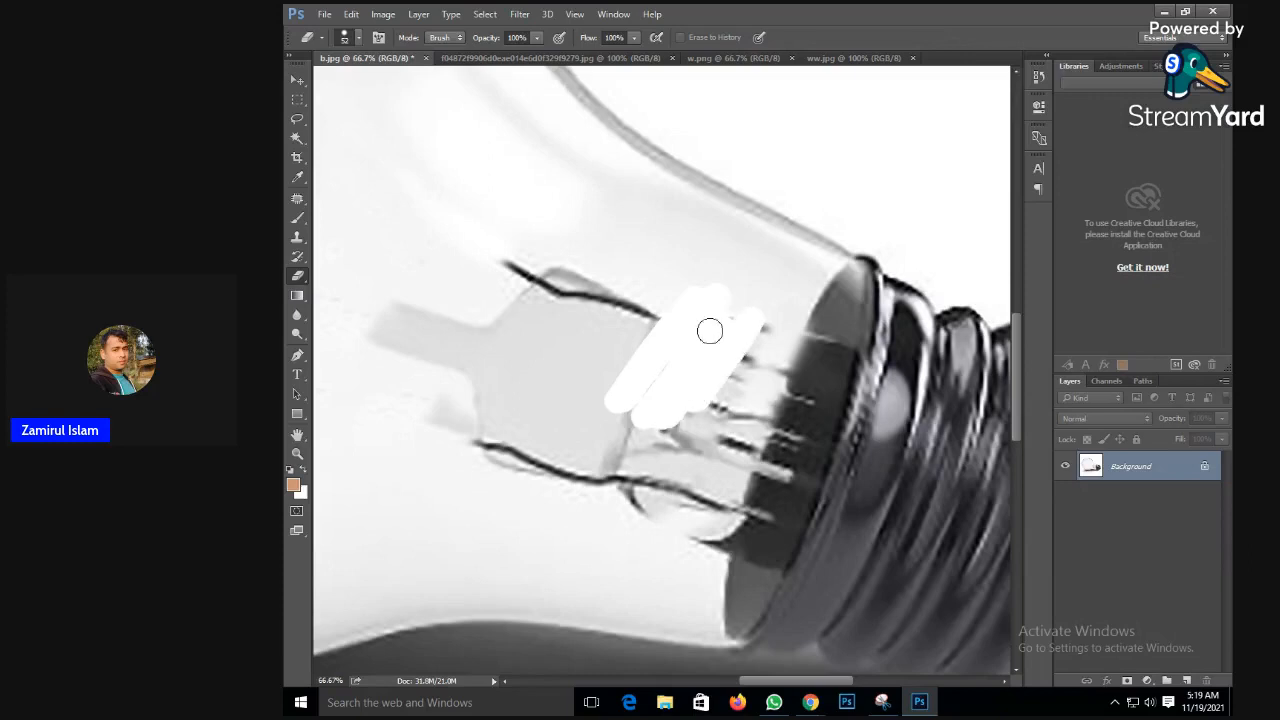
scroll(608, 316, down, 1)
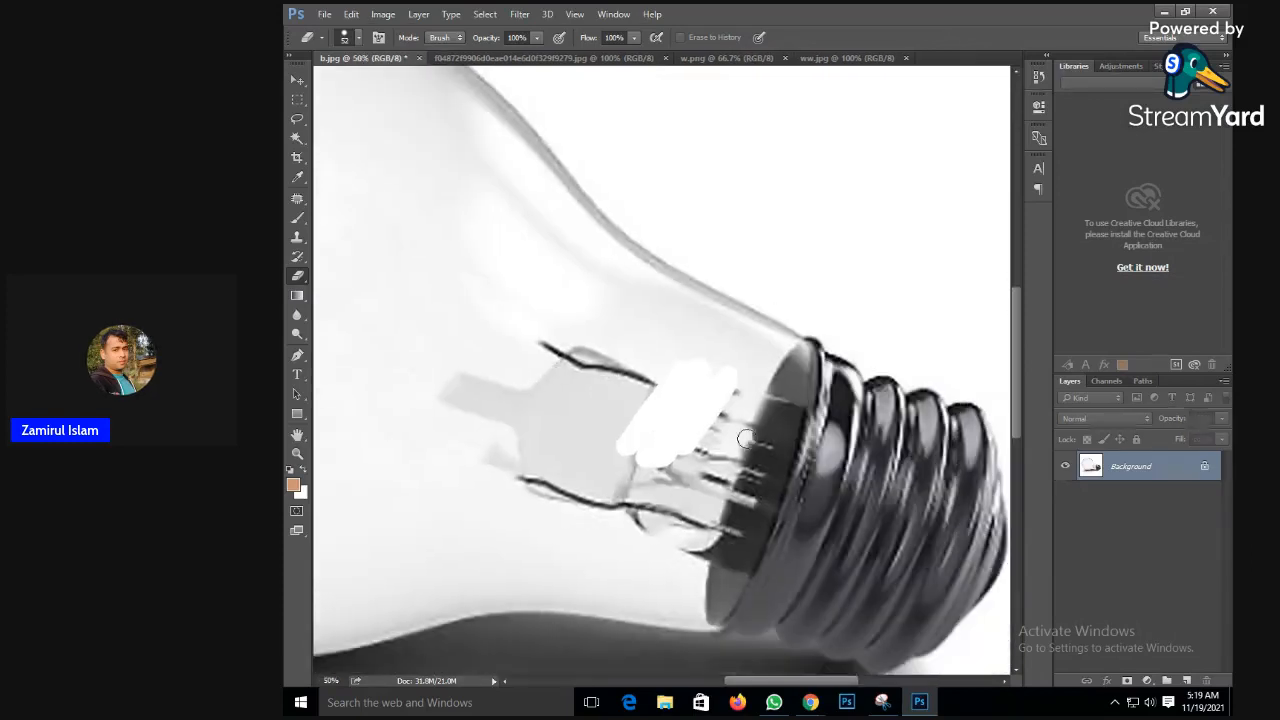
mouse_move(751, 403)
mouse_down()
mouse_move(697, 572)
mouse_move(738, 460)
mouse_up()
drag(757, 377, 718, 466)
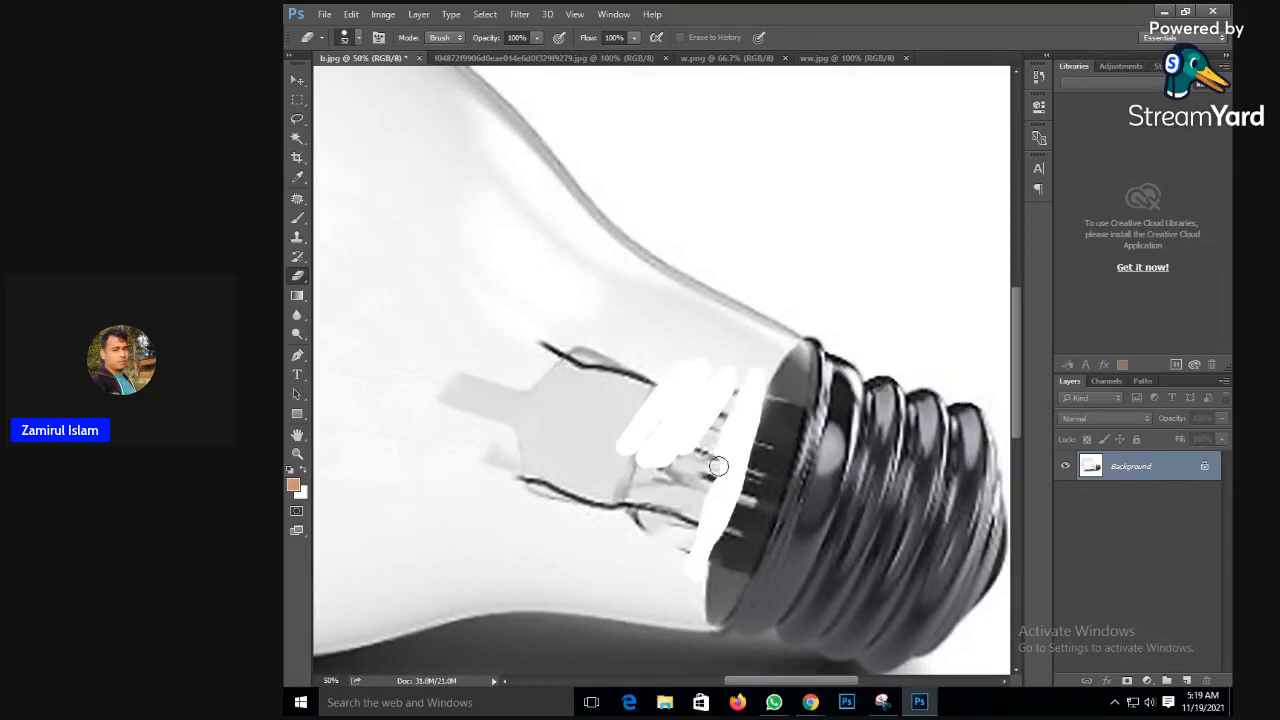
mouse_move(731, 381)
mouse_down()
mouse_move(679, 512)
mouse_move(716, 430)
mouse_move(698, 474)
mouse_move(670, 469)
mouse_move(705, 465)
mouse_up()
- Set the Eraser size to 154 px and background colour to #f1f1f1, and erase the remaining wires and glass stem
right_click(566, 429)
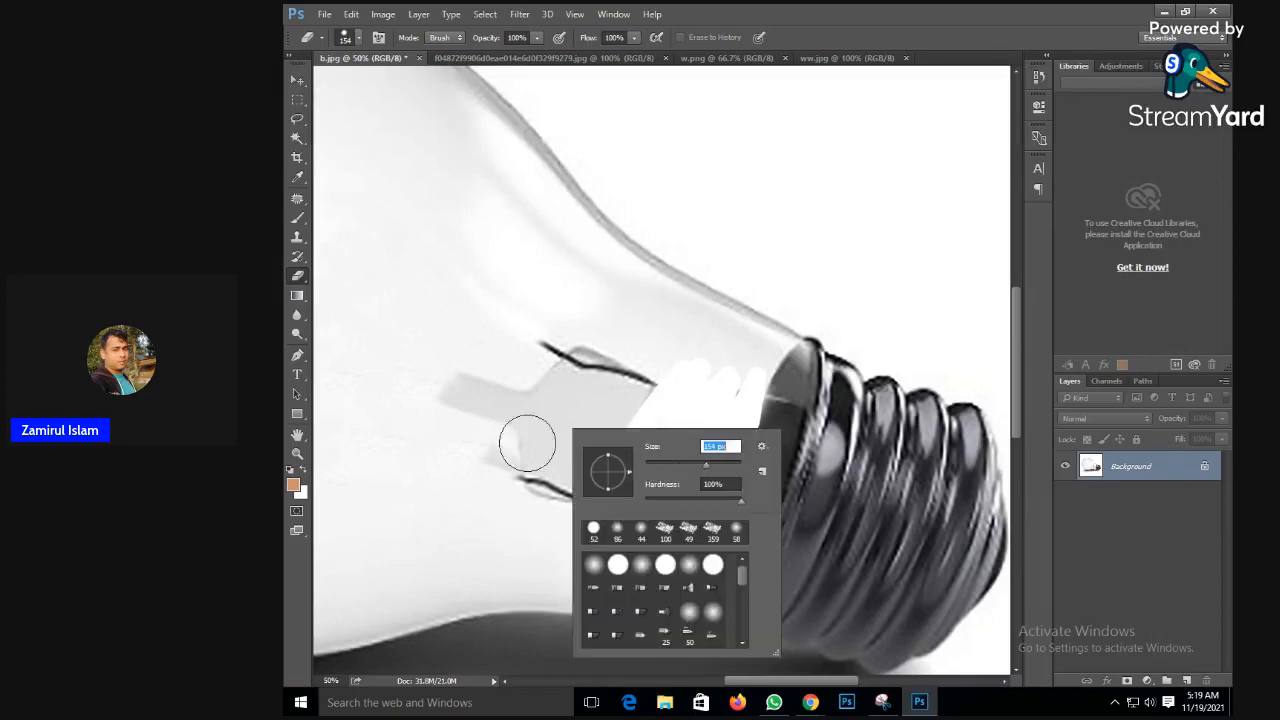
click(301, 493)
drag(561, 283, 634, 309)
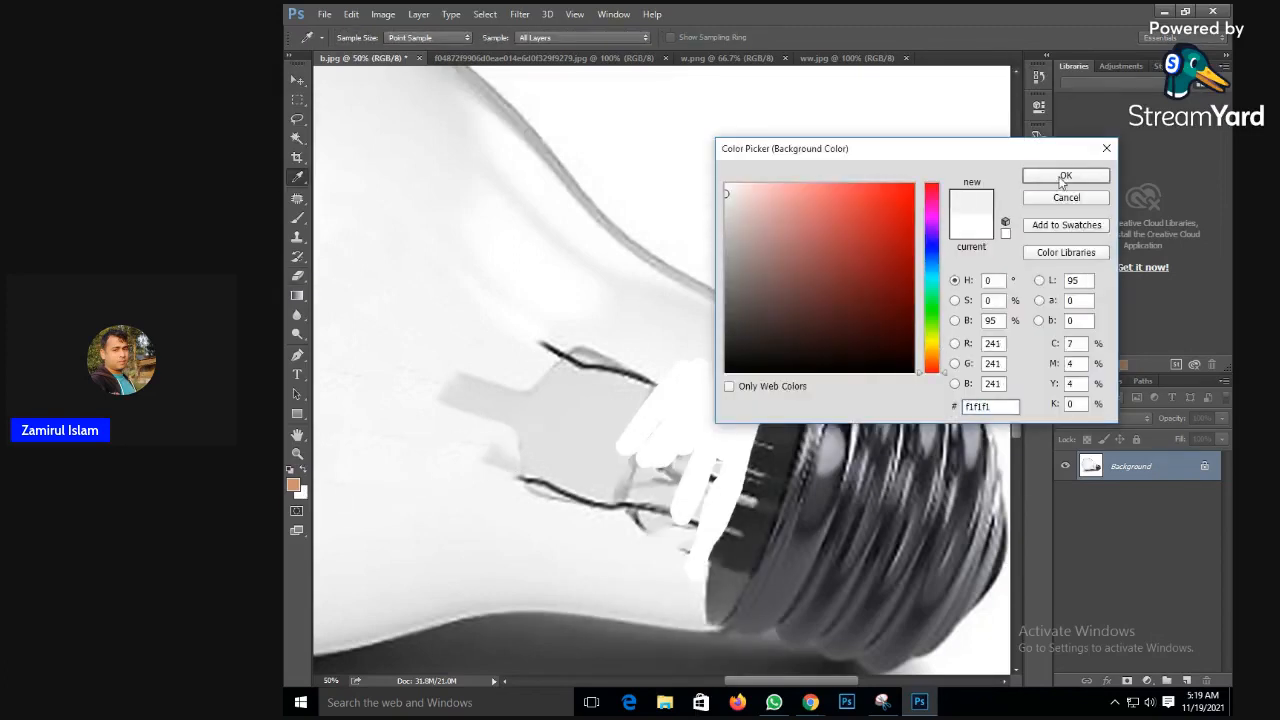
click(1063, 178)
mouse_move(705, 380)
mouse_down()
mouse_move(570, 437)
mouse_move(674, 422)
mouse_move(558, 532)
mouse_move(621, 416)
mouse_move(644, 492)
mouse_move(691, 443)
mouse_move(636, 551)
mouse_move(709, 503)
mouse_move(718, 462)
mouse_move(694, 537)
mouse_move(659, 490)
mouse_move(693, 402)
mouse_move(688, 373)
mouse_move(701, 474)
mouse_move(741, 368)
mouse_move(639, 369)
mouse_move(499, 415)
mouse_move(515, 446)
mouse_move(502, 467)
mouse_move(548, 342)
mouse_move(468, 370)
mouse_move(585, 434)
mouse_move(523, 406)
mouse_up()
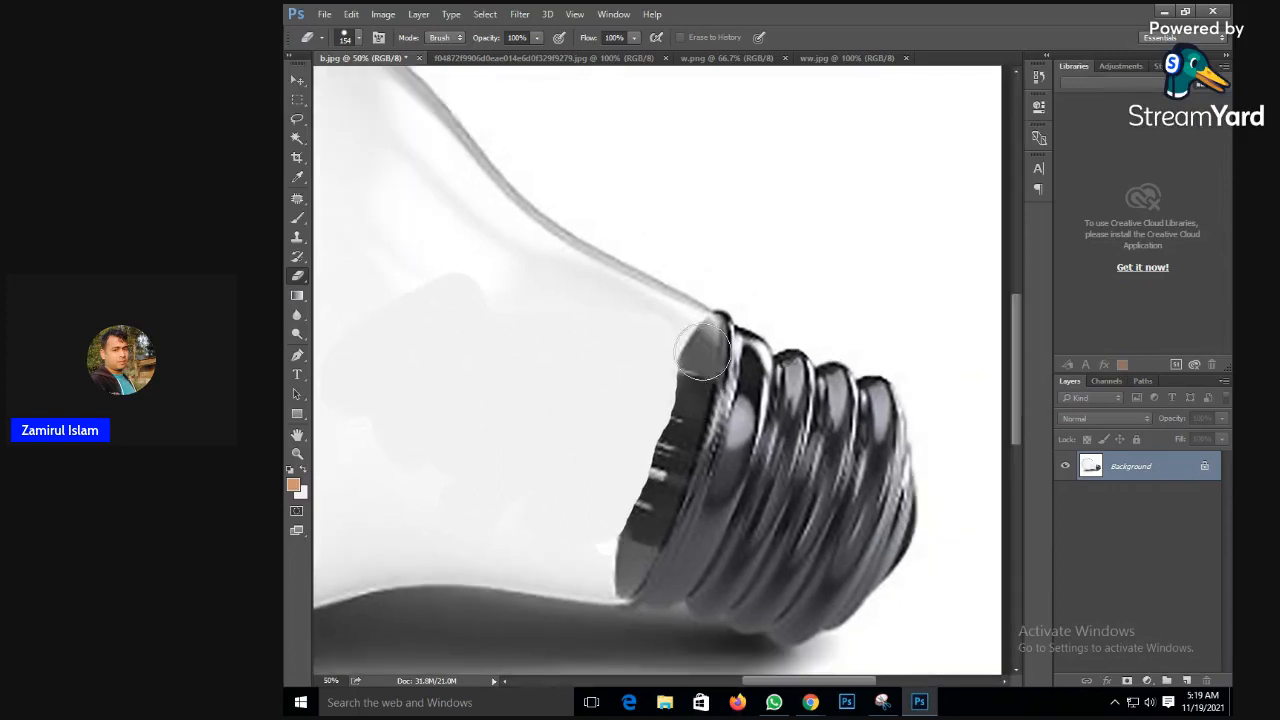
- Erase the dark inner ring up to the screw base's edge, undoing the stroke that cuts into the base and touching up the lower corner
mouse_move(703, 350)
mouse_down()
mouse_move(686, 337)
mouse_move(680, 349)
mouse_move(653, 477)
mouse_move(614, 570)
mouse_move(657, 474)
mouse_move(632, 481)
mouse_up()
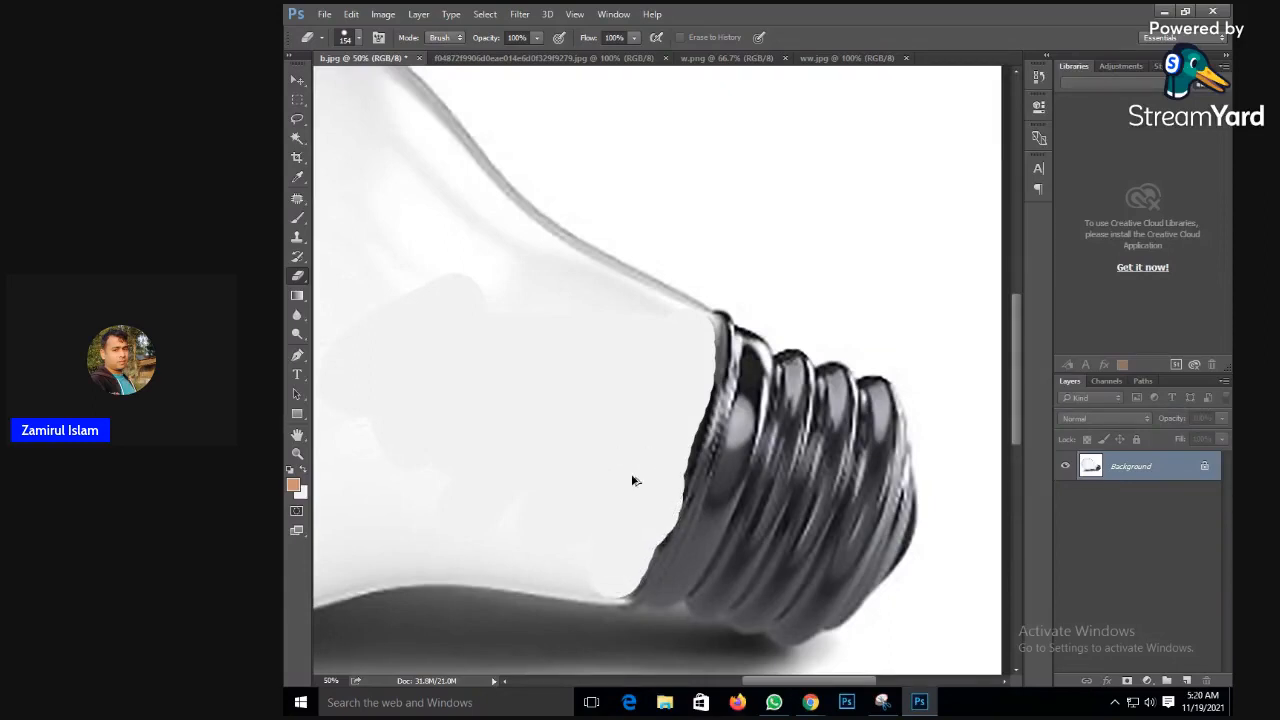
key(ctrl+z)
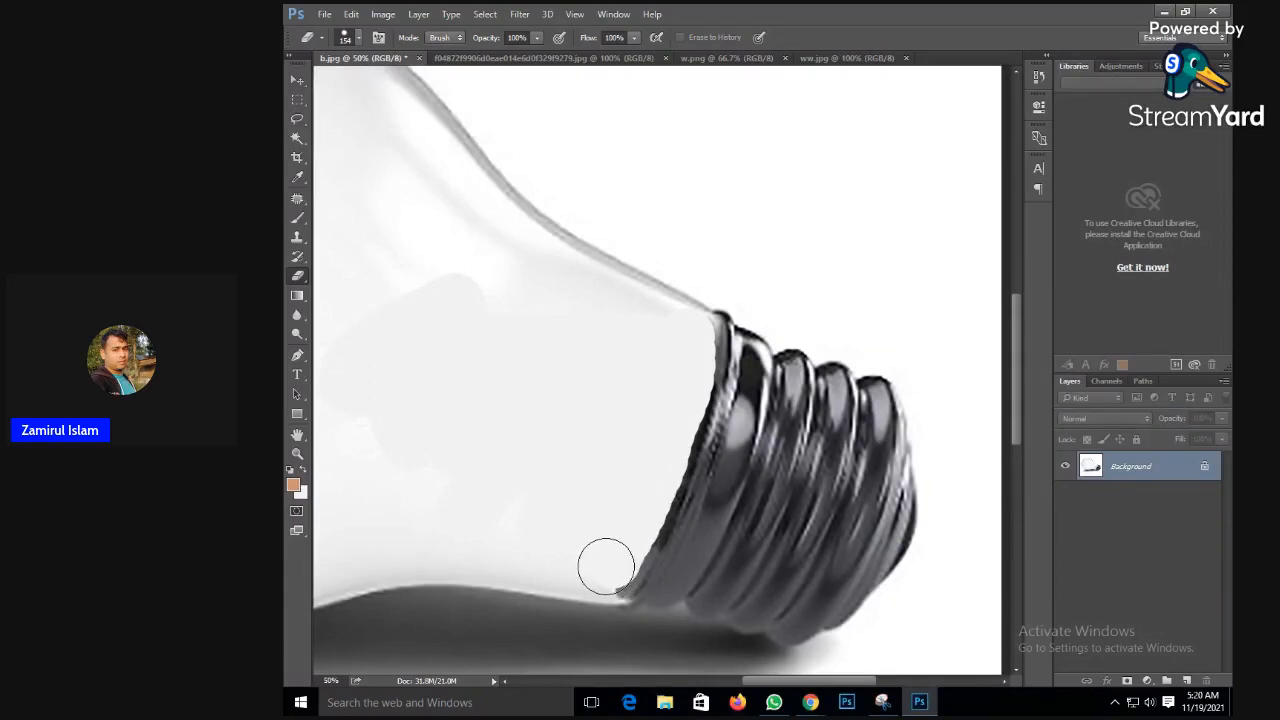
click(606, 567)
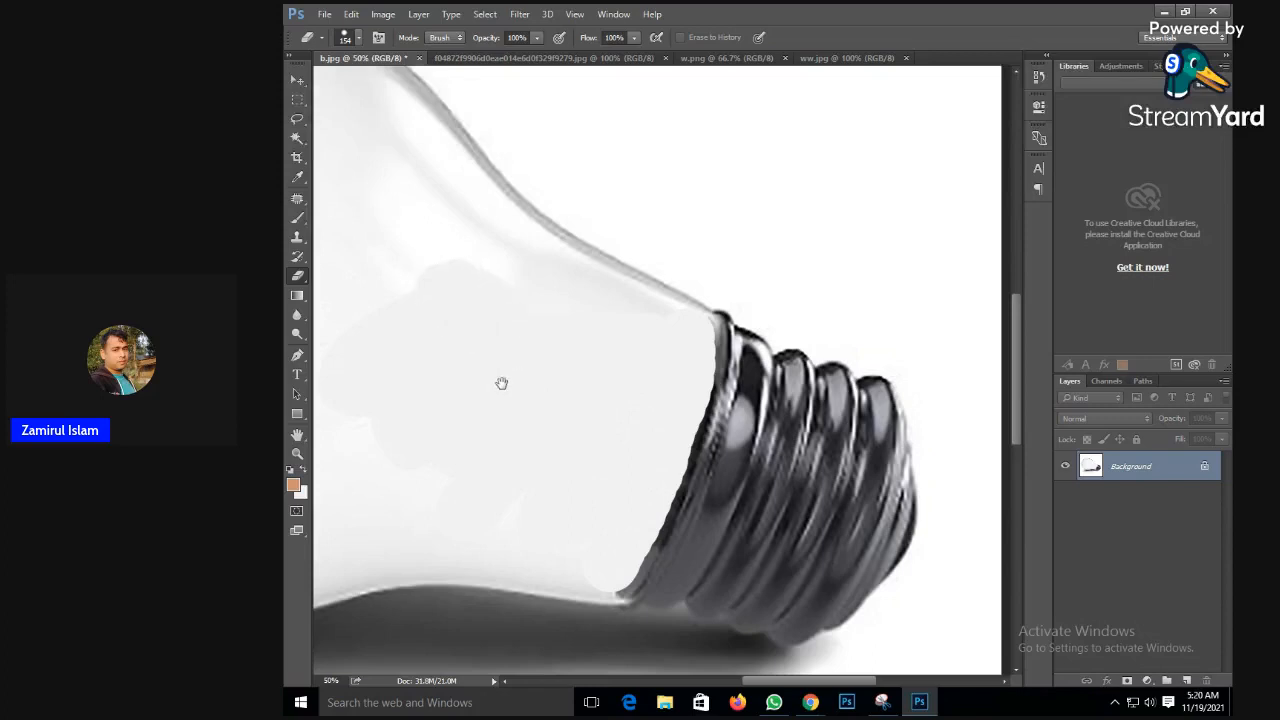
scroll(501, 383, down, 1)
scroll(714, 486, down, 1)
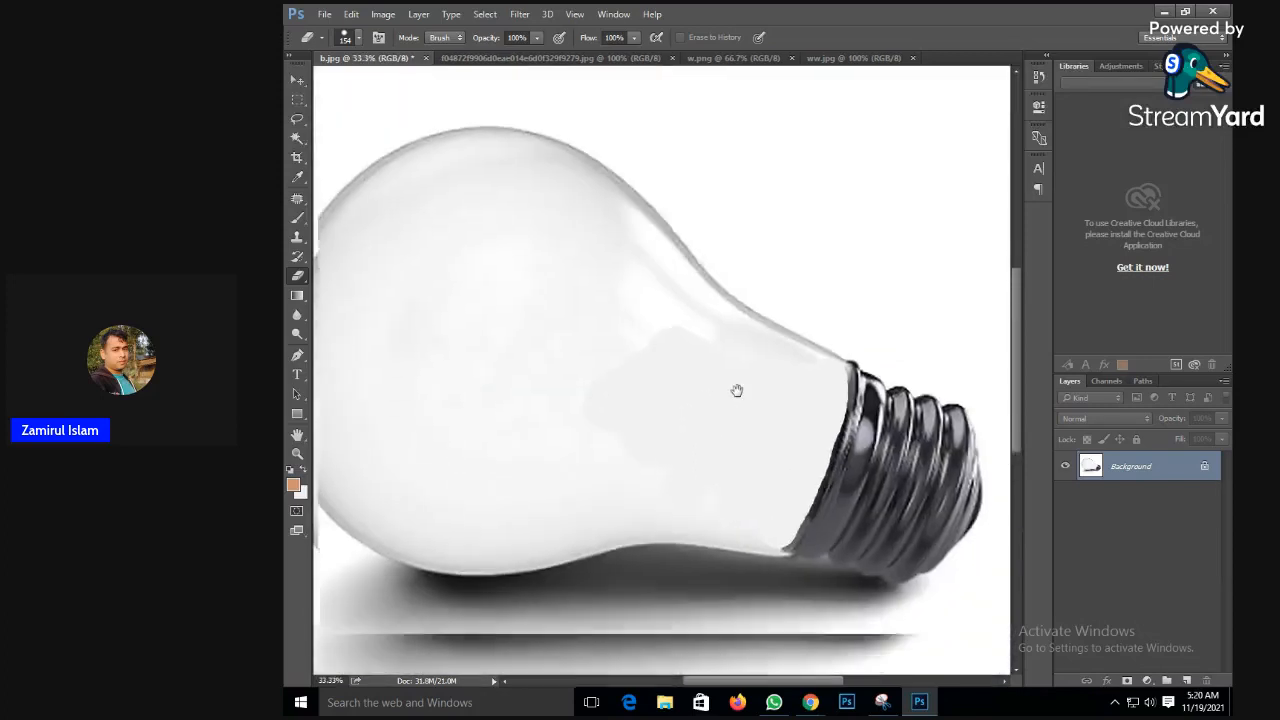
drag(737, 390, 757, 354)
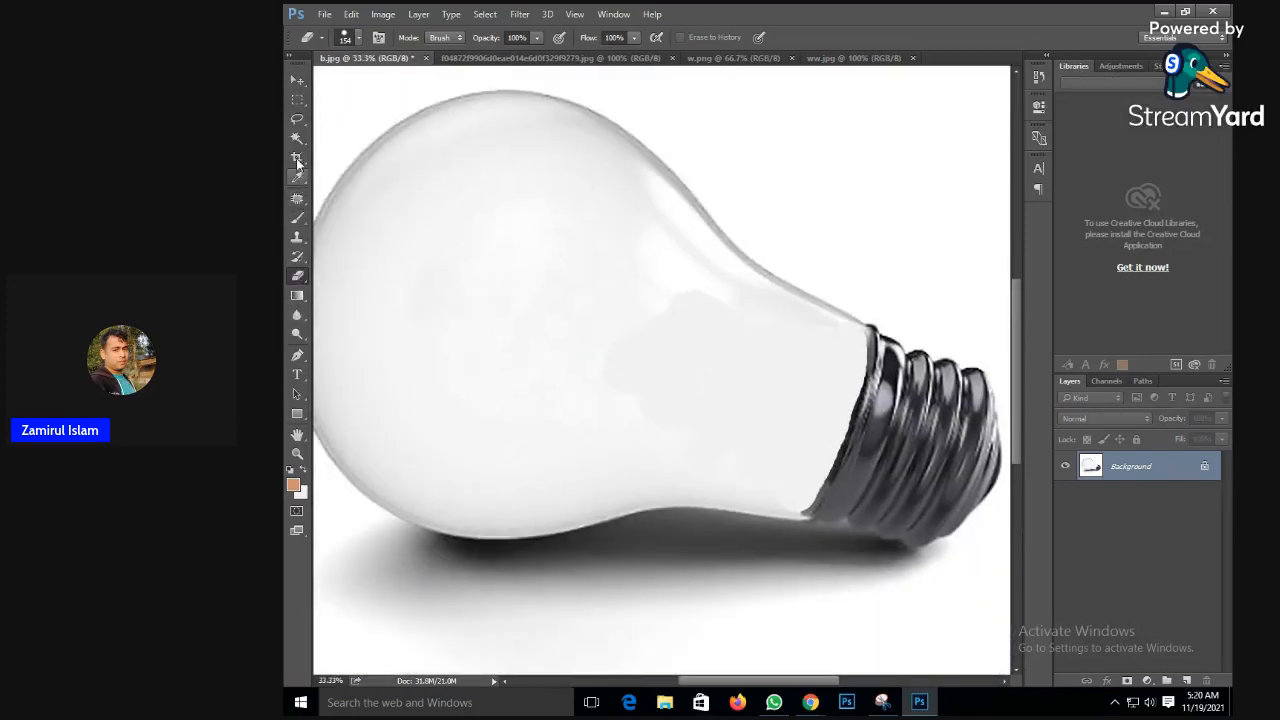
- Blend the outer edges of the flat grey patch into the surrounding glass with the Clone Stamp
click(296, 238)
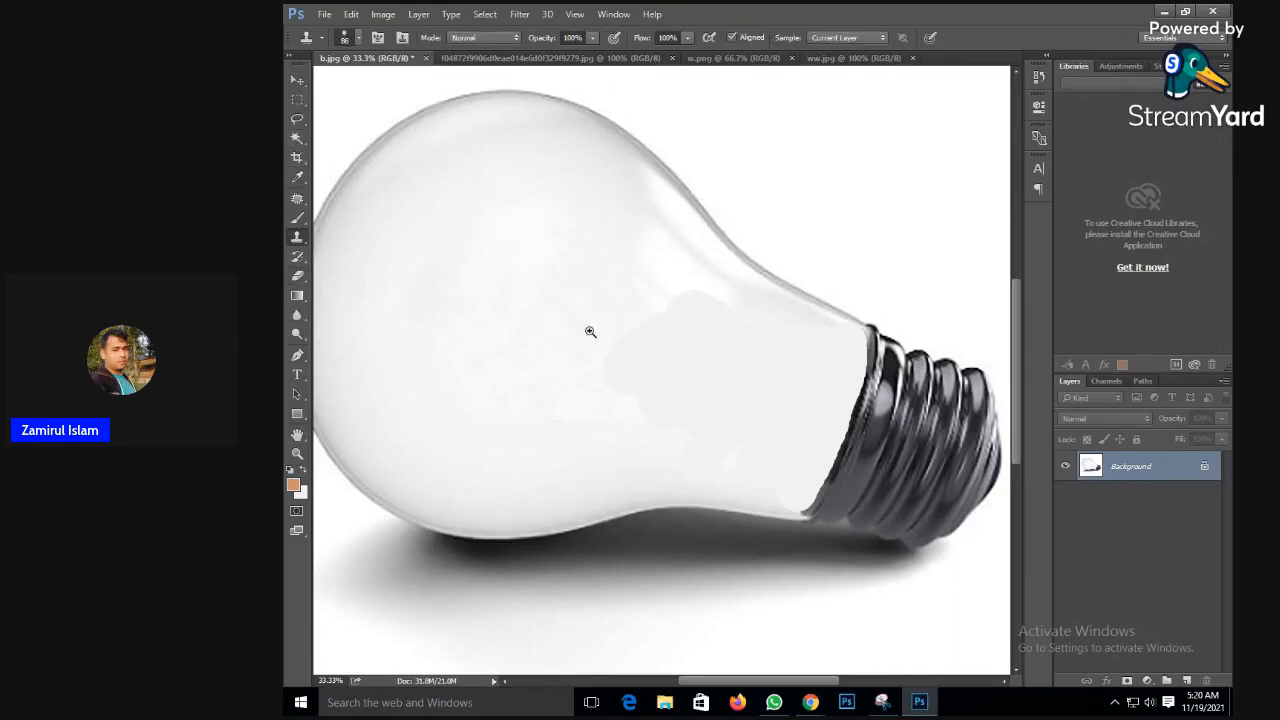
scroll(560, 340, up, 1)
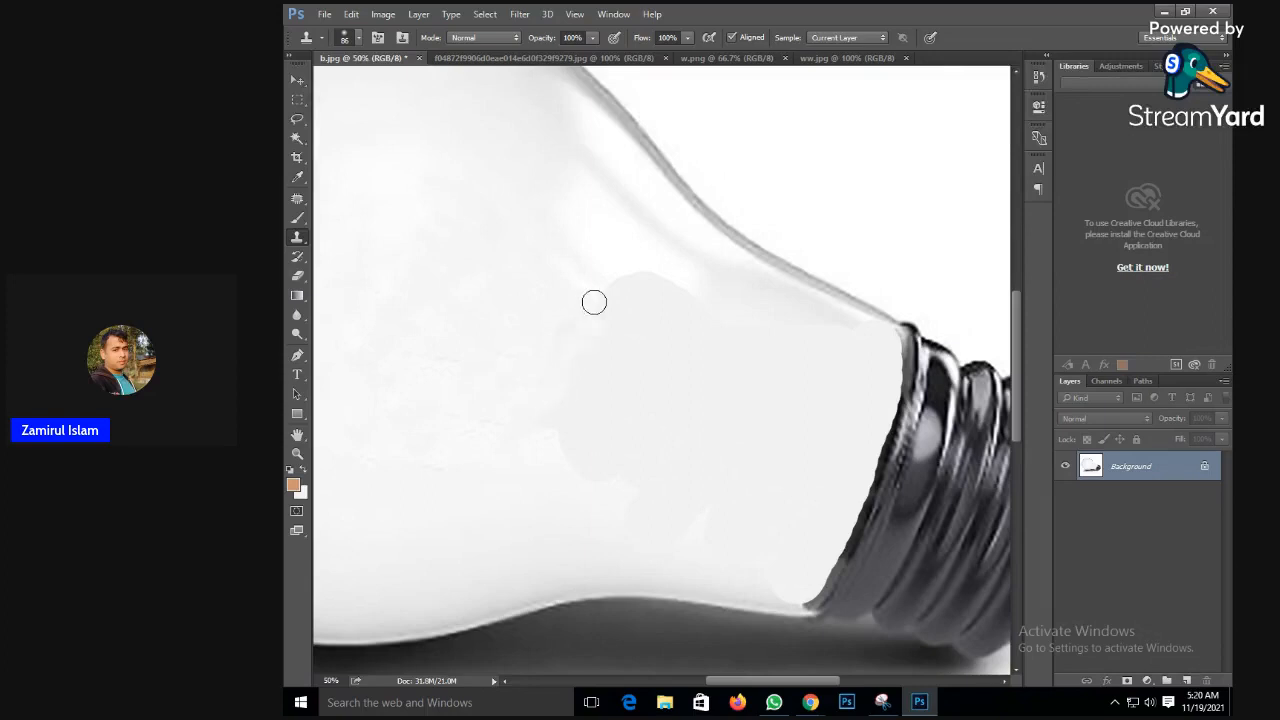
mouse_move(594, 302)
mouse_down()
mouse_move(629, 276)
mouse_move(617, 311)
mouse_move(695, 305)
mouse_up()
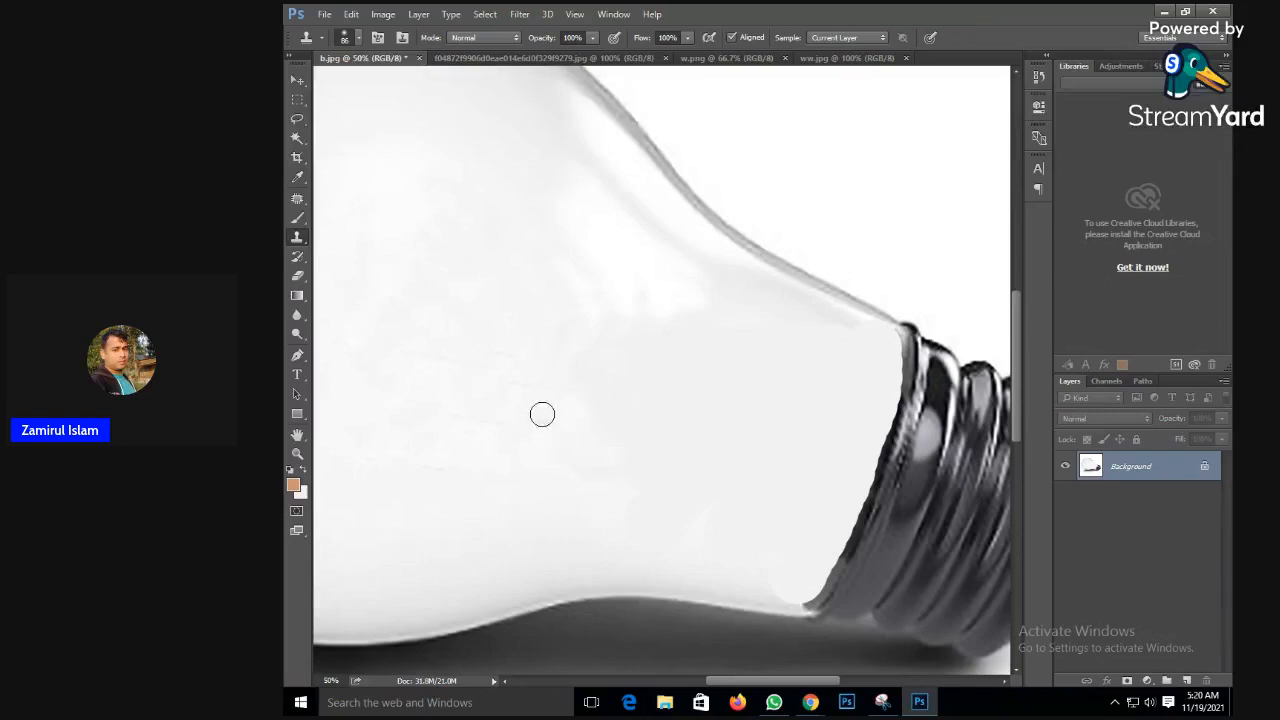
alt+click(699, 464)
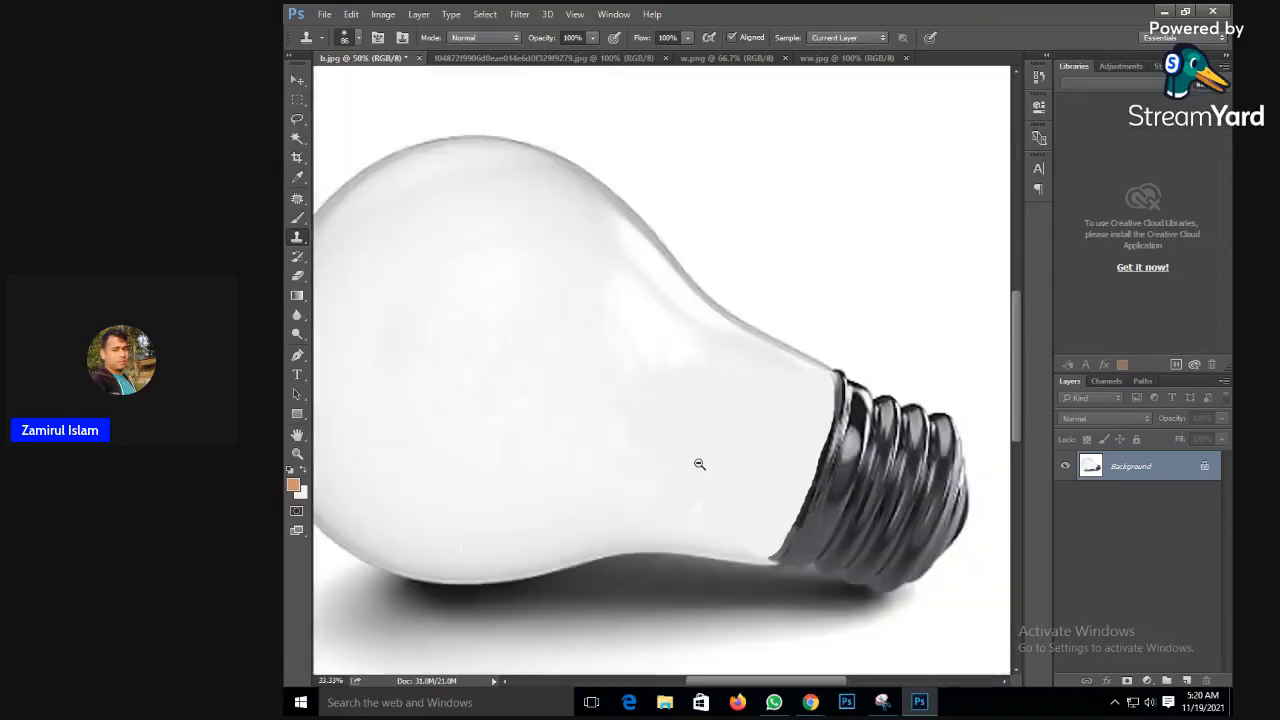
alt+click(697, 463)
alt+click(660, 451)
click(640, 388)
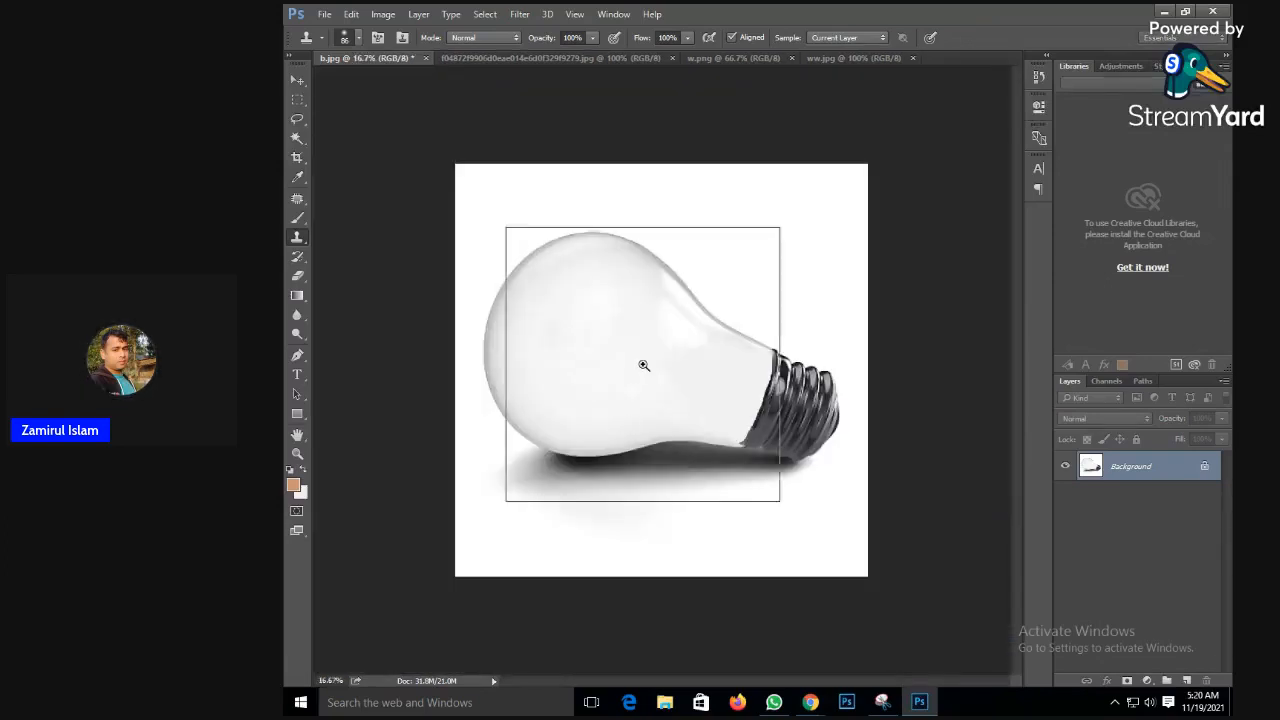
- Set the Clone Stamp size to 198 px and clone over the uneven tones in the middle of the bulb's glass
right_click(542, 346)
drag(600, 371, 685, 372)
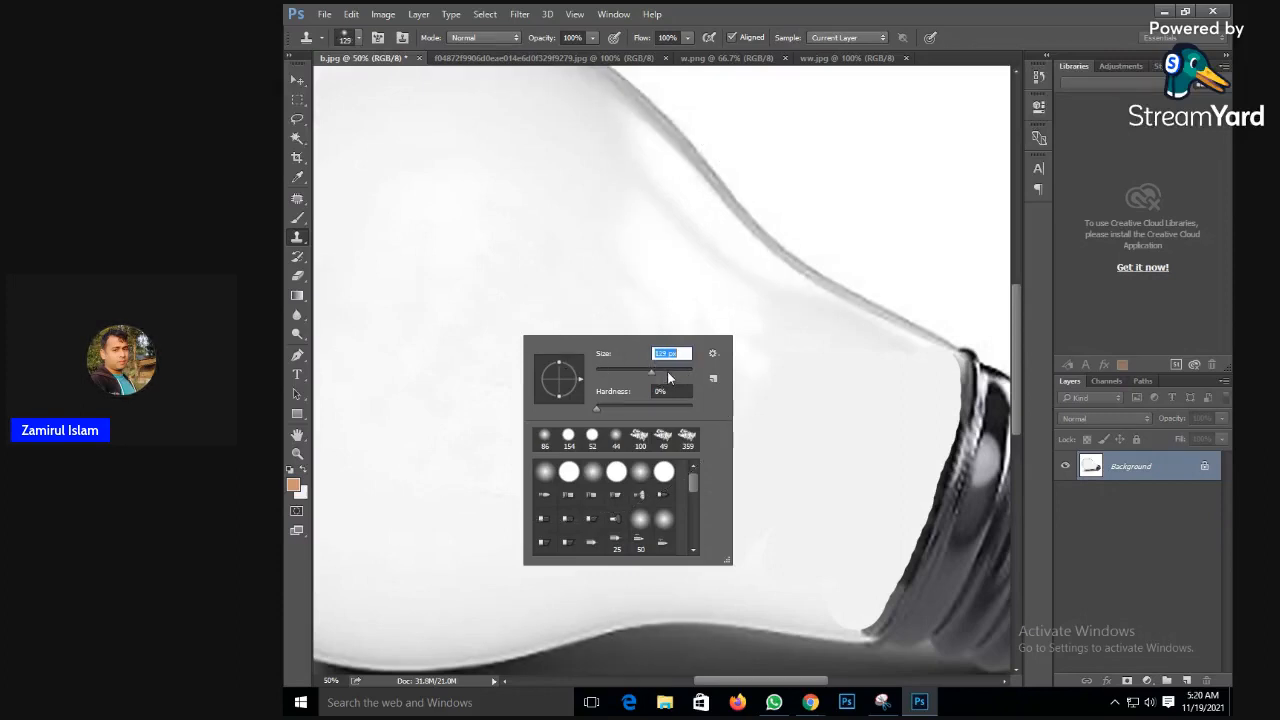
key(Return)
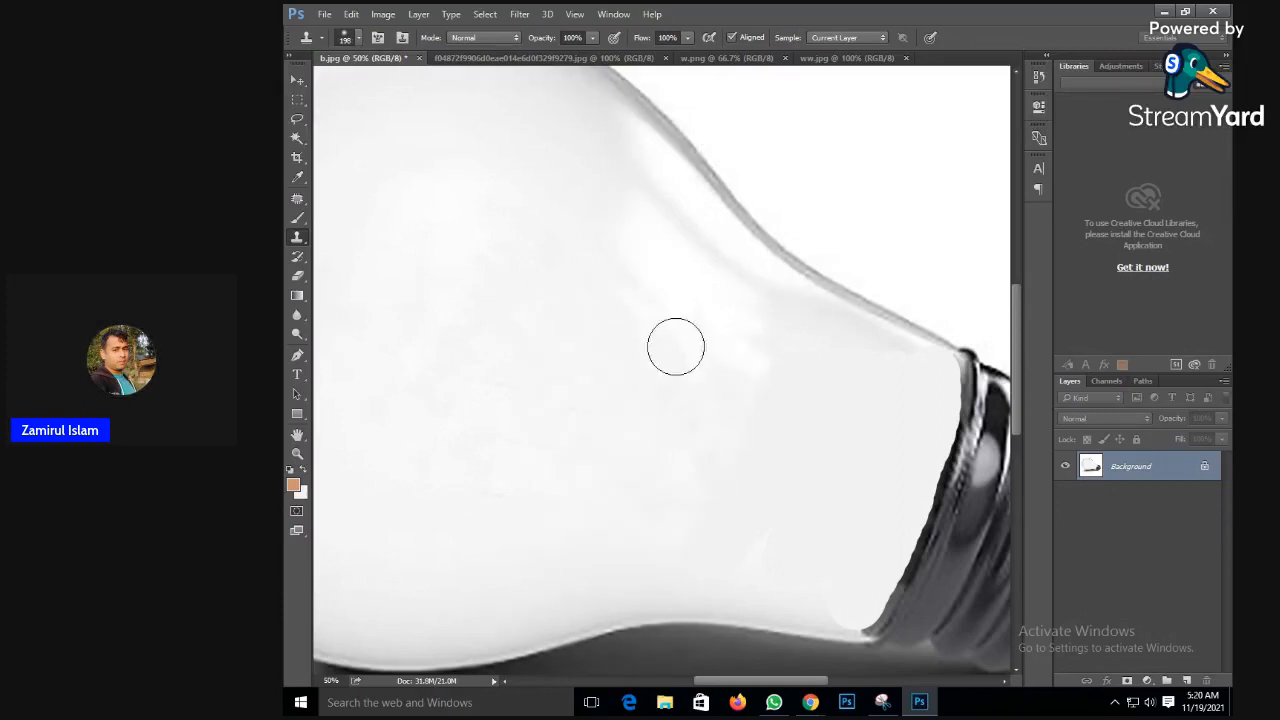
mouse_move(719, 347)
mouse_down()
mouse_move(766, 320)
mouse_move(837, 377)
mouse_move(789, 474)
mouse_move(561, 502)
mouse_move(603, 523)
mouse_move(726, 423)
mouse_up()
alt+click(726, 423)
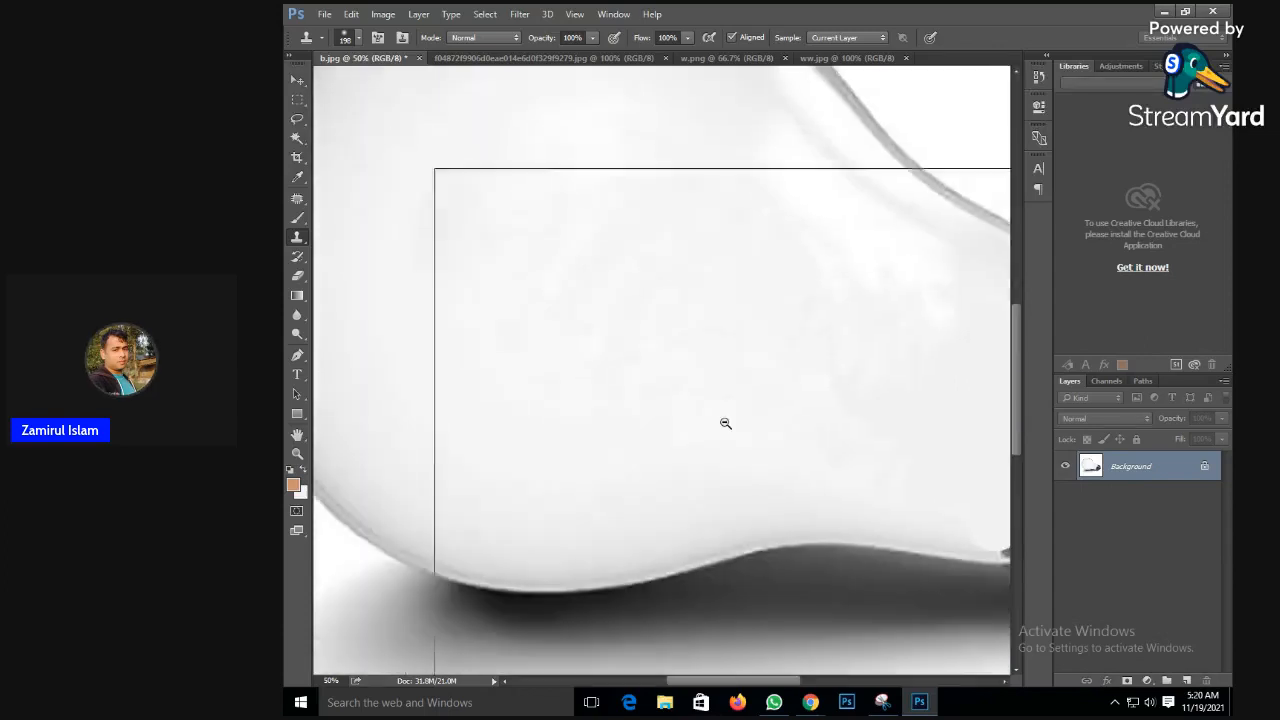
mouse_move(824, 330)
mouse_down()
mouse_move(775, 308)
mouse_move(831, 299)
mouse_up()
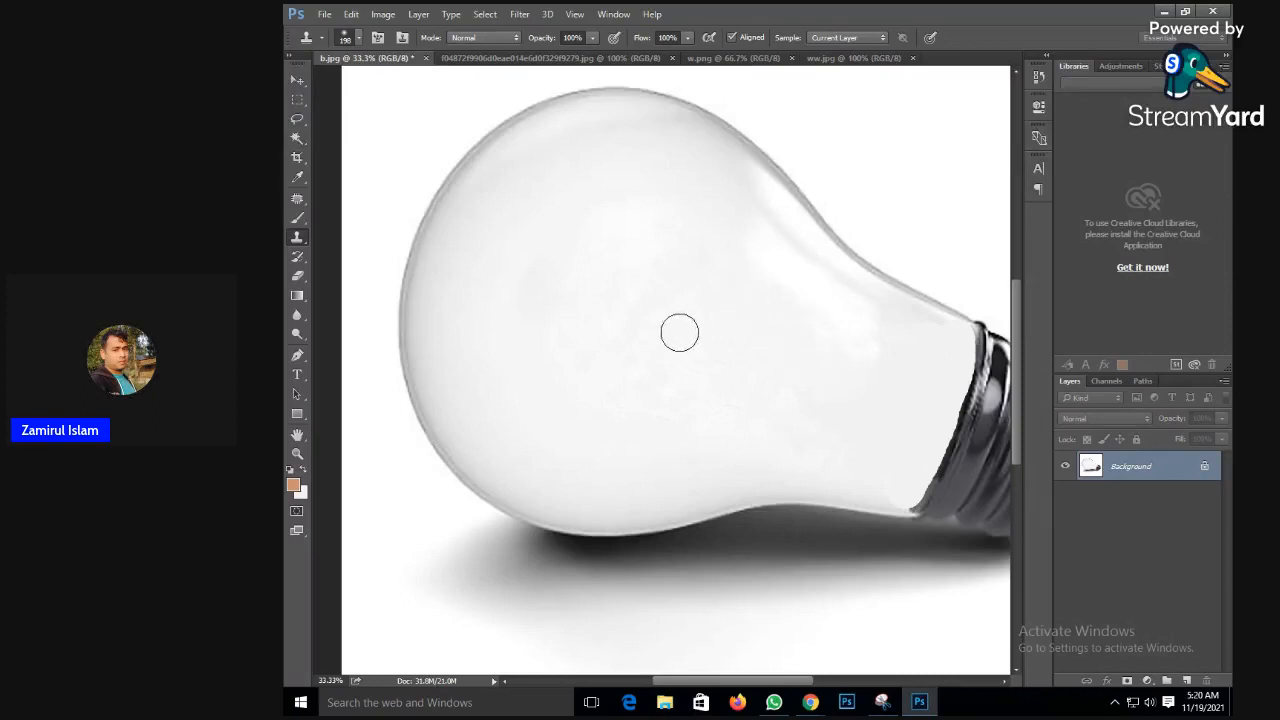
alt+click(656, 329)
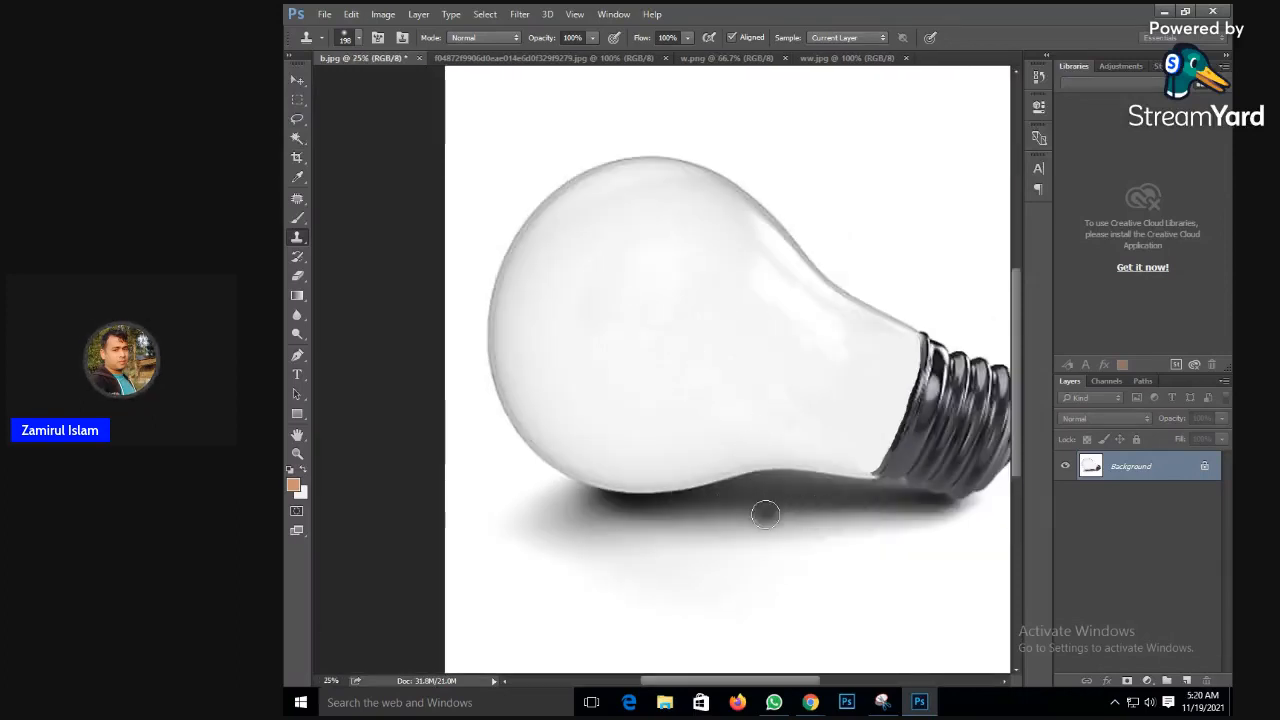
ctrl+click(733, 378)
ctrl+click(733, 379)
alt+click(731, 380)
alt+click(731, 380)
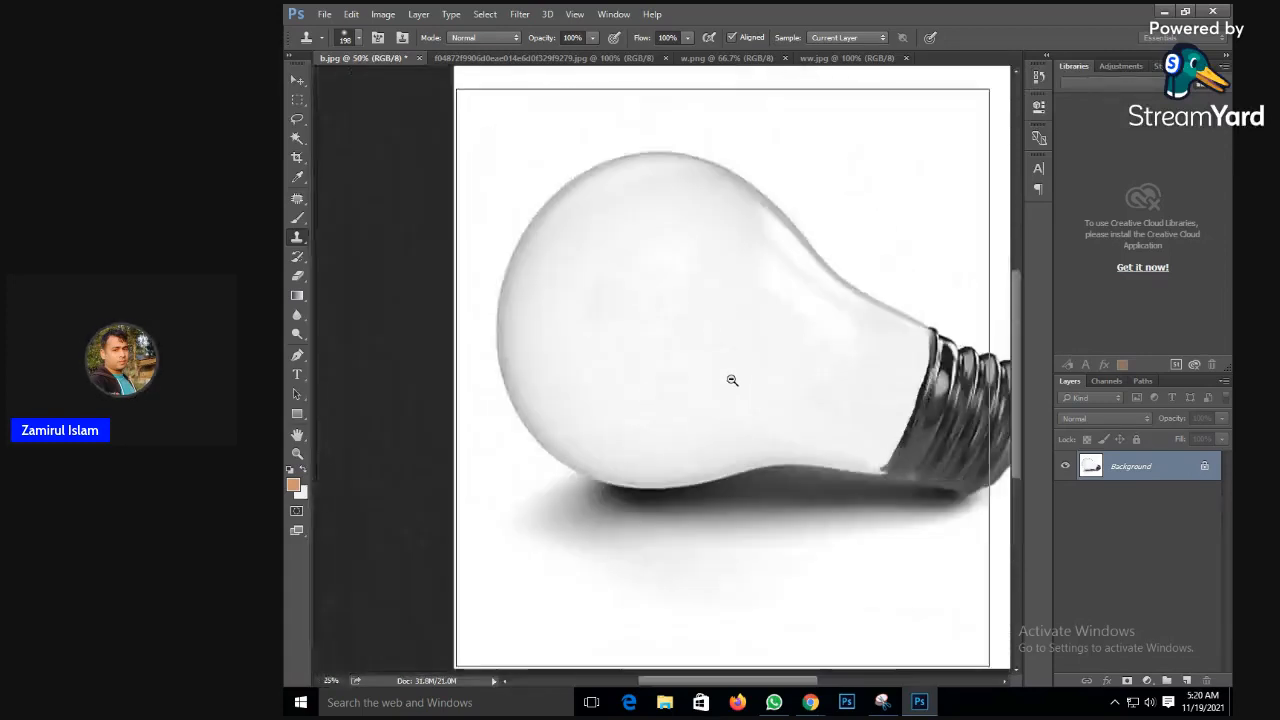
alt+click(731, 378)
- Unlock the bulb's background layer, duplicate it within b.jpg, and hide the original layer
click(1205, 471)
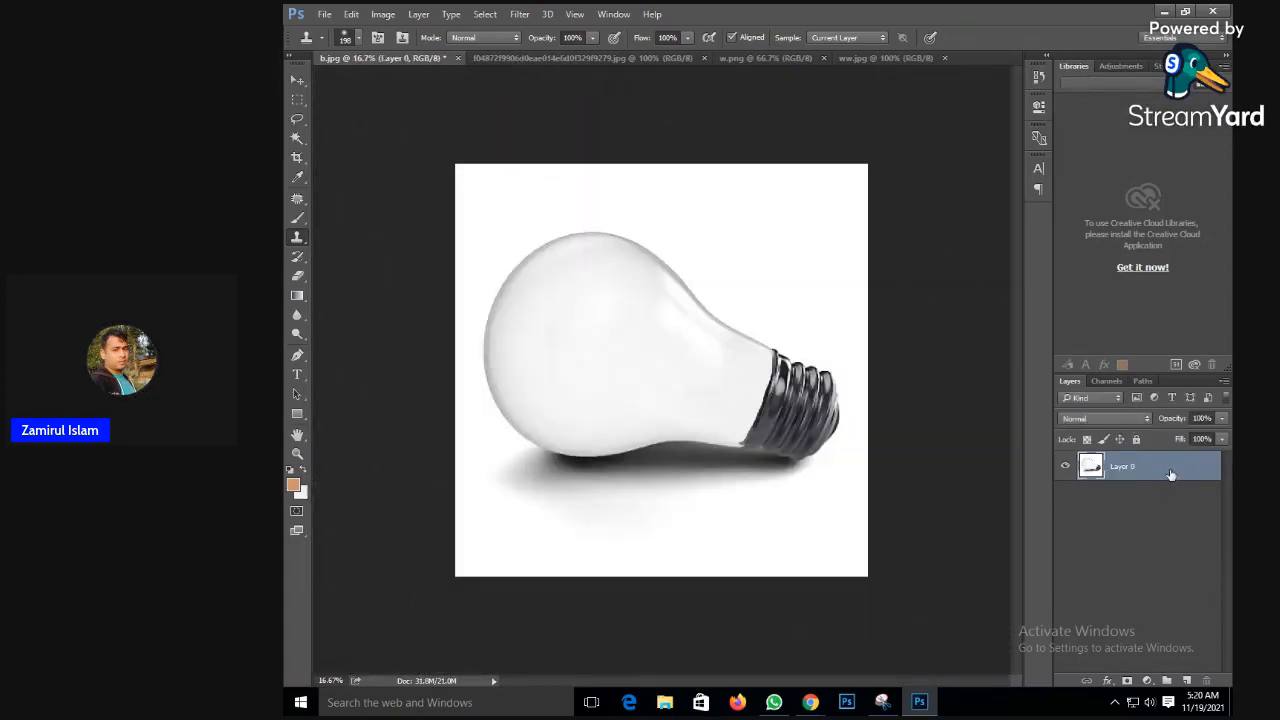
right_click(1150, 467)
click(905, 163)
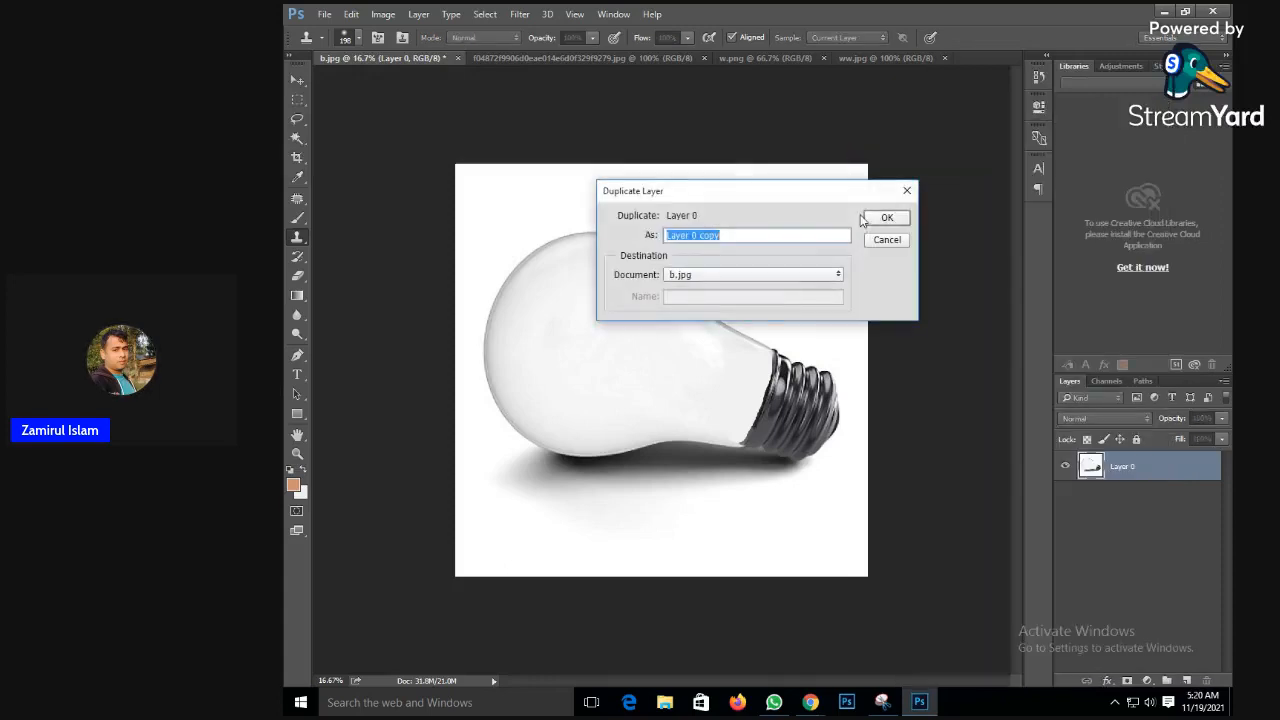
click(886, 217)
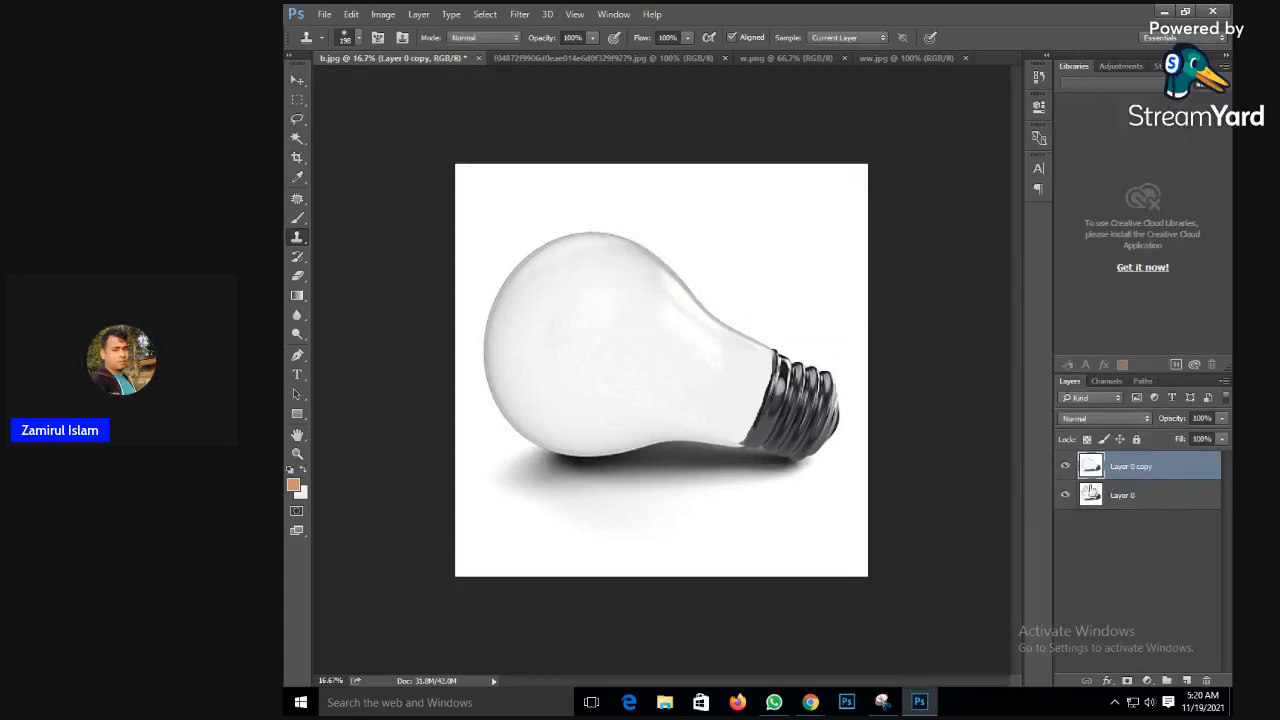
click(1066, 496)
- Check the ww.jpg water image, then copy the w.png water image into b.jpg over the bulb
click(895, 60)
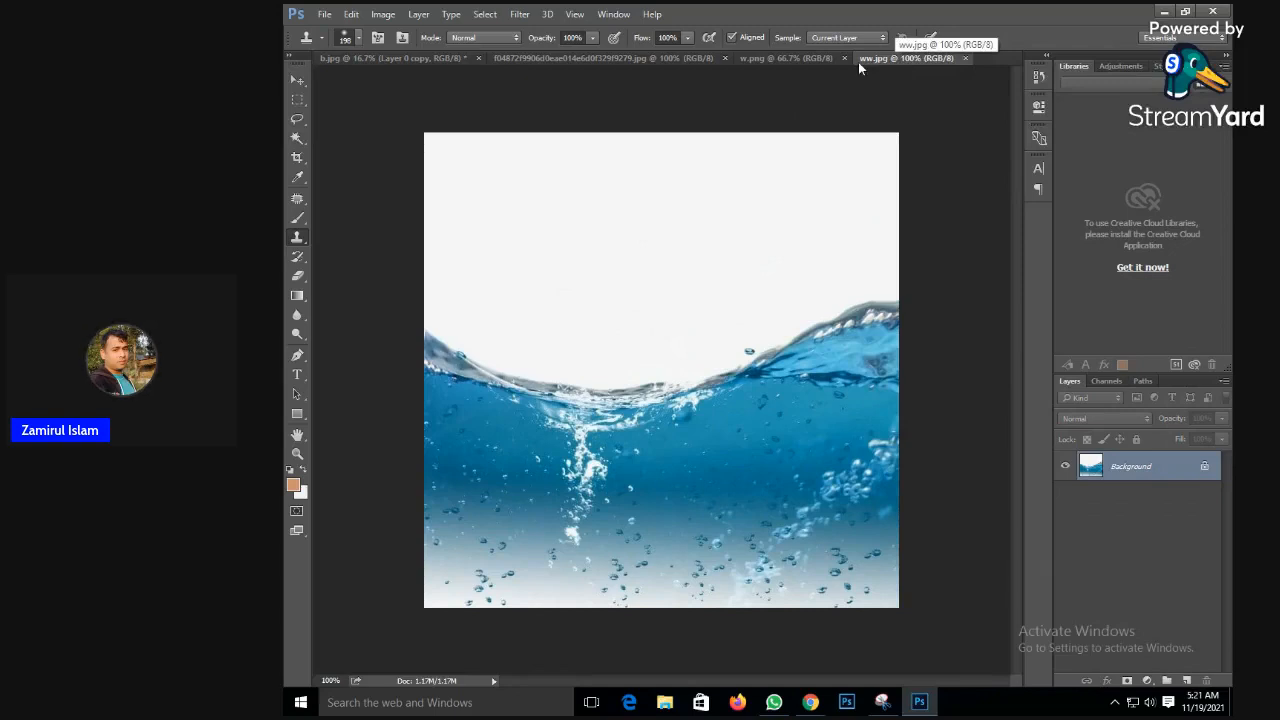
click(786, 58)
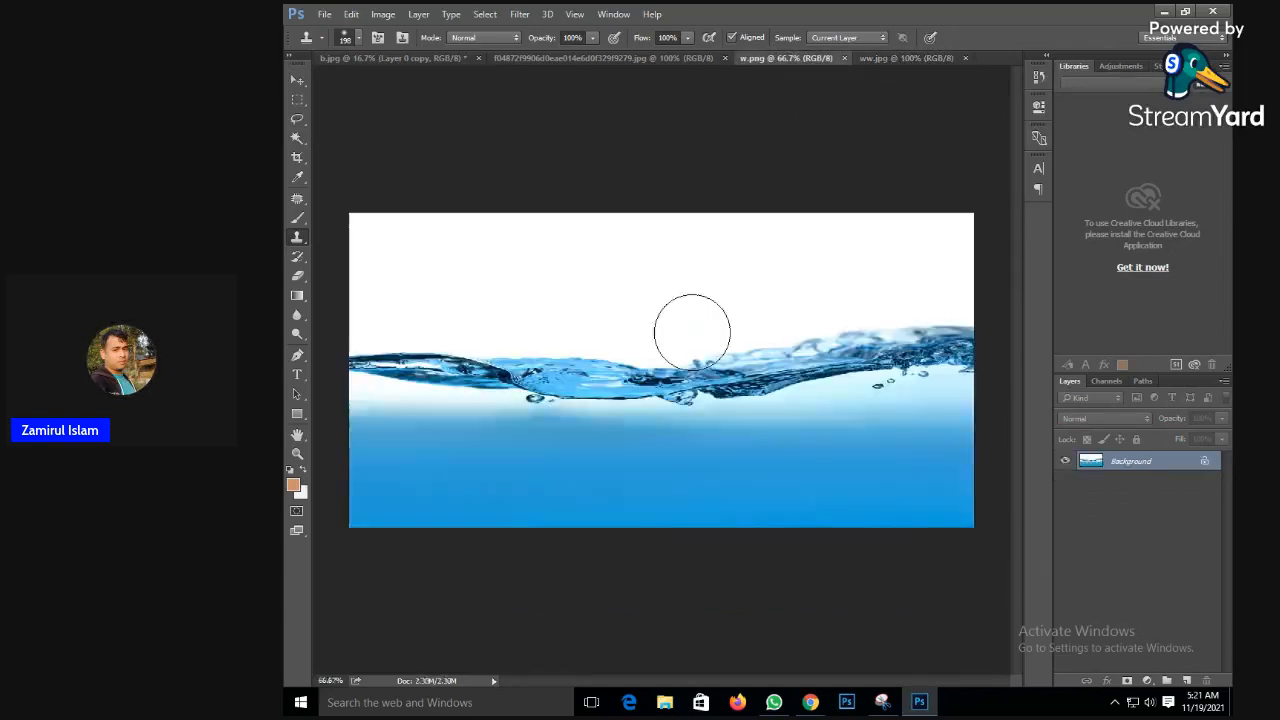
click(298, 79)
drag(581, 345, 527, 57)
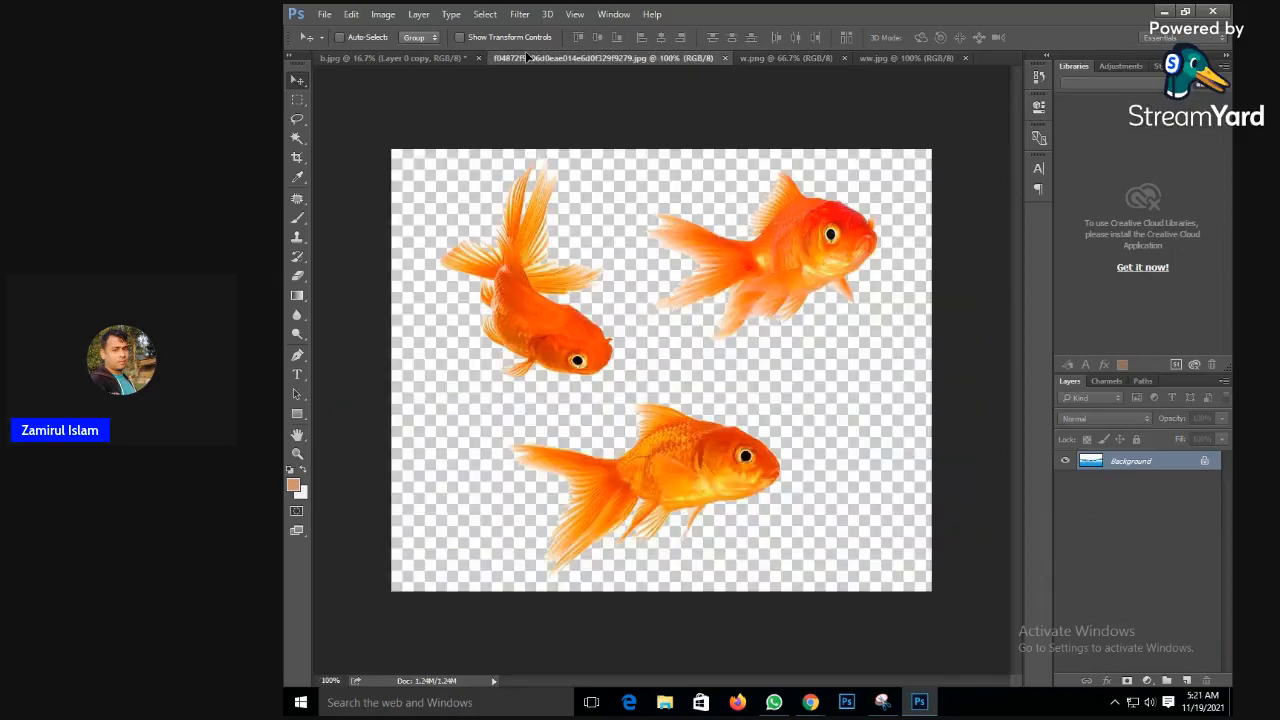
drag(410, 60, 602, 395)
- Scale the water layer to about 283% width and 430% height so it spans the canvas, with its surface across the bulb's upper half
key(ctrl+t)
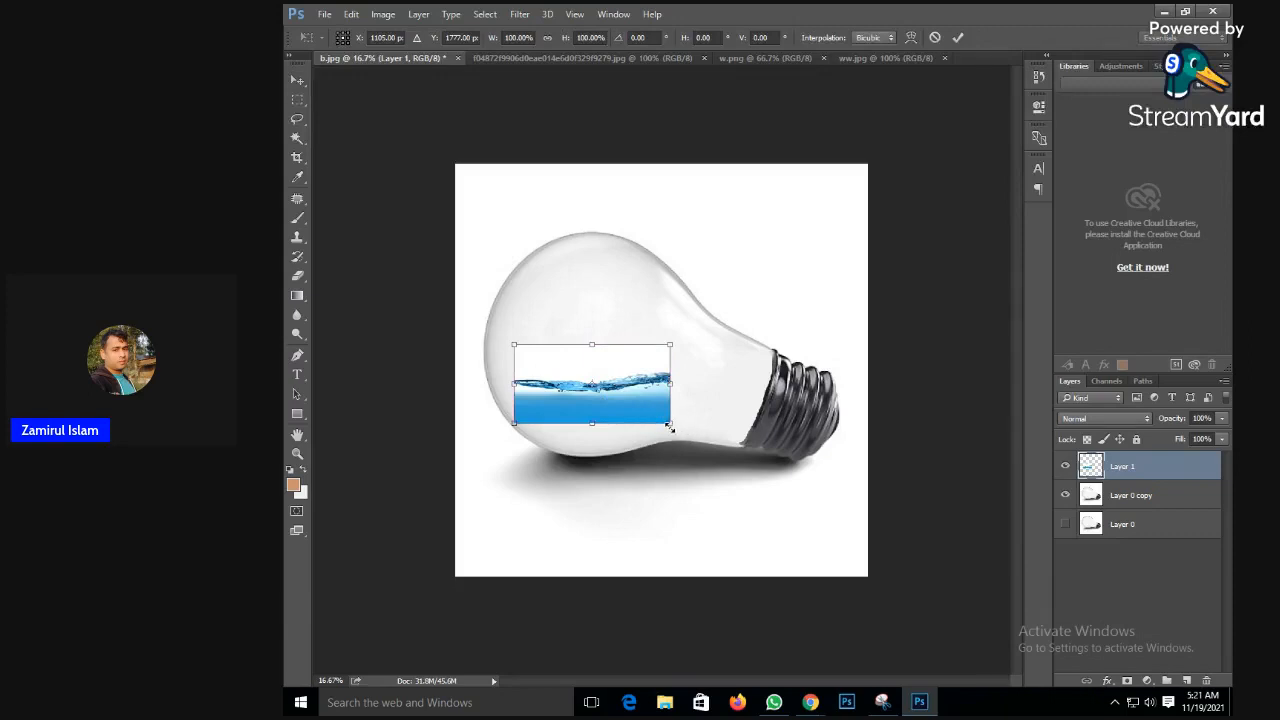
drag(670, 424, 778, 504)
drag(670, 450, 726, 411)
drag(831, 234, 868, 178)
drag(771, 400, 740, 415)
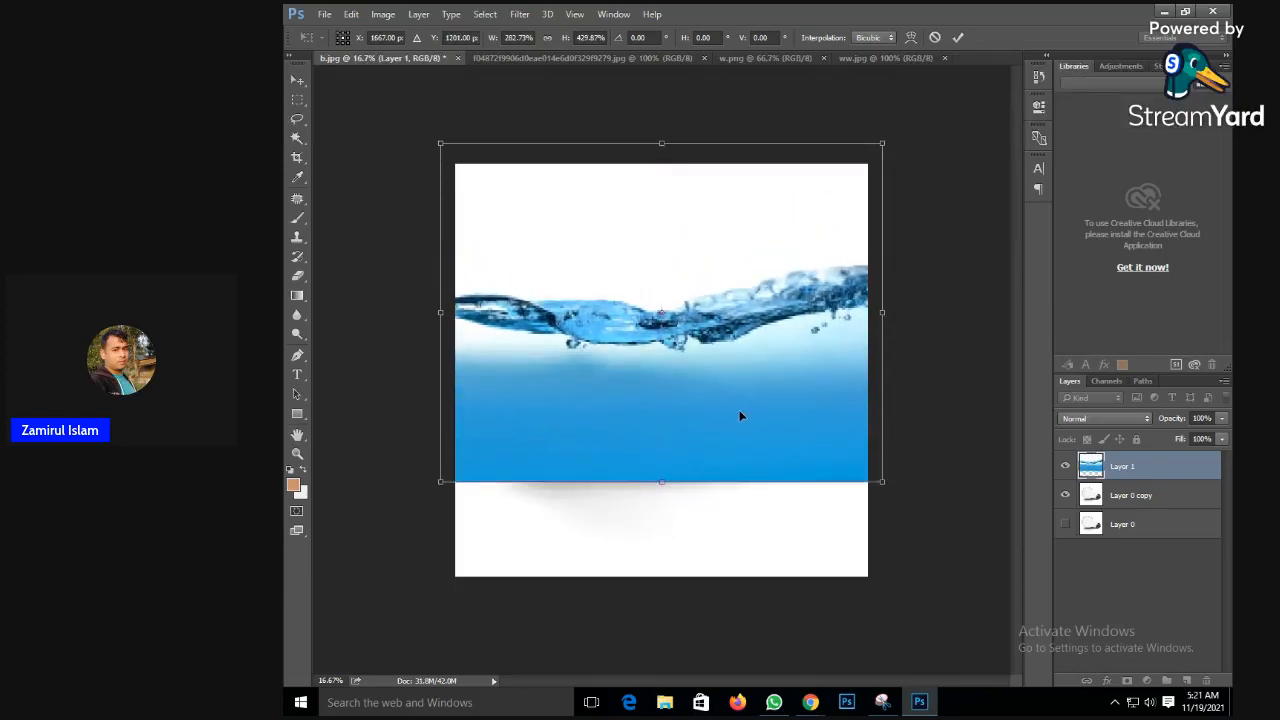
key(Return)
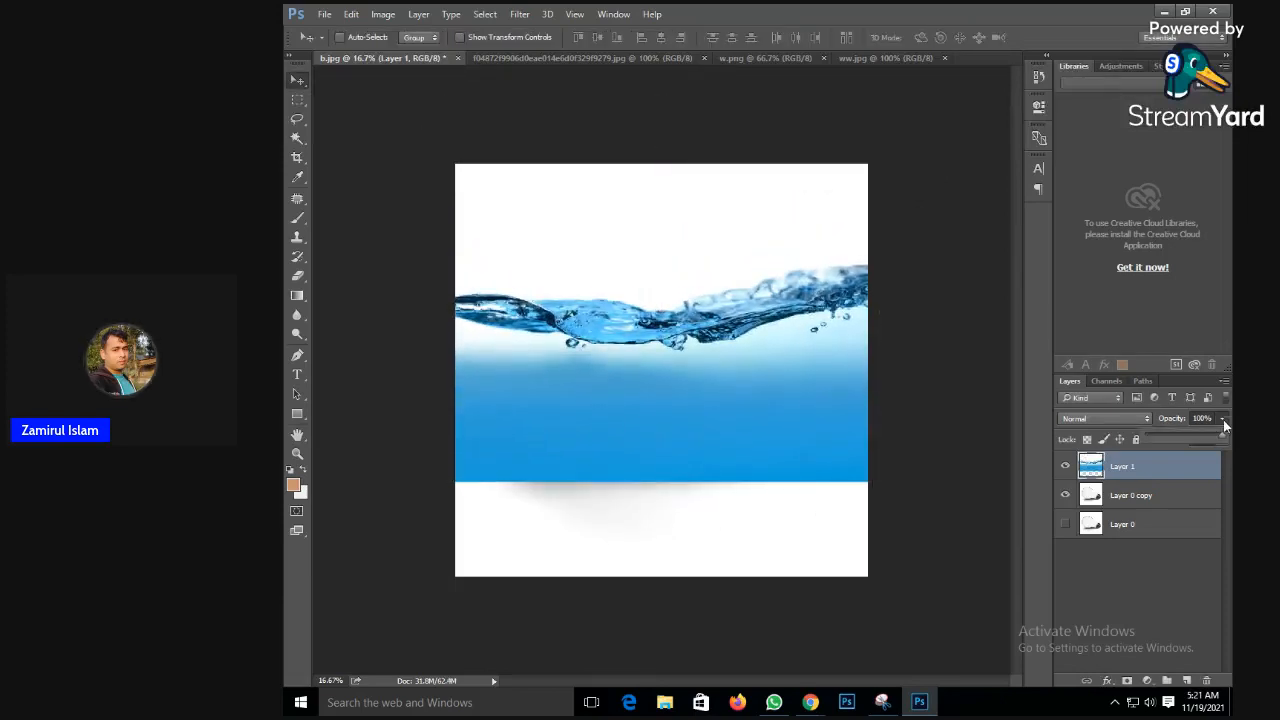
- Set the water layer's opacity to 41% and fill to 71%, and shift it slightly down and to the right
click(1177, 434)
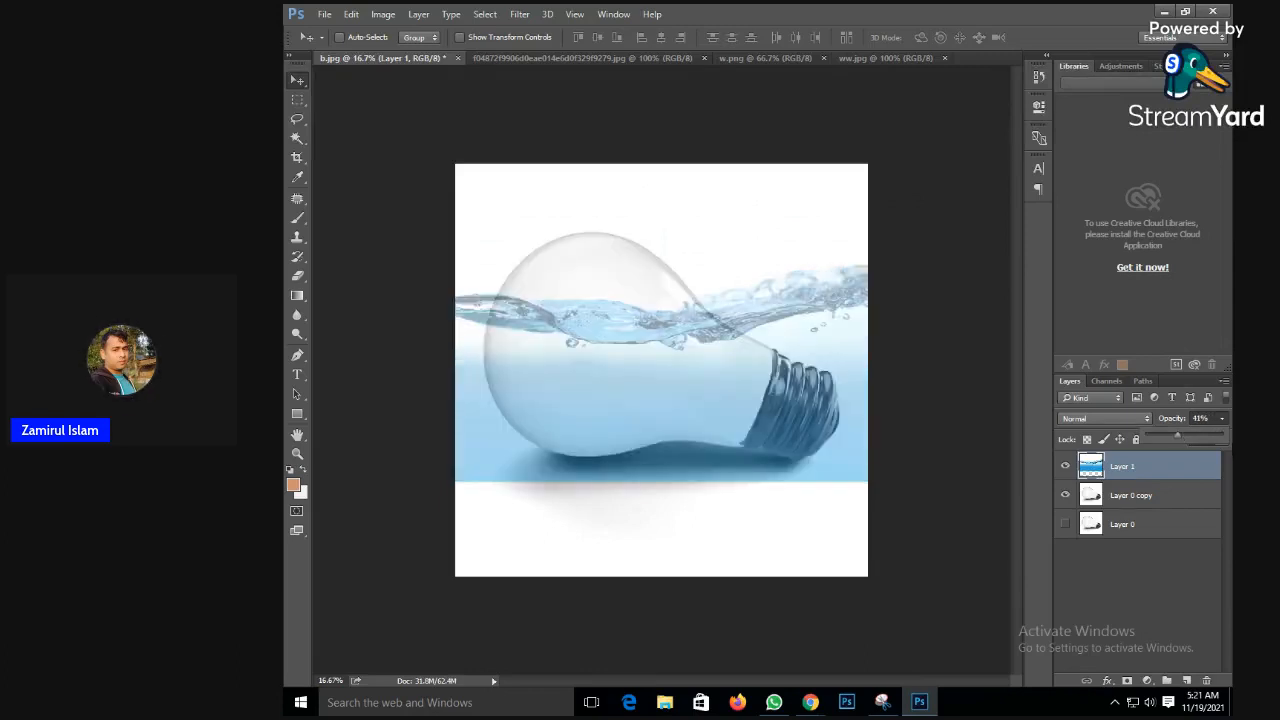
click(1138, 472)
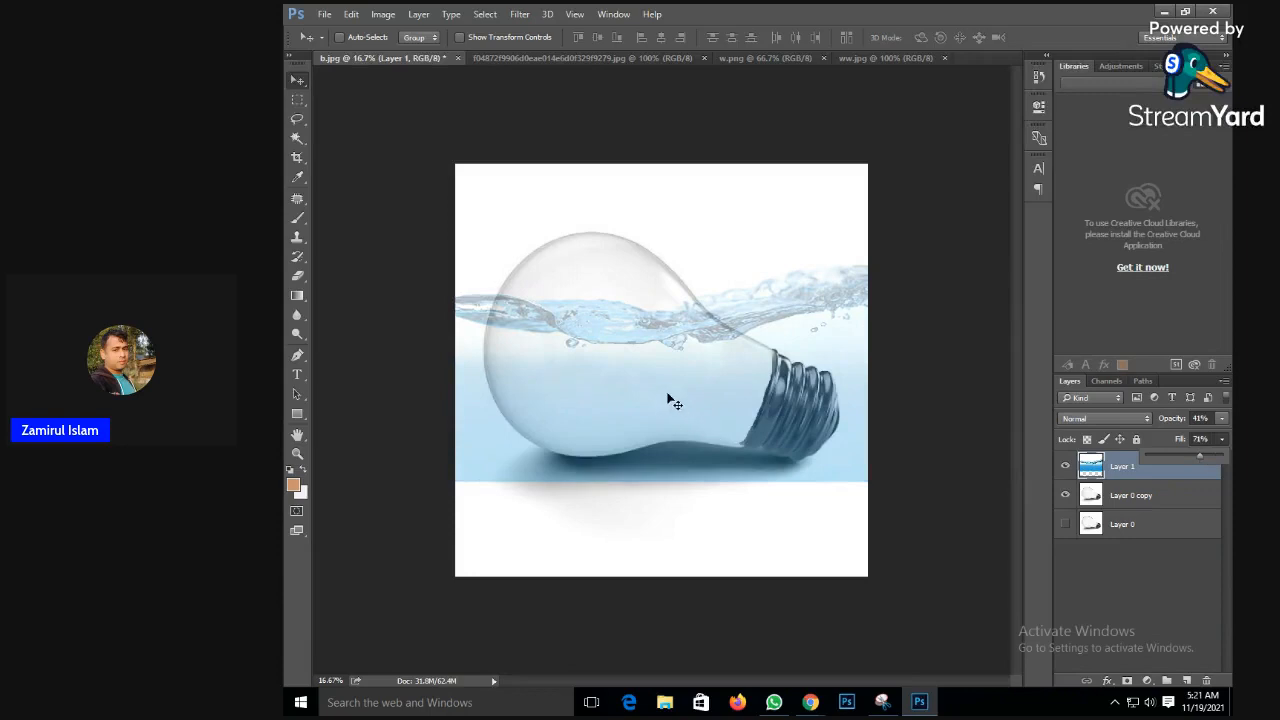
drag(667, 394, 691, 407)
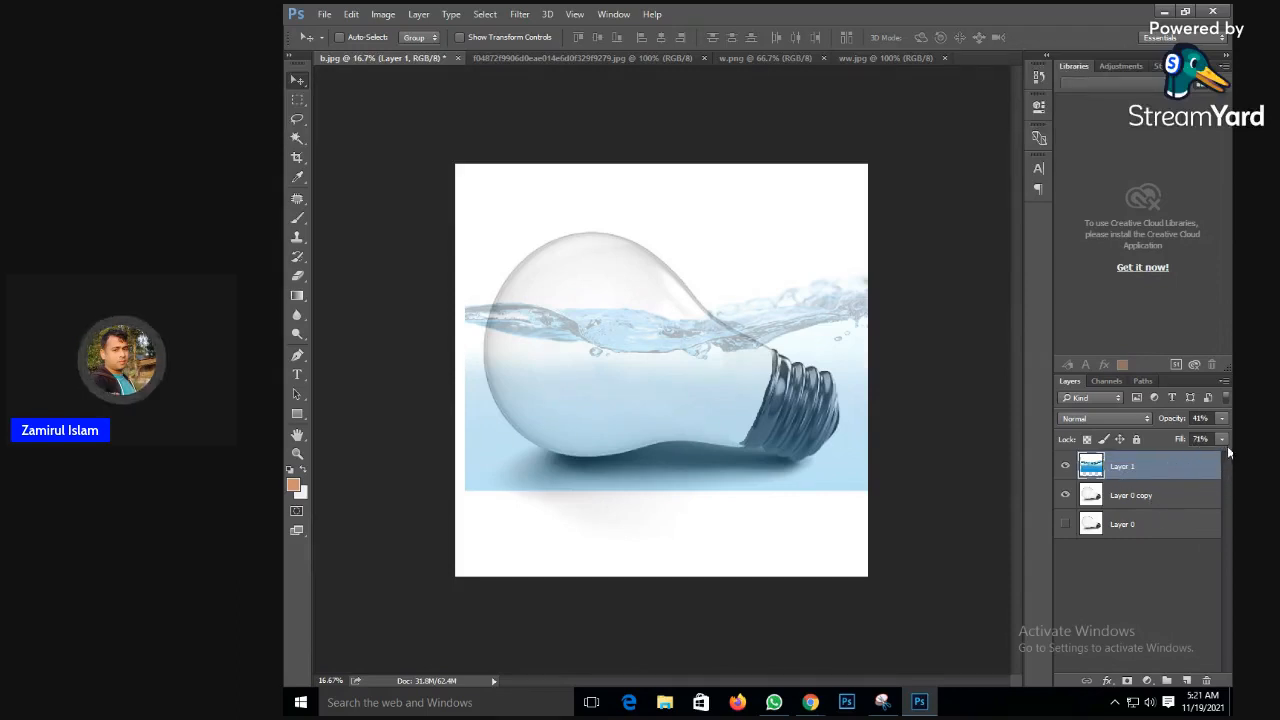
- Restore the water layer's opacity and fill to 100% and add a black mask that hides the whole layer
click(1220, 419)
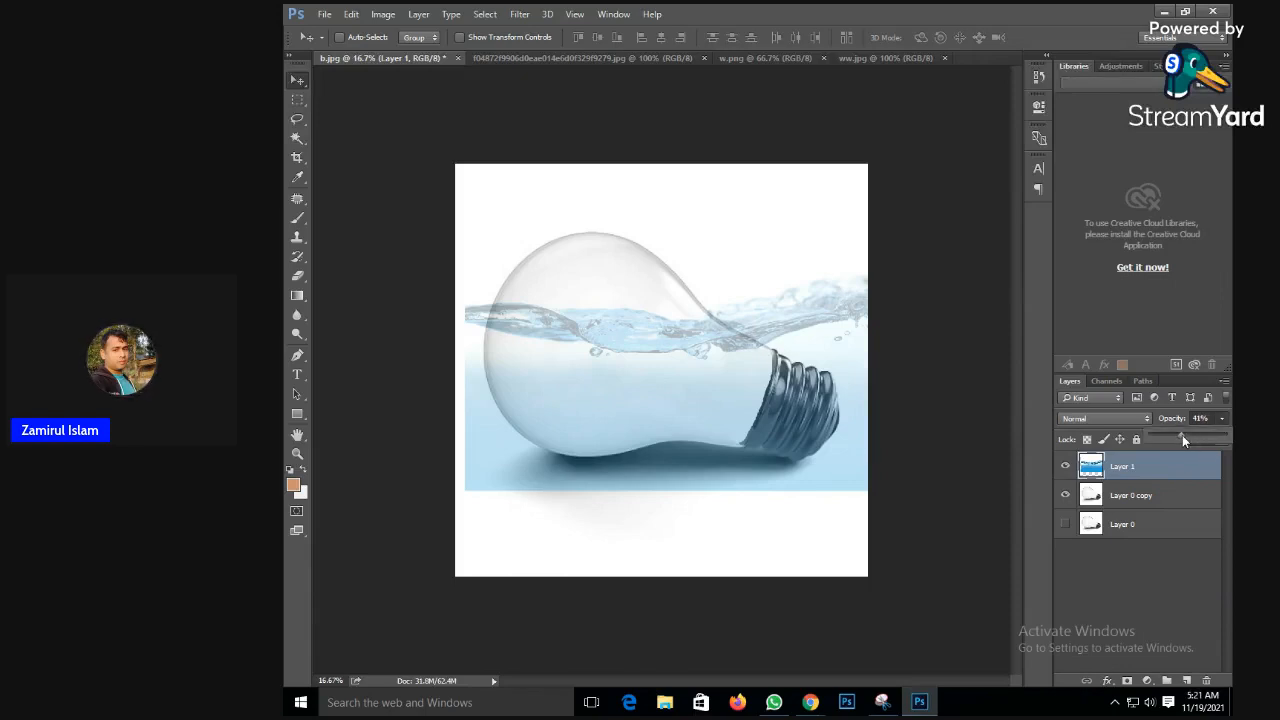
drag(1187, 433, 1228, 436)
click(1225, 418)
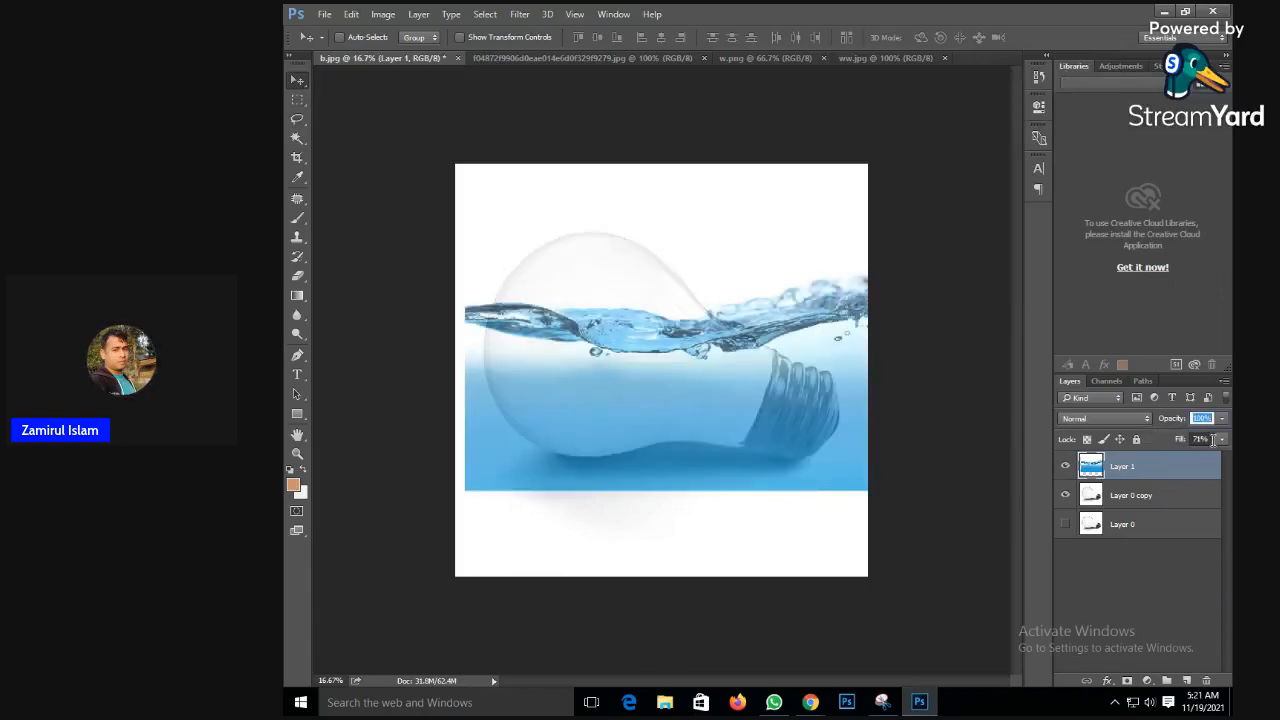
click(1222, 440)
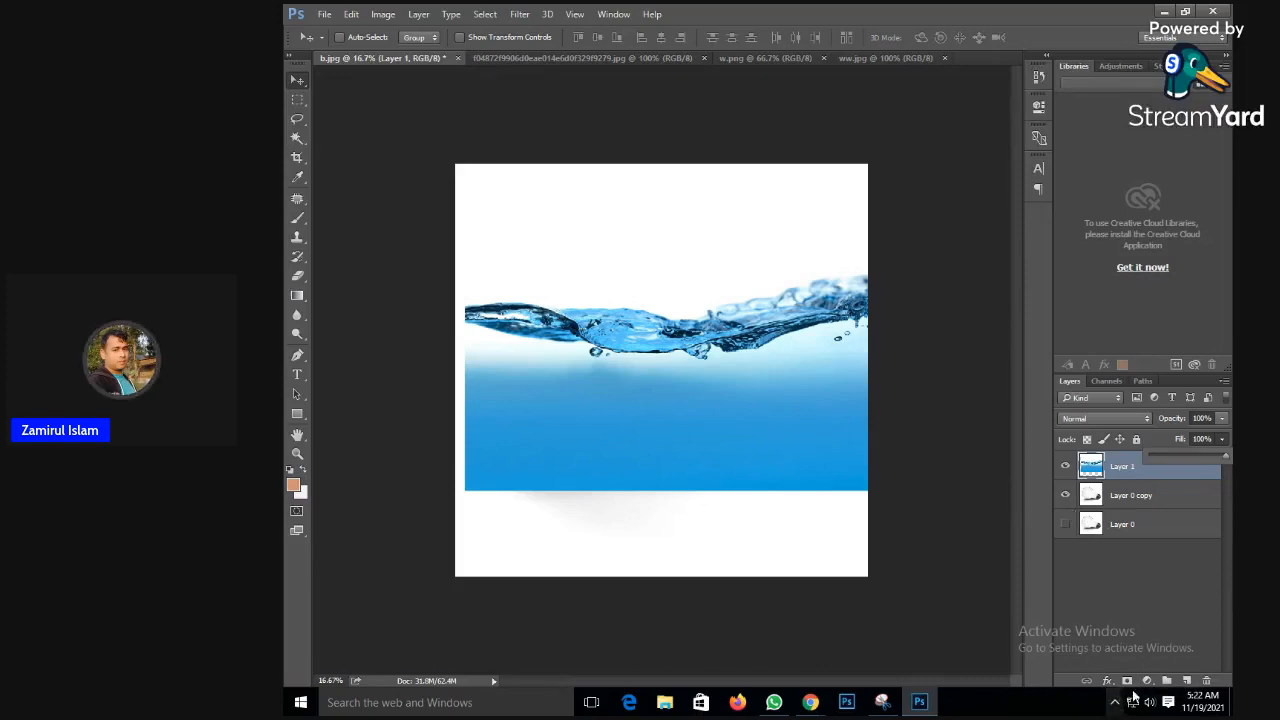
alt+click(1127, 681)
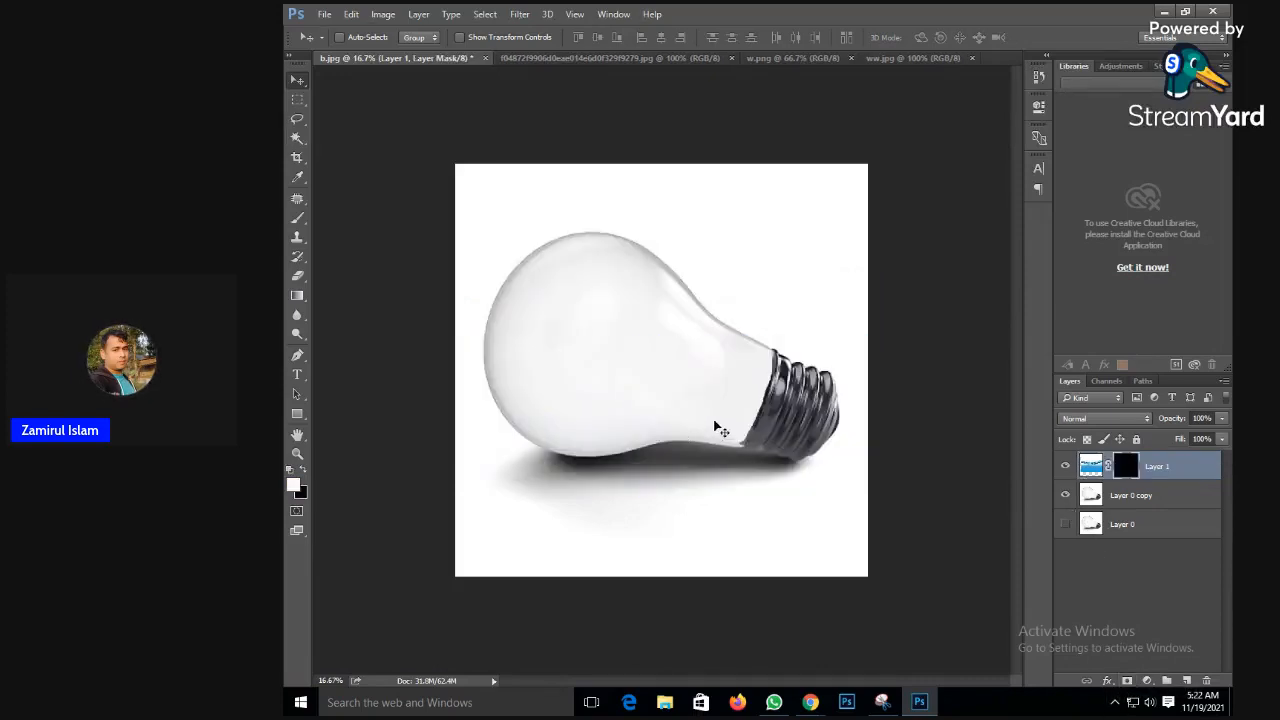
- Paint the water layer's mask white inside the bulb with a soft round 421 px brush at 0% hardness to reveal the water
key(ctrl+plus)
key(ctrl+plus)
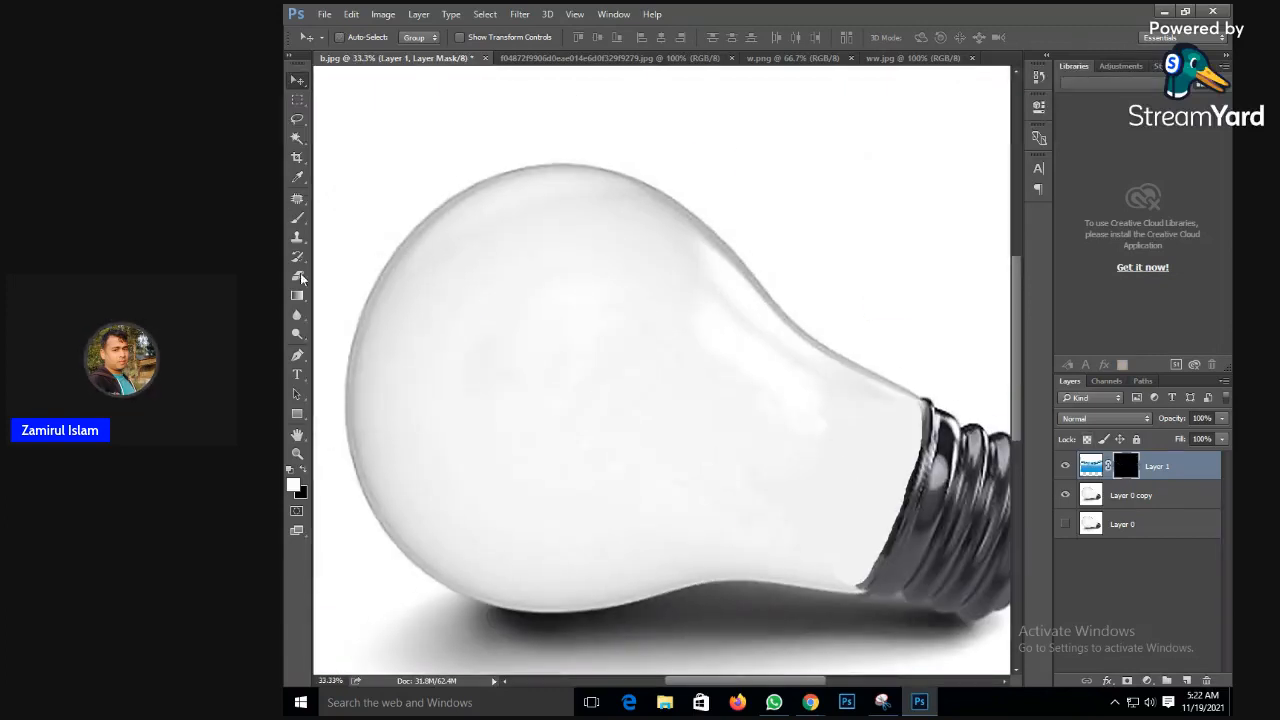
click(297, 218)
click(358, 39)
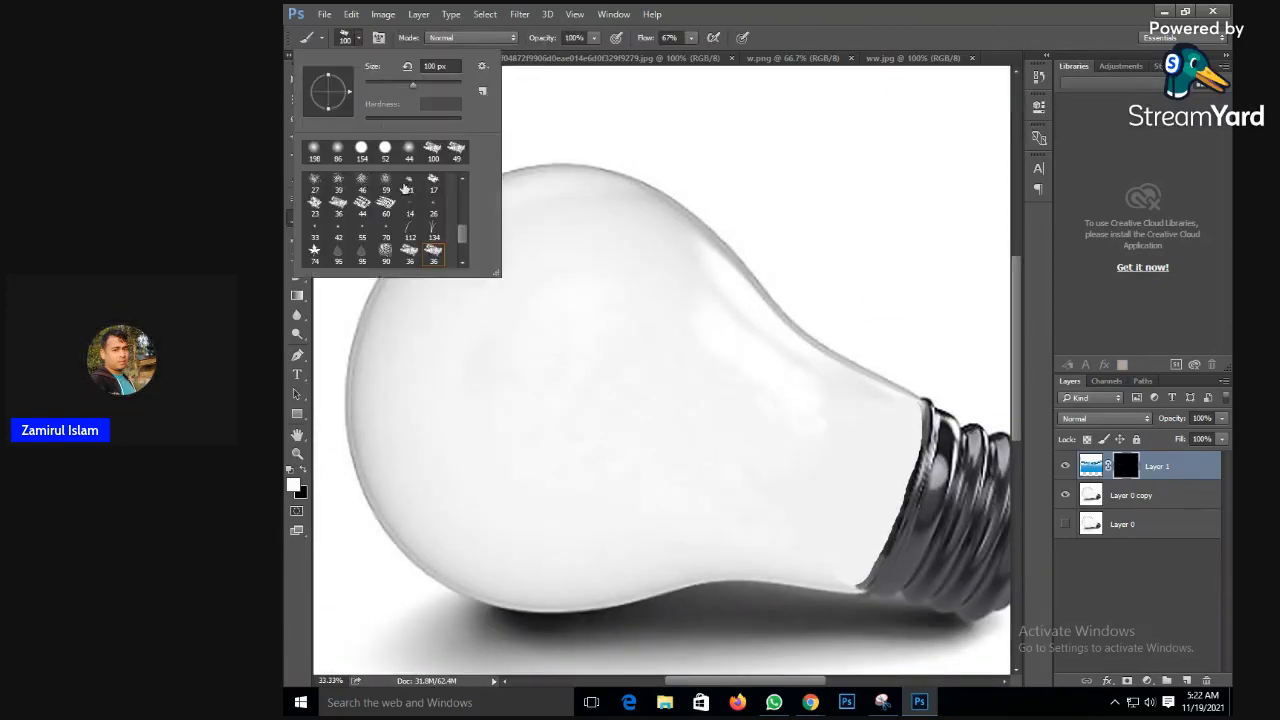
click(314, 151)
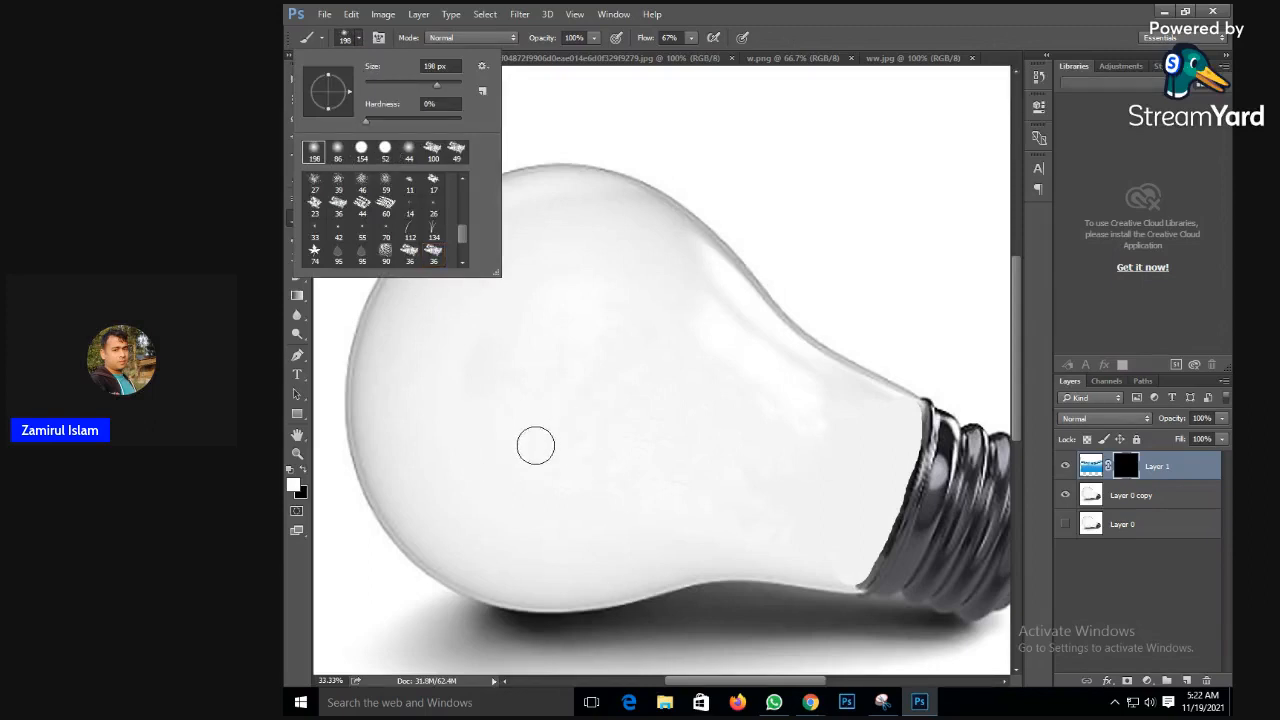
key(Escape)
mouse_move(609, 451)
mouse_down()
mouse_move(686, 451)
mouse_move(646, 449)
mouse_up()
right_click(595, 414)
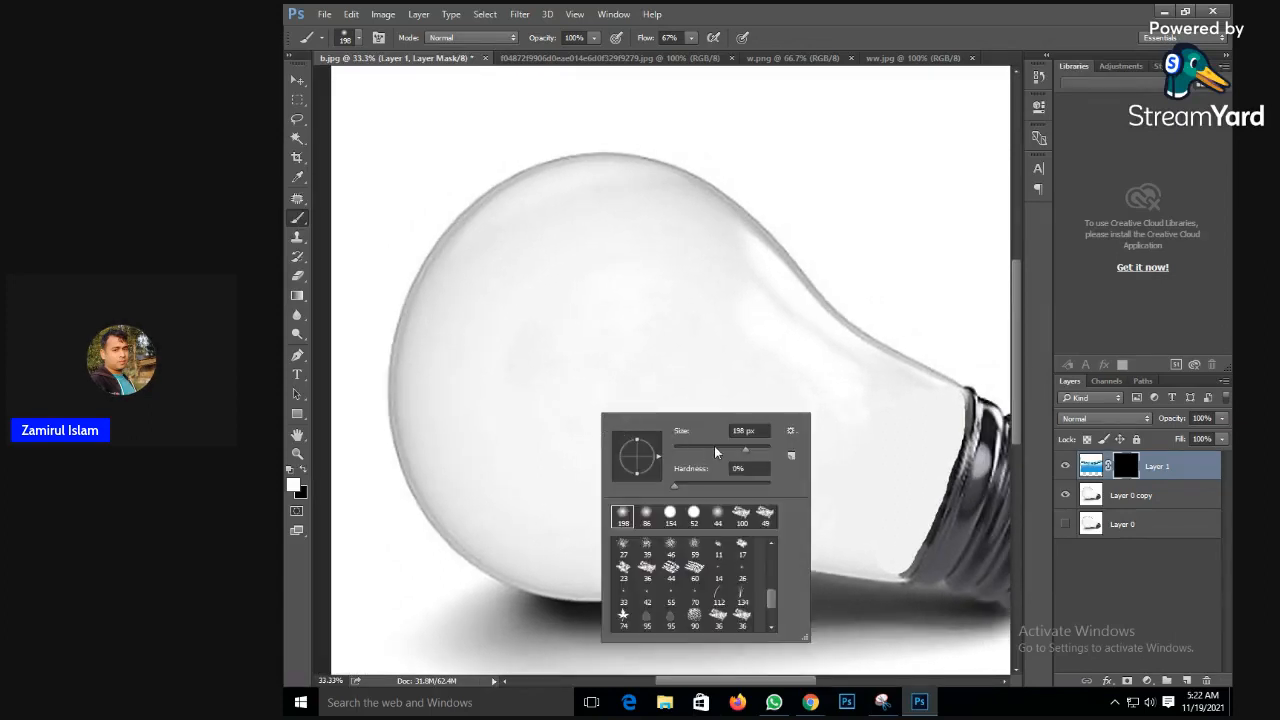
drag(757, 454, 764, 452)
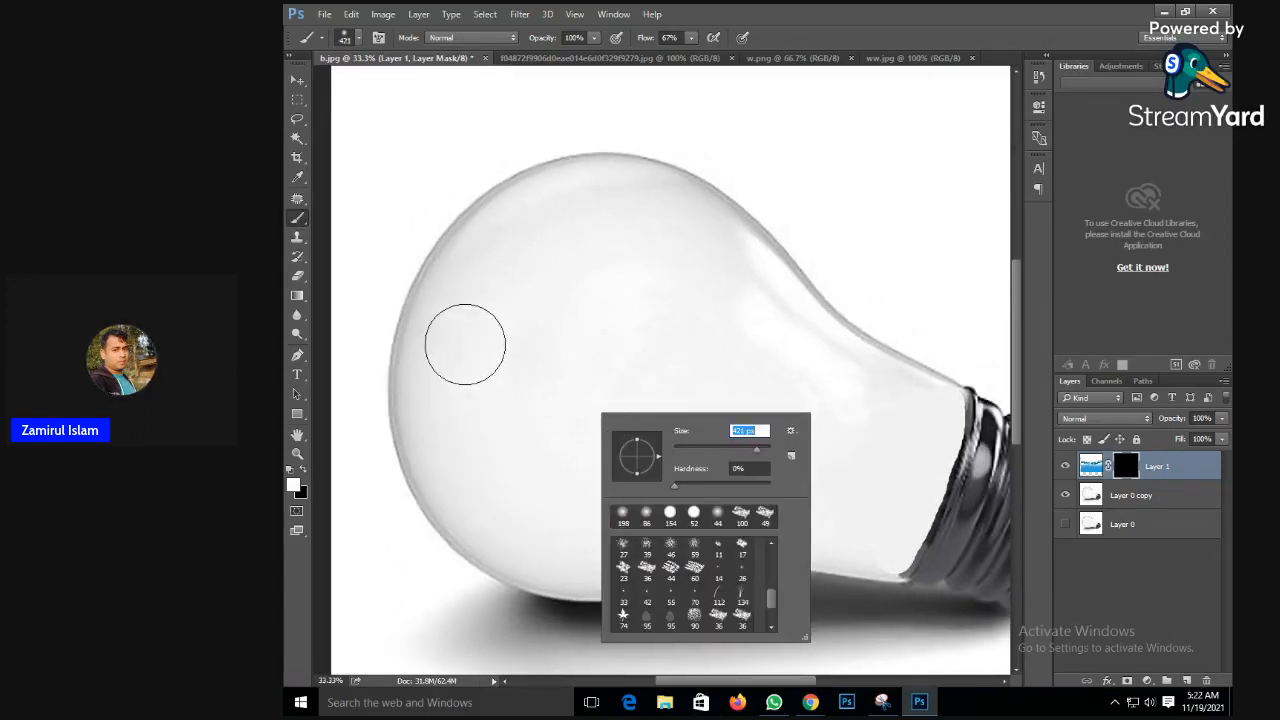
drag(423, 343, 480, 330)
mouse_move(449, 423)
mouse_down()
mouse_move(451, 410)
mouse_move(457, 449)
mouse_move(505, 495)
mouse_up()
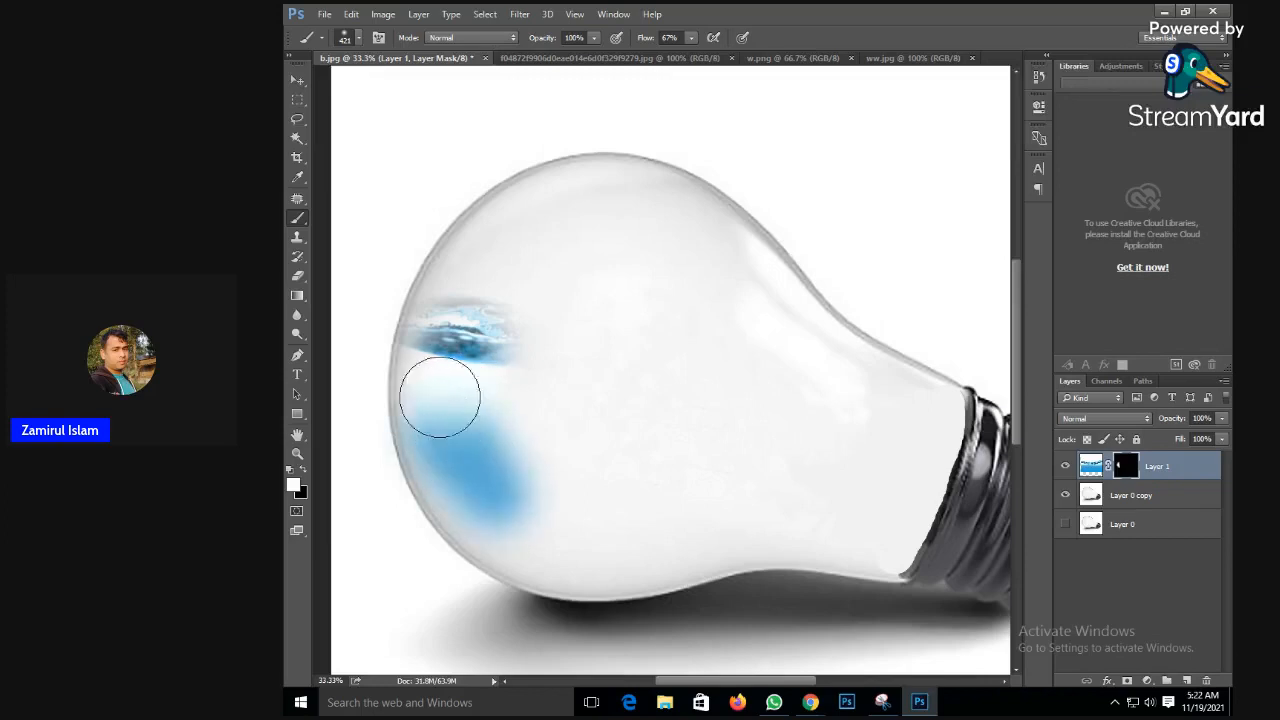
mouse_move(439, 448)
mouse_down()
mouse_move(492, 520)
mouse_move(532, 545)
mouse_move(596, 555)
mouse_move(697, 526)
mouse_move(686, 534)
mouse_move(888, 528)
mouse_move(916, 435)
mouse_move(908, 406)
mouse_move(817, 380)
mouse_move(703, 375)
mouse_up()
mouse_move(794, 405)
mouse_down()
mouse_move(638, 405)
mouse_move(847, 435)
mouse_move(732, 463)
mouse_move(569, 463)
mouse_move(633, 487)
mouse_move(870, 466)
mouse_move(723, 509)
mouse_move(571, 505)
mouse_move(483, 408)
mouse_move(639, 395)
mouse_move(498, 381)
mouse_move(607, 403)
mouse_move(576, 408)
mouse_move(515, 373)
mouse_move(617, 385)
mouse_move(450, 339)
mouse_move(780, 367)
mouse_move(741, 371)
mouse_move(884, 386)
mouse_up()
mouse_move(583, 405)
mouse_down()
mouse_move(436, 368)
mouse_move(462, 435)
mouse_move(470, 421)
mouse_move(808, 446)
mouse_move(716, 449)
mouse_move(885, 438)
mouse_up()
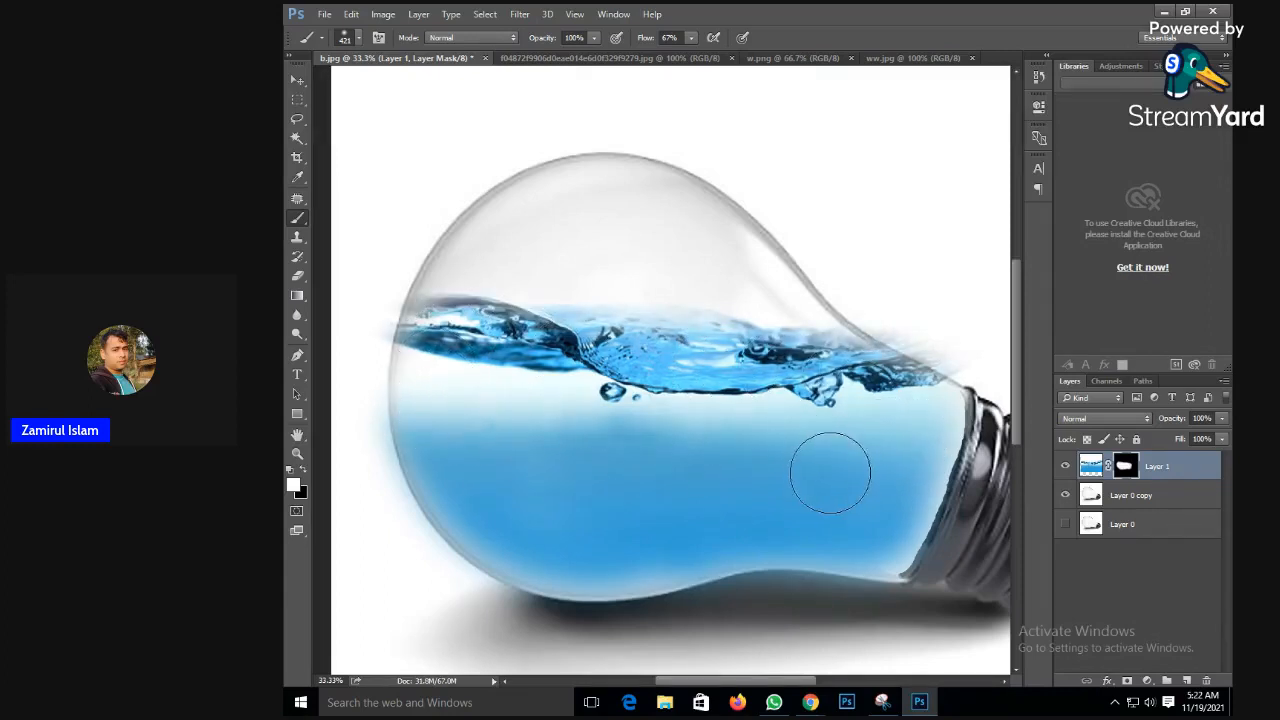
- Reveal the water up to the metal screw base and the adjoining lower glass edge with a 111 px brush
key(ctrl+plus)
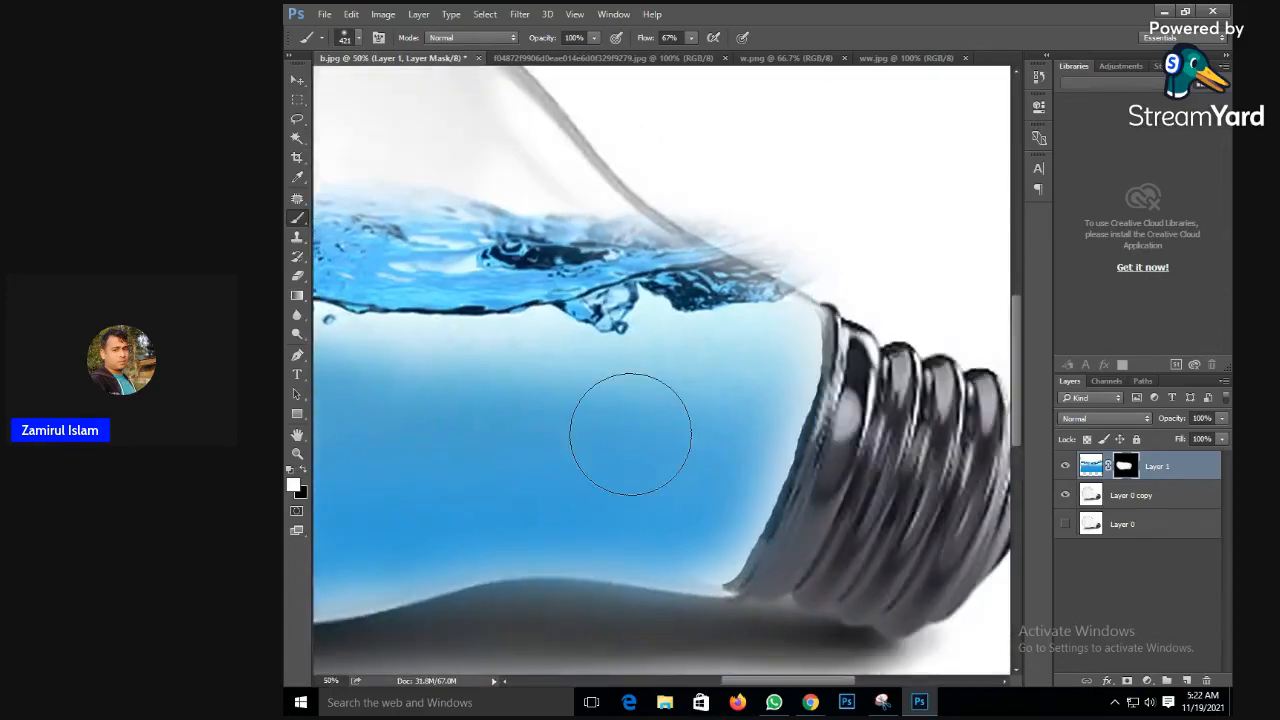
right_click(632, 434)
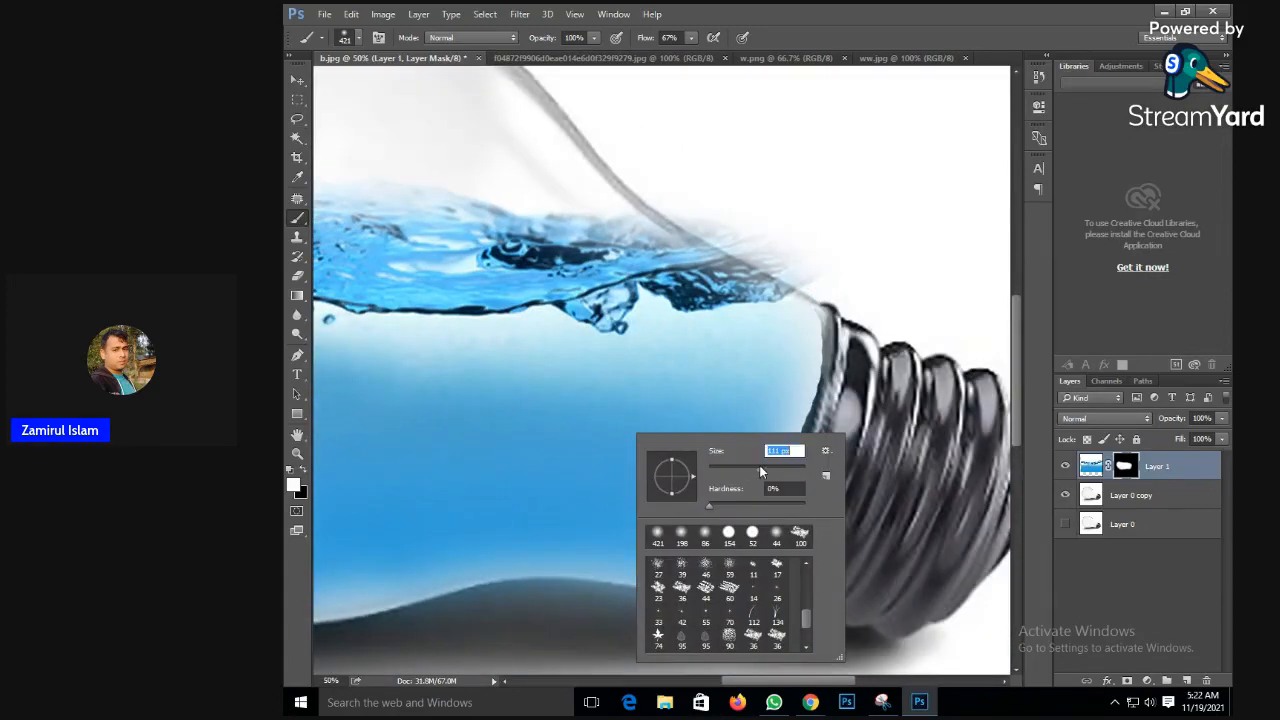
key(Return)
mouse_move(806, 337)
mouse_down()
mouse_move(785, 443)
mouse_move(766, 488)
mouse_move(785, 414)
mouse_move(718, 571)
mouse_move(753, 531)
mouse_move(799, 328)
mouse_move(742, 507)
mouse_move(767, 401)
mouse_move(689, 578)
mouse_up()
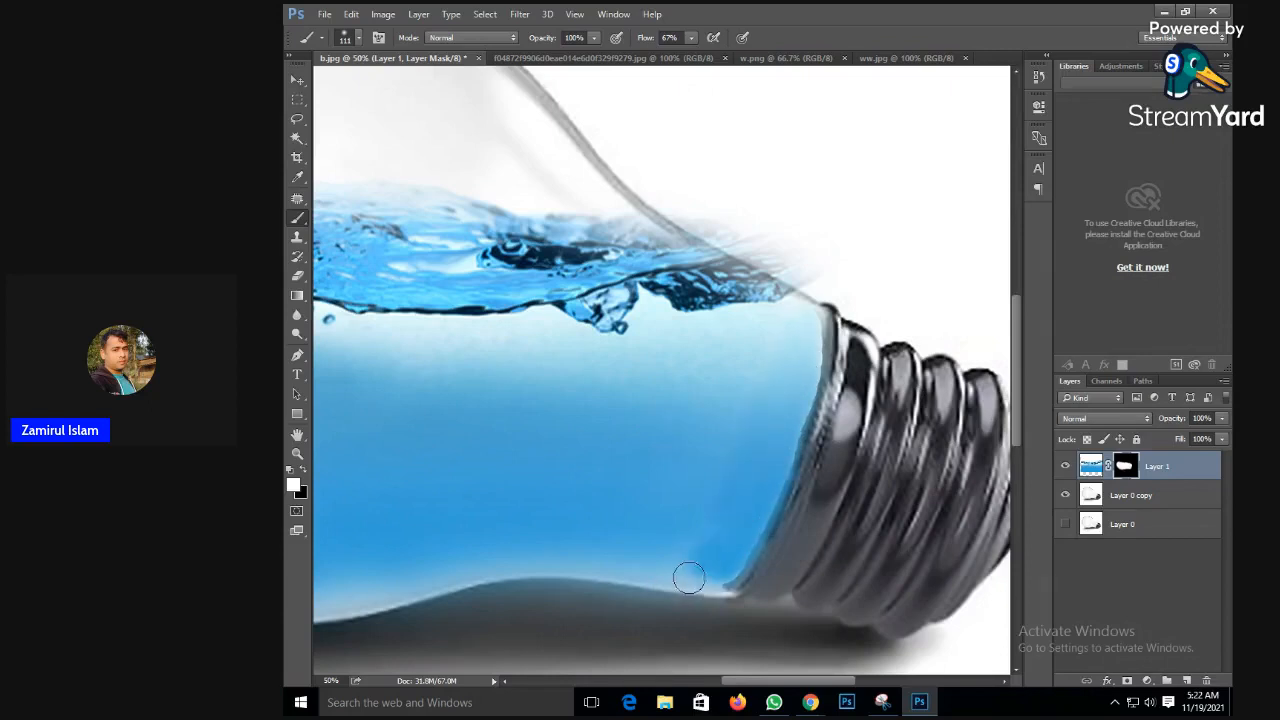
mouse_move(570, 559)
mouse_down()
mouse_move(700, 578)
mouse_move(686, 498)
mouse_up()
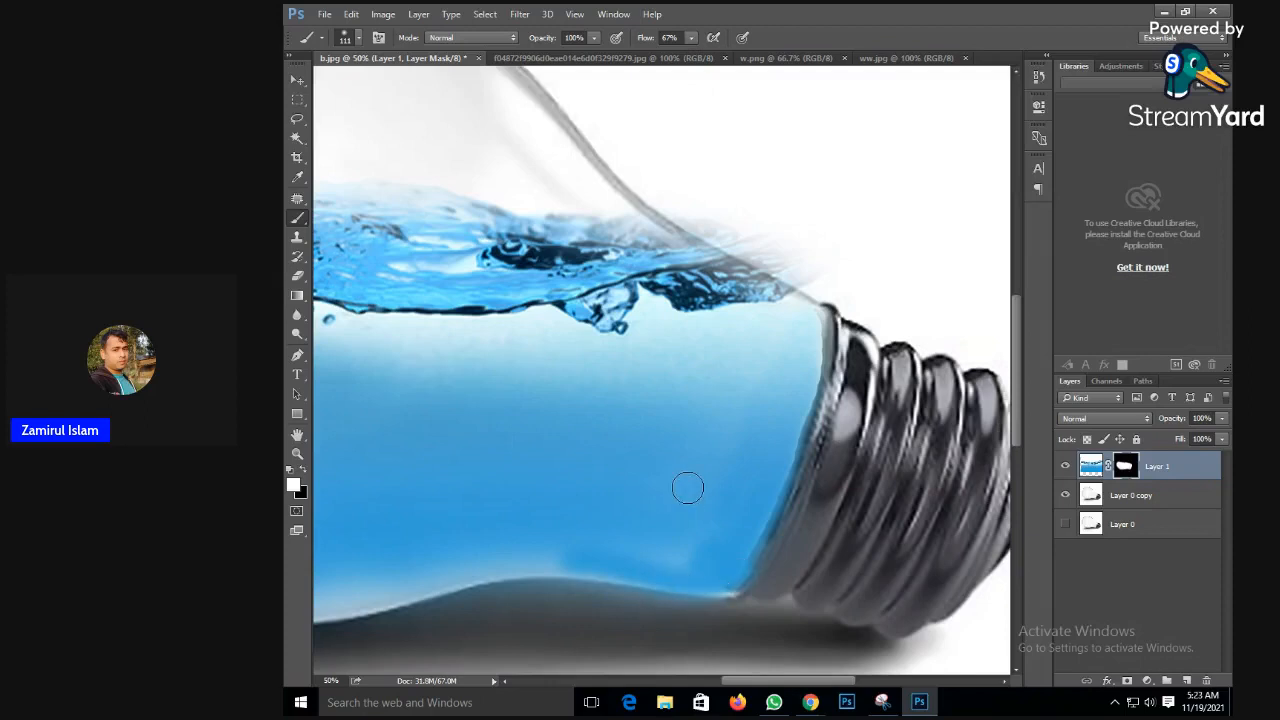
- Lower the brush flow to 44% and fill the water's corner beside the screw base using 80 px and 167 px brushes
right_click(650, 457)
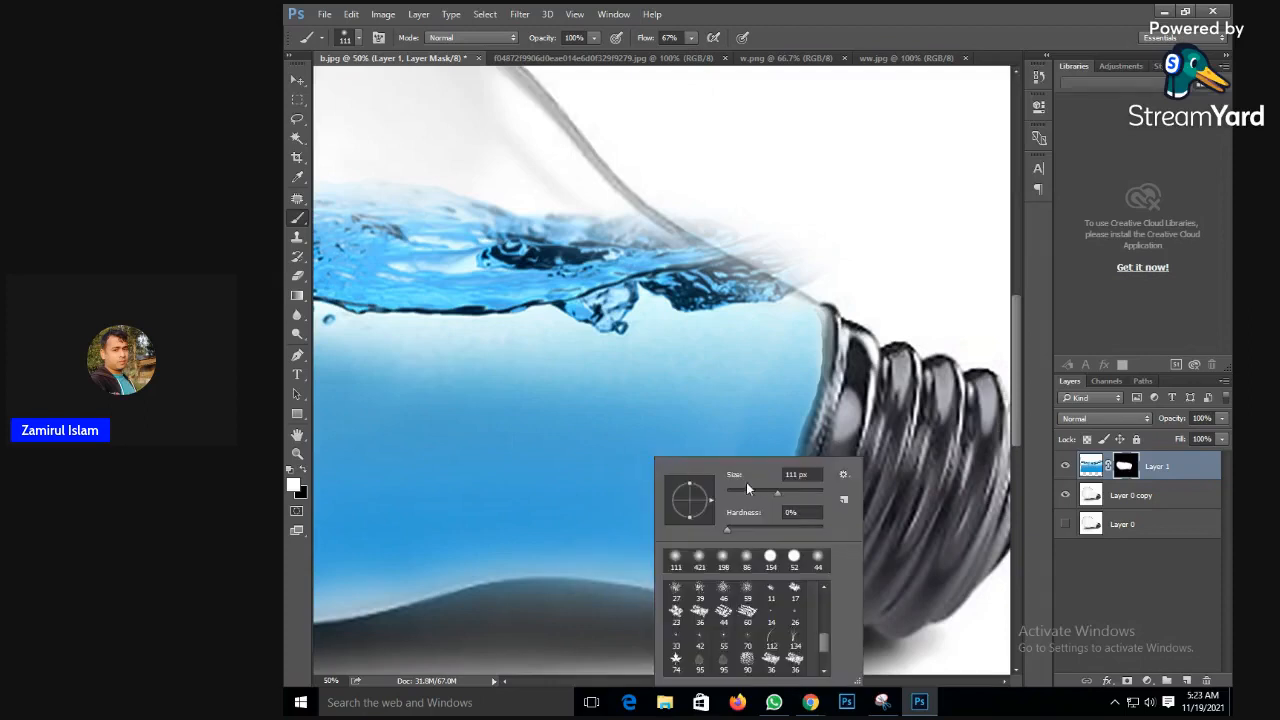
click(766, 495)
click(691, 37)
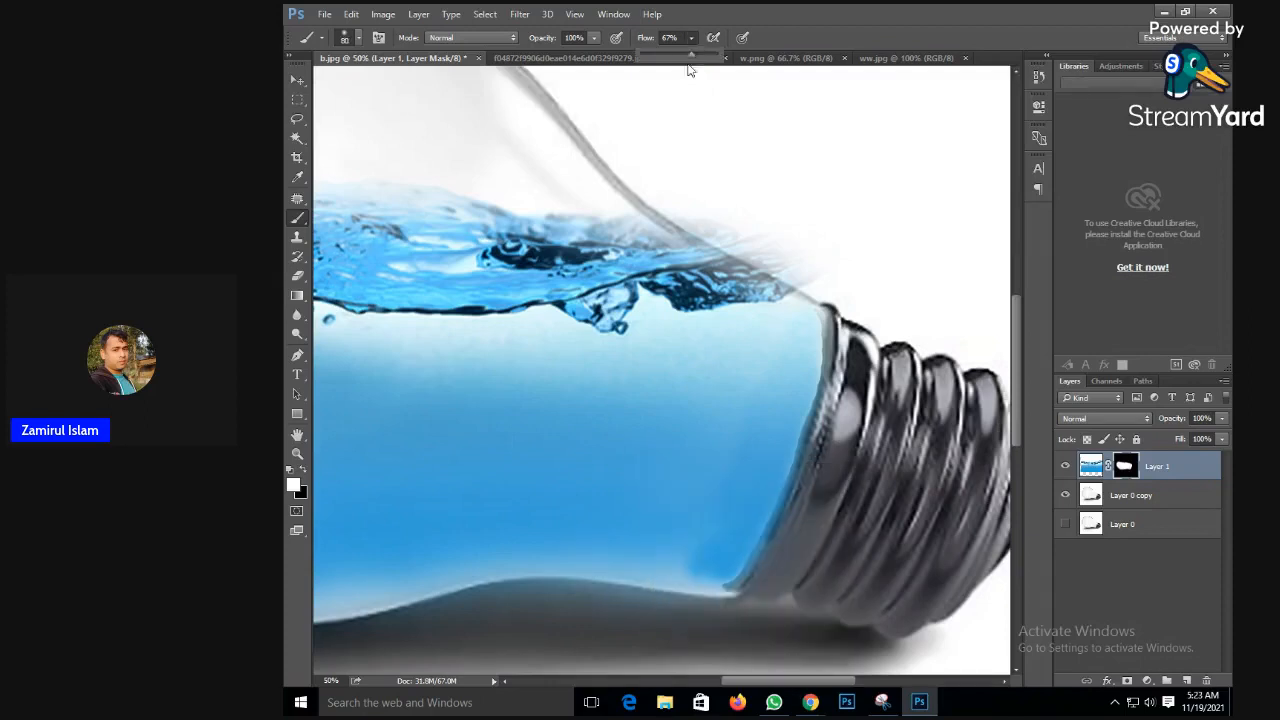
click(733, 464)
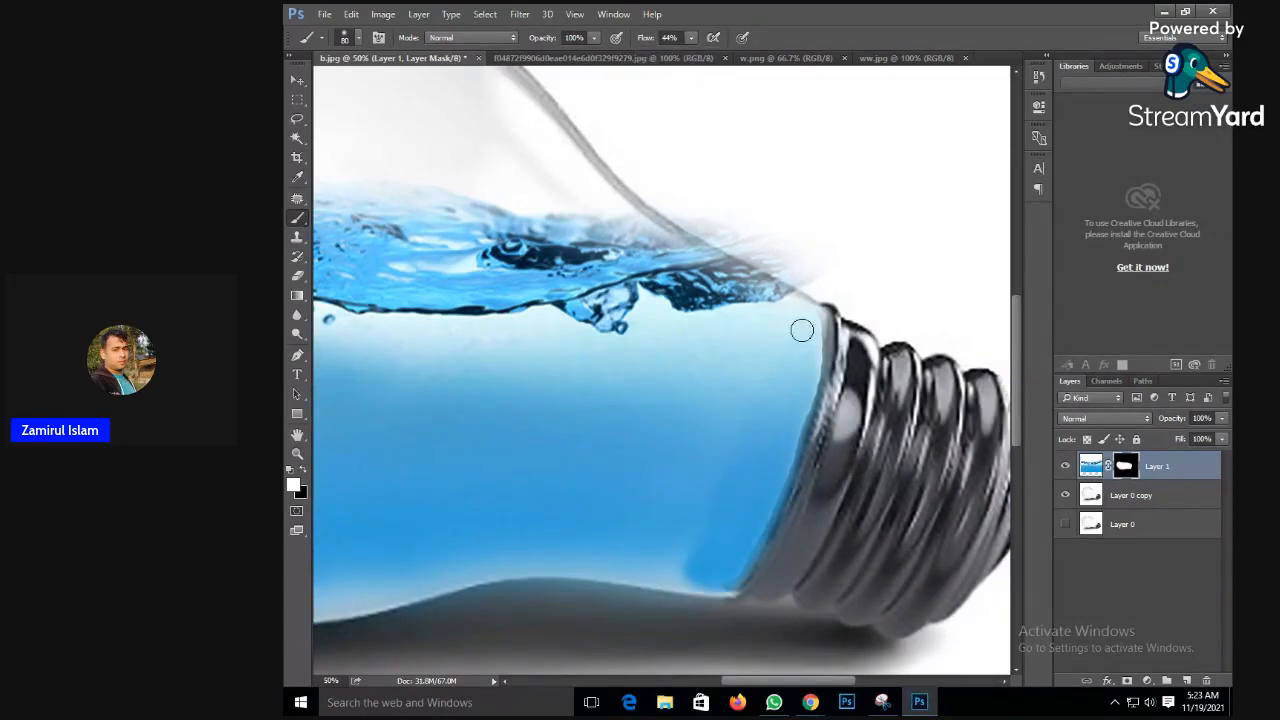
right_click(644, 402)
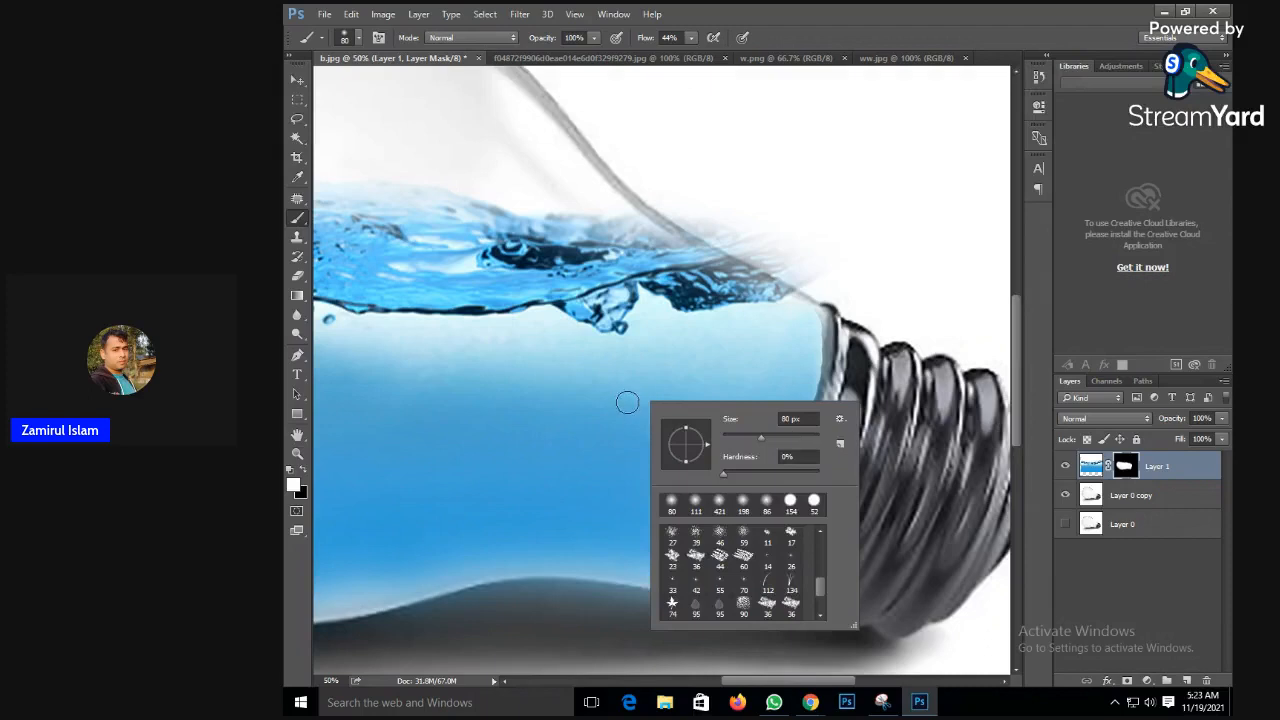
key(Return)
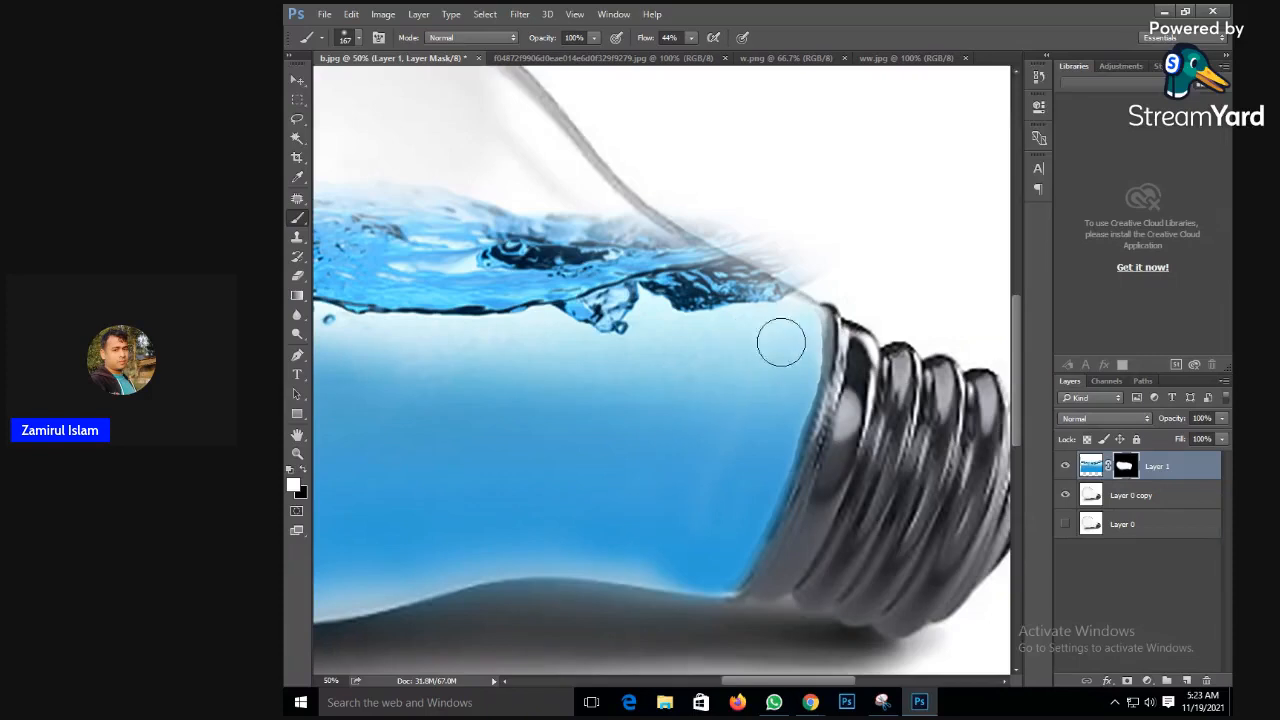
- Paint the mask black outside the bulb's upper neck, refining with a 41 px brush, to hide the spilled water
drag(666, 354, 683, 475)
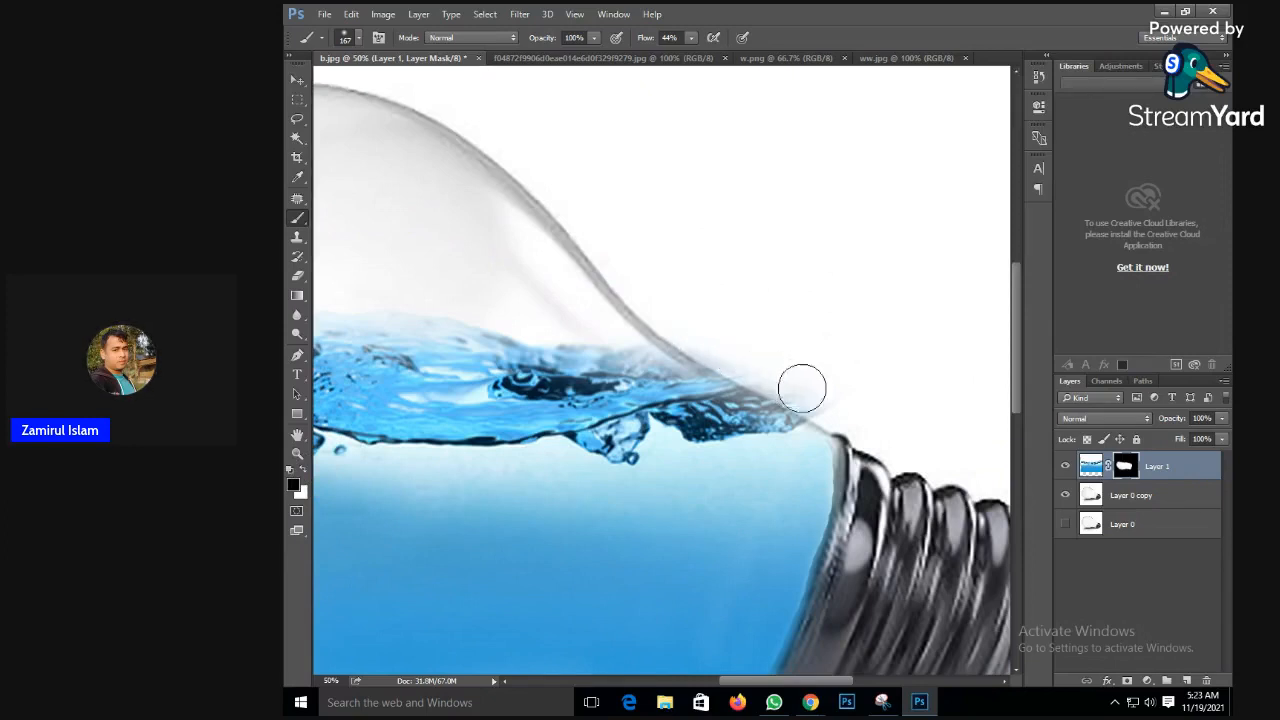
drag(840, 380, 835, 390)
click(835, 390)
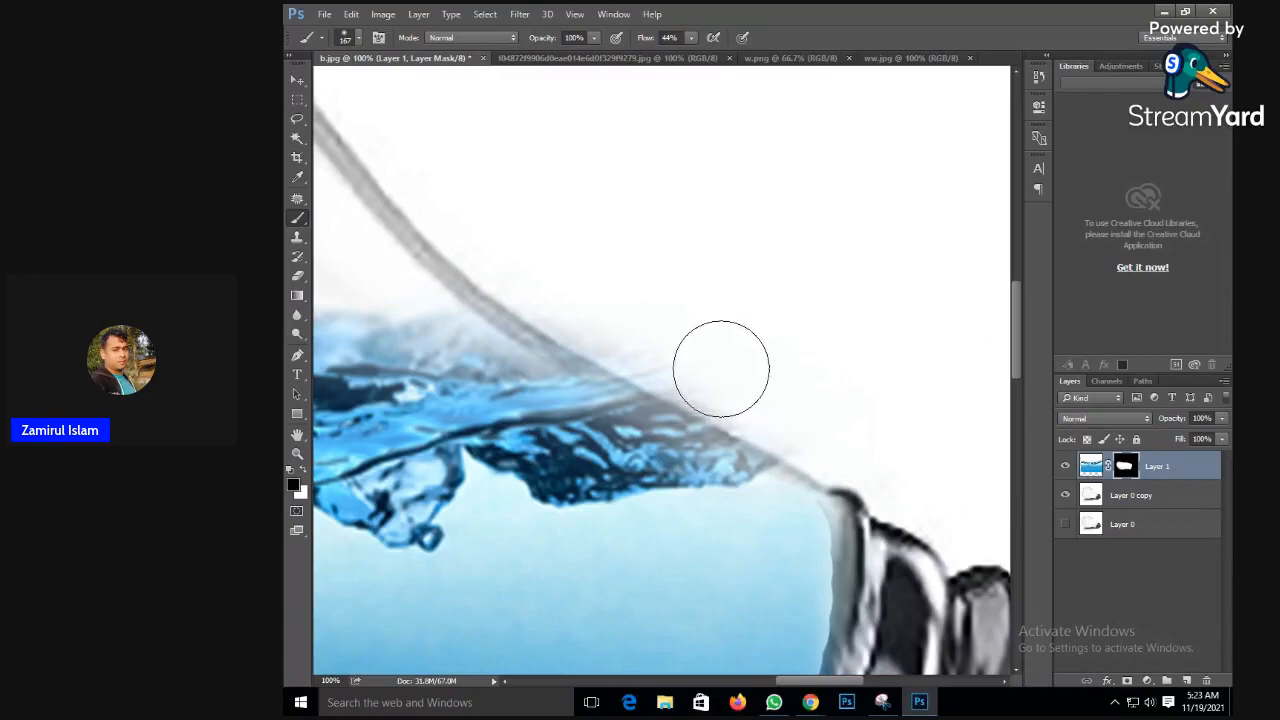
right_click(832, 343)
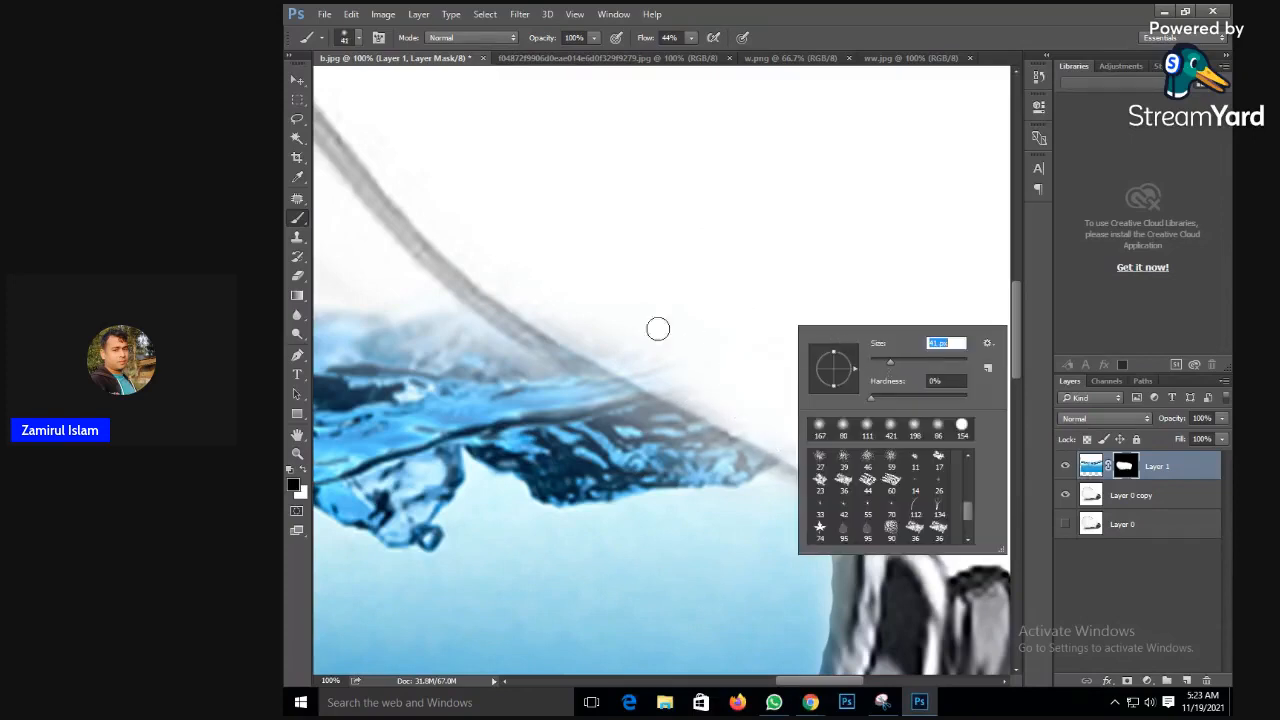
key(Return)
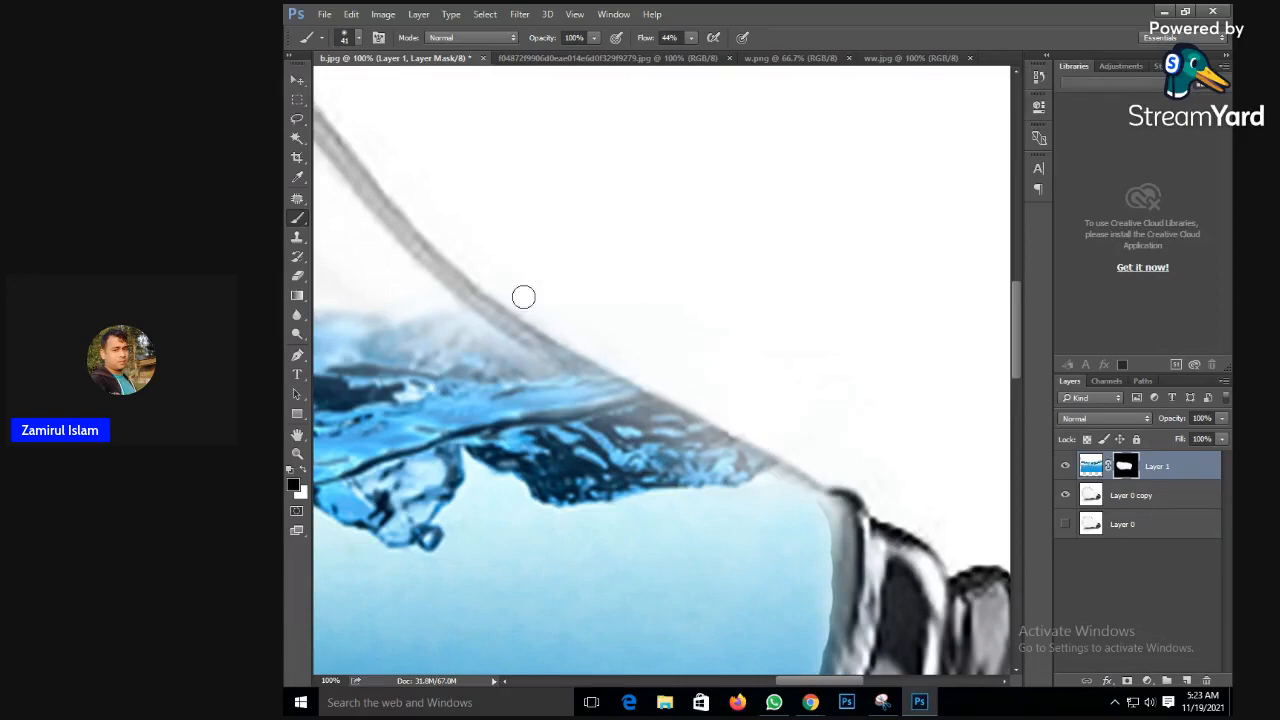
- Mask out the water overlapping the metal screw base along its edge, down to the lower corner
scroll(660, 300, down, 6)
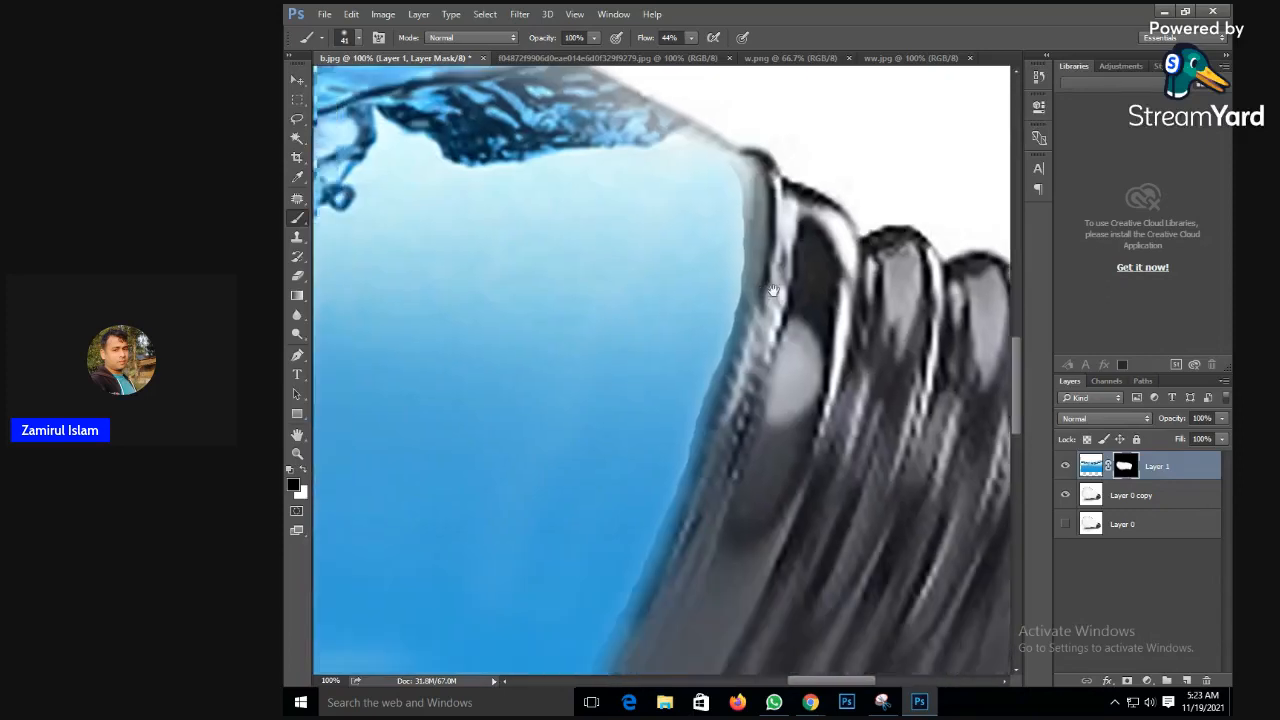
mouse_move(755, 328)
mouse_down()
mouse_move(700, 466)
mouse_move(711, 487)
mouse_up()
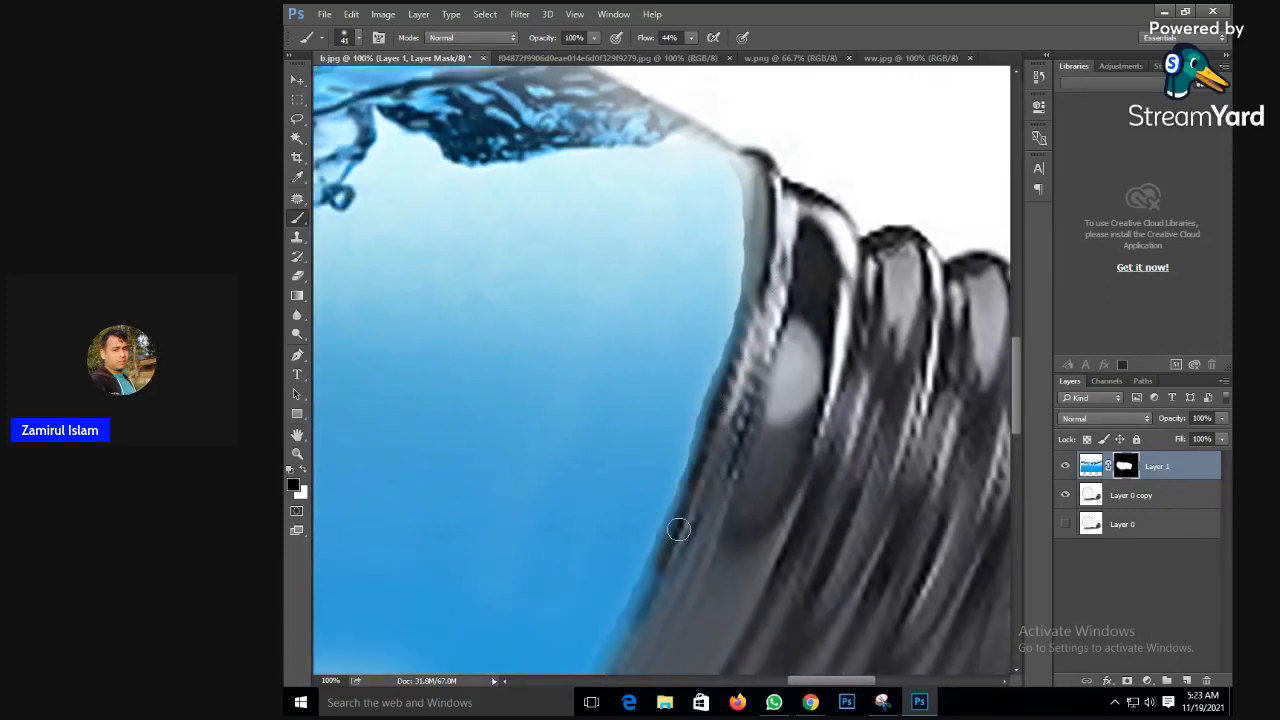
drag(678, 530, 640, 610)
scroll(709, 531, down, 4)
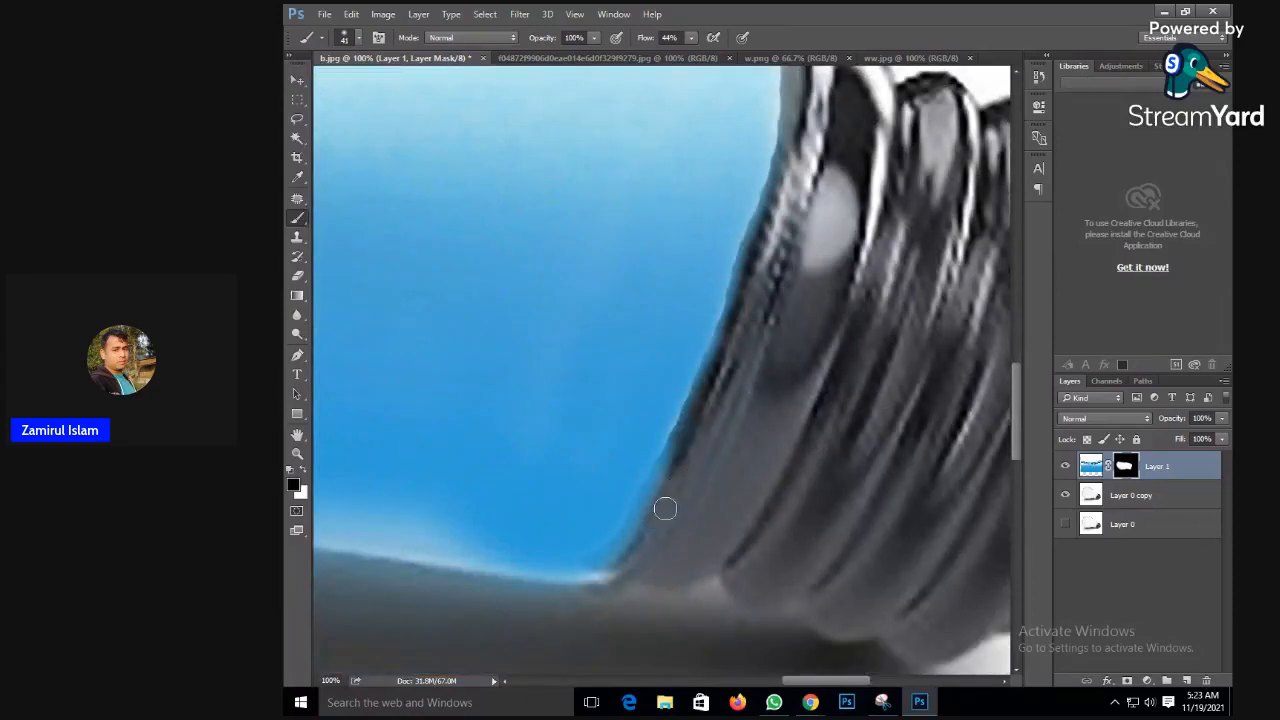
drag(621, 578, 734, 336)
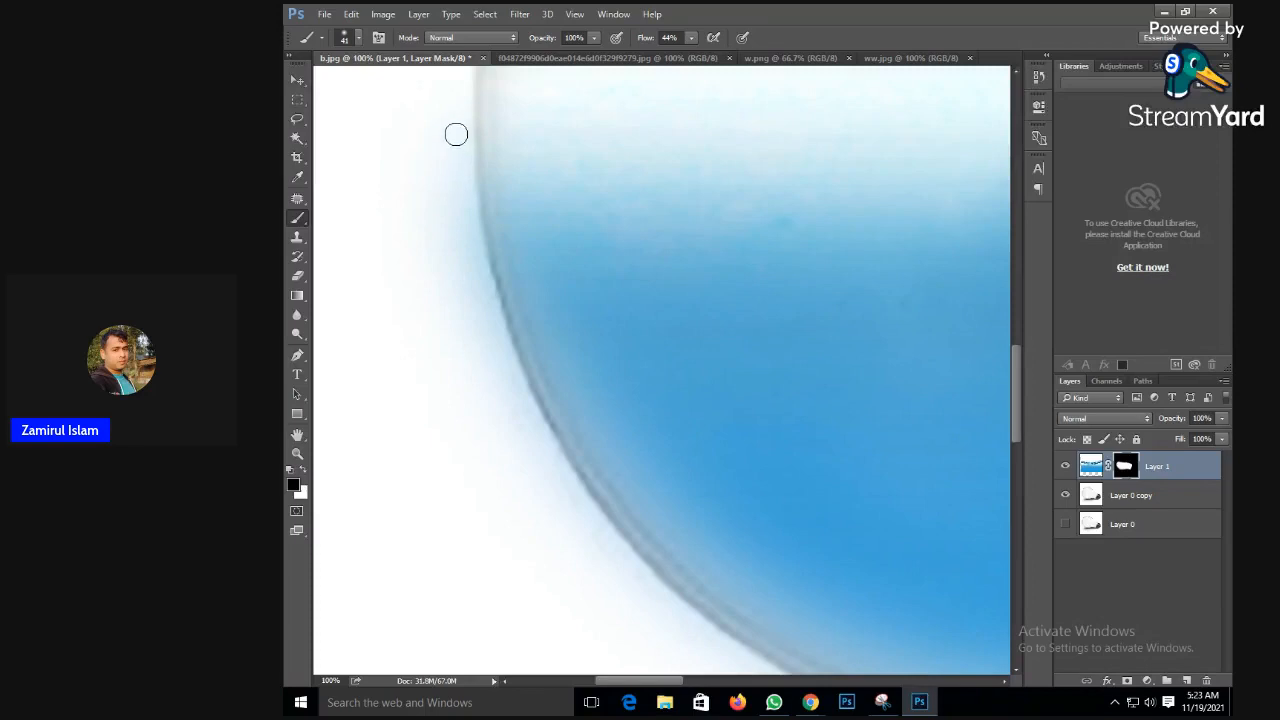
- Enlarge the brush to 74 px and mask out the blue haze outside the bulb's rounded lower-left glass edge
right_click(410, 252)
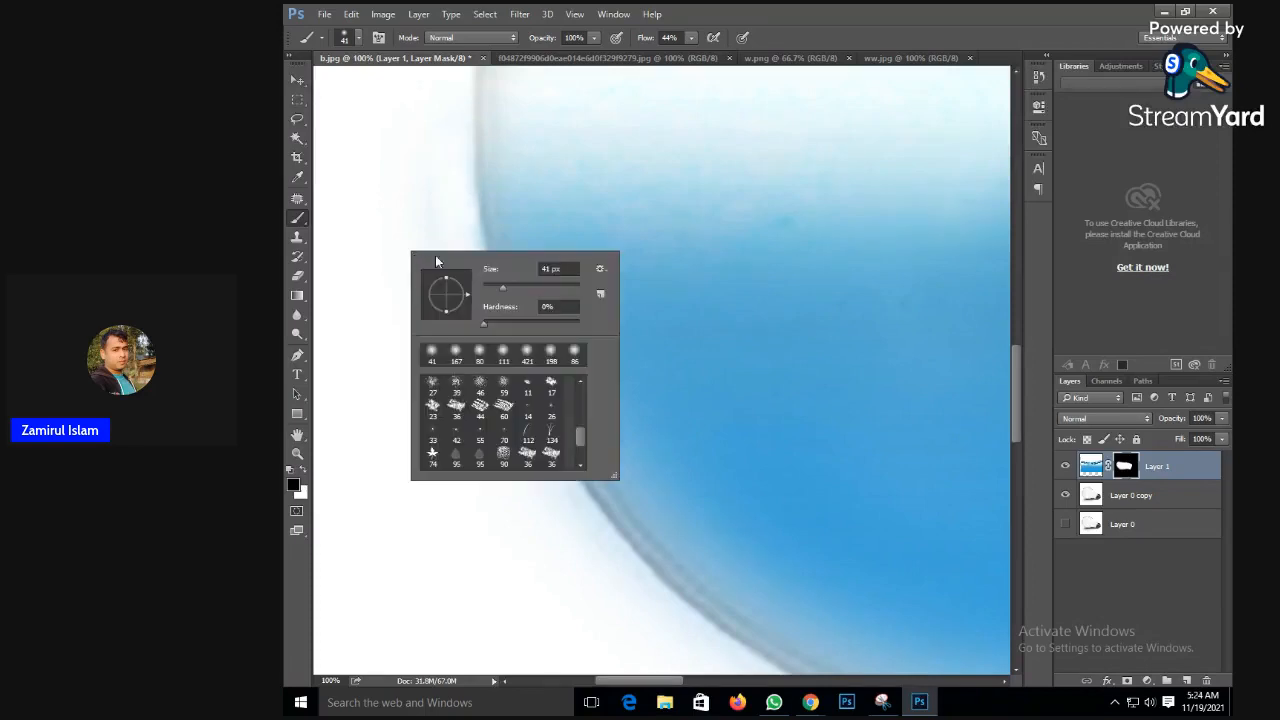
click(430, 164)
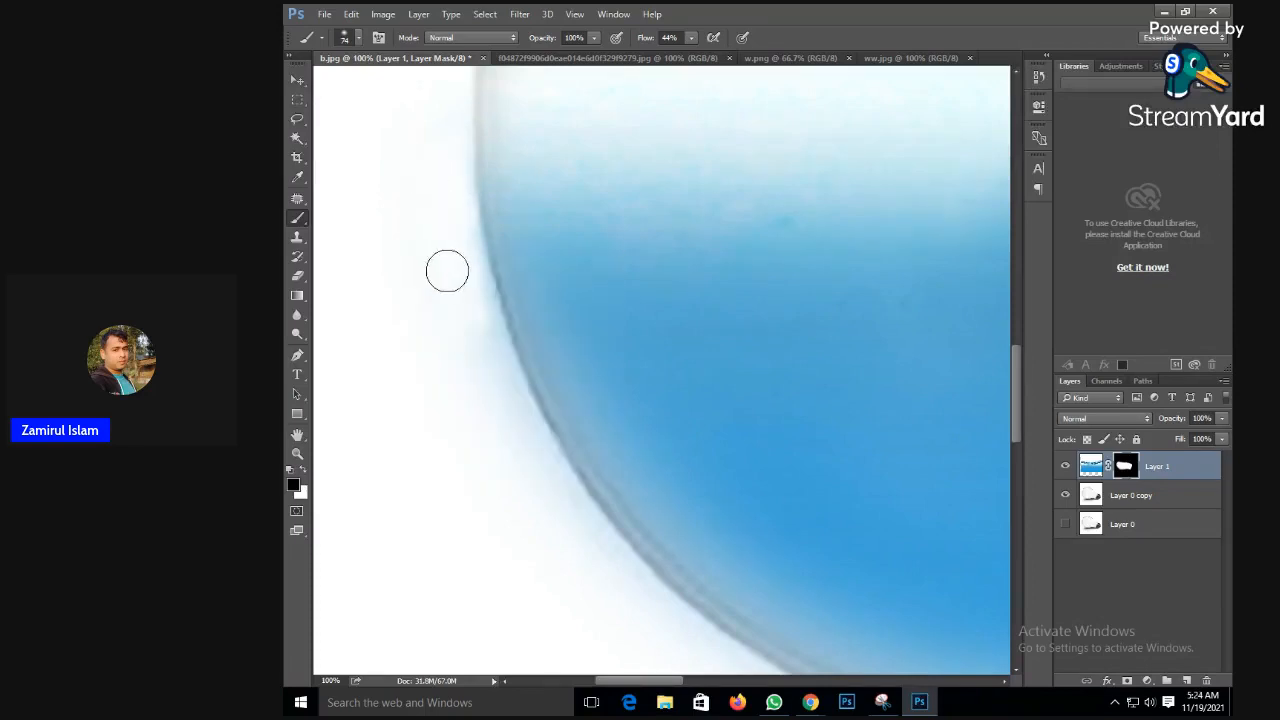
mouse_move(465, 268)
mouse_down()
mouse_move(511, 403)
mouse_move(583, 546)
mouse_up()
scroll(483, 440, down, 2)
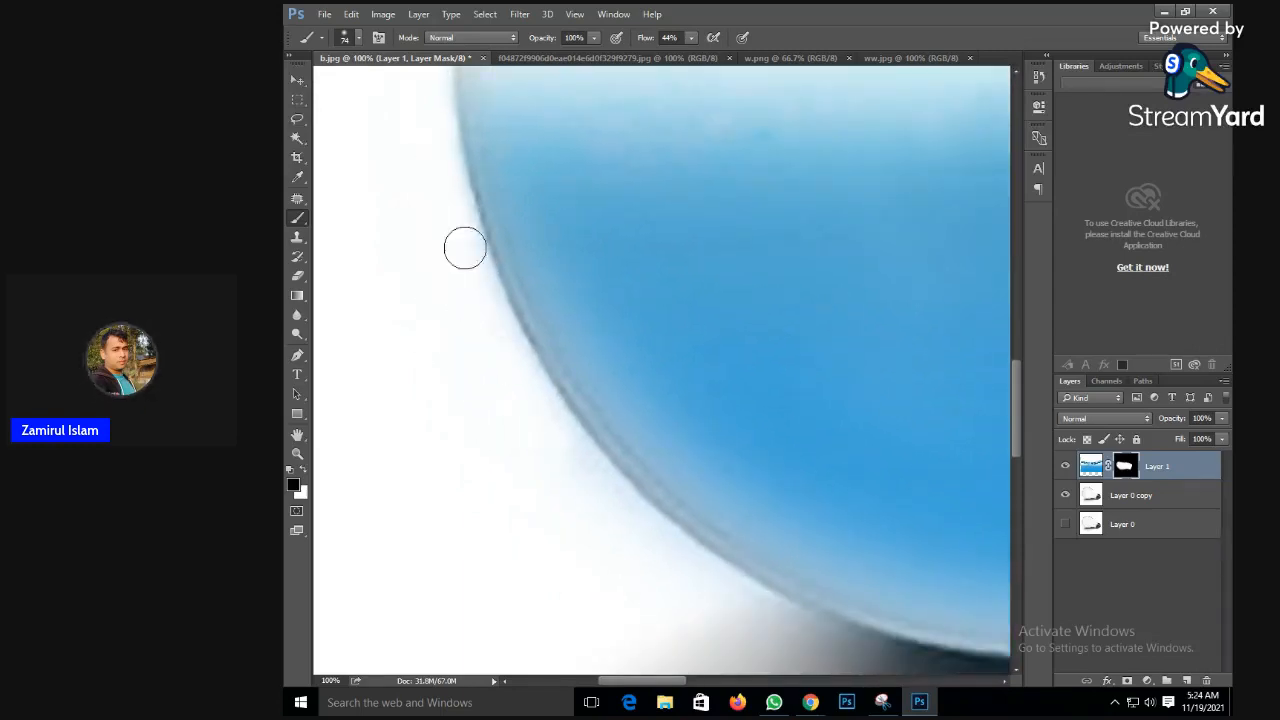
alt+click(883, 406)
alt+click(883, 406)
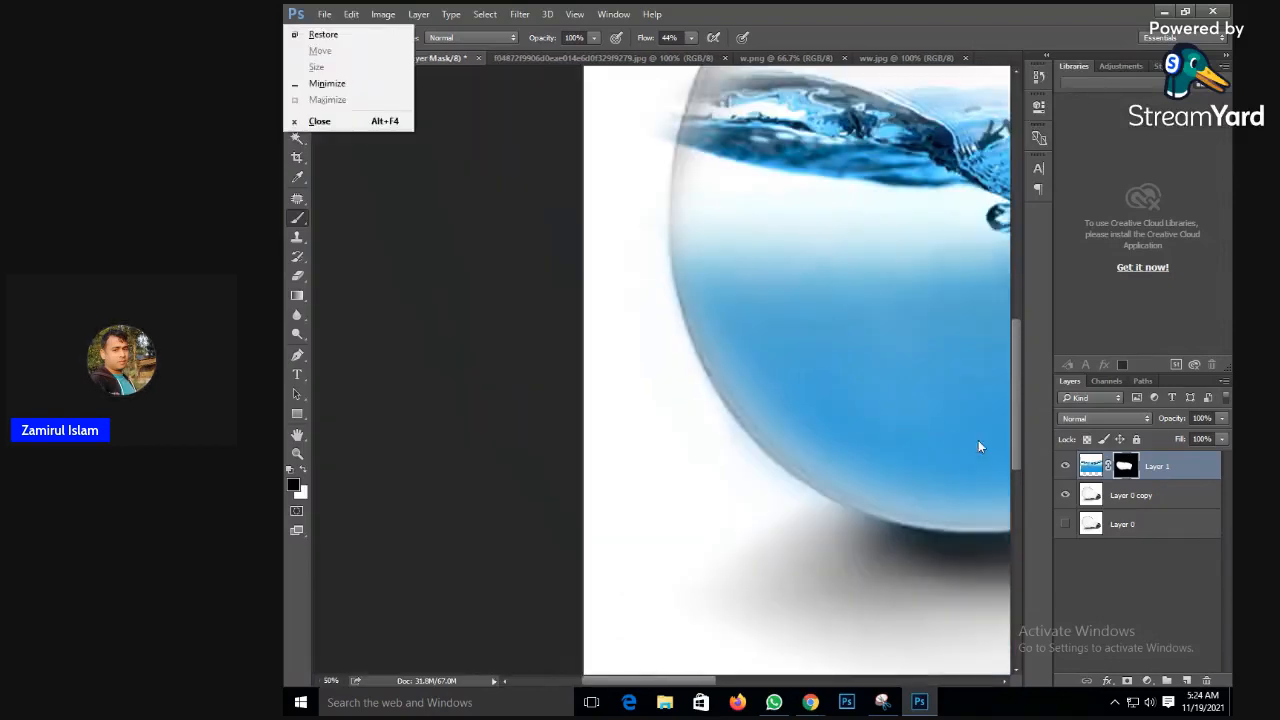
scroll(888, 362, down, 2)
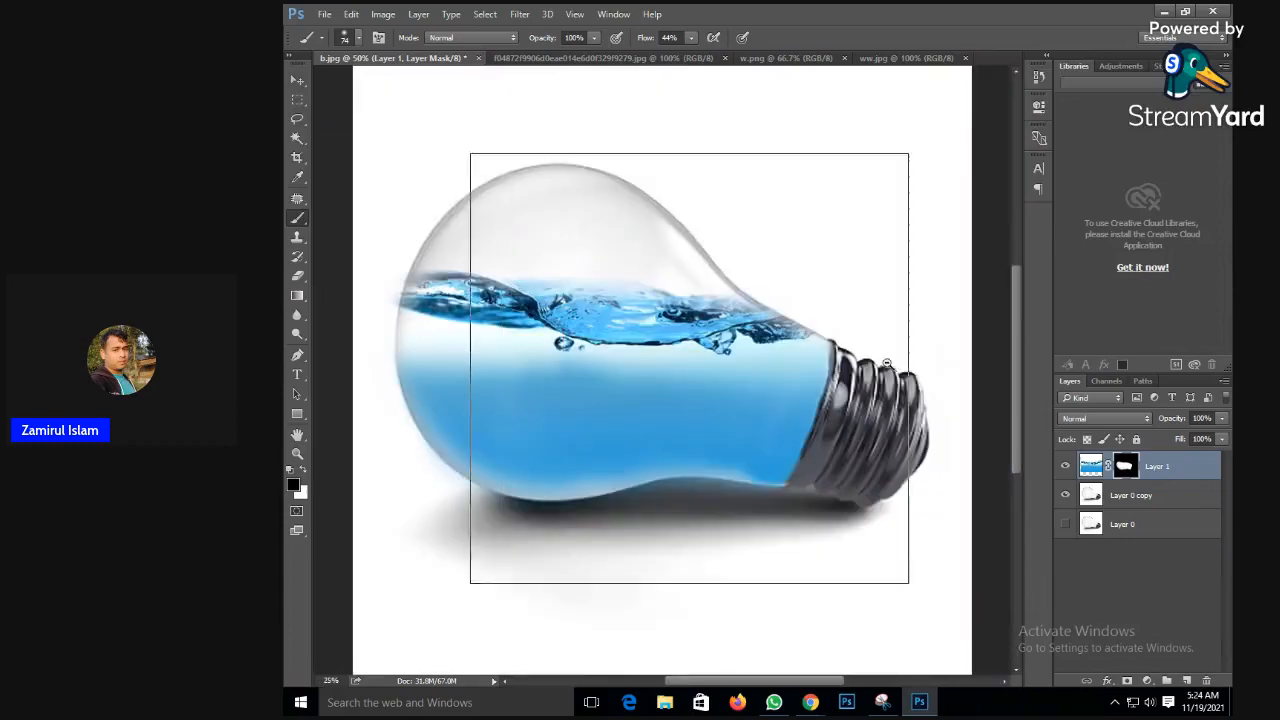
scroll(886, 363, down, 1)
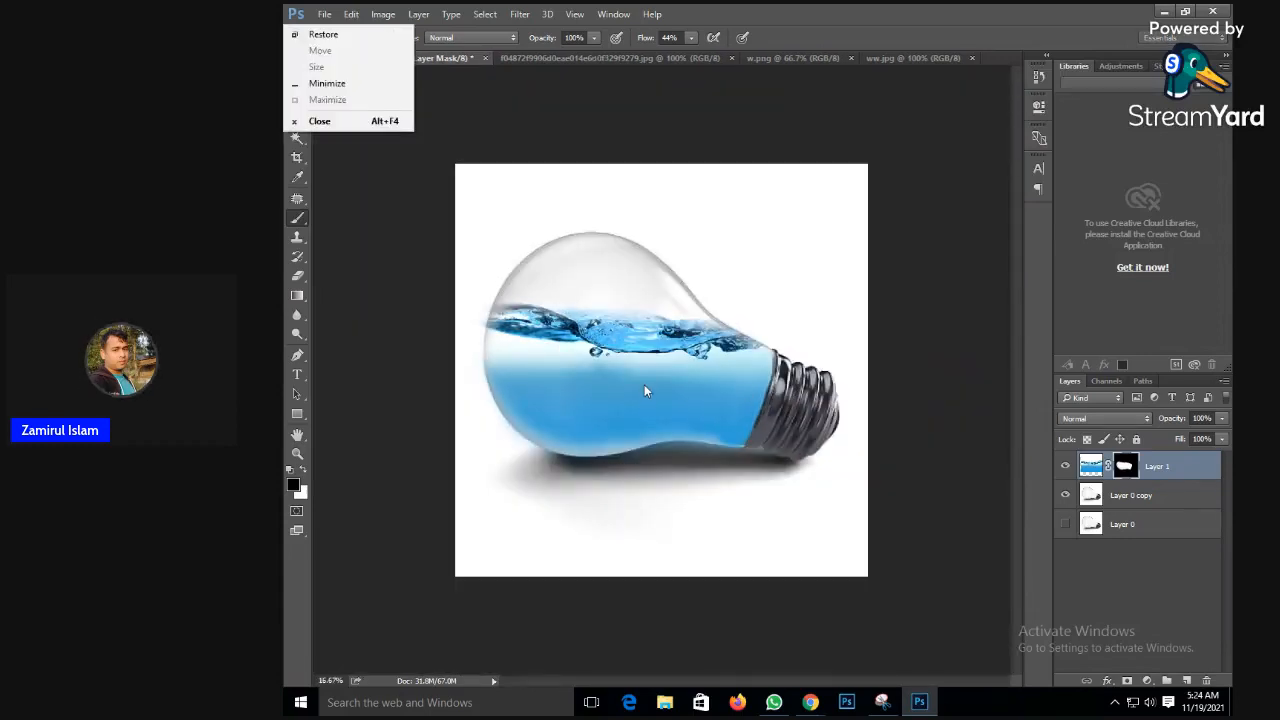
key(alt)
scroll(670, 375, up, 1)
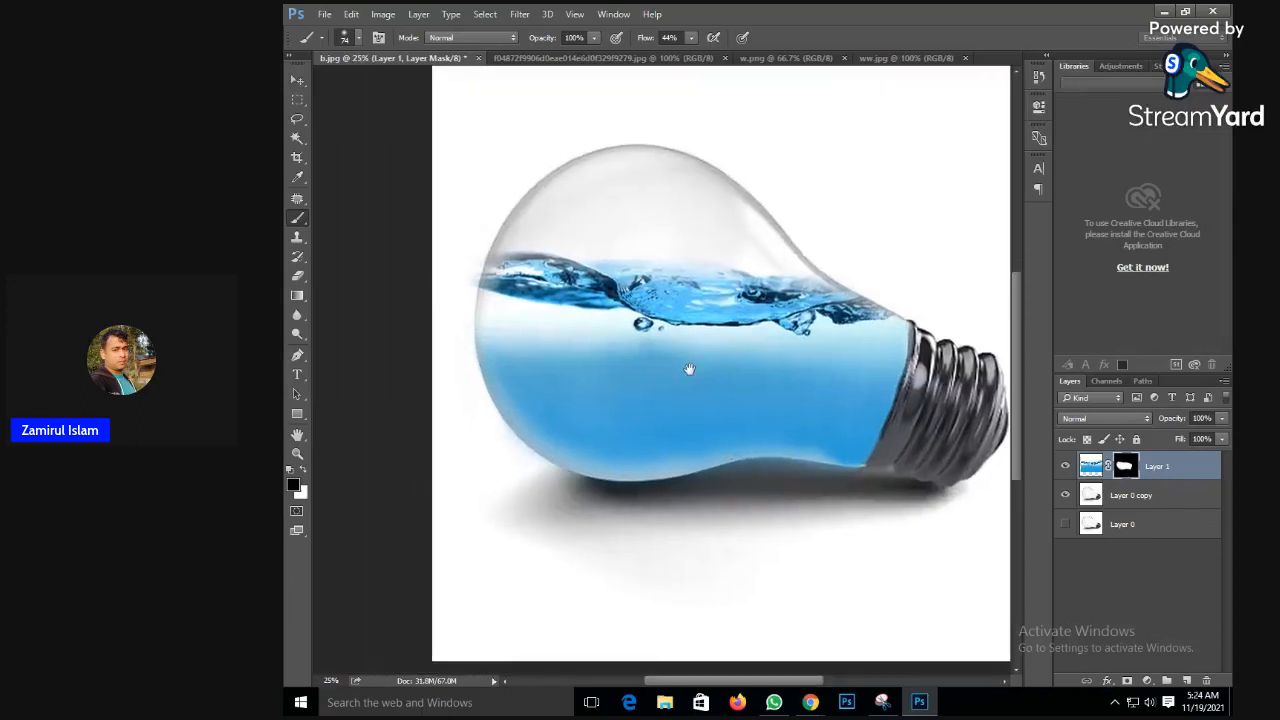
- Unlock the background layer of the goldfish image and nudge it down slightly
mouse_move(689, 368)
mouse_down()
mouse_move(726, 371)
mouse_move(686, 344)
mouse_up()
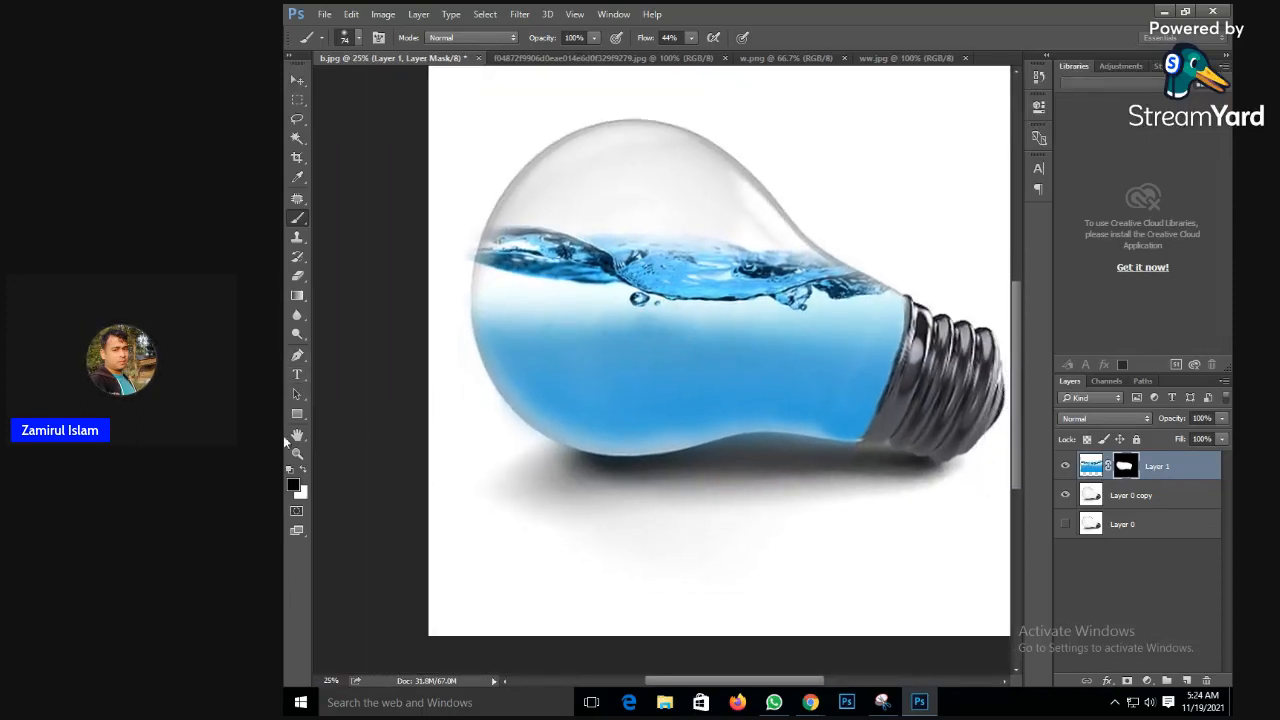
click(646, 60)
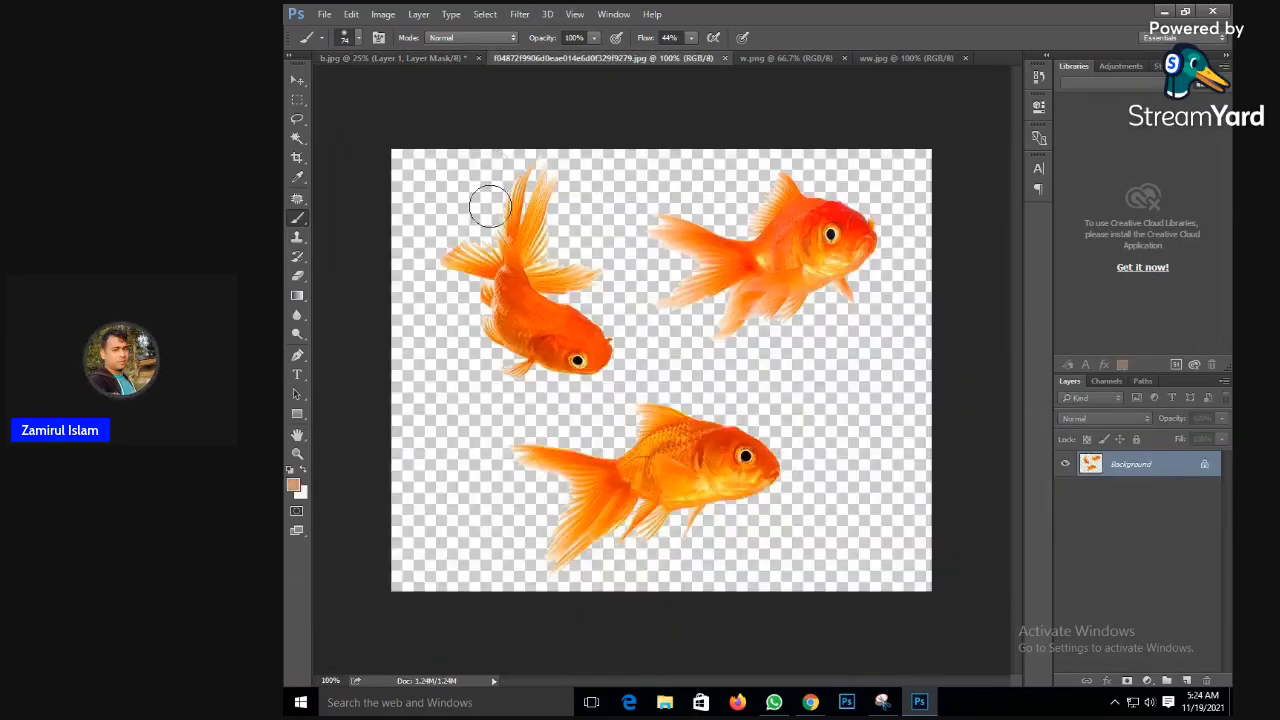
click(298, 81)
drag(550, 331, 623, 294)
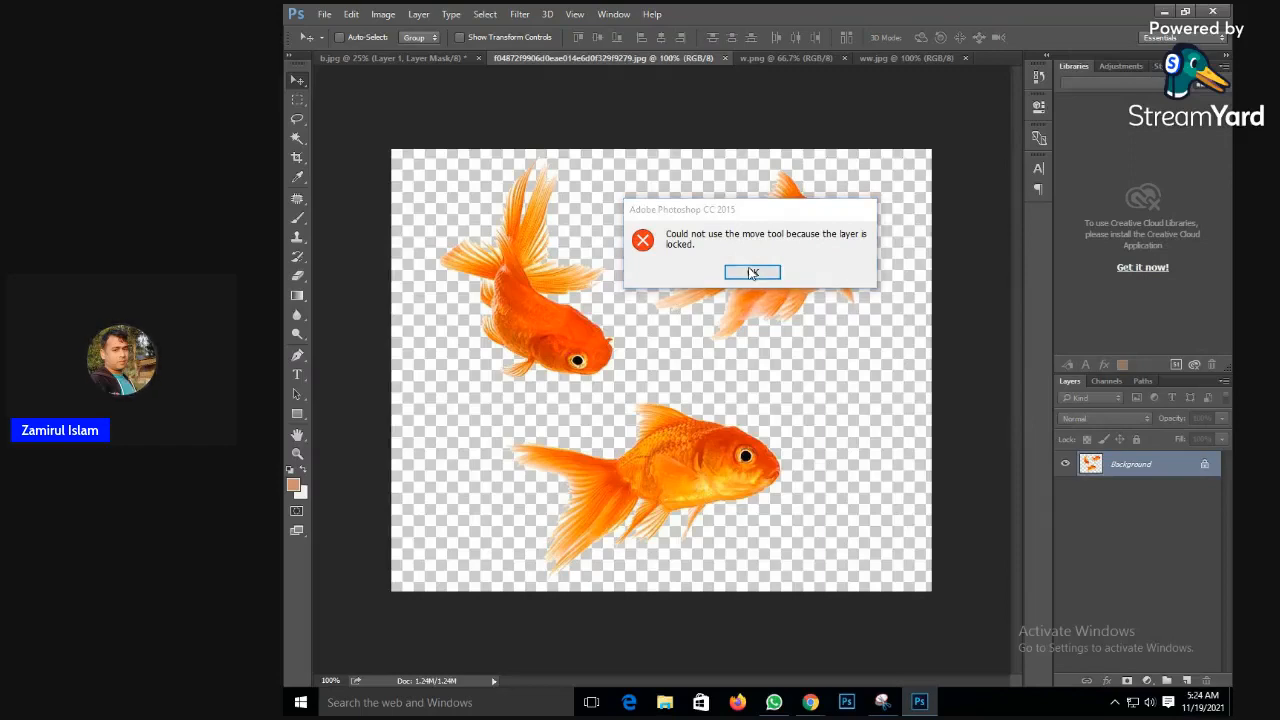
key(Return)
click(1207, 467)
mouse_move(804, 258)
mouse_down()
mouse_move(786, 395)
mouse_move(814, 224)
mouse_move(801, 262)
mouse_up()
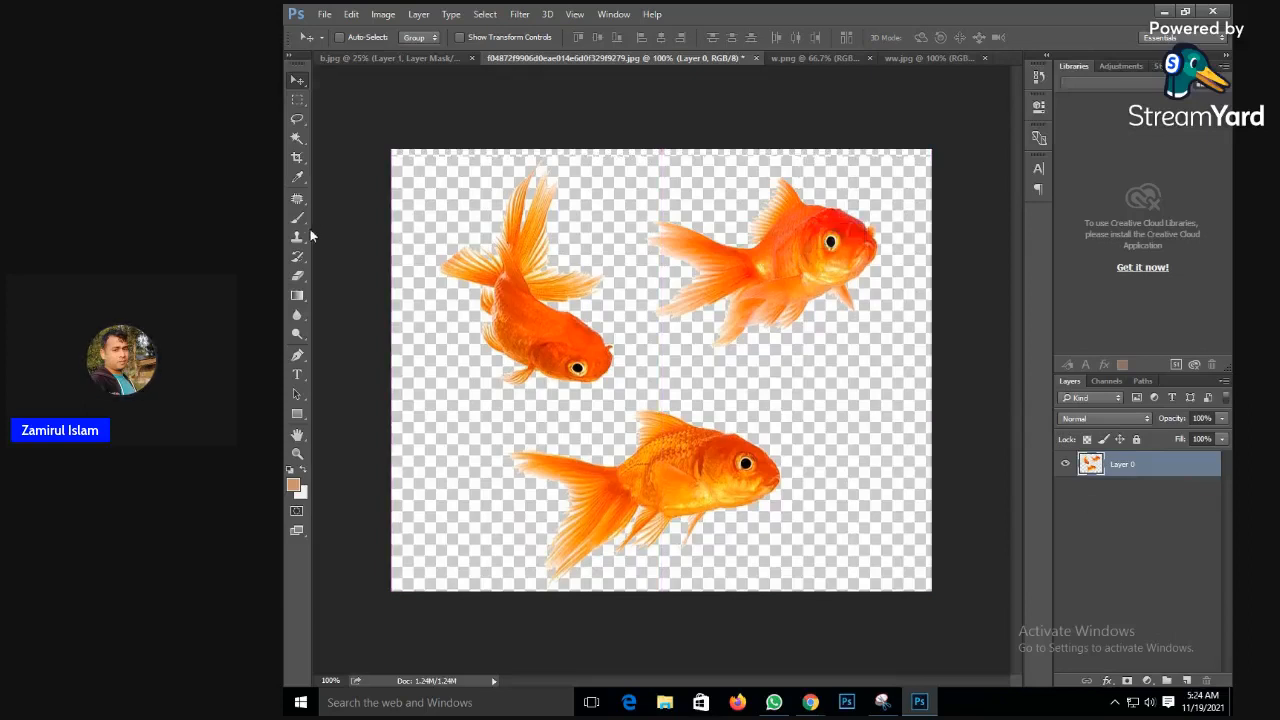
- Erase the fake checkerboard background around the three goldfish using the Magic Eraser and a 253 px Background Eraser
right_click(296, 277)
click(340, 306)
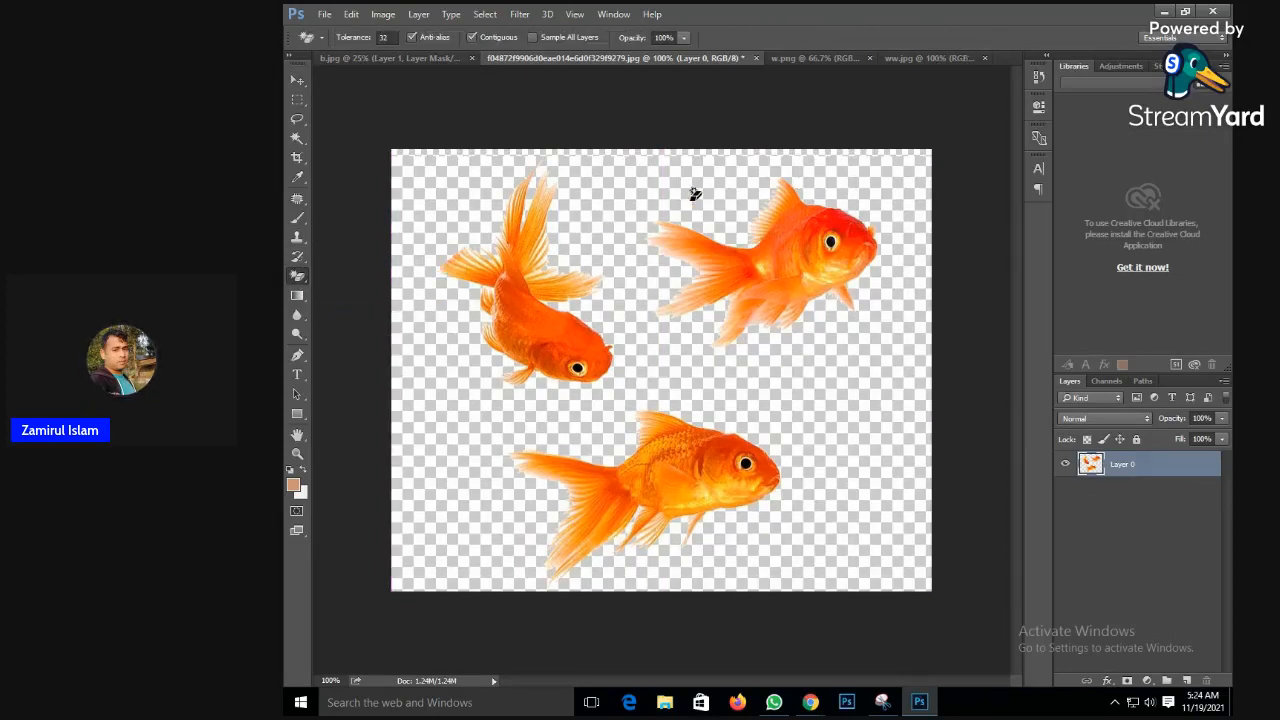
click(640, 205)
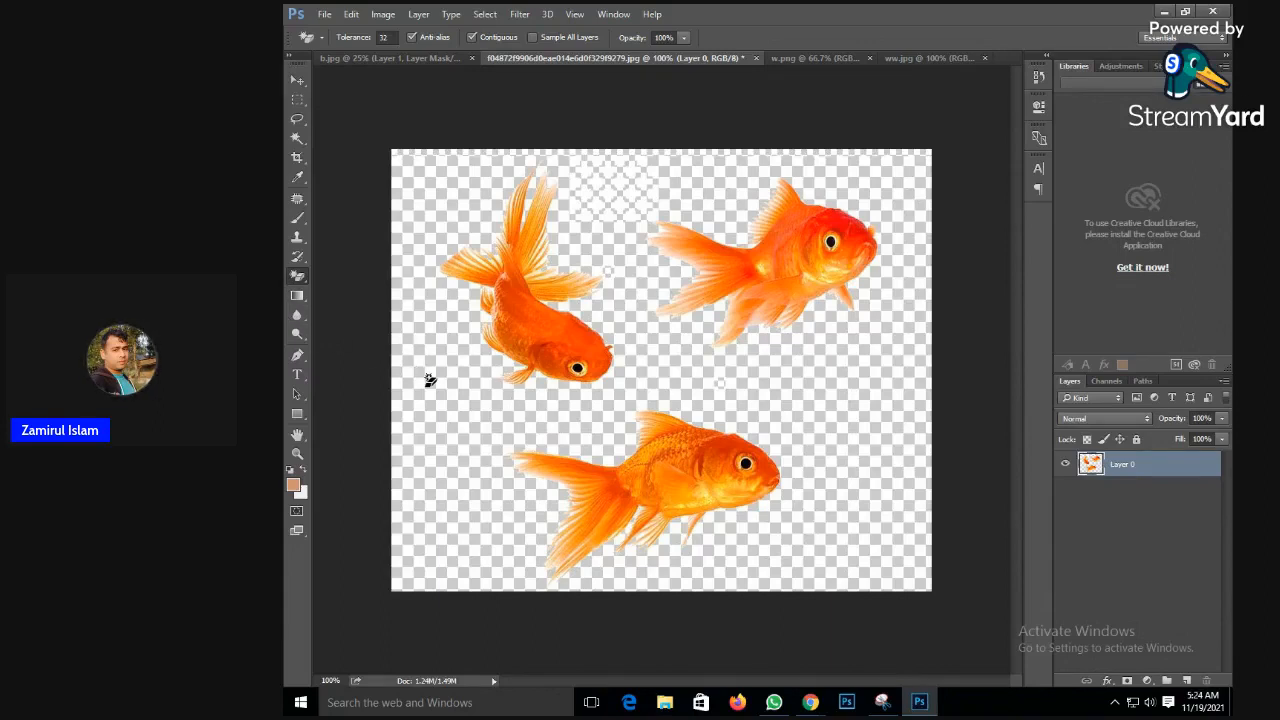
key(shift+e)
key(shift+e)
right_click(446, 416)
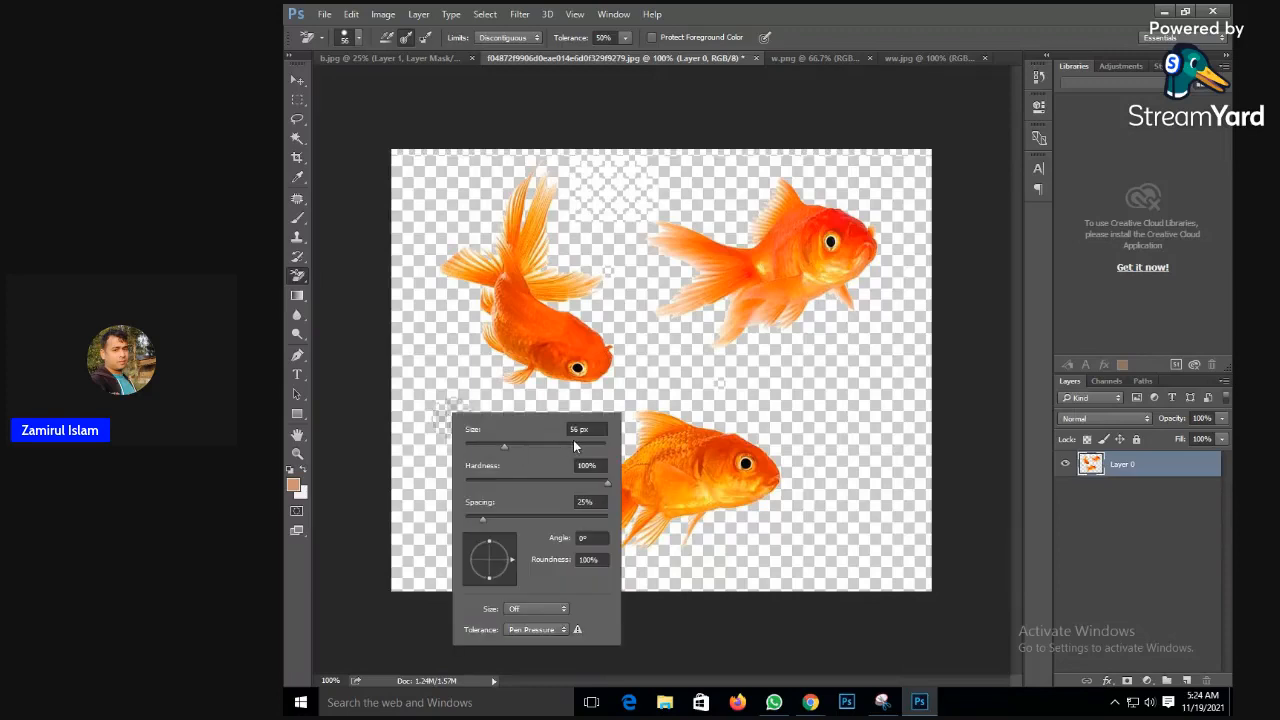
click(574, 445)
key(Return)
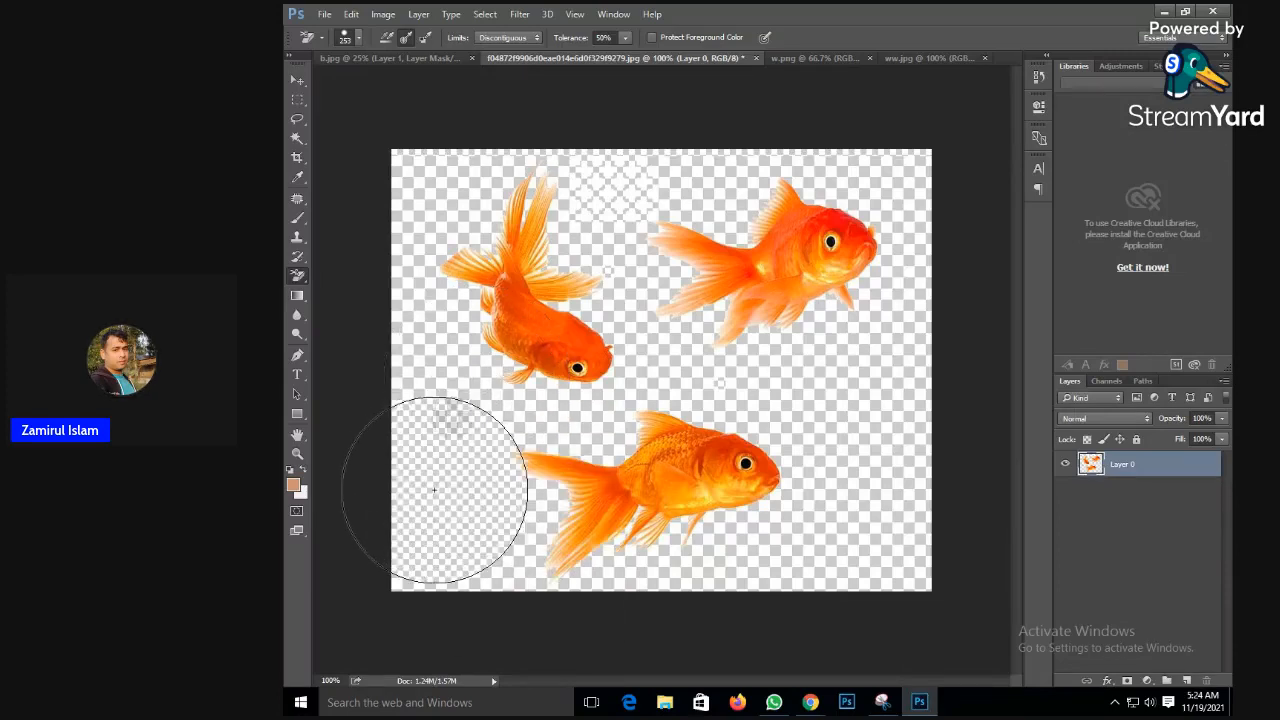
mouse_move(434, 490)
mouse_down()
mouse_move(515, 265)
mouse_move(522, 207)
mouse_move(449, 363)
mouse_move(465, 174)
mouse_move(866, 160)
mouse_move(526, 361)
mouse_move(875, 237)
mouse_move(844, 331)
mouse_move(604, 525)
mouse_move(677, 608)
mouse_move(910, 501)
mouse_move(916, 443)
mouse_move(404, 621)
mouse_up()
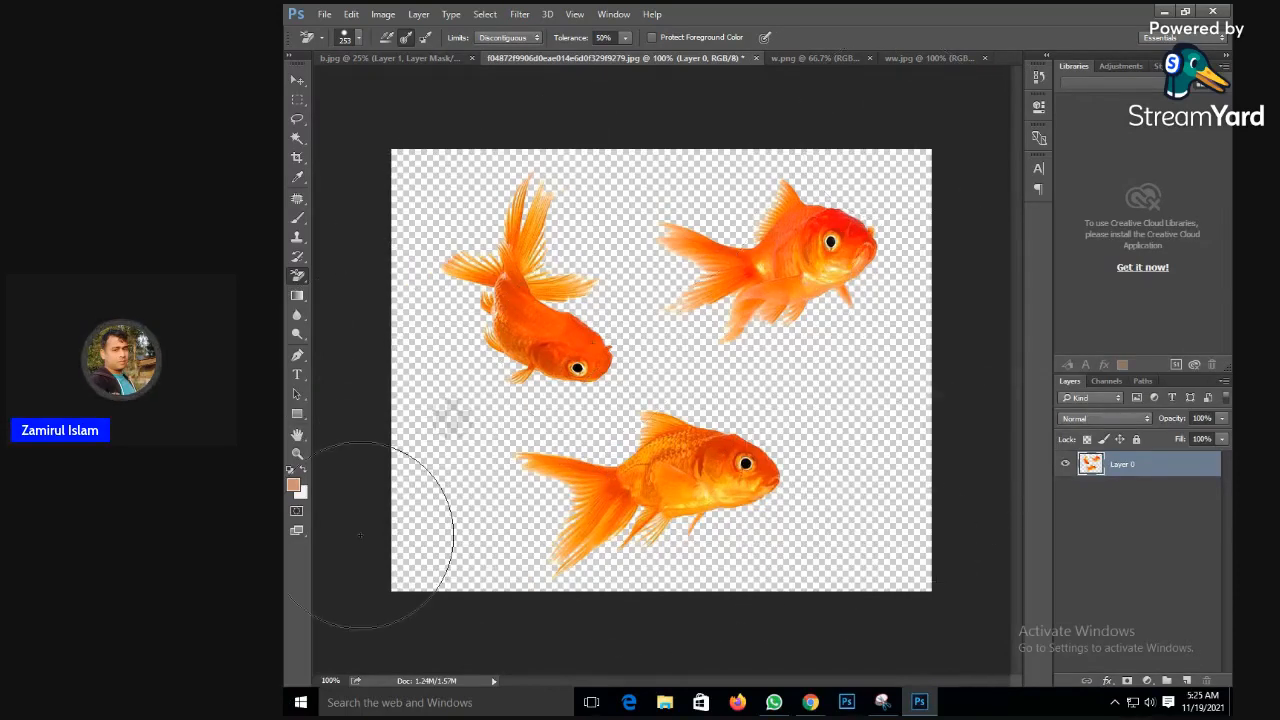
- Copy the three cut-out goldfish into b.jpg, placing them in the water inside the bulb
click(297, 80)
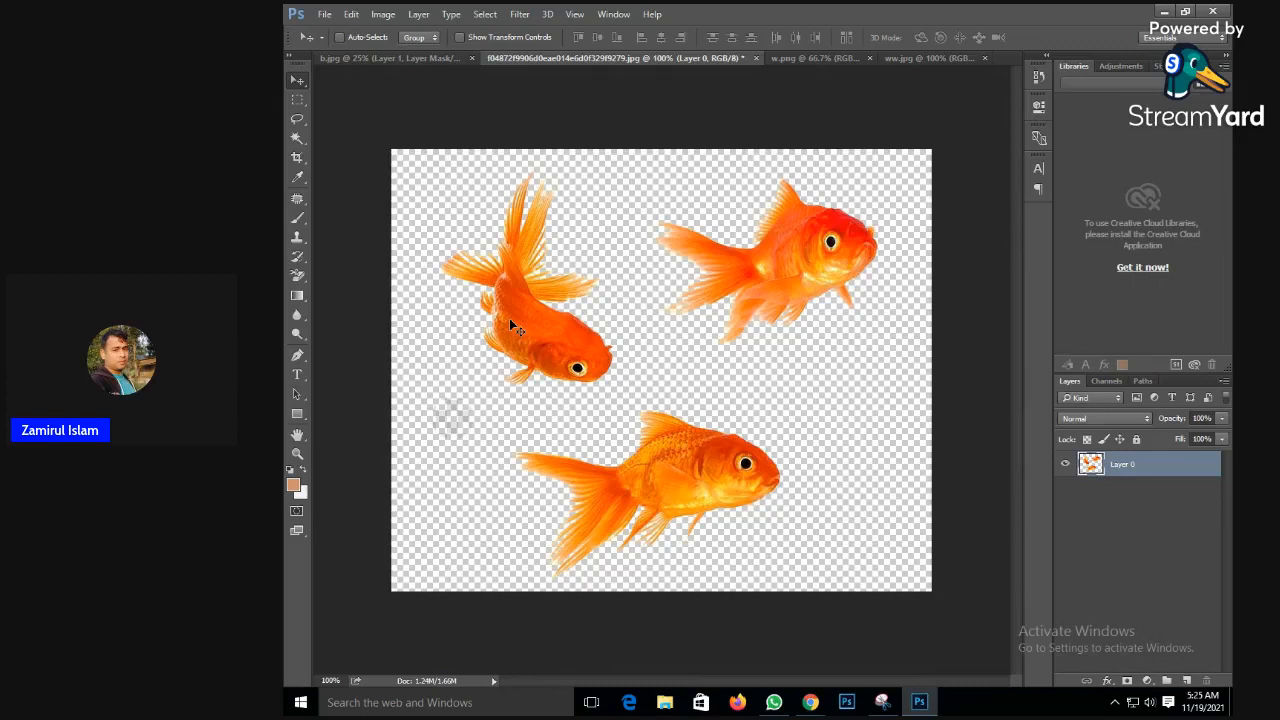
drag(509, 318, 661, 380)
key(ctrl)
- Erase the leftover checkered strip beneath the goldfish with the 154 px Eraser
ctrl+click(739, 373)
ctrl+click(740, 372)
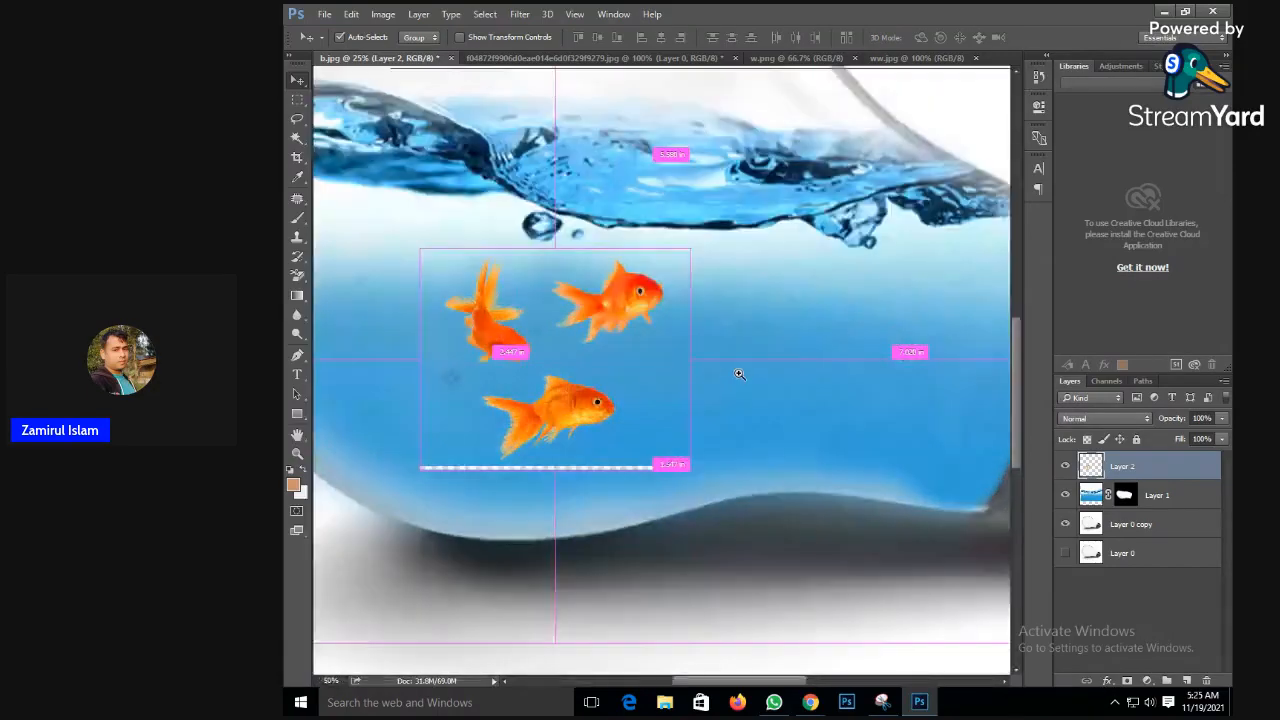
ctrl+click(680, 375)
ctrl+click(670, 381)
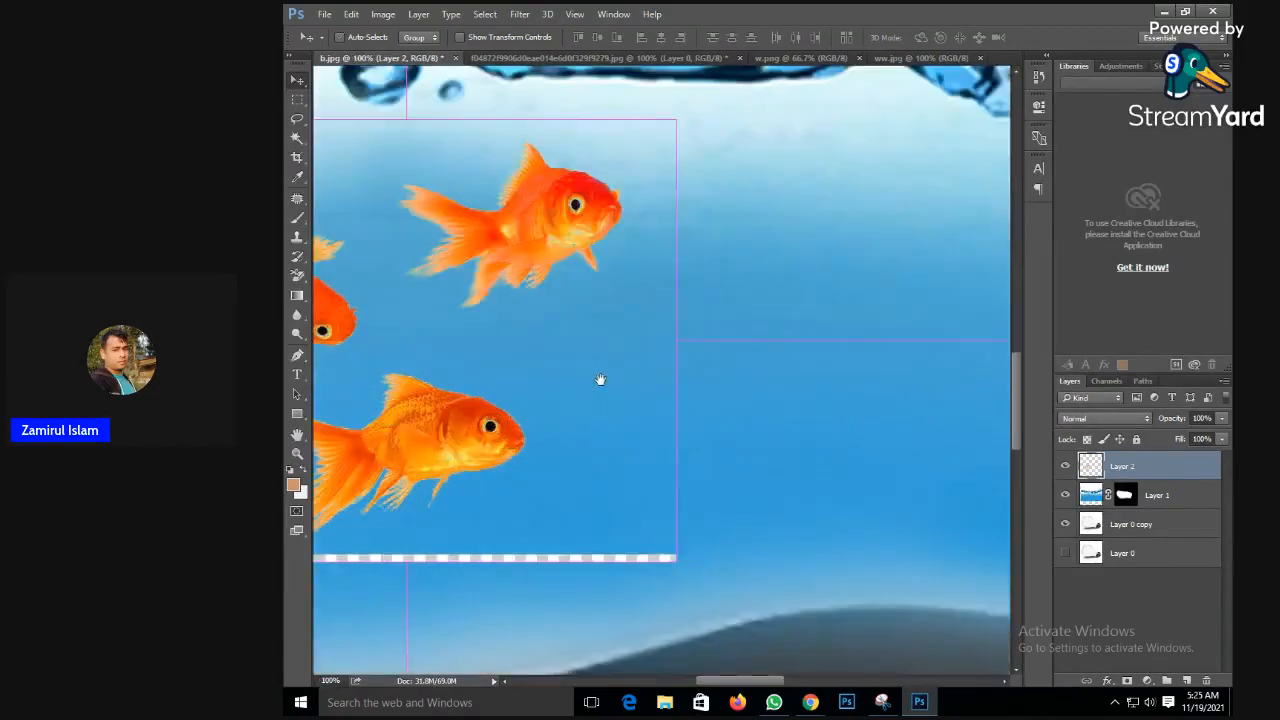
drag(600, 377, 840, 336)
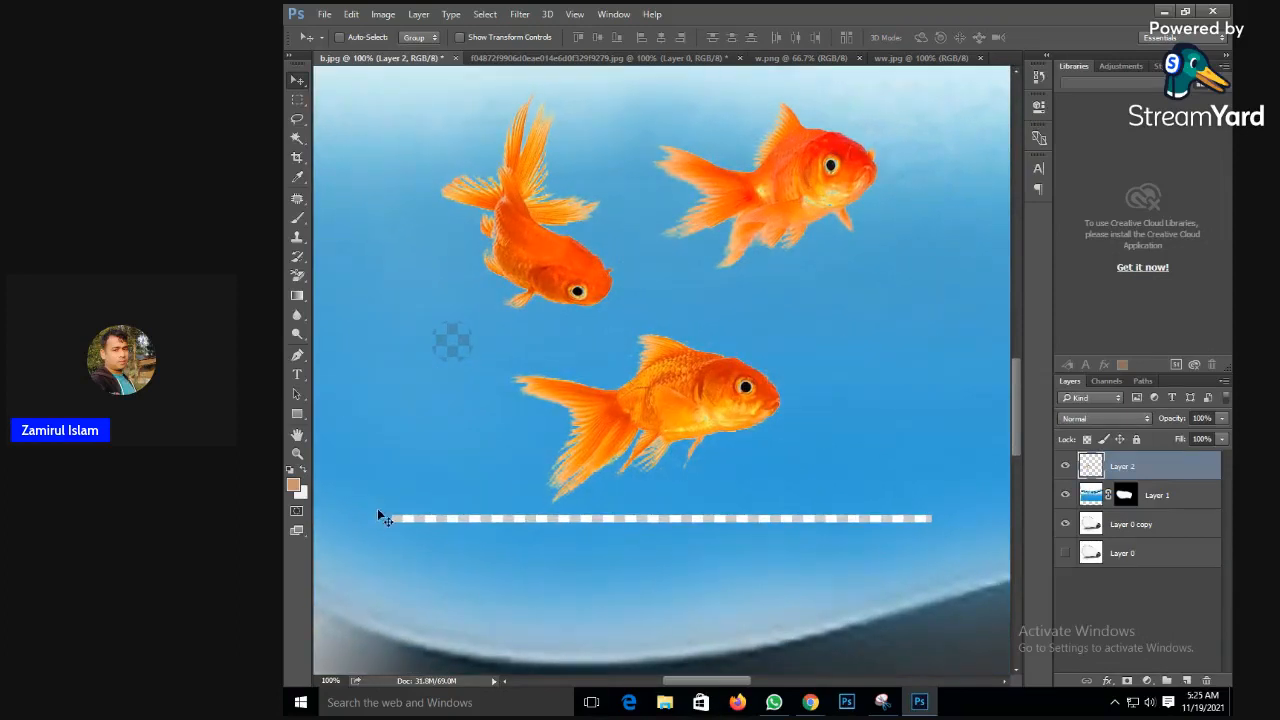
click(297, 276)
click(333, 278)
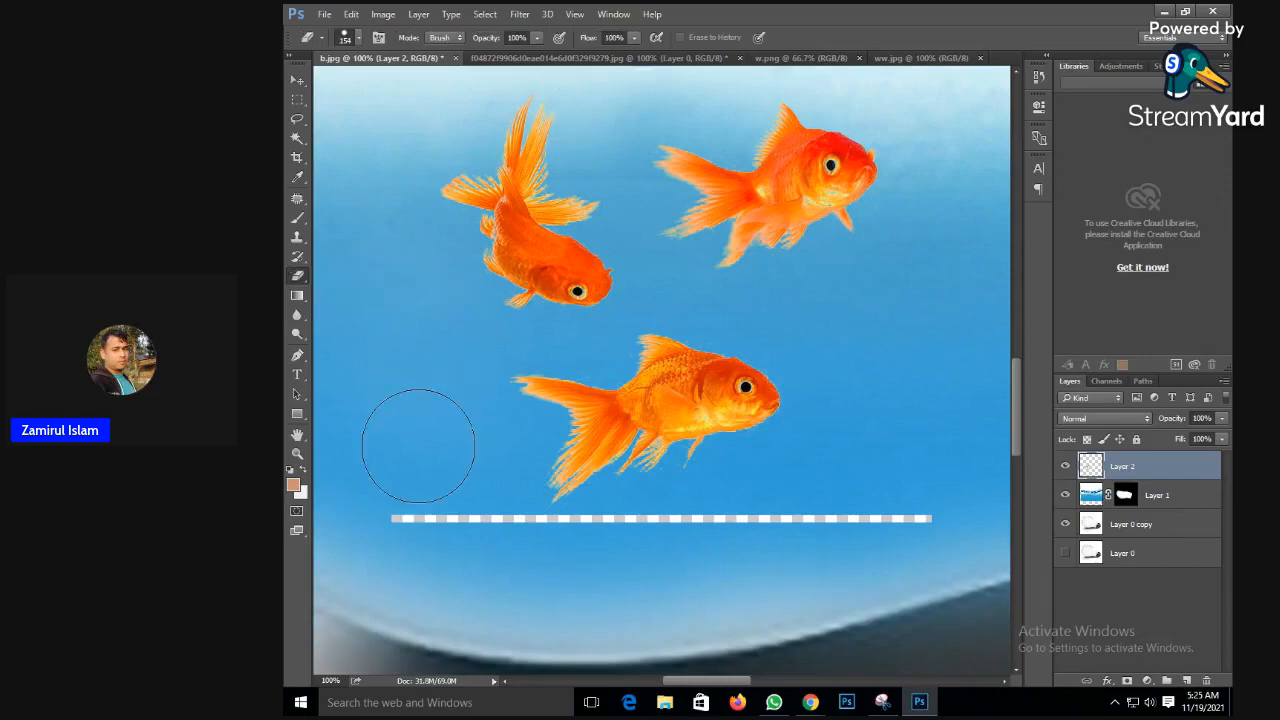
mouse_move(417, 443)
mouse_down()
mouse_move(473, 549)
mouse_move(588, 569)
mouse_move(831, 540)
mouse_move(934, 509)
mouse_up()
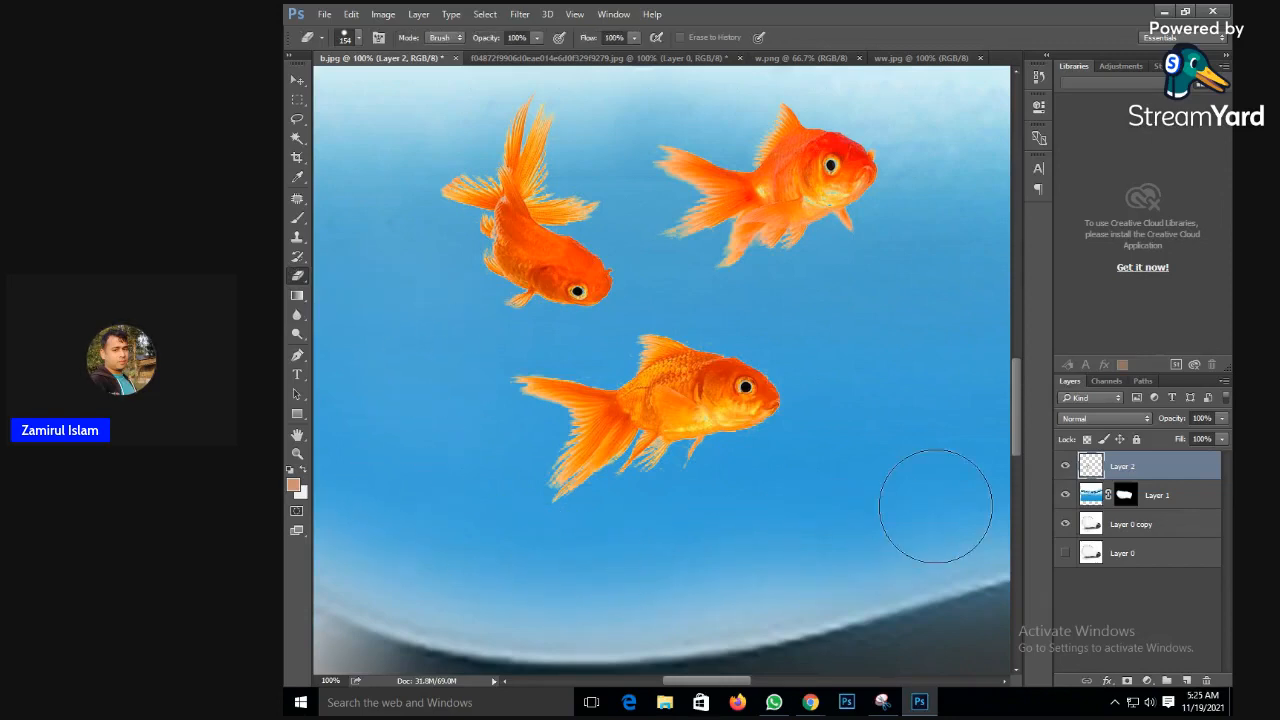
- Enlarge the goldfish layer to about 191% width and 166% height, positioned across the water in the bulb's round part
alt+click(878, 486)
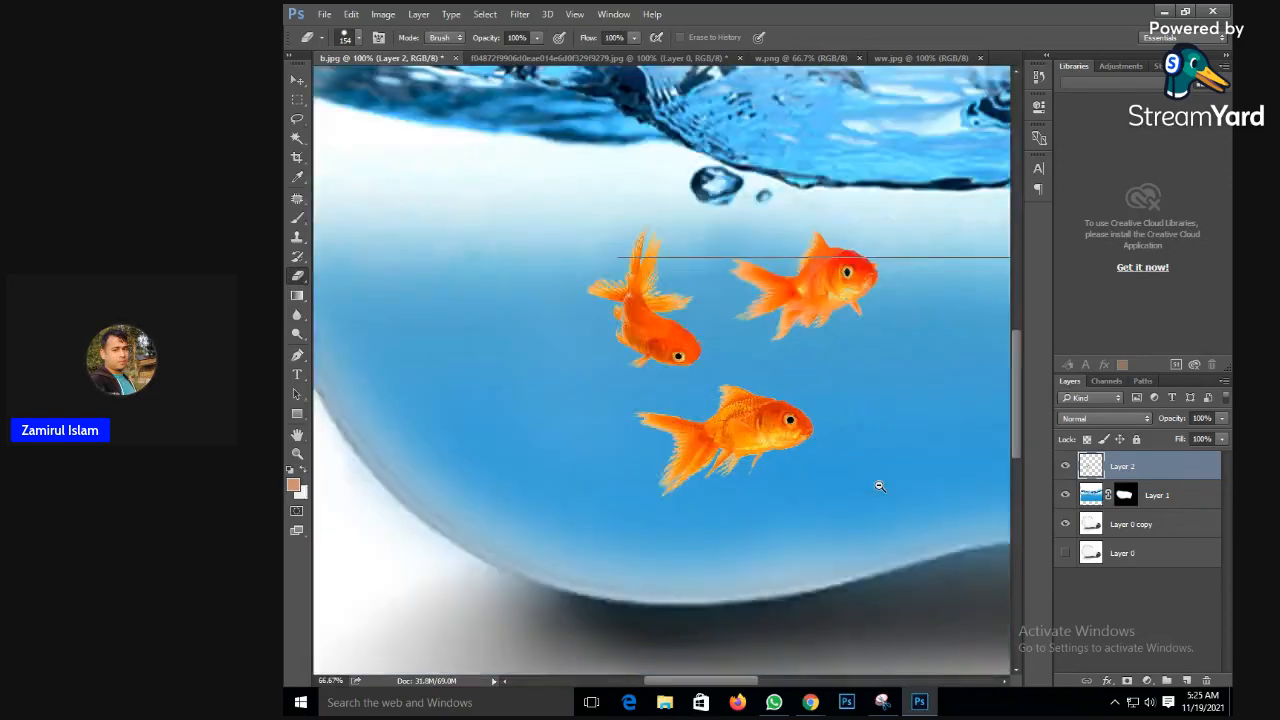
alt+click(878, 486)
key(alt+space)
key(Escape)
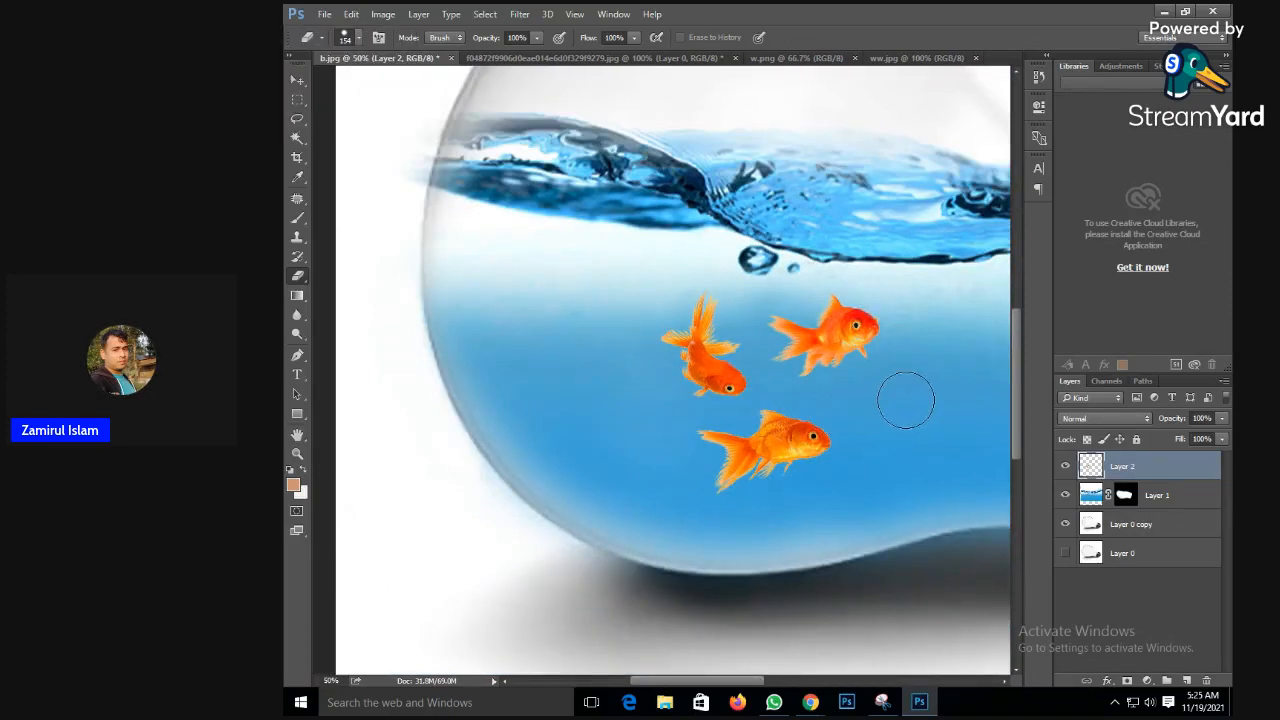
key(ctrl+plus)
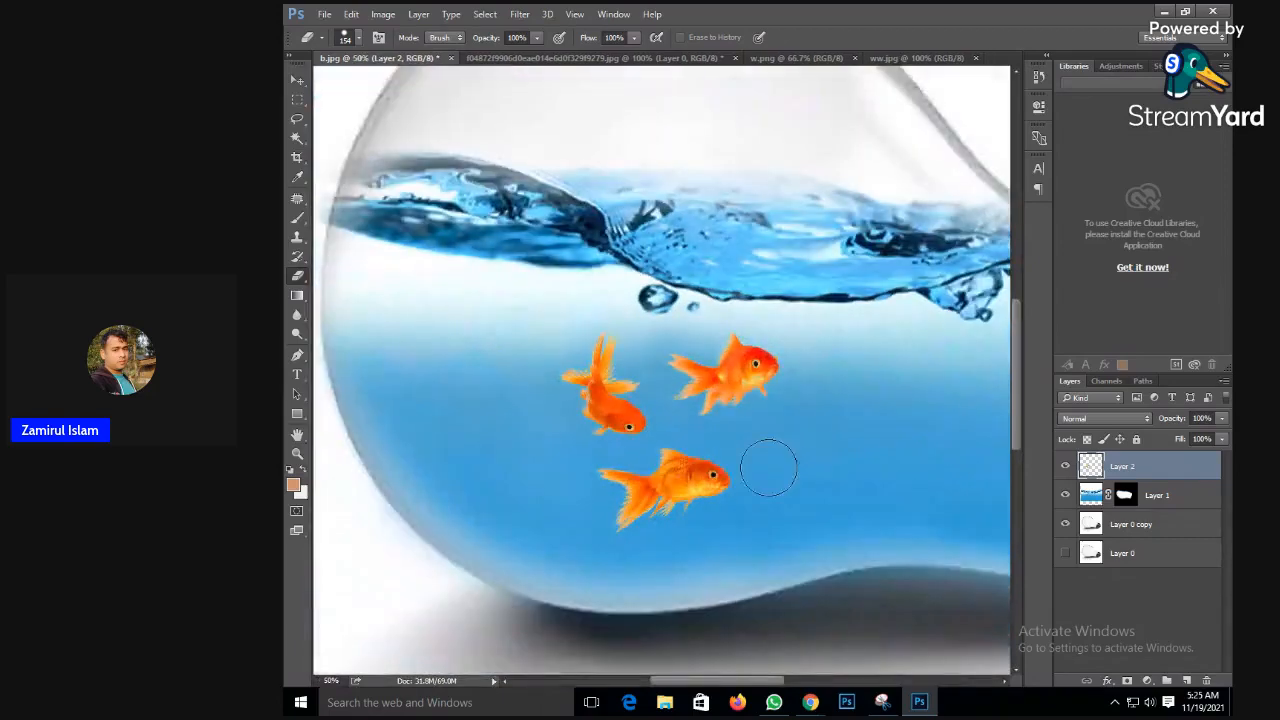
alt+click(782, 465)
alt+click(758, 477)
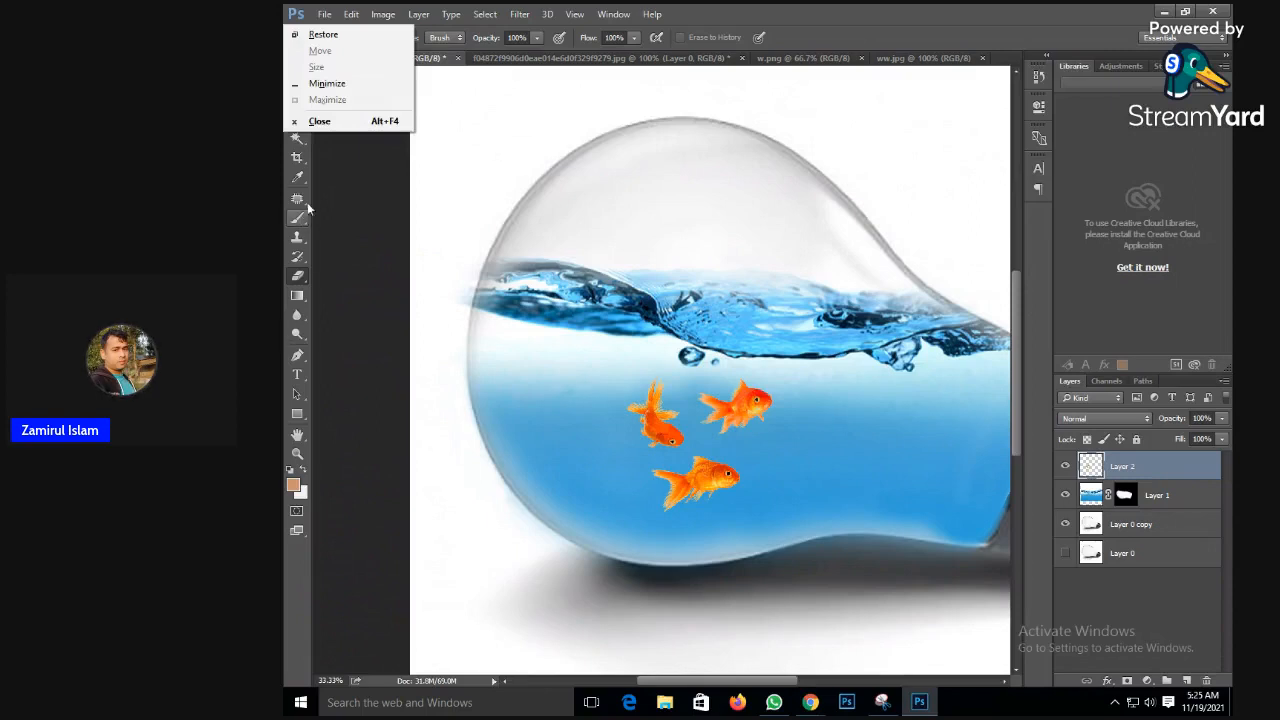
key(Escape)
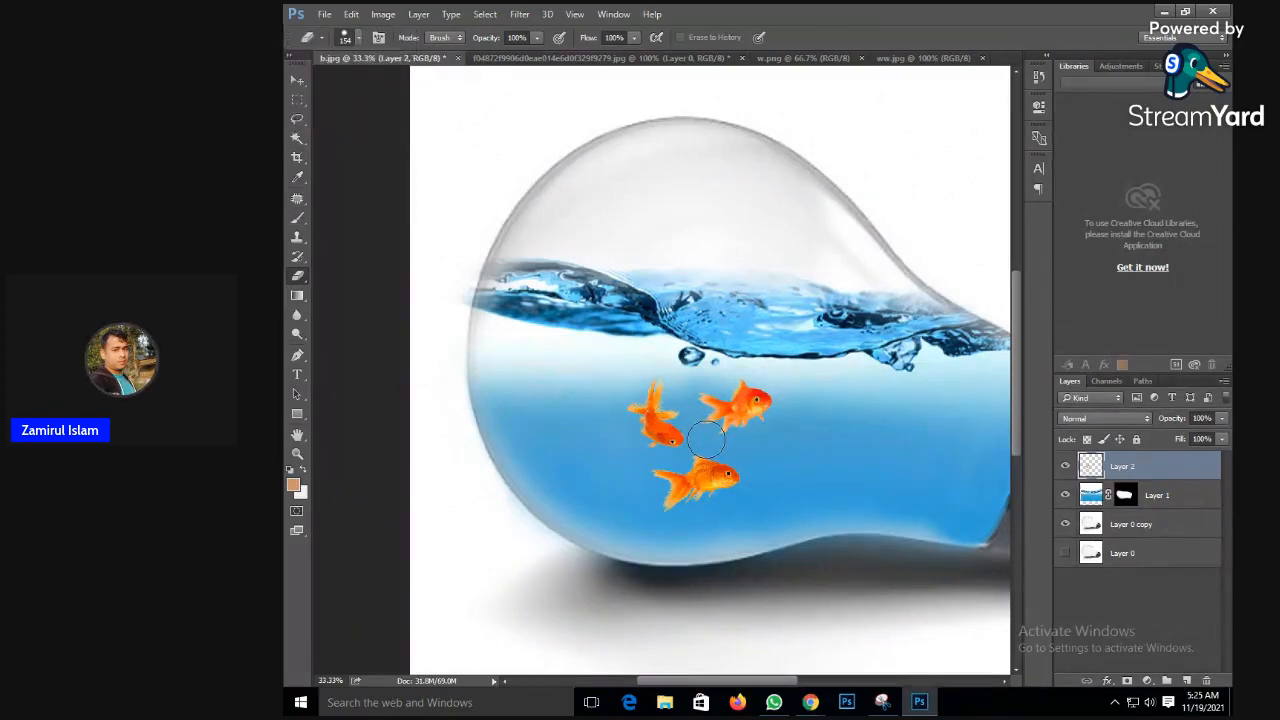
key(ctrl+t)
drag(790, 372, 914, 300)
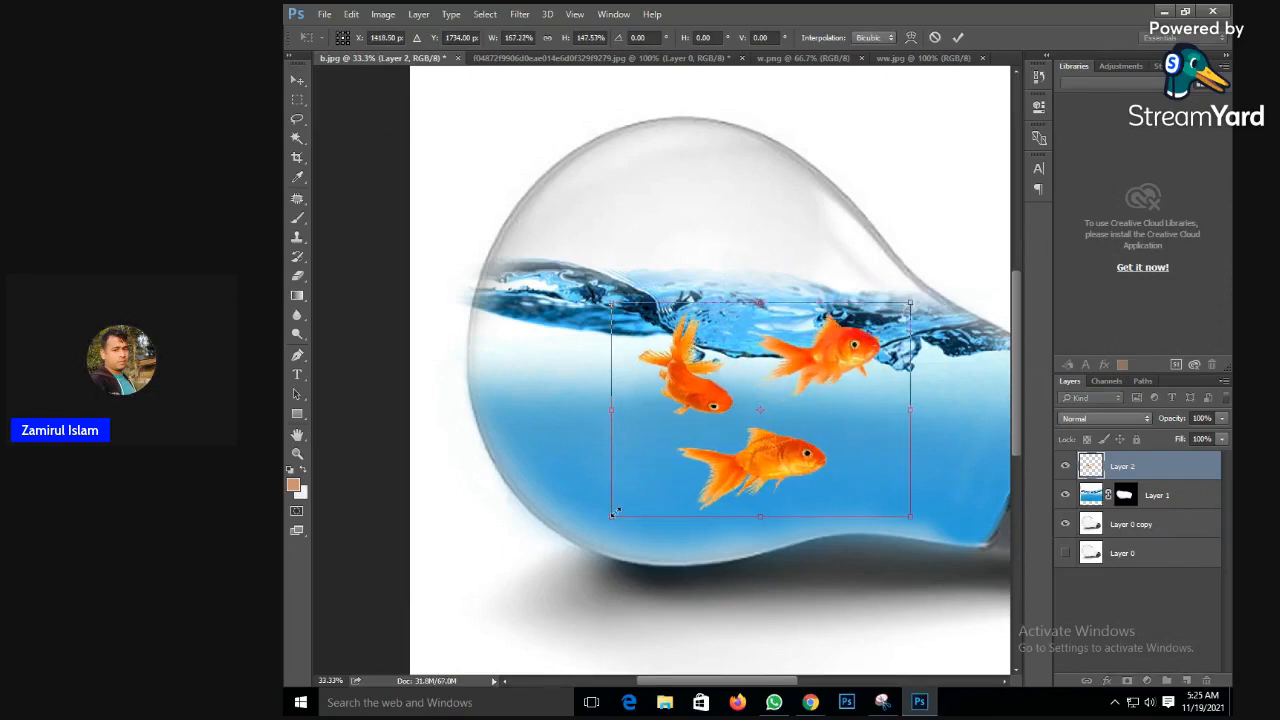
drag(614, 512, 543, 531)
drag(675, 437, 676, 454)
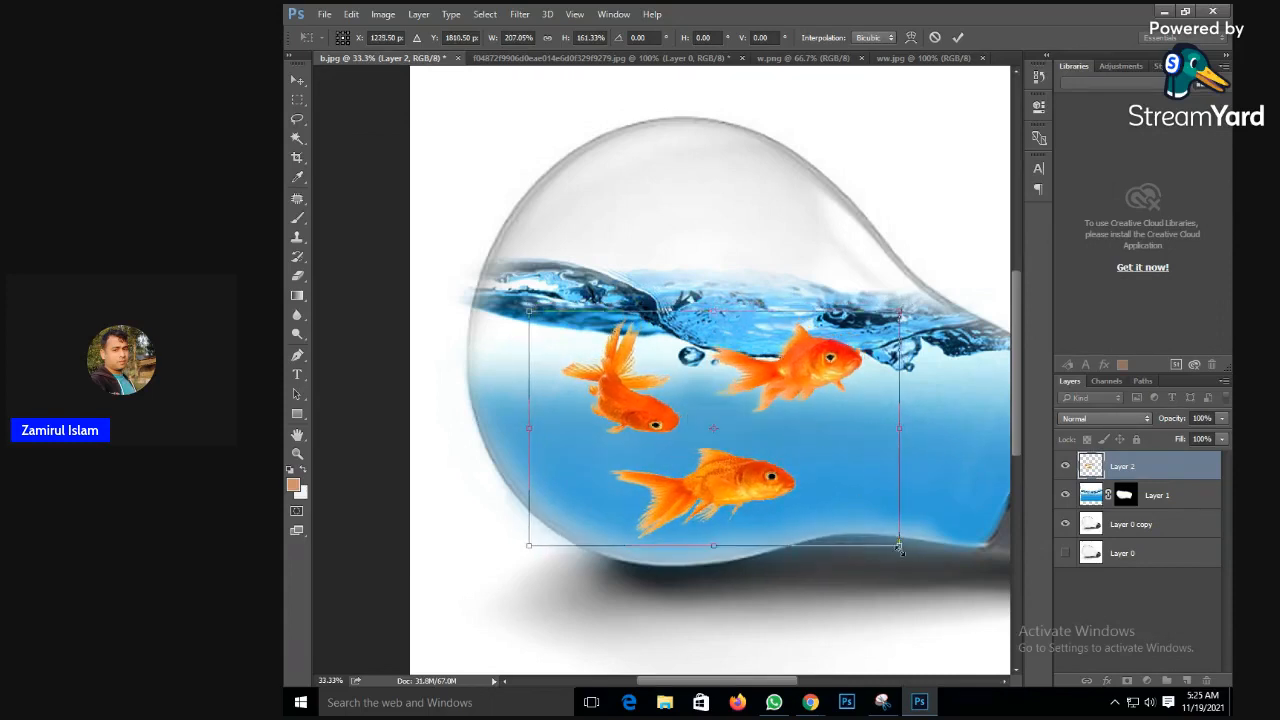
drag(901, 545, 872, 553)
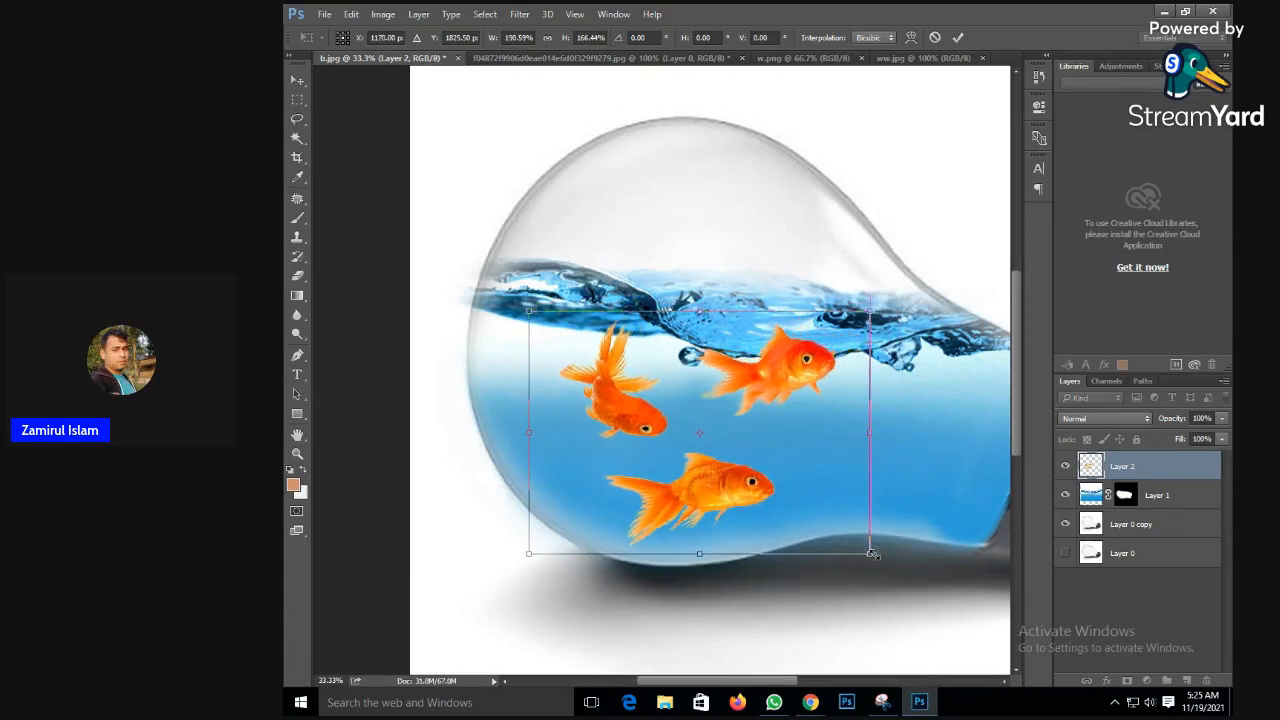
key(e)
key(Return)
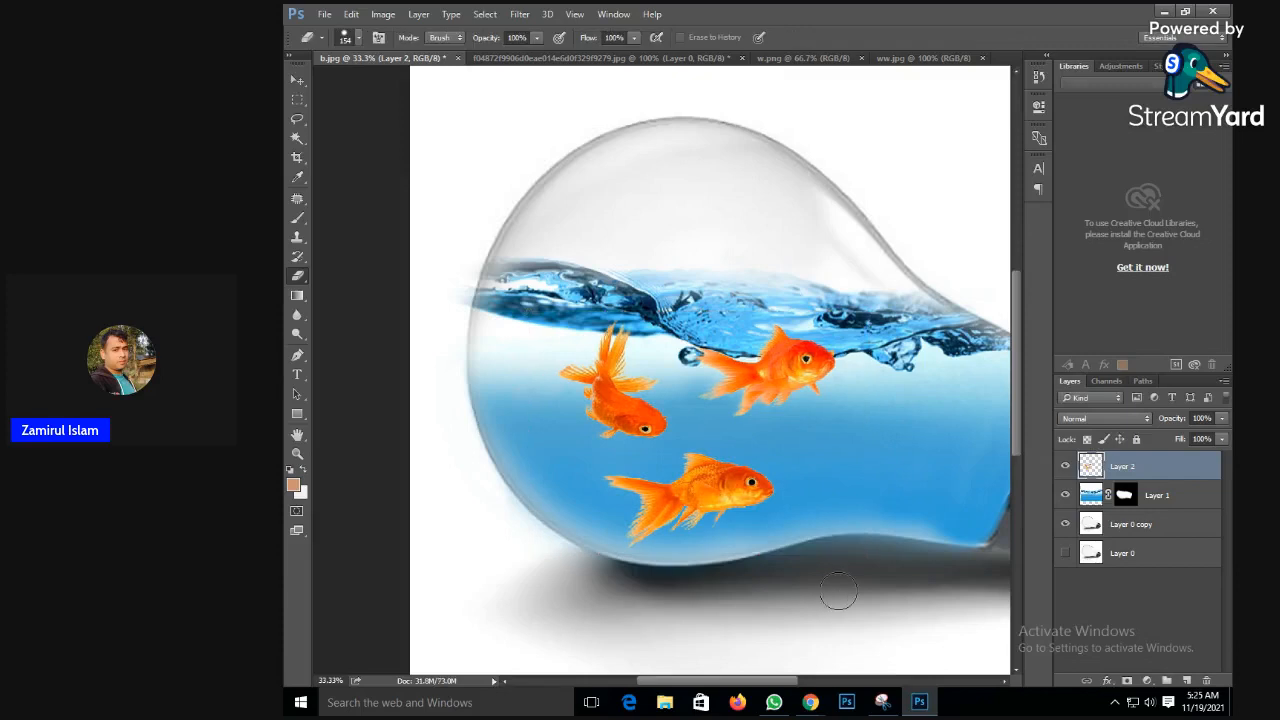
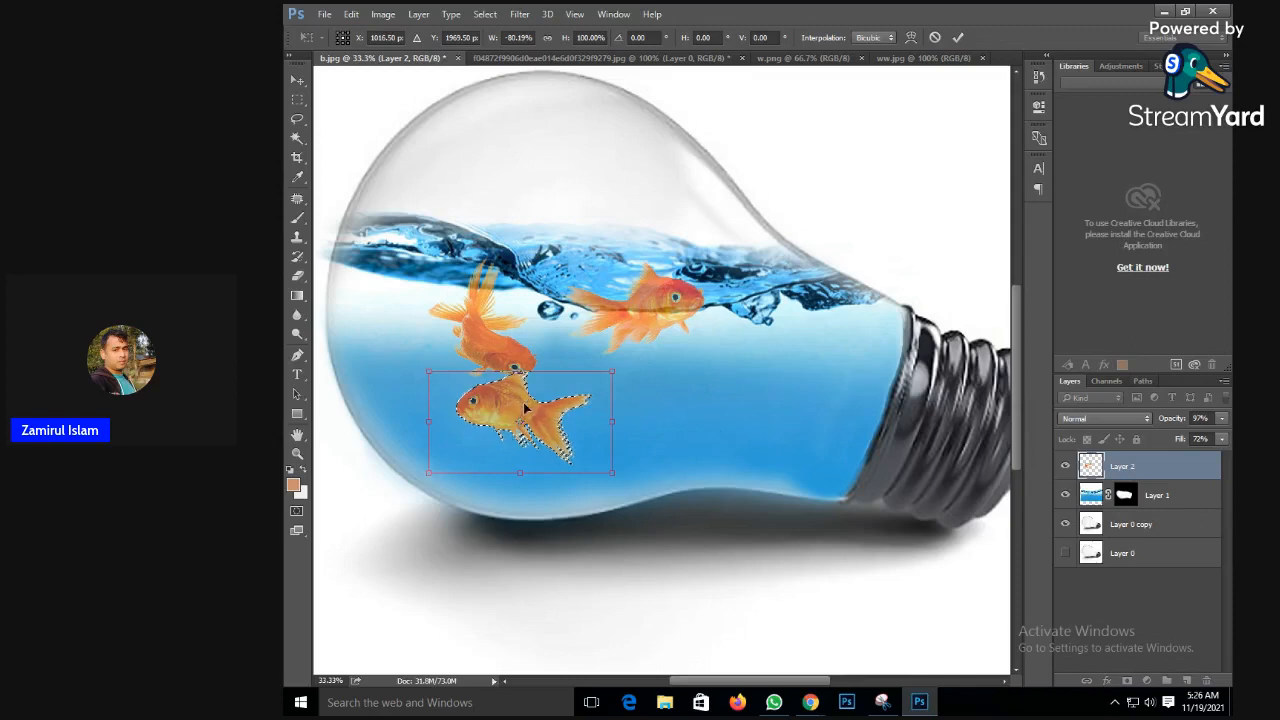
- Move the mirrored lower goldfish near the screw base, scale it to 76.30% width and 90.51% height, deselect, and nudge the fish layer slightly
drag(519, 397, 771, 424)
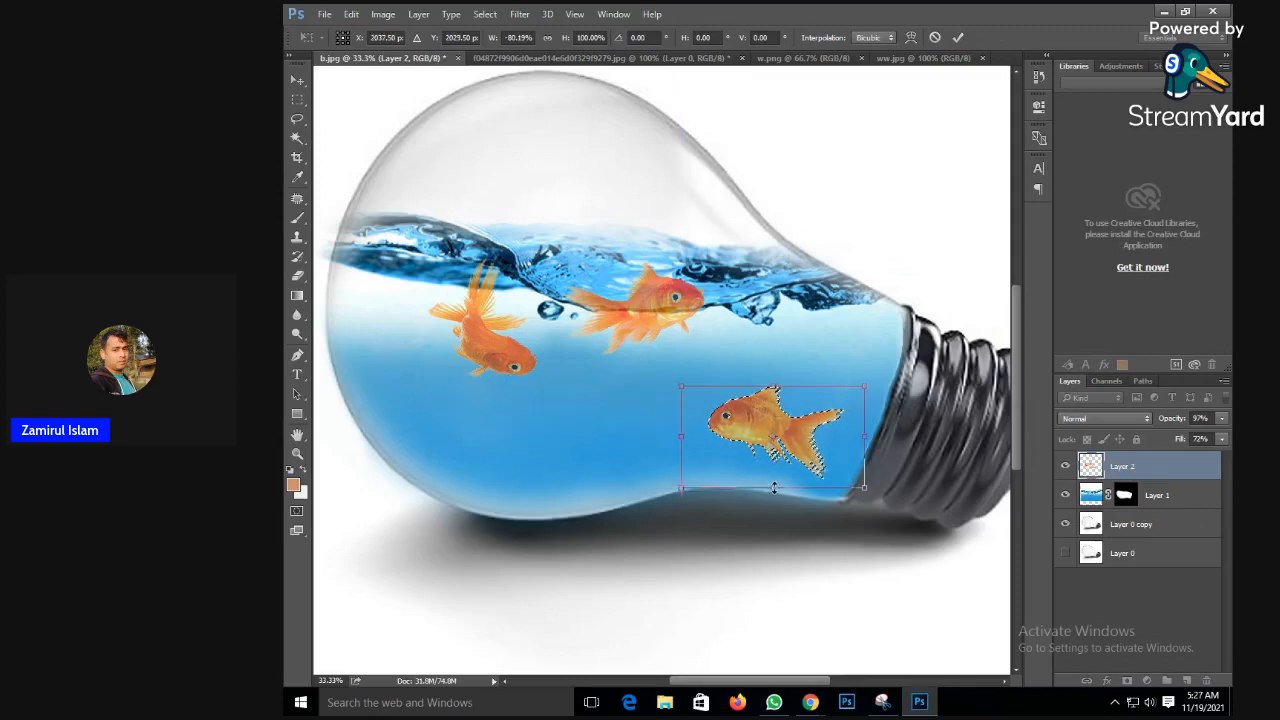
drag(773, 488, 777, 483)
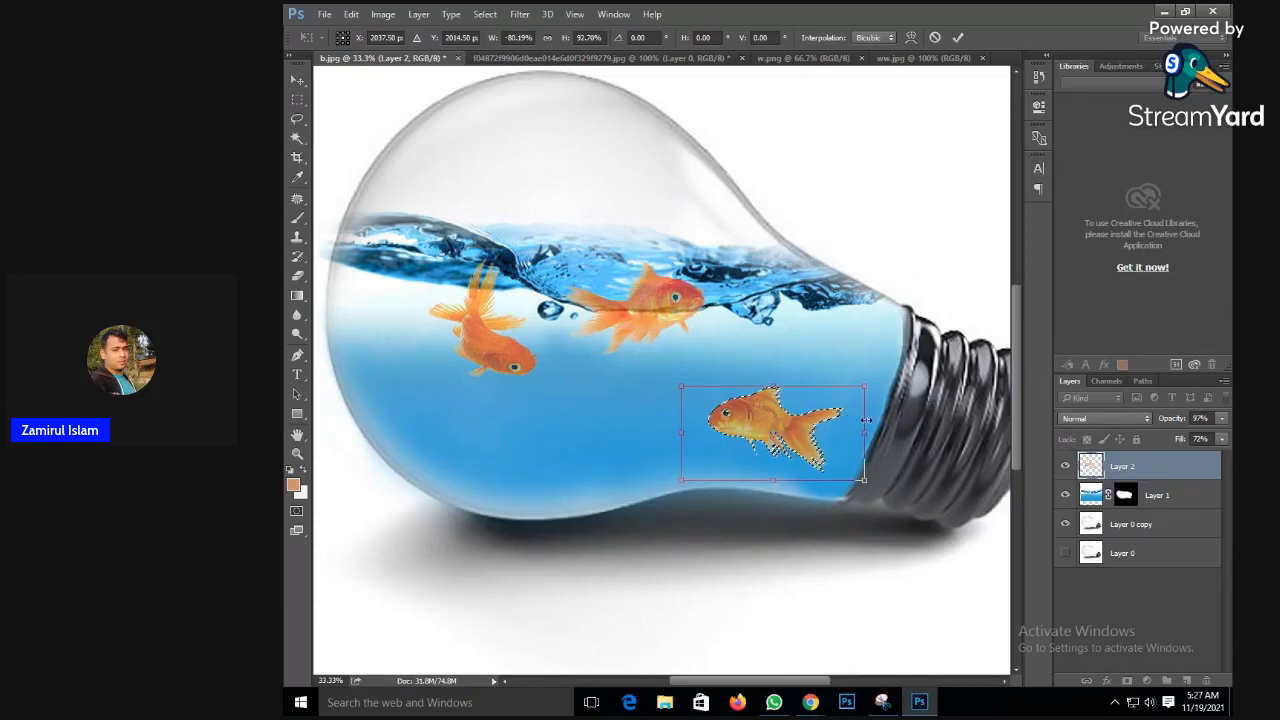
drag(865, 386, 858, 387)
drag(768, 385, 768, 389)
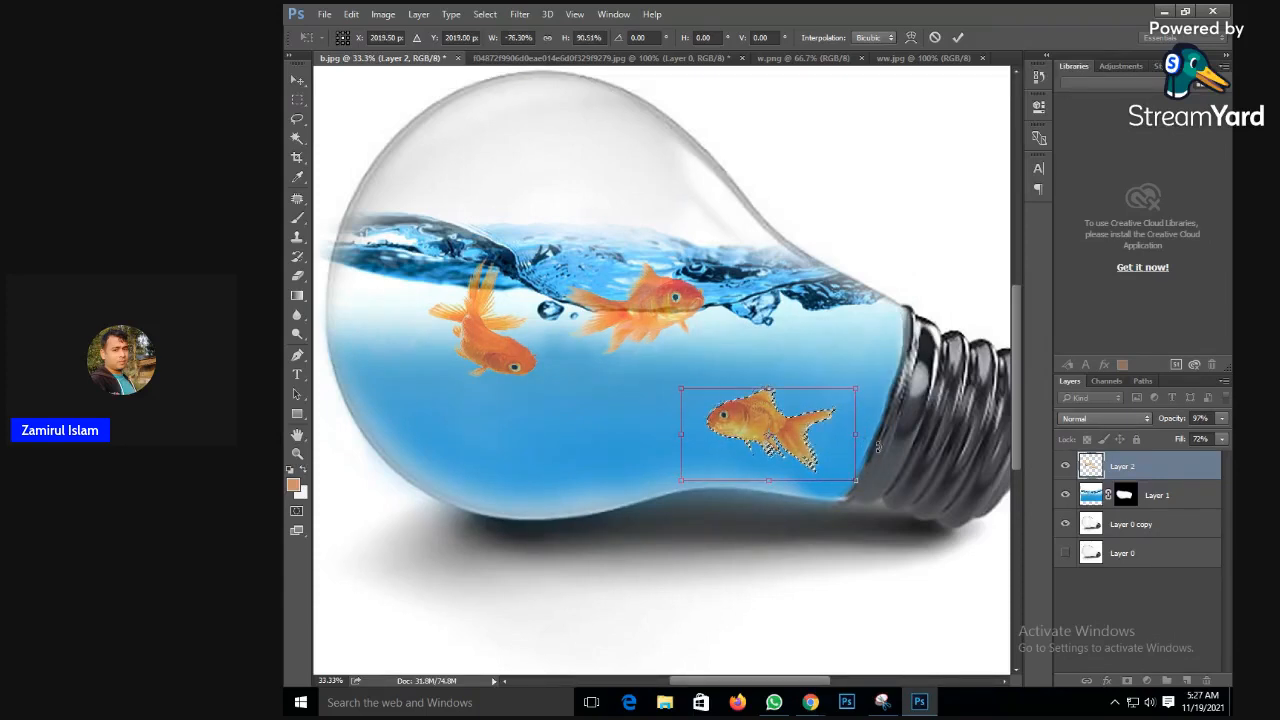
double_click(824, 460)
key(ctrl+d)
drag(757, 450, 749, 419)
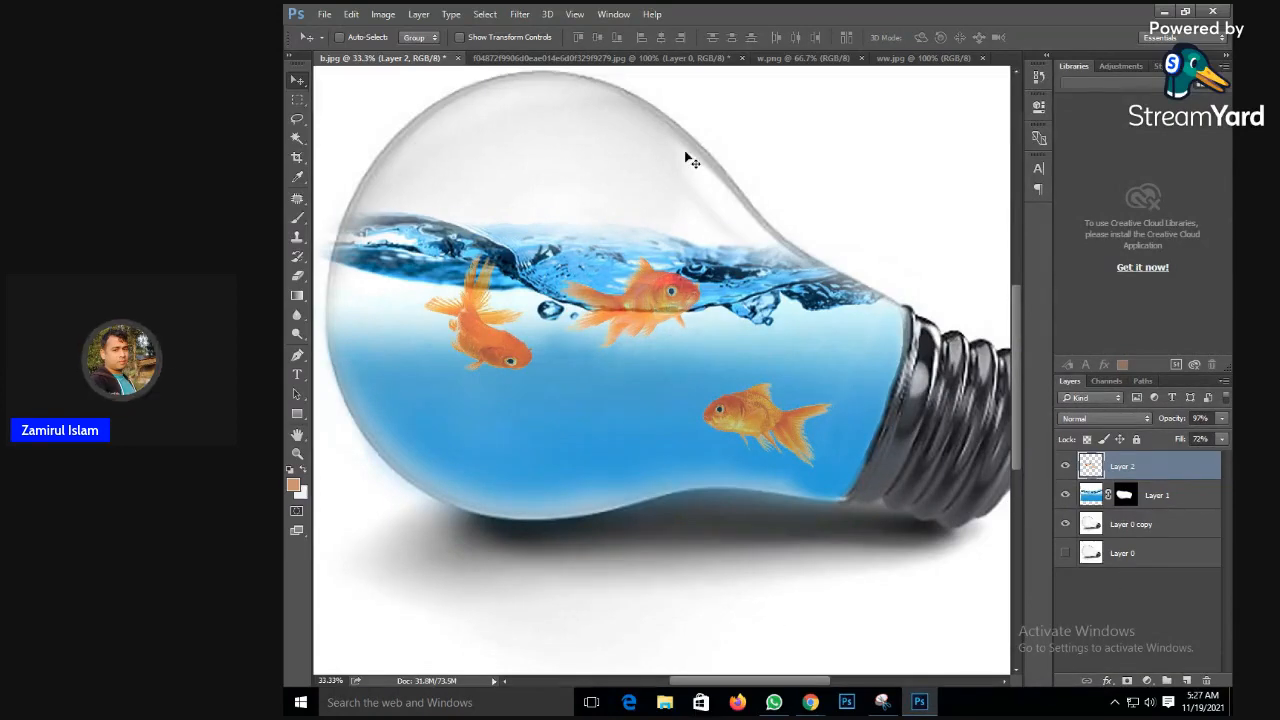
- Close w.png and paste the bubbly water image from ww.jpg into b.jpg, placing it near the middle of the bulb's water
click(784, 59)
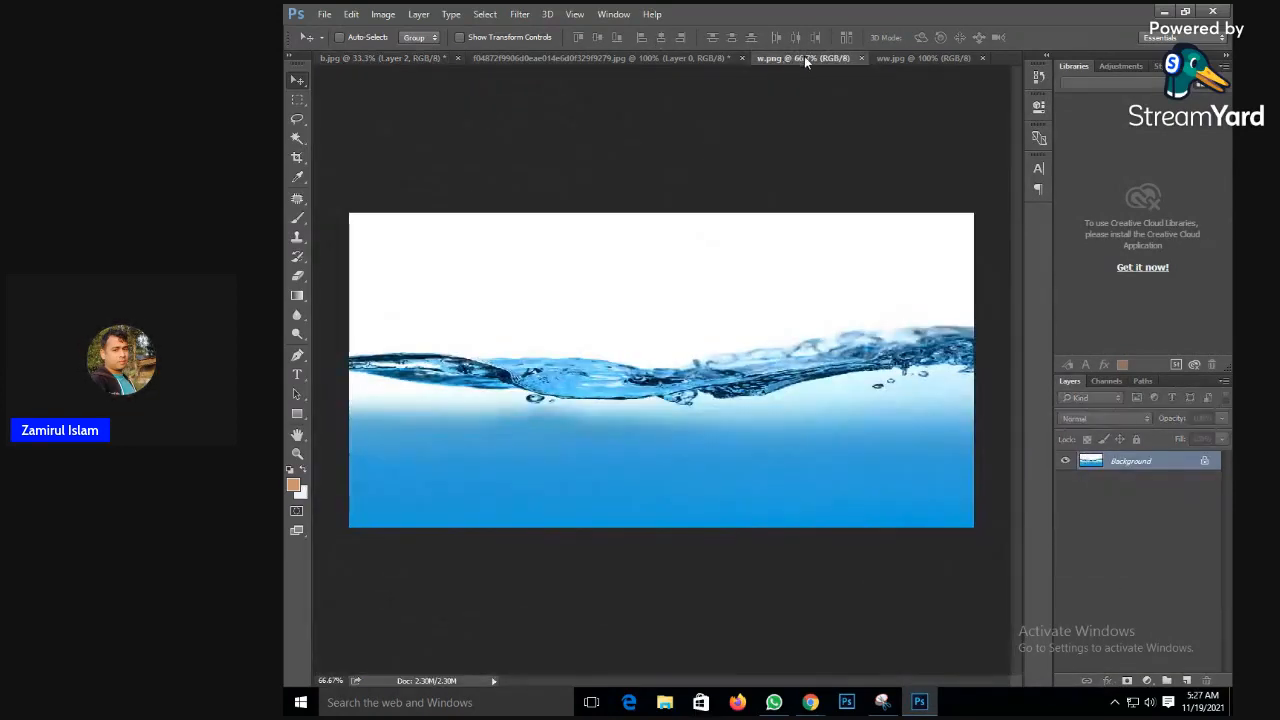
click(862, 58)
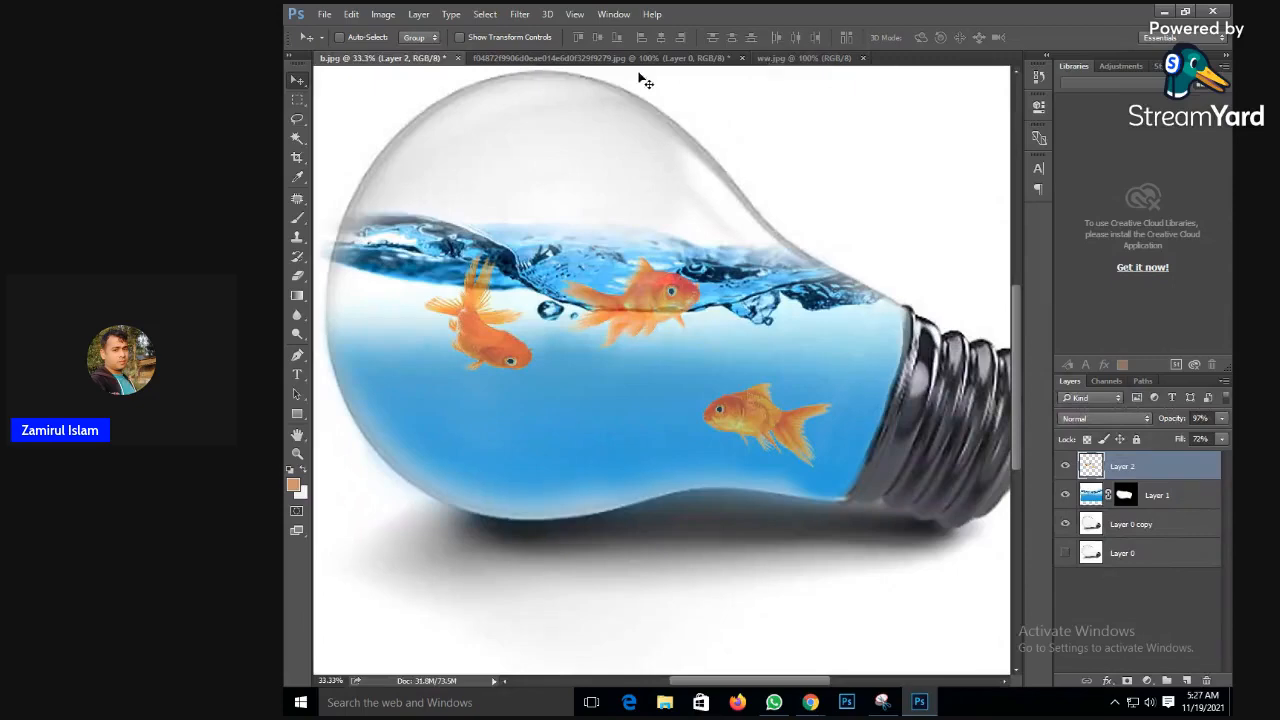
click(581, 59)
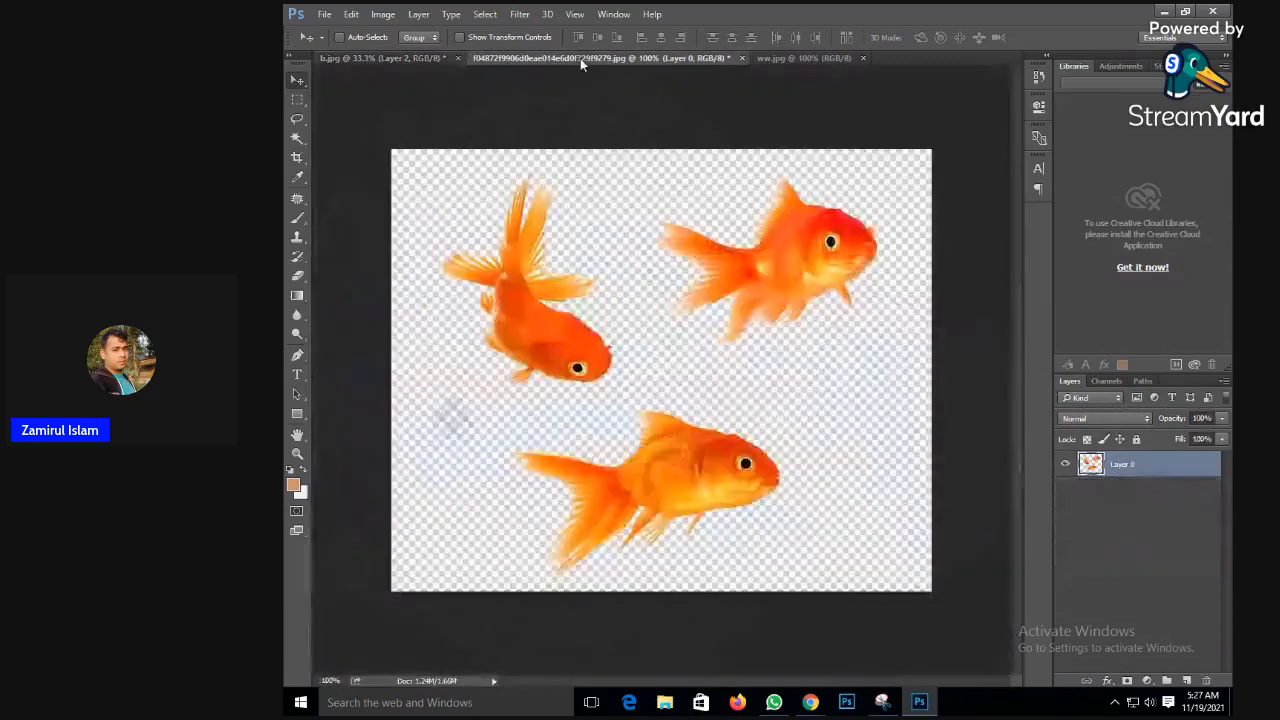
click(790, 57)
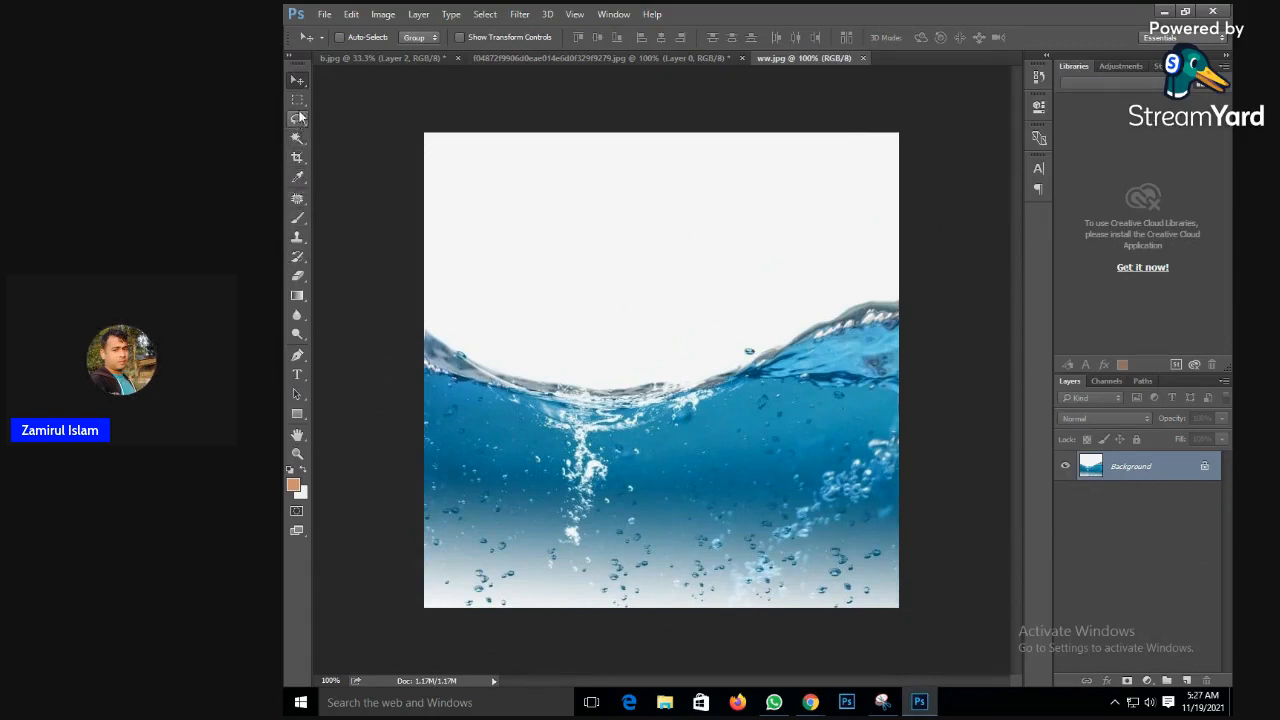
click(398, 58)
key(ctrl+v)
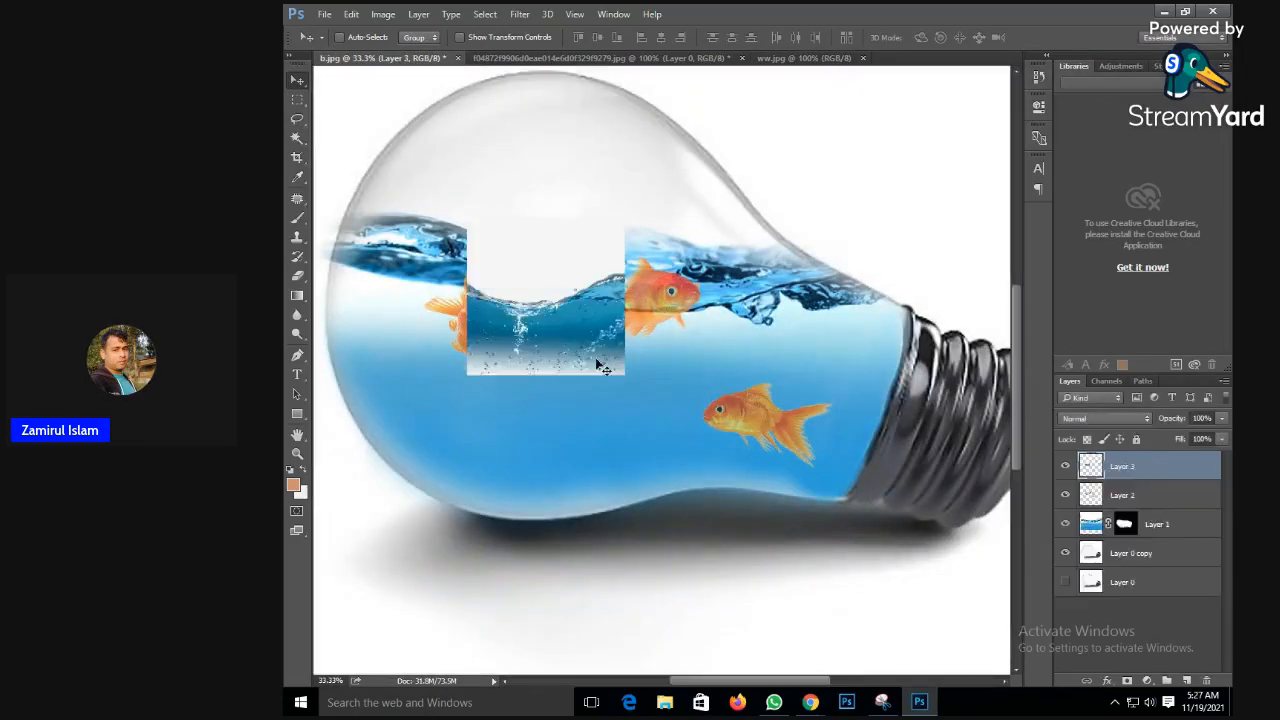
drag(600, 368, 620, 392)
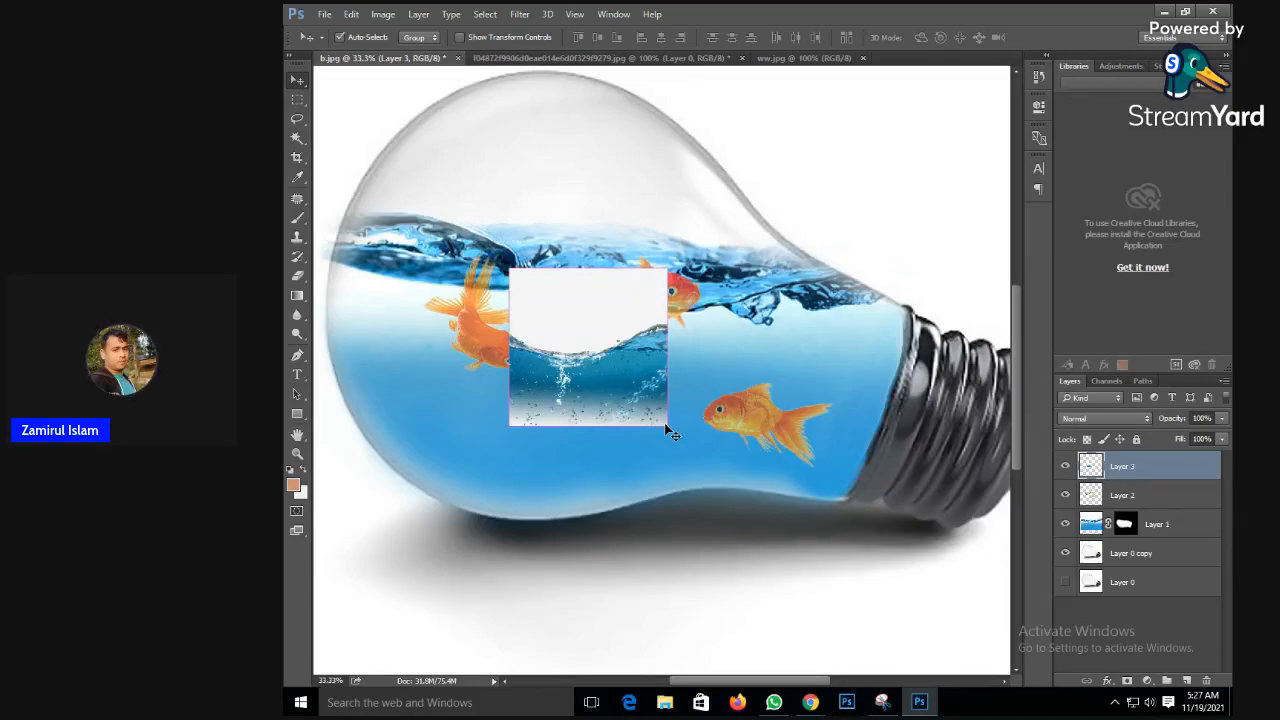
- Enlarge the bubbly water layer to about 433% width and 369% height so it covers the bulb's glass, and nudge it down slightly
key(ctrl+t)
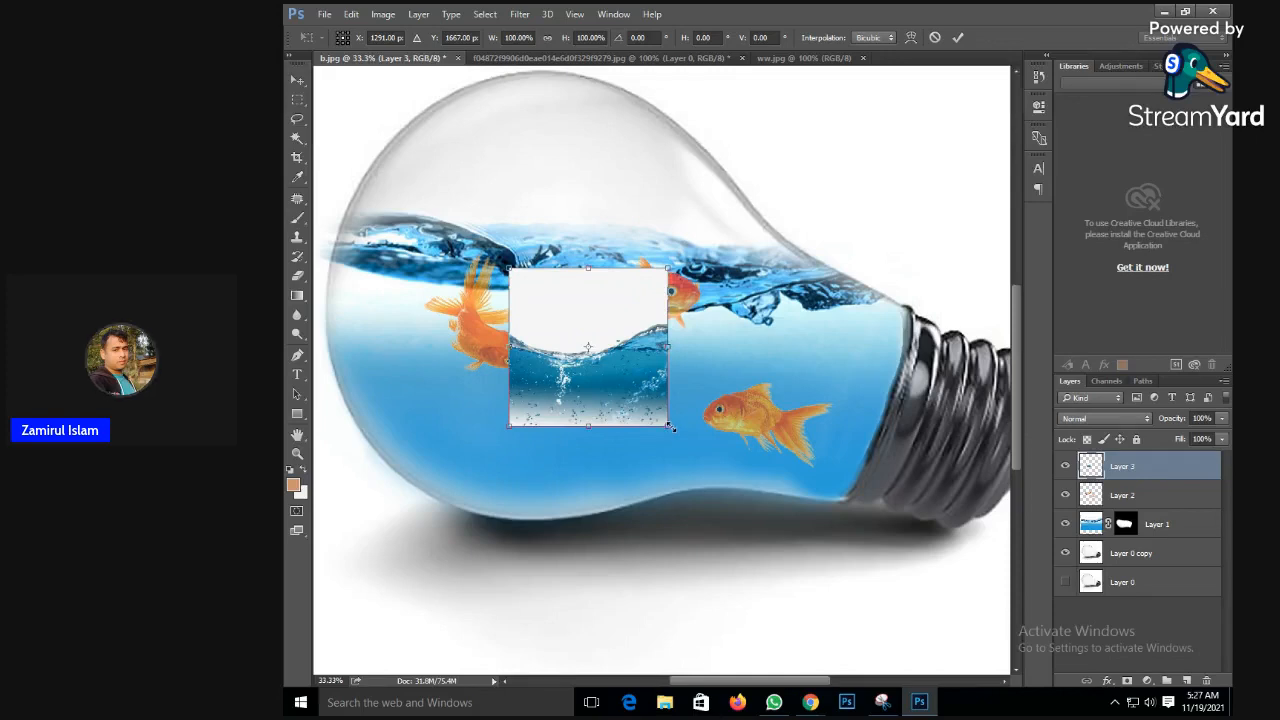
drag(670, 427, 843, 525)
drag(838, 174, 851, 150)
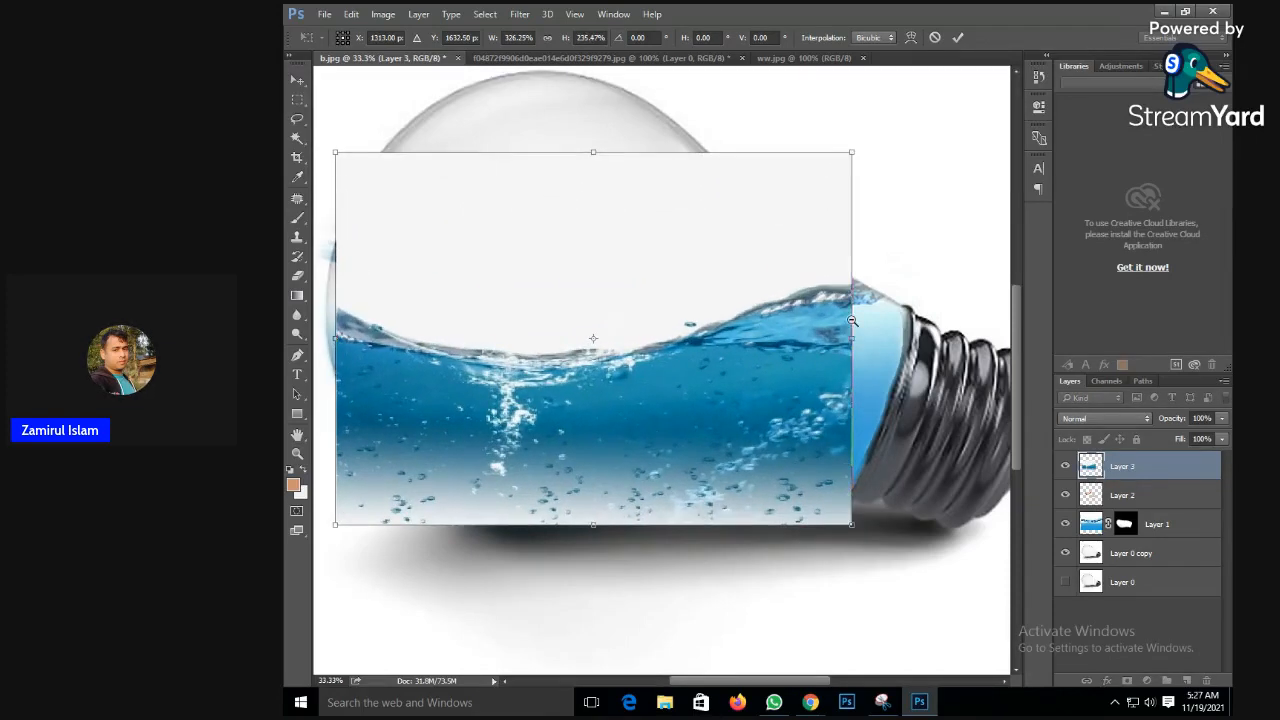
key(ctrl+minus)
drag(813, 205, 881, 130)
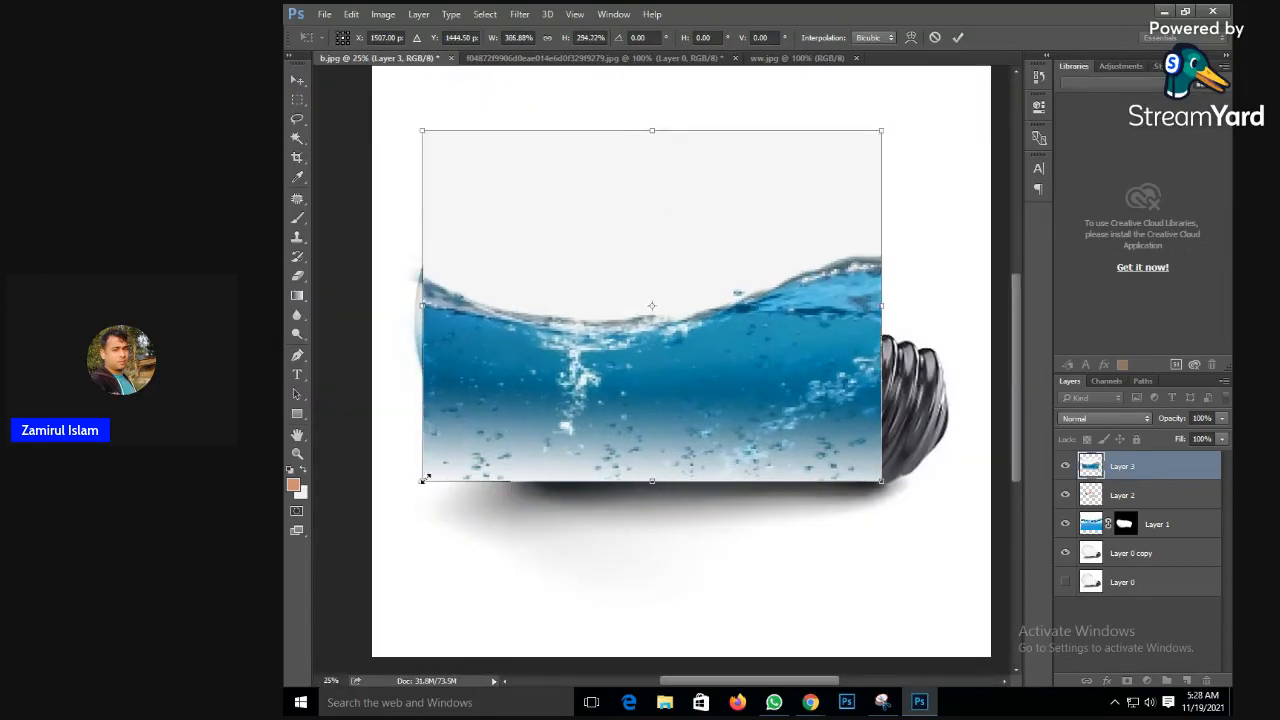
drag(425, 479, 377, 500)
drag(576, 414, 586, 390)
drag(894, 100, 898, 62)
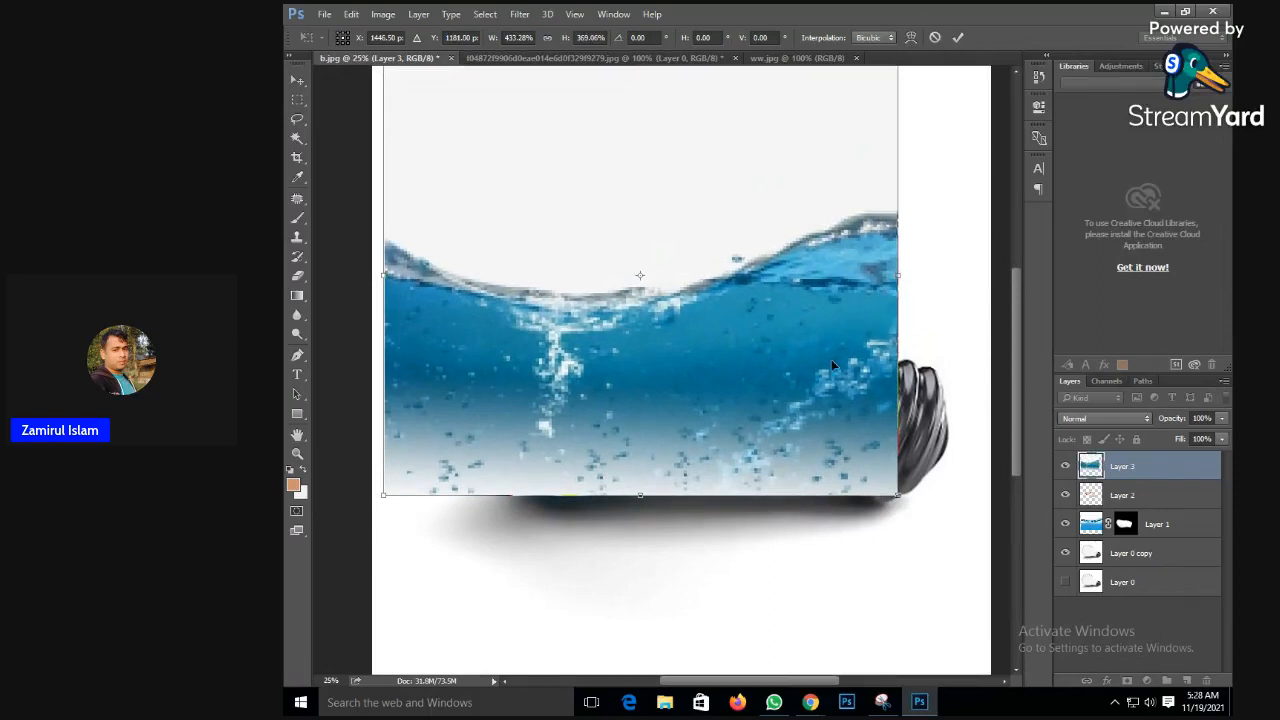
key(Return)
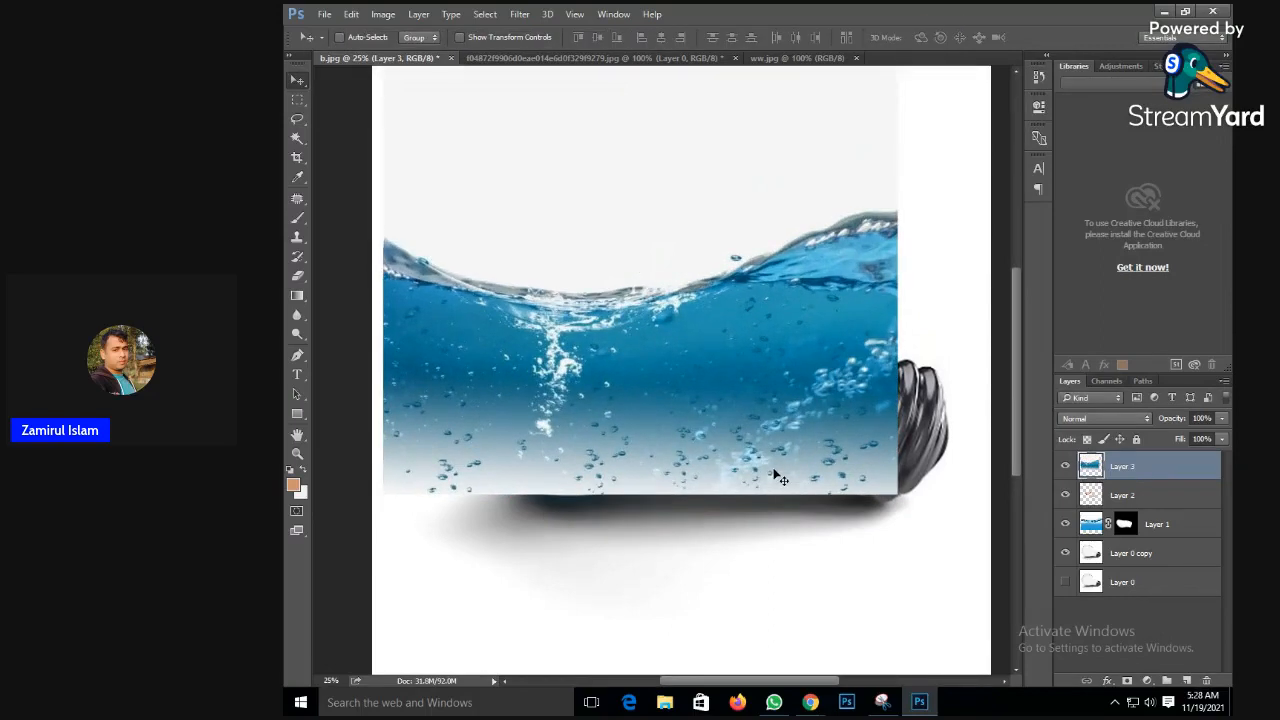
key(Down)
key(Down)
key(Down)
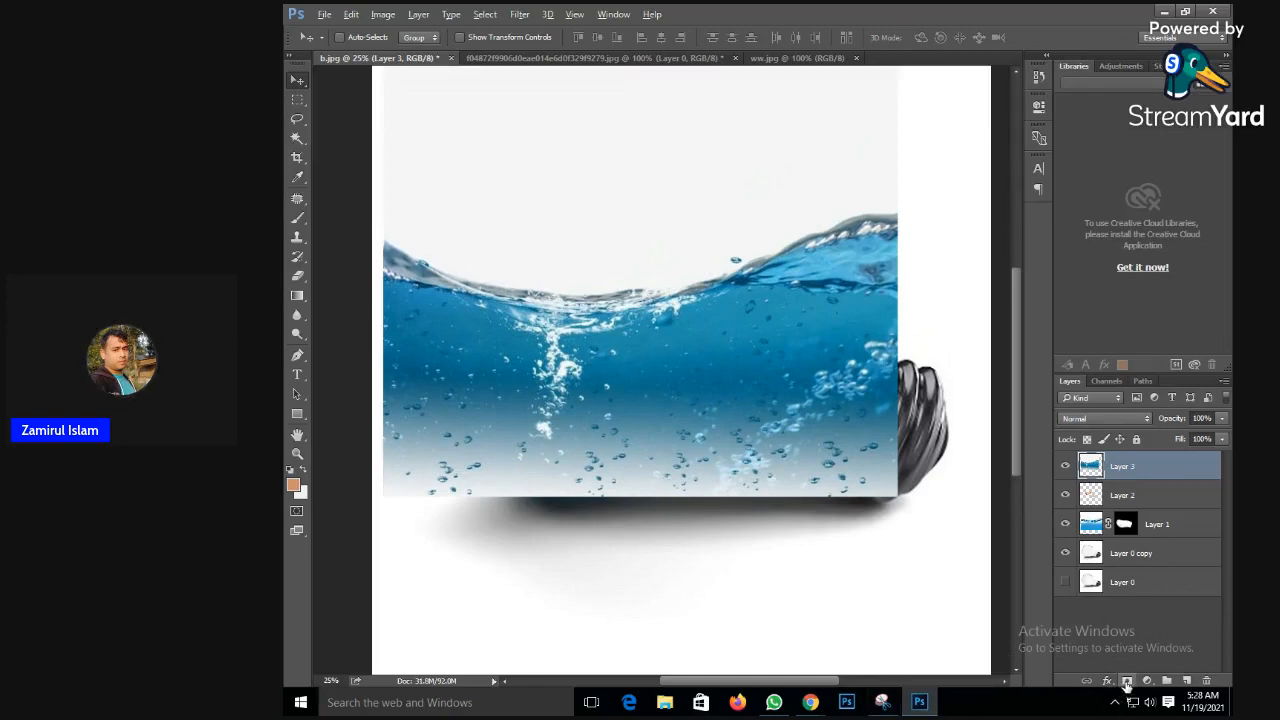
- Add a black hide-all mask to the bubbly water layer and set up a soft white 195 px Brush with 24% flow
alt+click(1127, 680)
ctrl+click(630, 390)
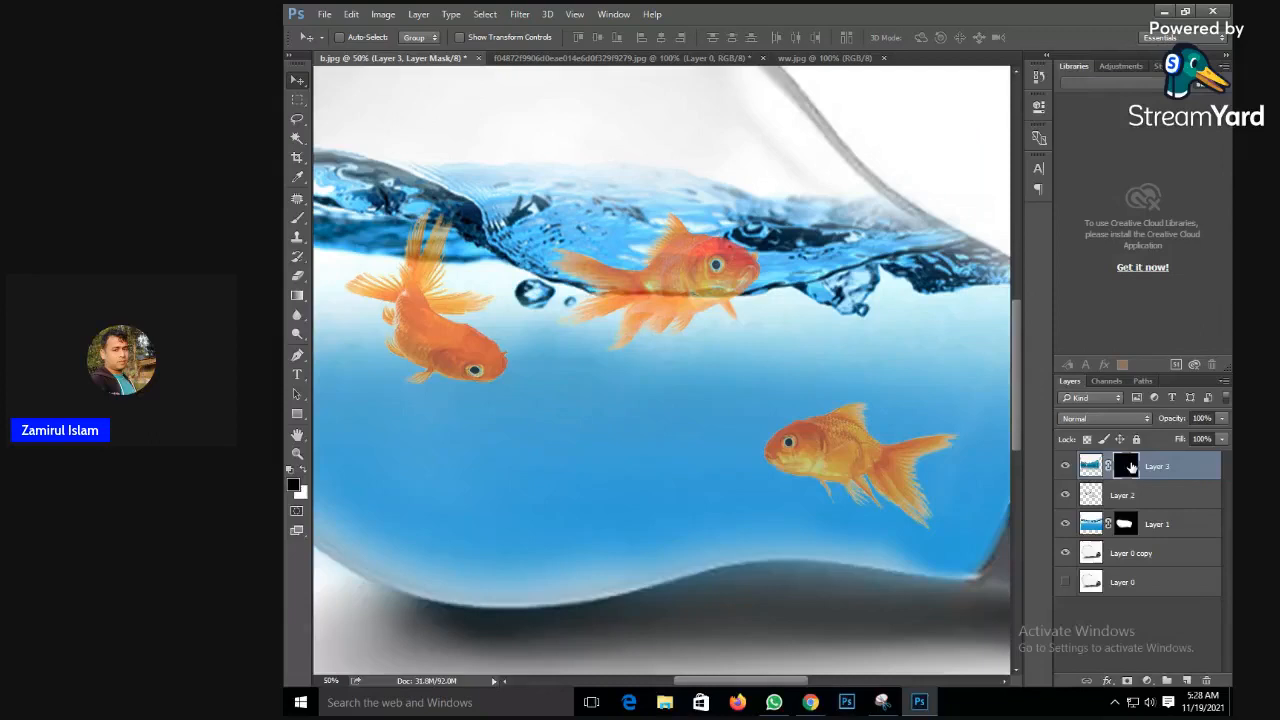
ctrl+click(633, 392)
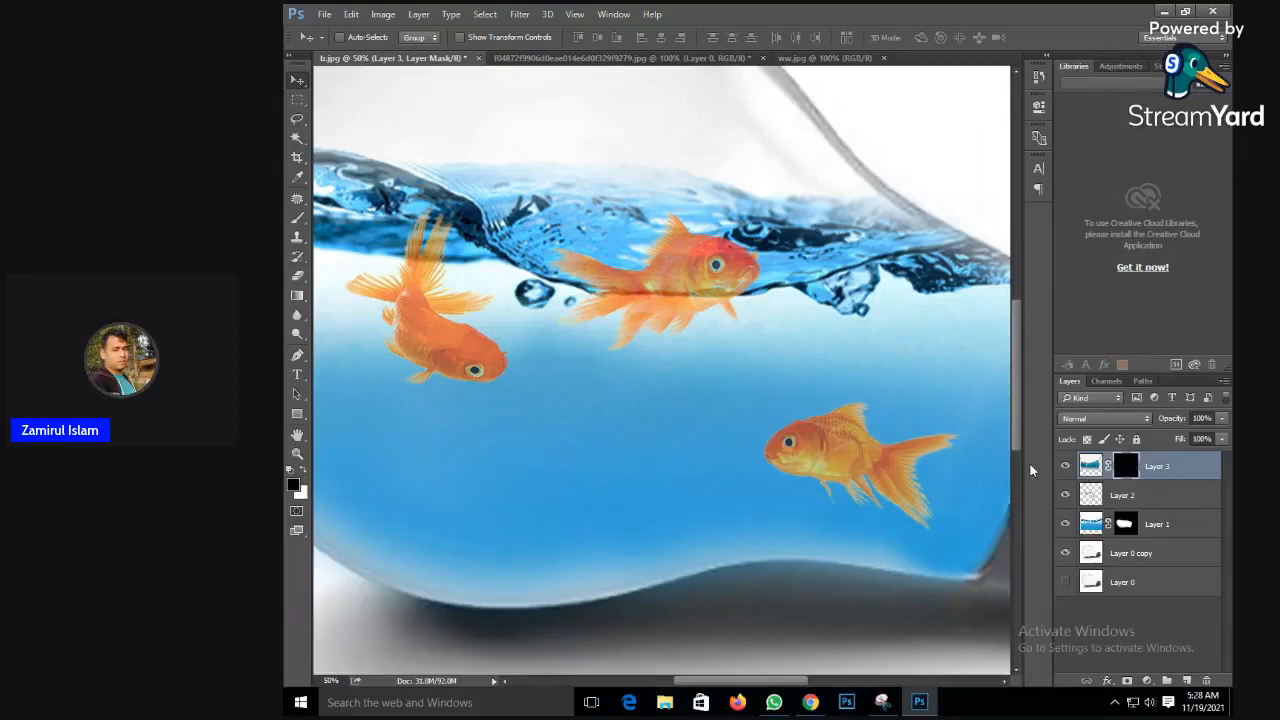
drag(728, 387, 834, 419)
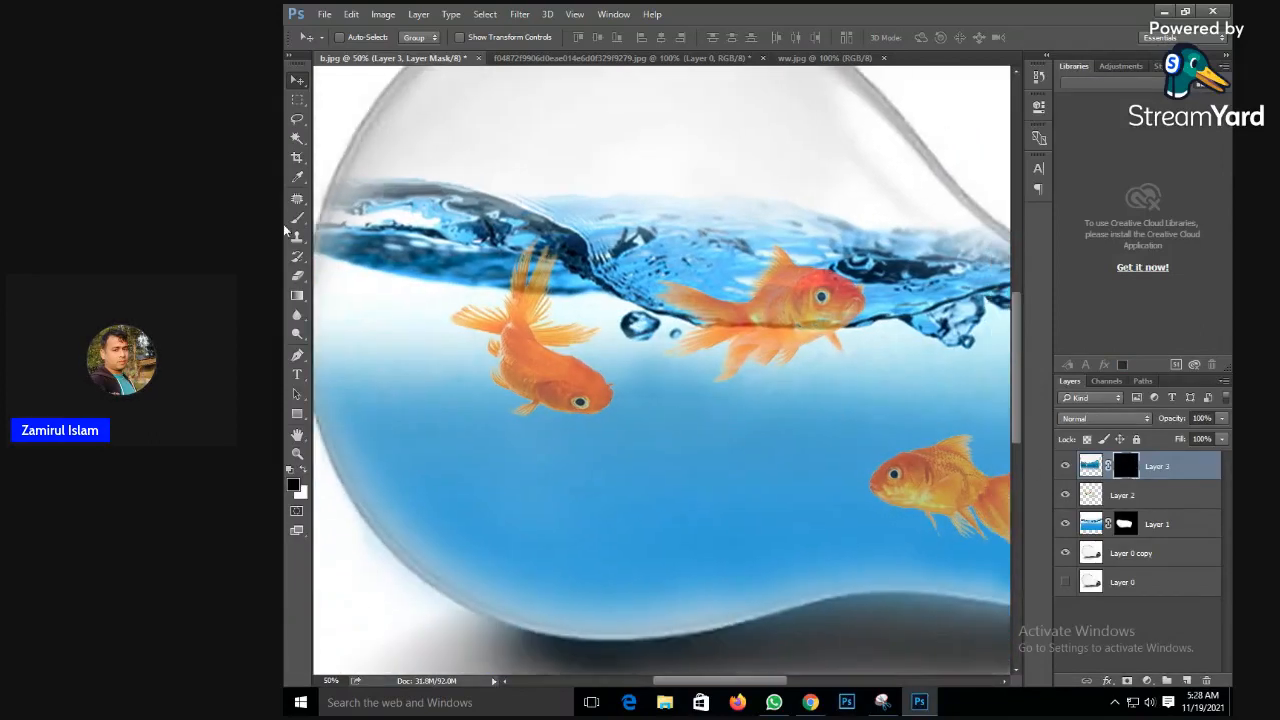
click(298, 220)
click(690, 38)
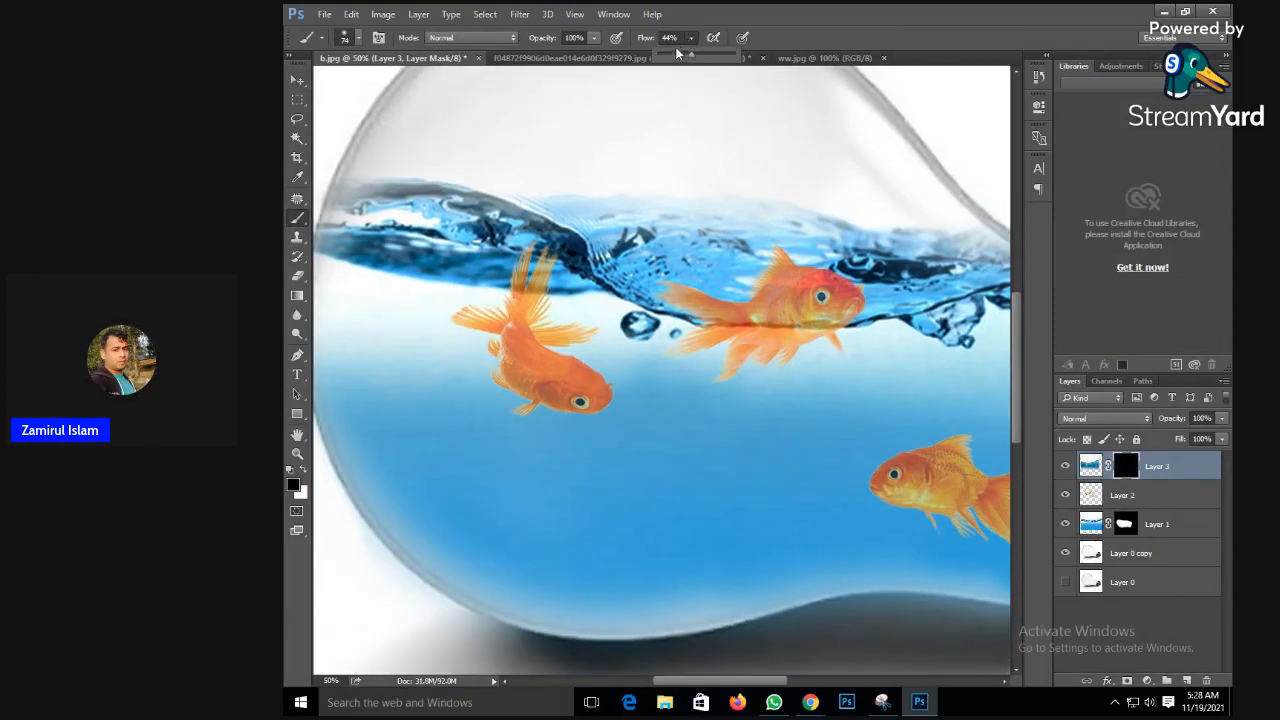
right_click(704, 438)
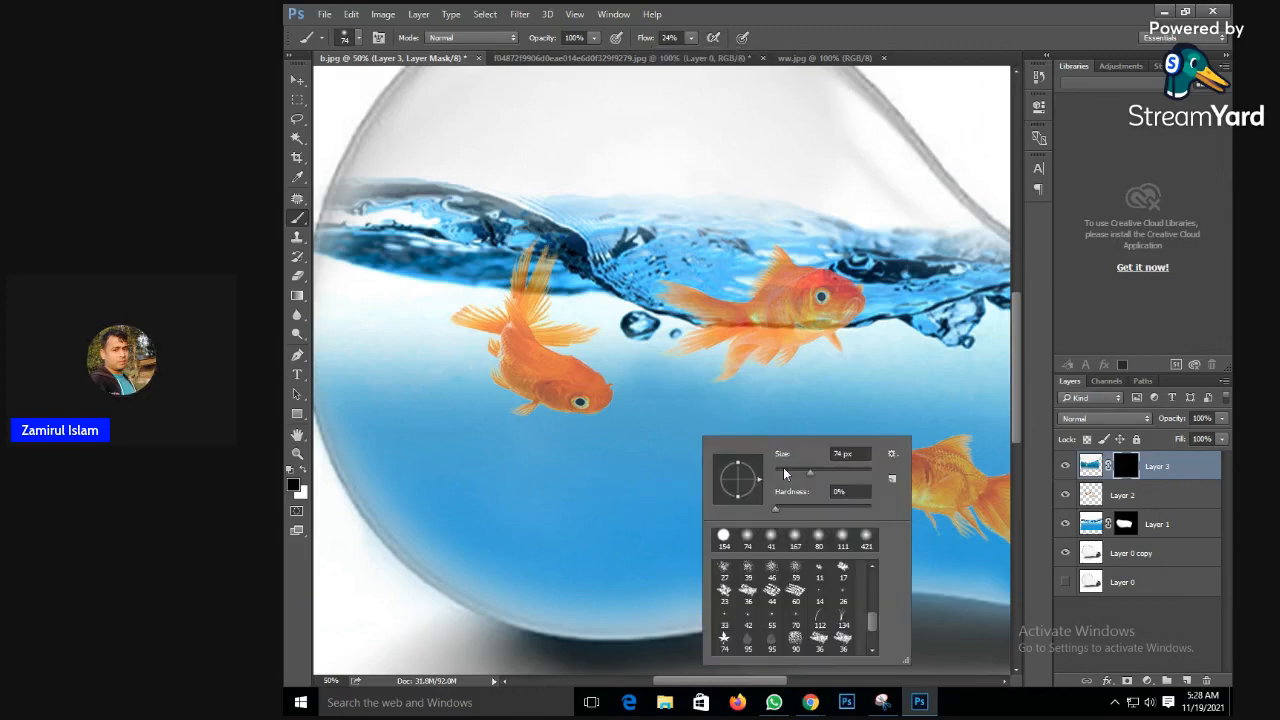
key(Return)
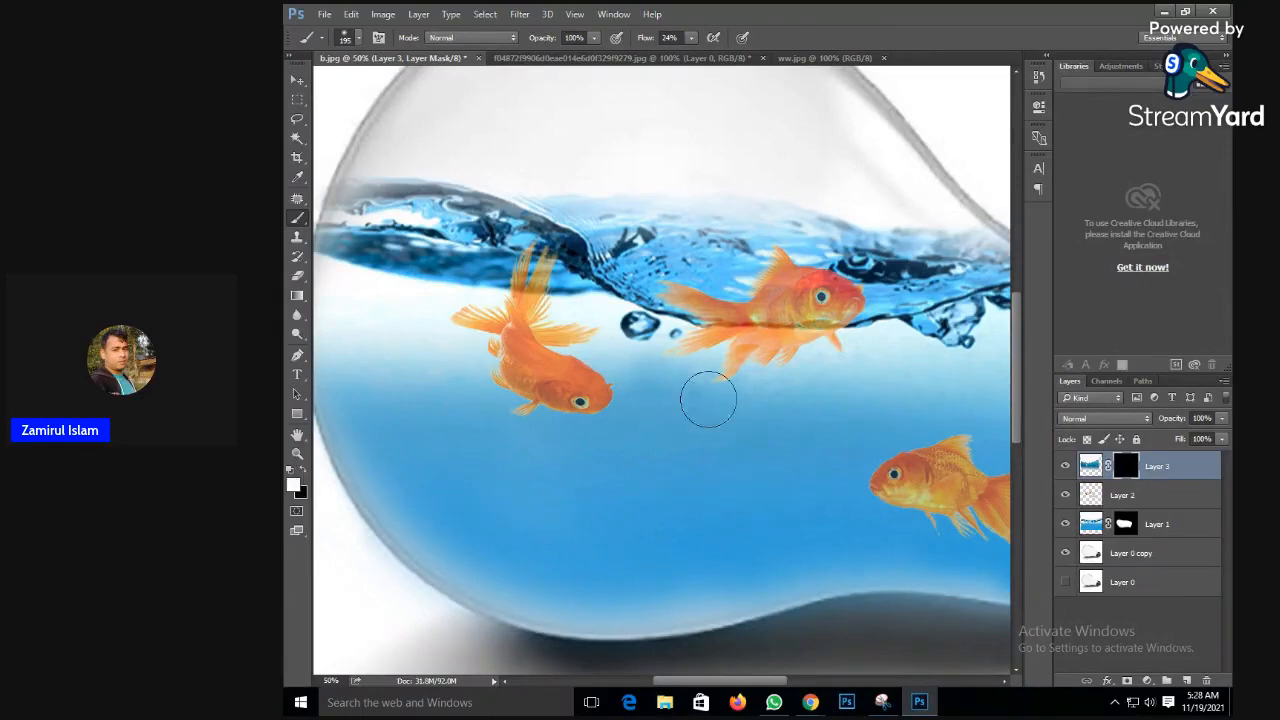
- Paint white on the bubbly water layer's mask to reveal bubbles and darker water around the two upper goldfish and the bulb's round bottom
mouse_move(708, 399)
mouse_down()
mouse_move(635, 536)
mouse_move(843, 387)
mouse_move(692, 489)
mouse_move(710, 522)
mouse_move(663, 551)
mouse_move(795, 460)
mouse_move(831, 404)
mouse_move(683, 436)
mouse_move(790, 374)
mouse_move(614, 535)
mouse_move(691, 369)
mouse_move(548, 531)
mouse_move(752, 506)
mouse_move(583, 573)
mouse_move(636, 575)
mouse_move(806, 514)
mouse_move(655, 597)
mouse_move(768, 558)
mouse_move(633, 600)
mouse_move(690, 470)
mouse_up()
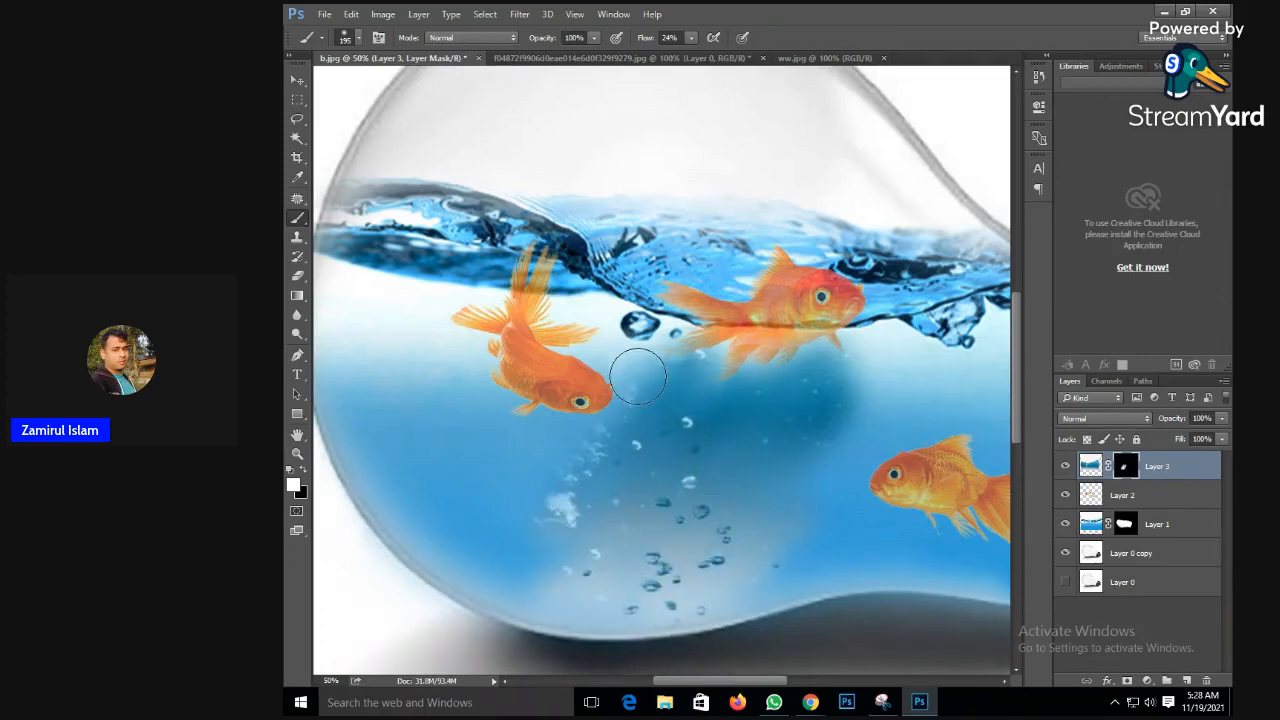
mouse_move(638, 376)
mouse_down()
mouse_move(528, 515)
mouse_move(607, 344)
mouse_move(482, 415)
mouse_move(580, 431)
mouse_move(514, 512)
mouse_up()
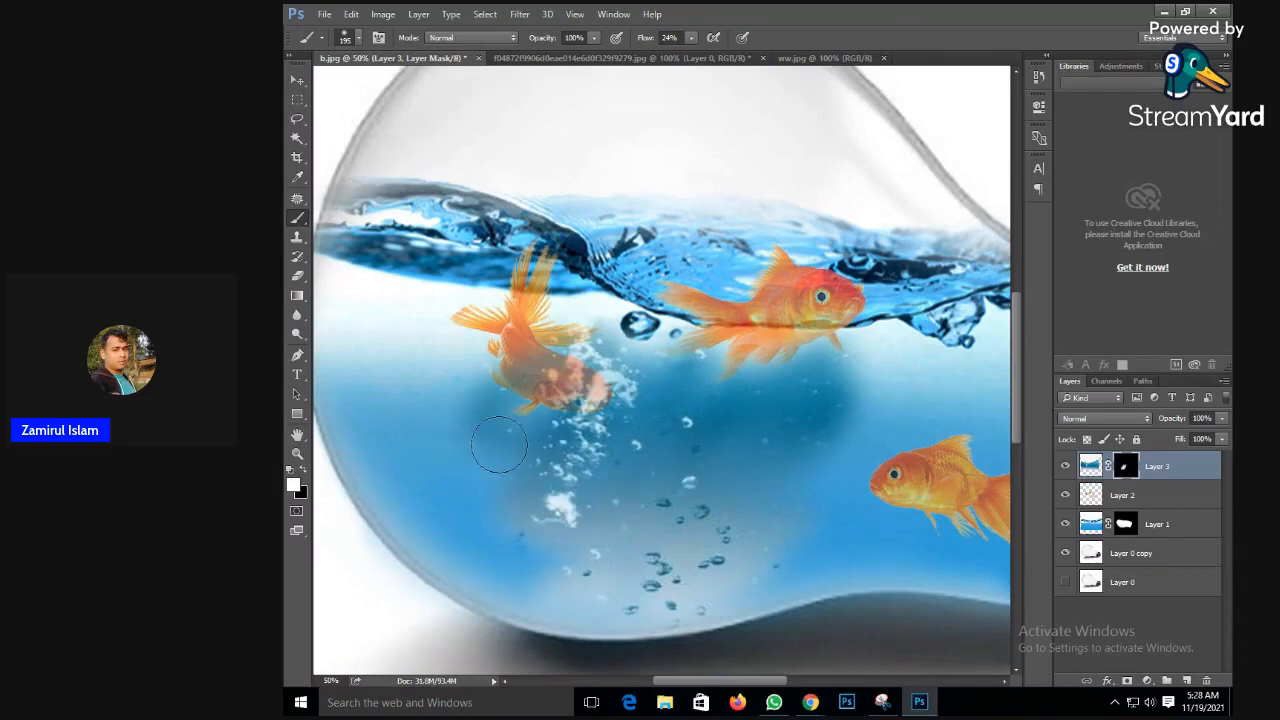
mouse_move(499, 444)
mouse_down()
mouse_move(460, 474)
mouse_move(555, 579)
mouse_move(466, 513)
mouse_move(428, 506)
mouse_move(543, 621)
mouse_move(392, 516)
mouse_move(544, 580)
mouse_up()
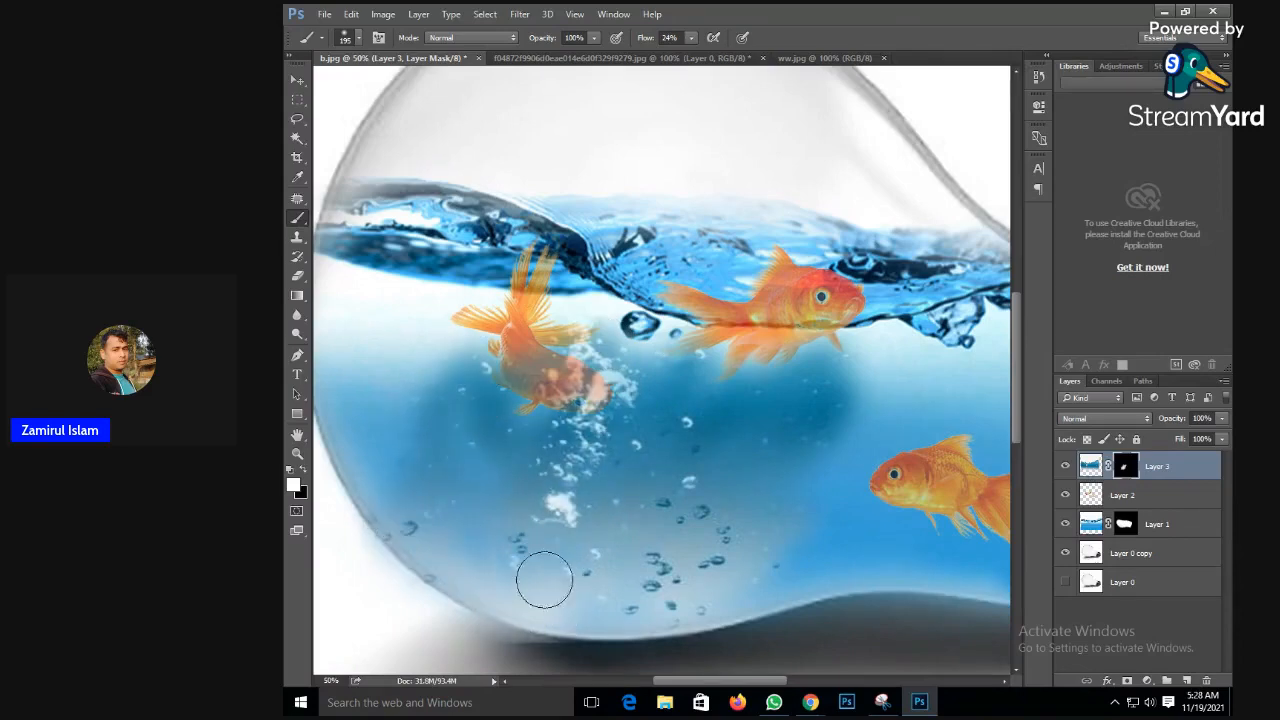
scroll(543, 528, up, 2)
scroll(543, 528, left, 3)
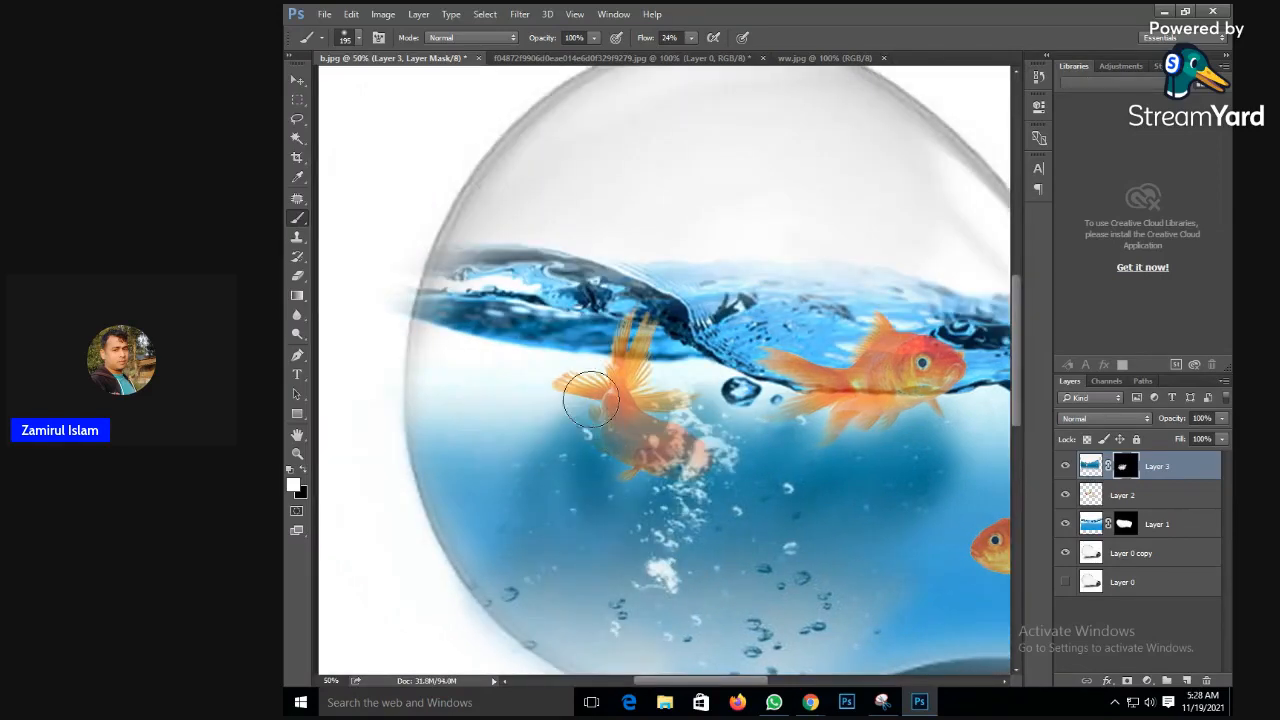
mouse_move(591, 400)
mouse_down()
mouse_move(607, 509)
mouse_move(627, 465)
mouse_move(685, 447)
mouse_move(611, 465)
mouse_move(705, 499)
mouse_move(583, 373)
mouse_move(641, 444)
mouse_move(695, 453)
mouse_move(610, 370)
mouse_move(674, 397)
mouse_move(612, 376)
mouse_move(672, 462)
mouse_up()
drag(620, 373, 560, 408)
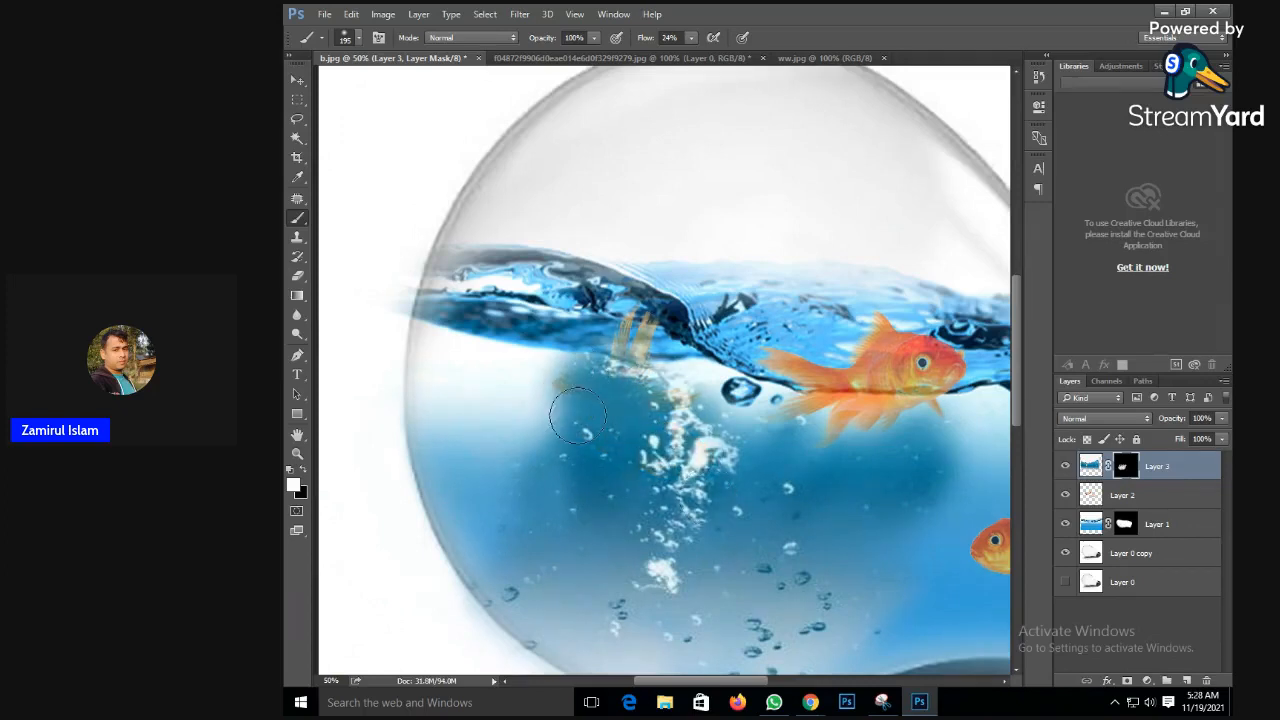
mouse_move(898, 415)
mouse_down()
mouse_move(726, 427)
mouse_move(843, 409)
mouse_move(941, 371)
mouse_move(888, 403)
mouse_move(894, 446)
mouse_move(955, 445)
mouse_up()
drag(854, 456, 651, 456)
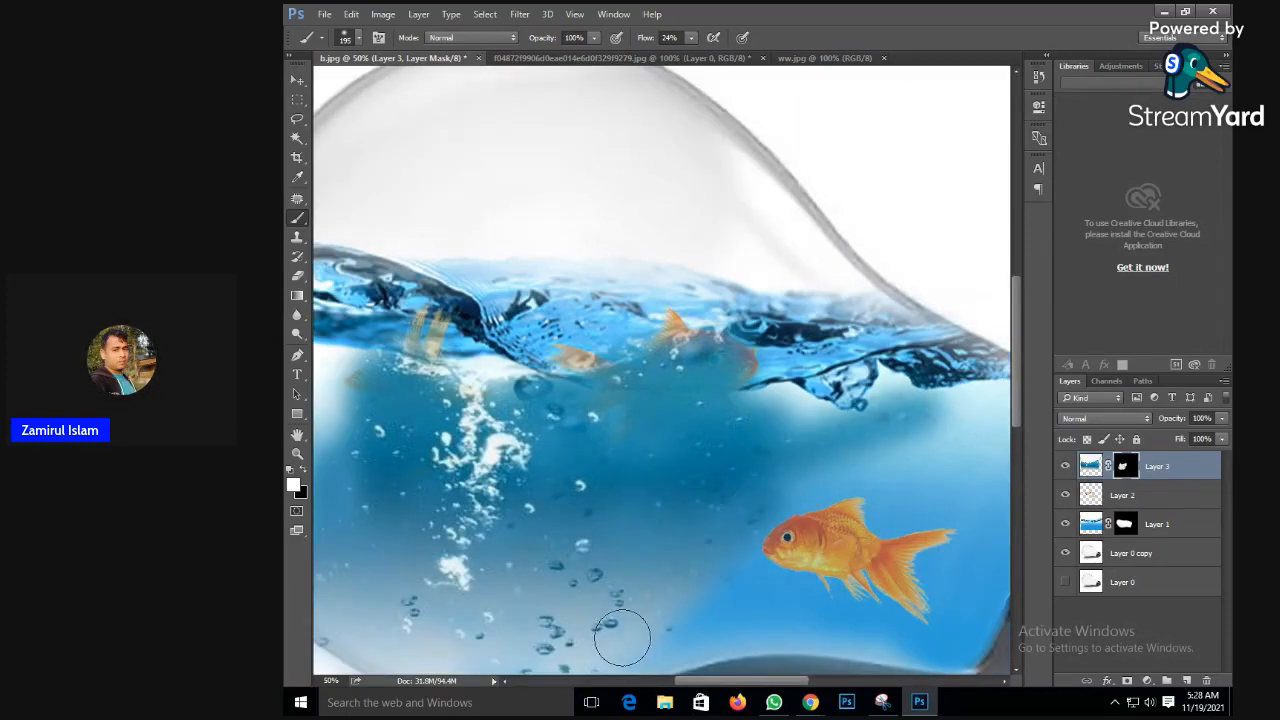
drag(629, 643, 553, 614)
drag(501, 507, 691, 527)
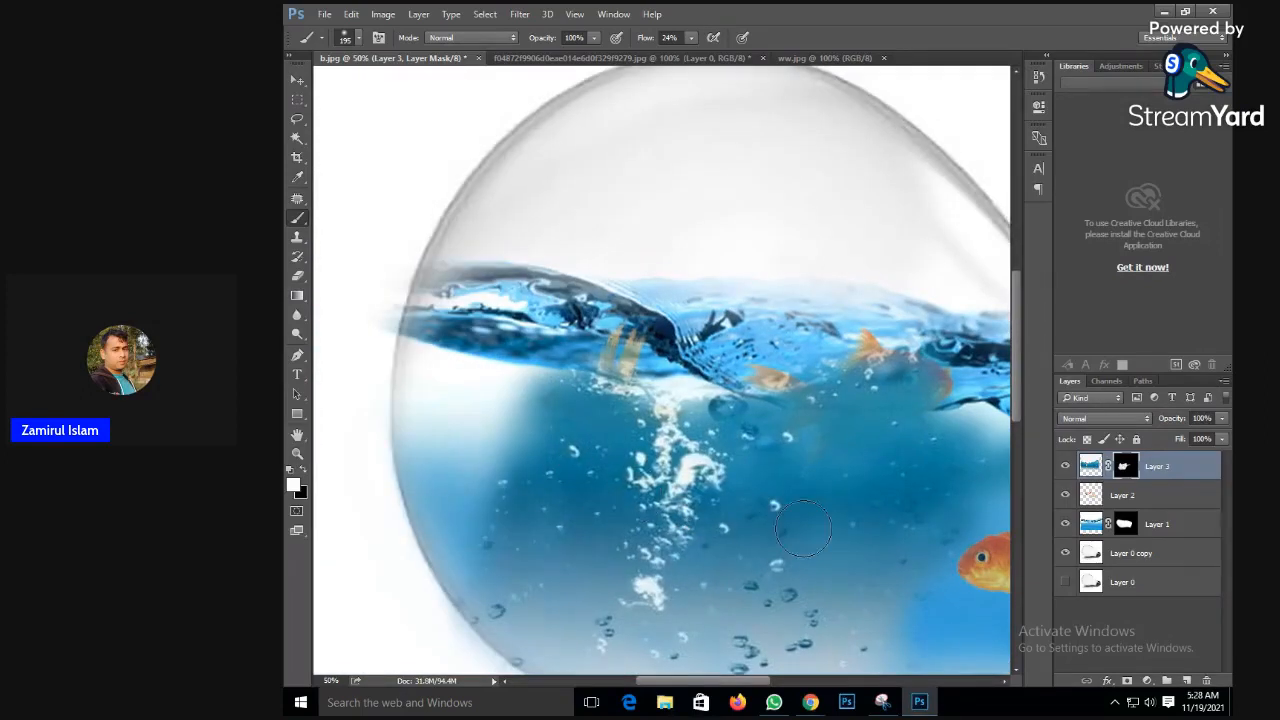
scroll(686, 553, down, 1)
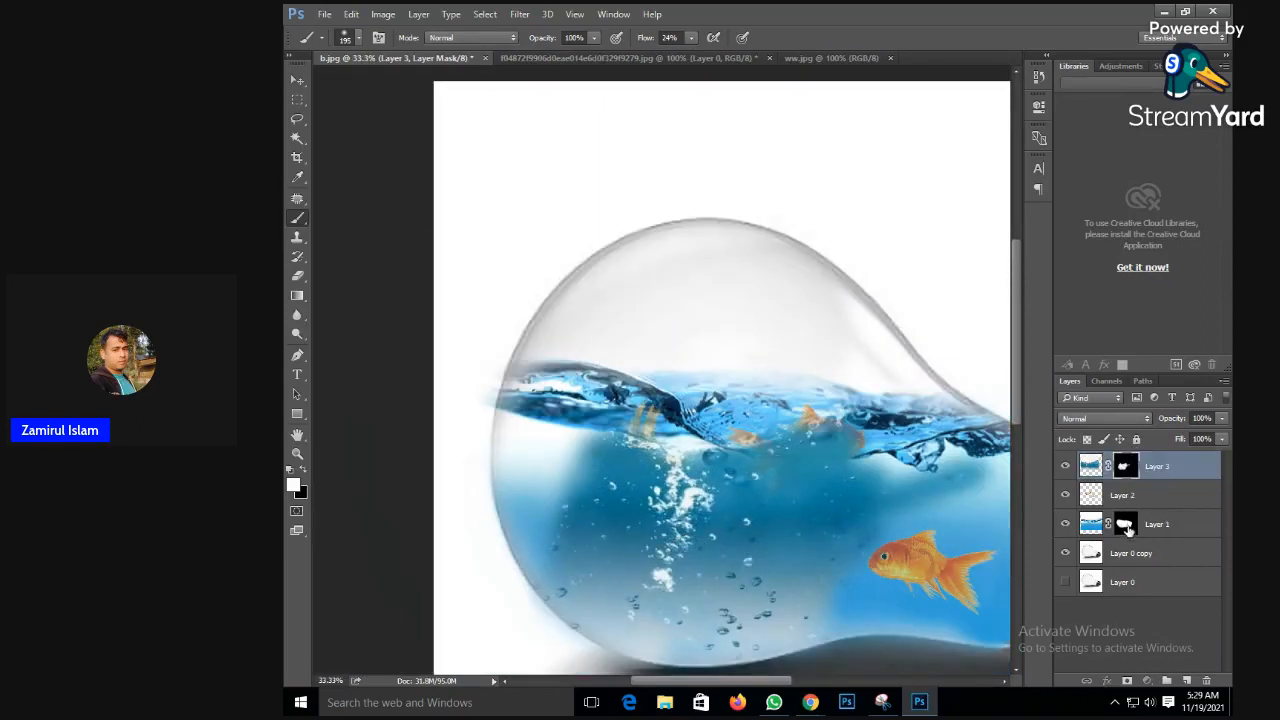
- Move the goldfish layer above the bubbly water layer and check the whole bulb
drag(1116, 504, 1121, 460)
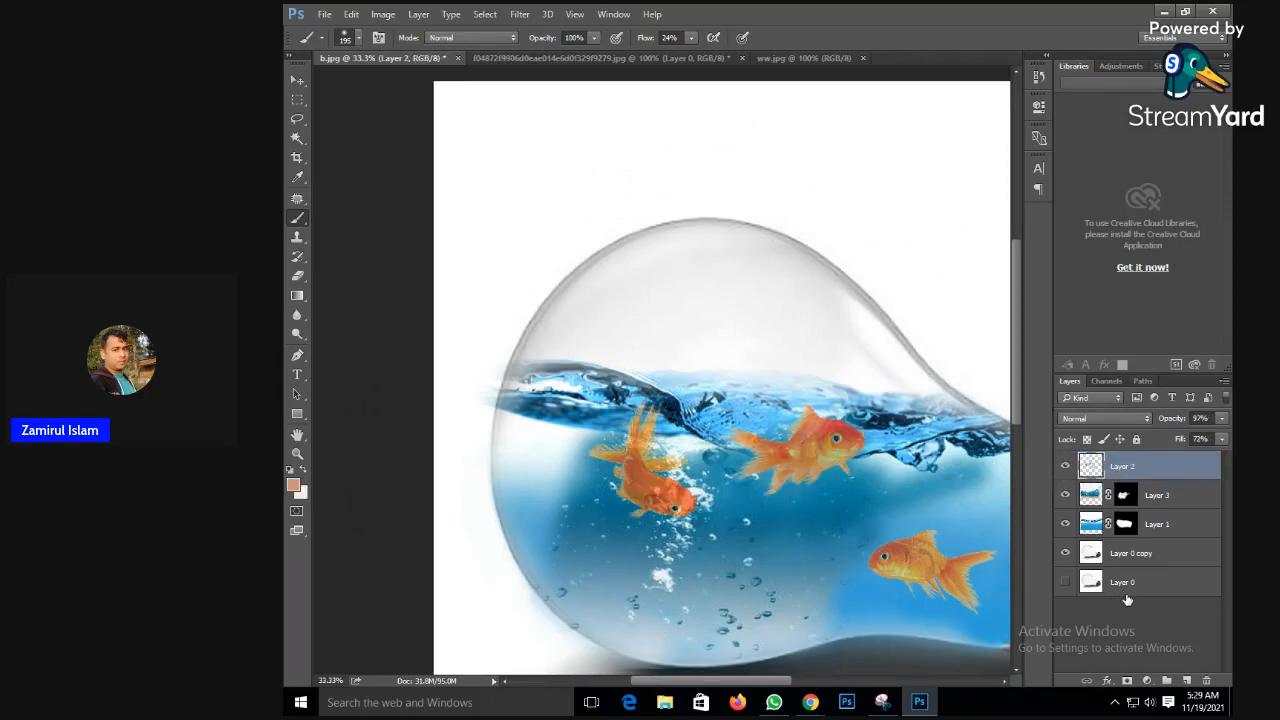
alt+click(700, 554)
alt+click(686, 435)
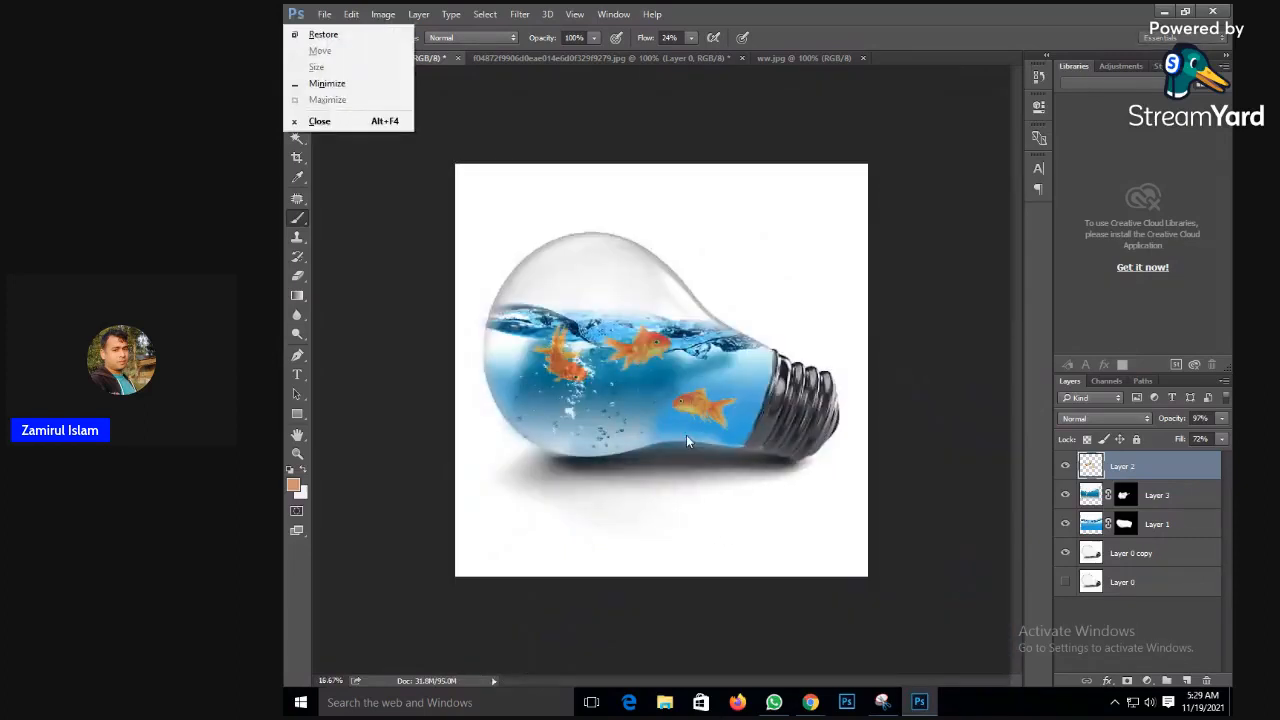
ctrl+click(618, 398)
ctrl+click(640, 402)
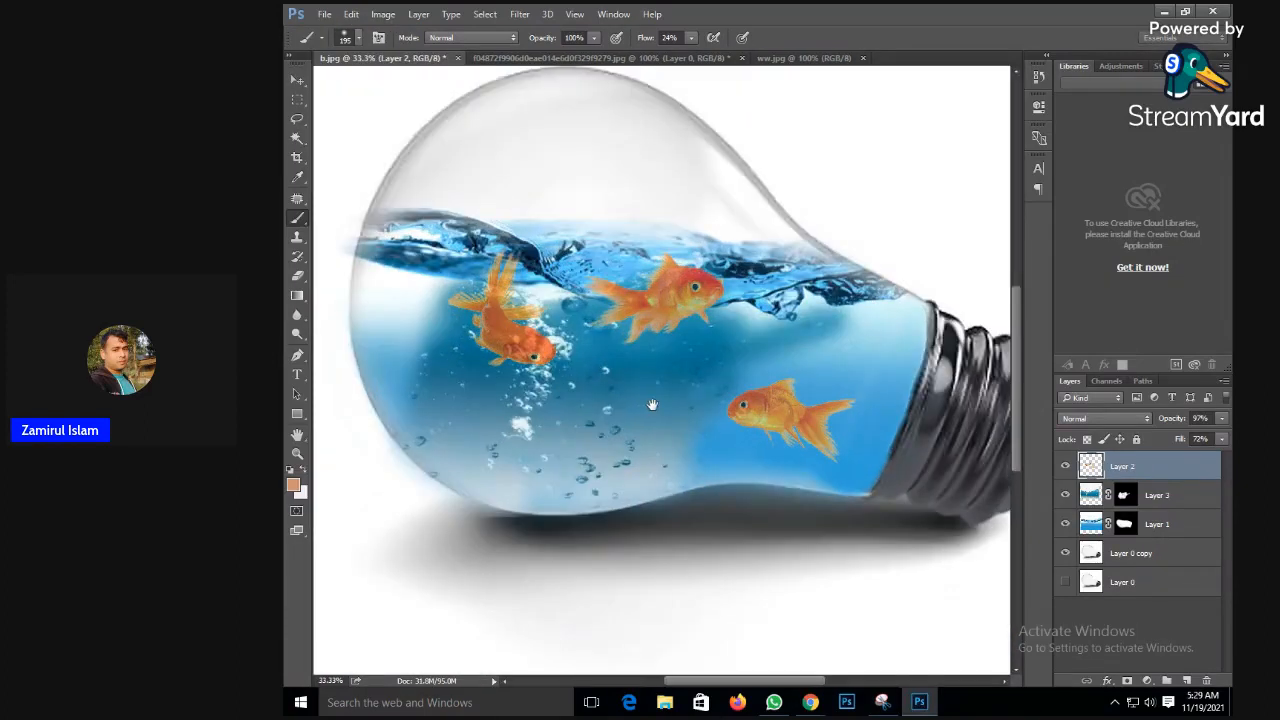
drag(652, 404, 656, 422)
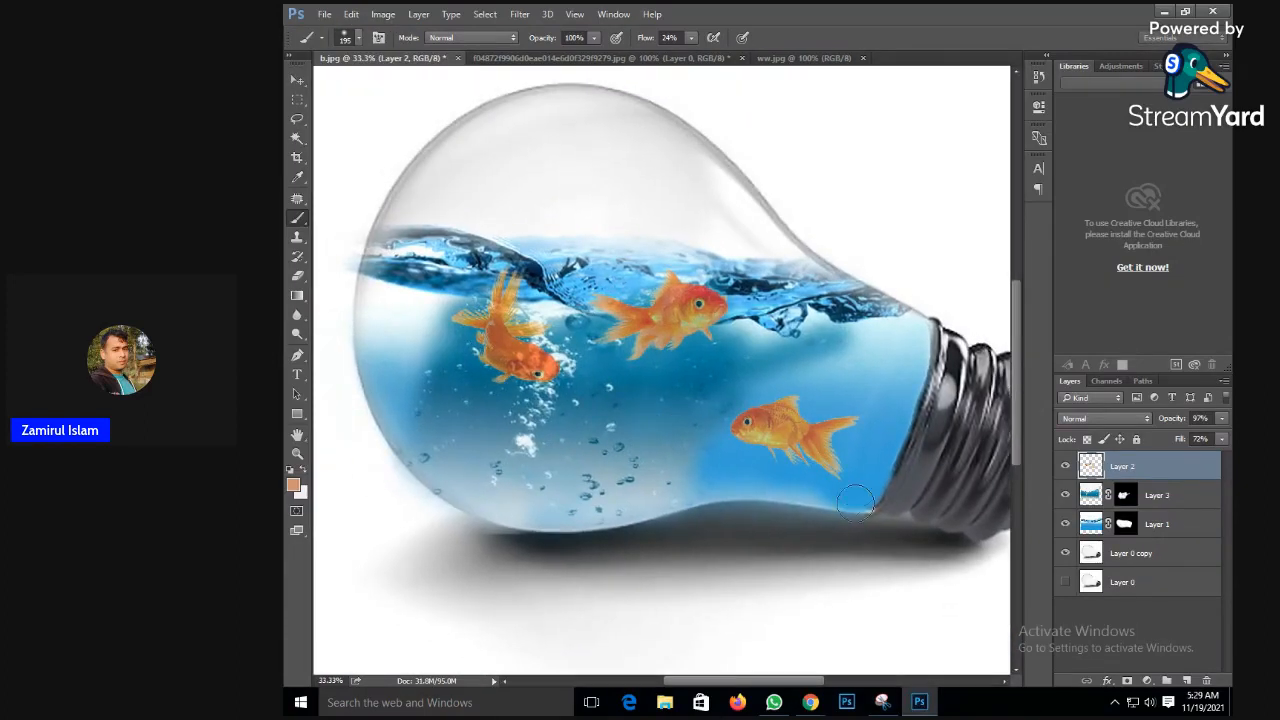
- Enlarge the brush to 1163 px and paint white on the bubbly water layer's mask to reveal the water across the whole bulb
right_click(654, 399)
click(818, 434)
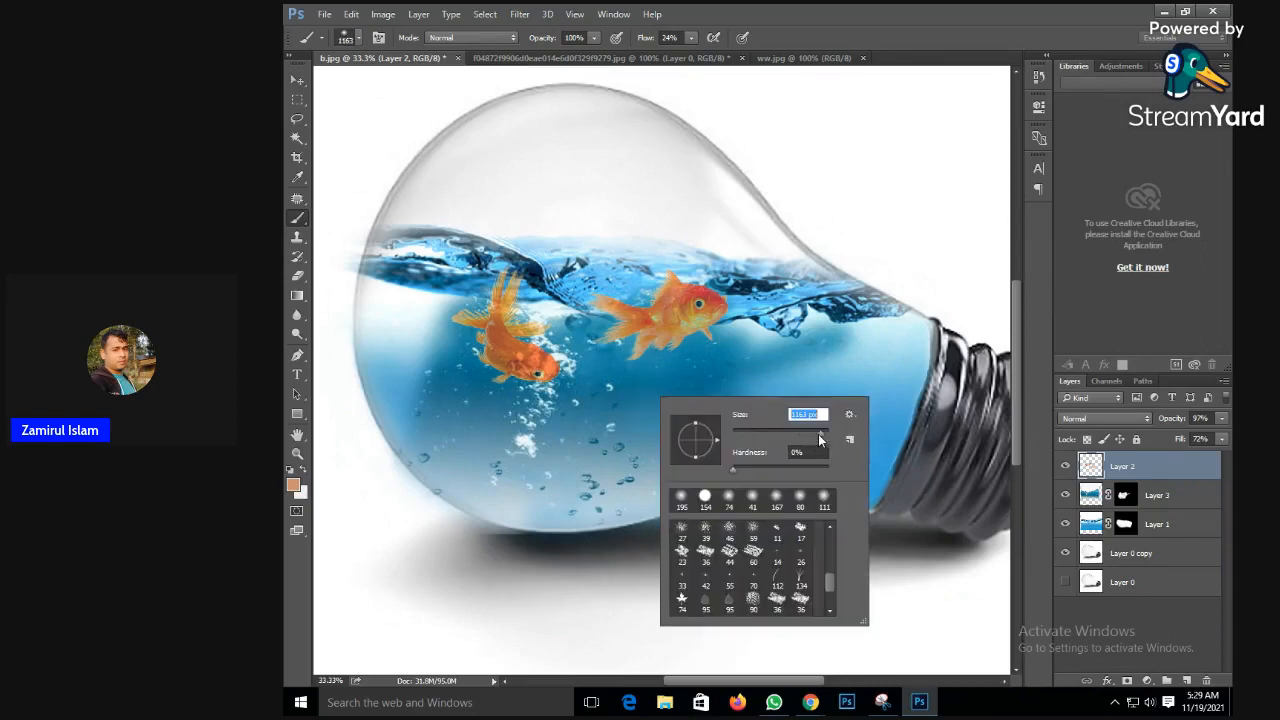
key(Return)
drag(760, 432, 808, 395)
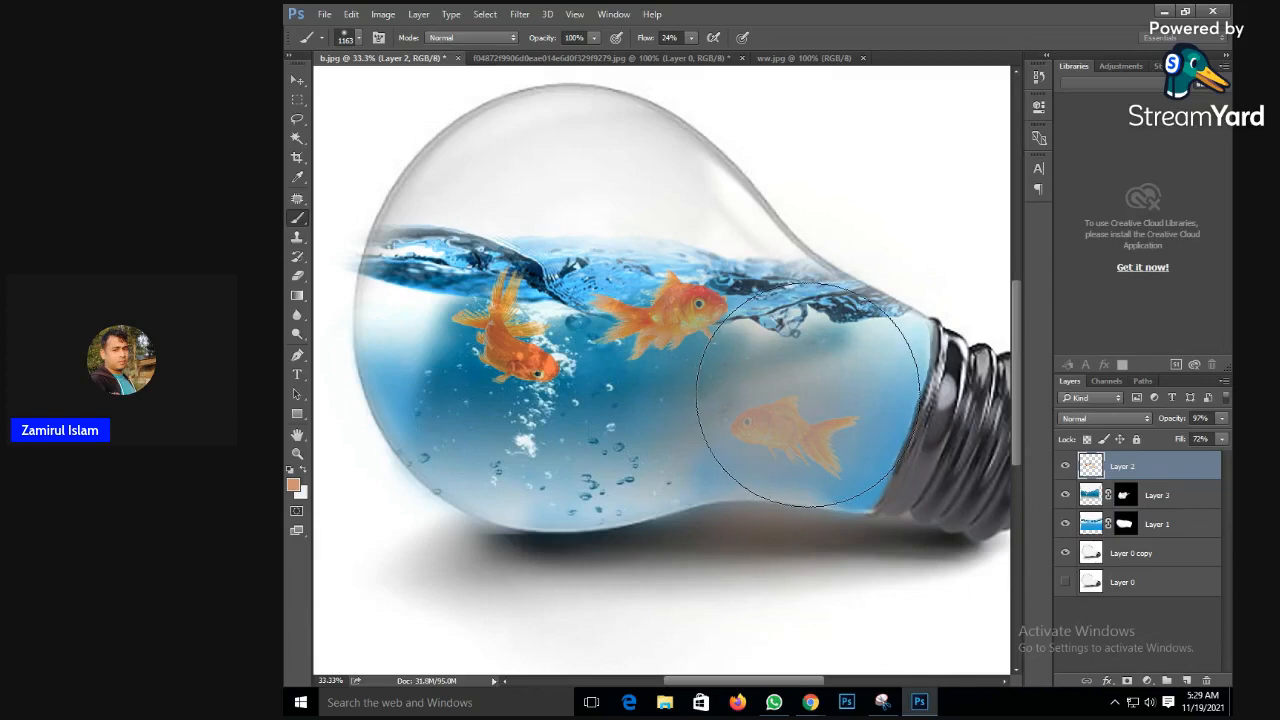
key(ctrl+z)
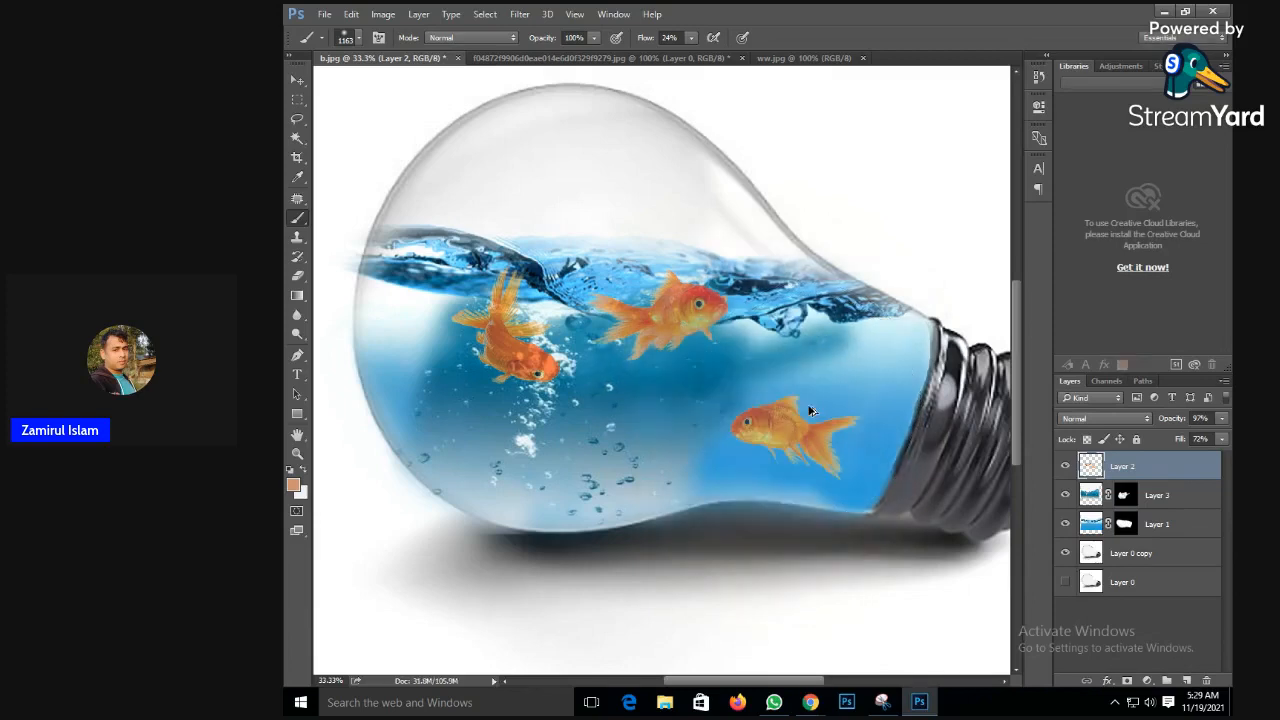
click(1122, 496)
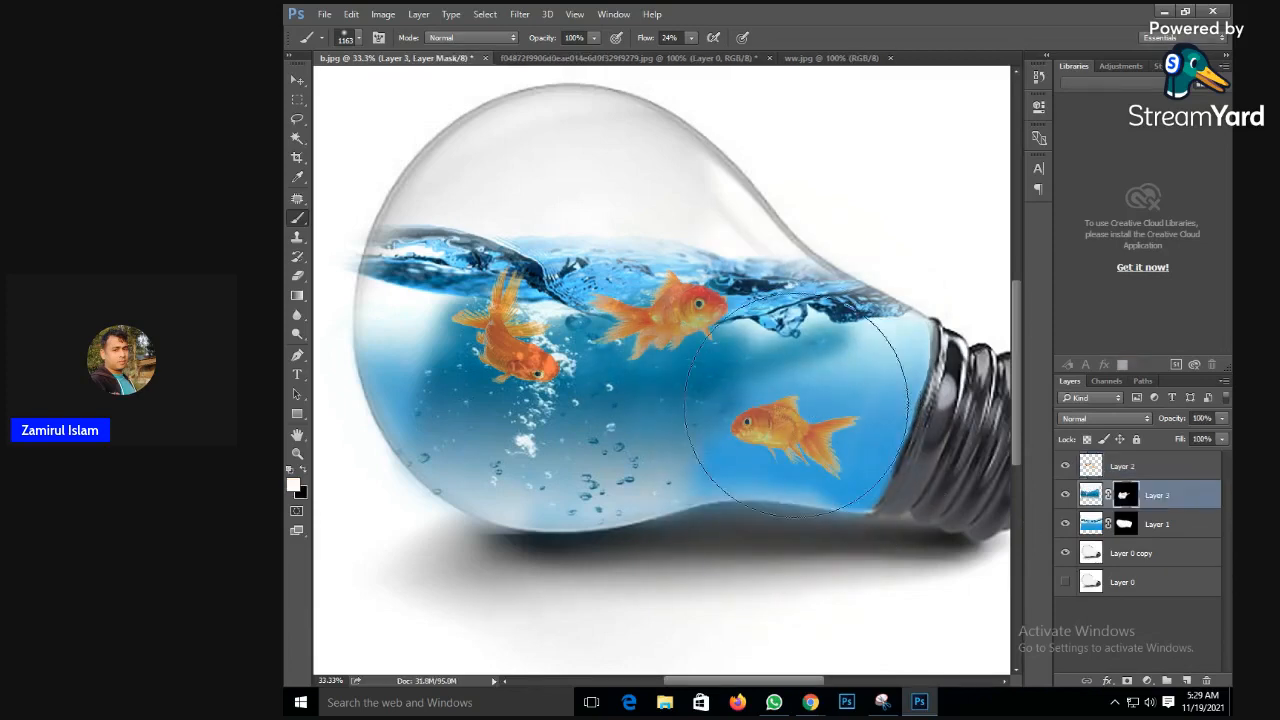
mouse_move(785, 405)
mouse_down()
mouse_move(787, 441)
mouse_move(811, 405)
mouse_move(799, 367)
mouse_move(673, 345)
mouse_move(465, 352)
mouse_move(409, 319)
mouse_move(388, 337)
mouse_move(406, 400)
mouse_move(378, 325)
mouse_move(395, 349)
mouse_move(616, 411)
mouse_move(570, 447)
mouse_move(577, 458)
mouse_move(727, 435)
mouse_move(801, 376)
mouse_move(447, 328)
mouse_move(424, 297)
mouse_move(751, 315)
mouse_move(807, 392)
mouse_move(845, 379)
mouse_move(829, 464)
mouse_move(805, 496)
mouse_move(843, 465)
mouse_move(451, 425)
mouse_move(720, 462)
mouse_move(701, 425)
mouse_move(885, 480)
mouse_up()
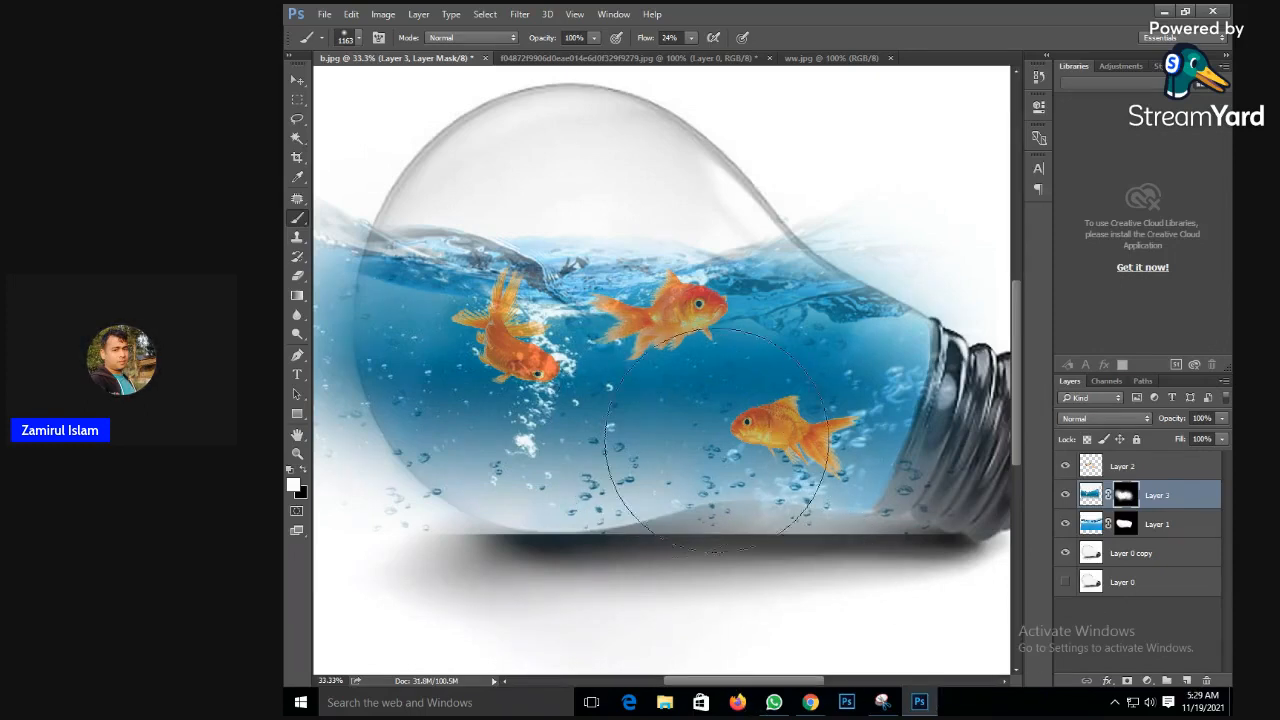
- Reduce the brush to 94 px and paint black on the bubbly water layer's mask just outside the bulb's left edge at the waterline
right_click(681, 385)
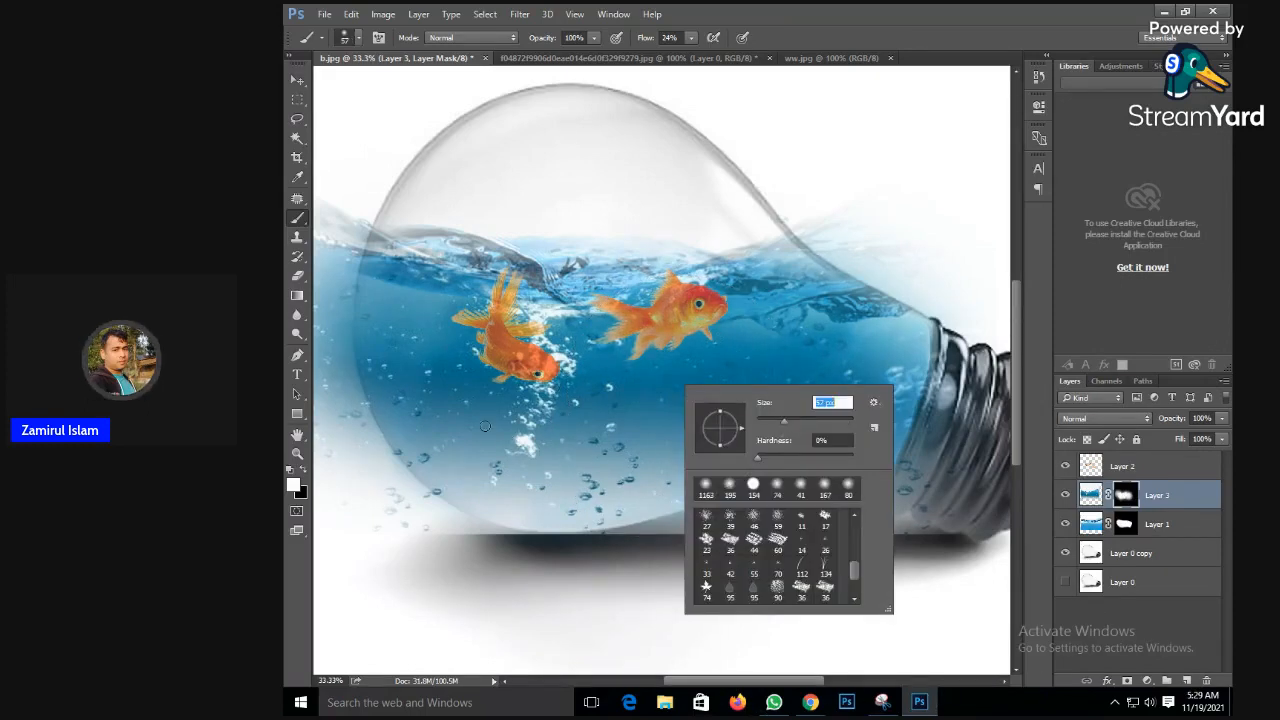
key(BackSpace)
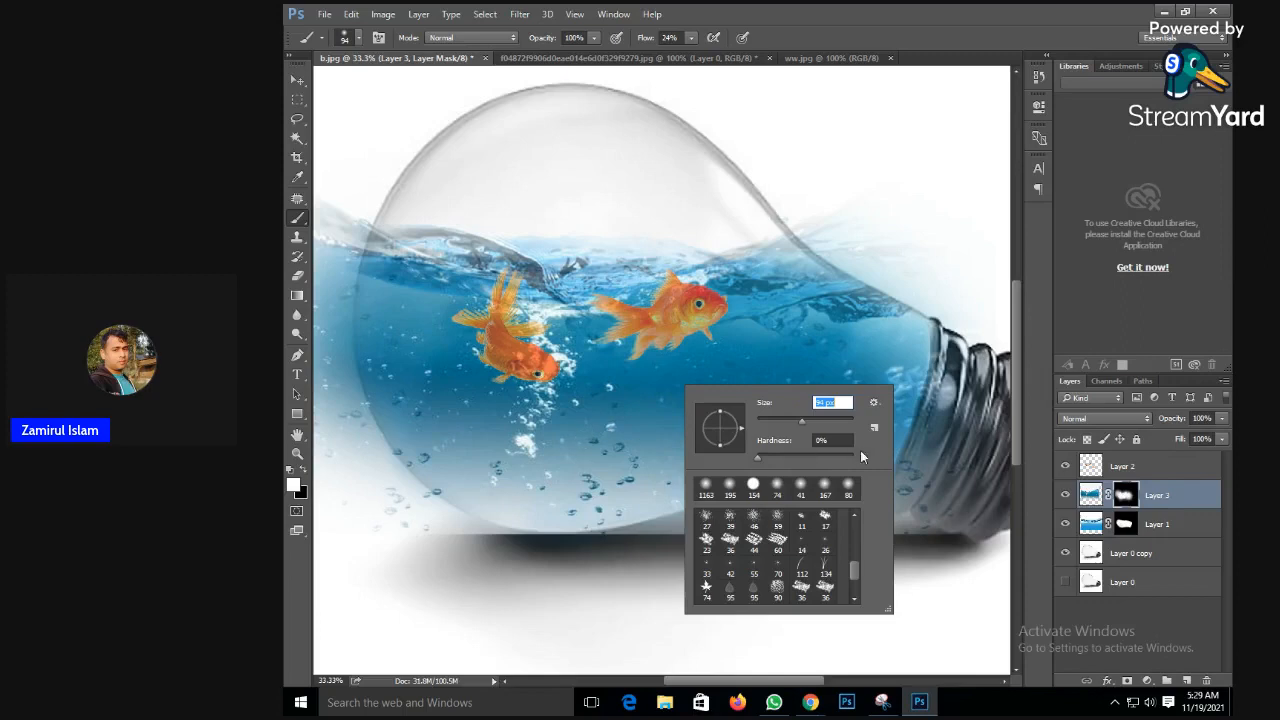
key(Return)
key(Return)
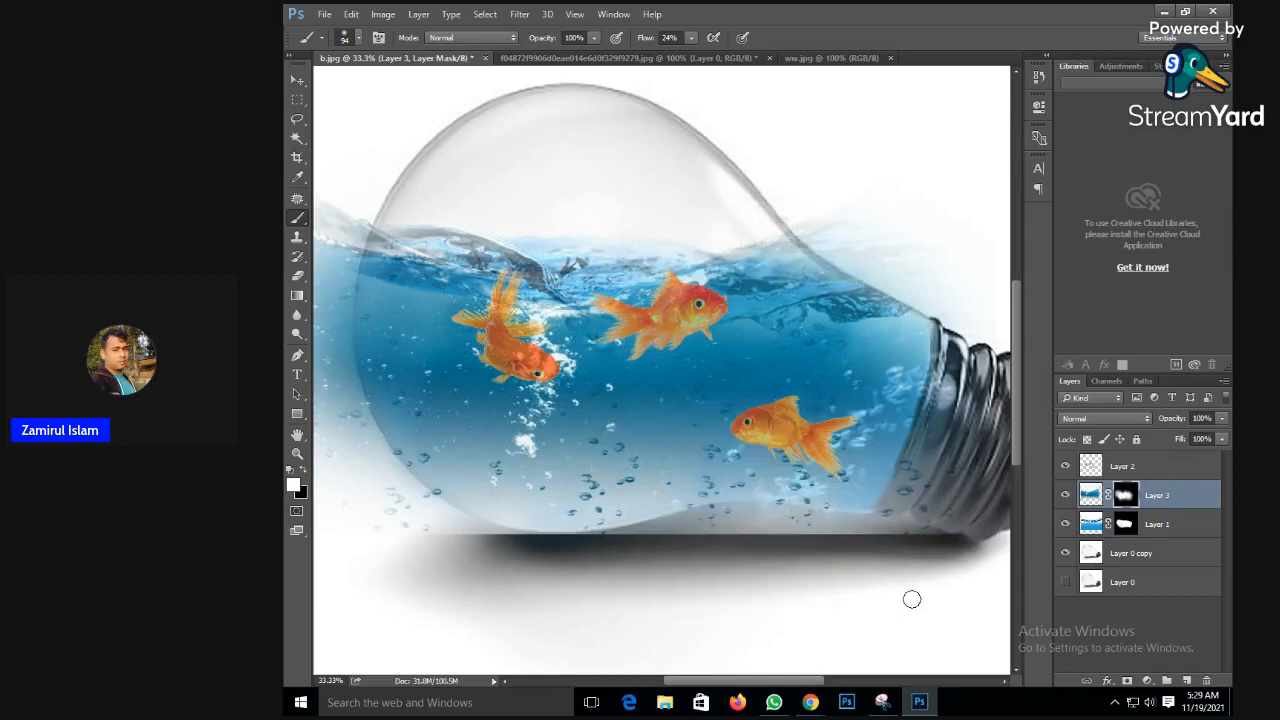
drag(478, 496, 601, 438)
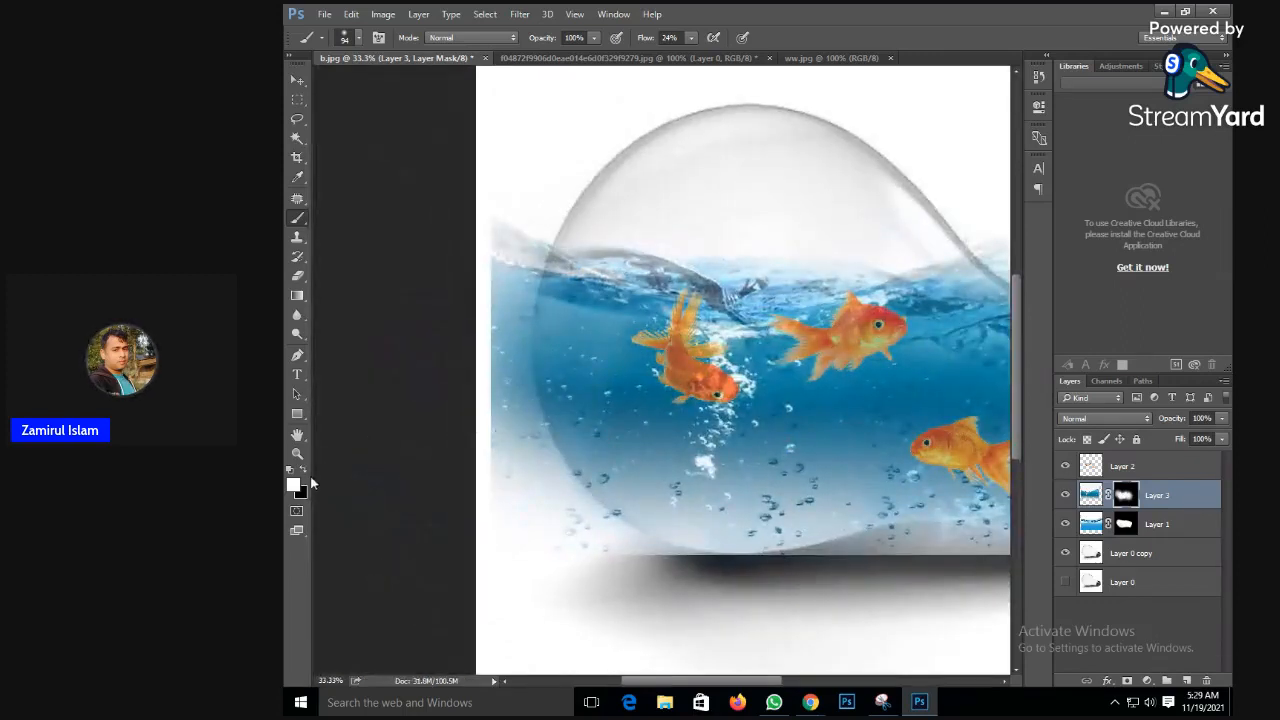
scroll(533, 381, up, 2)
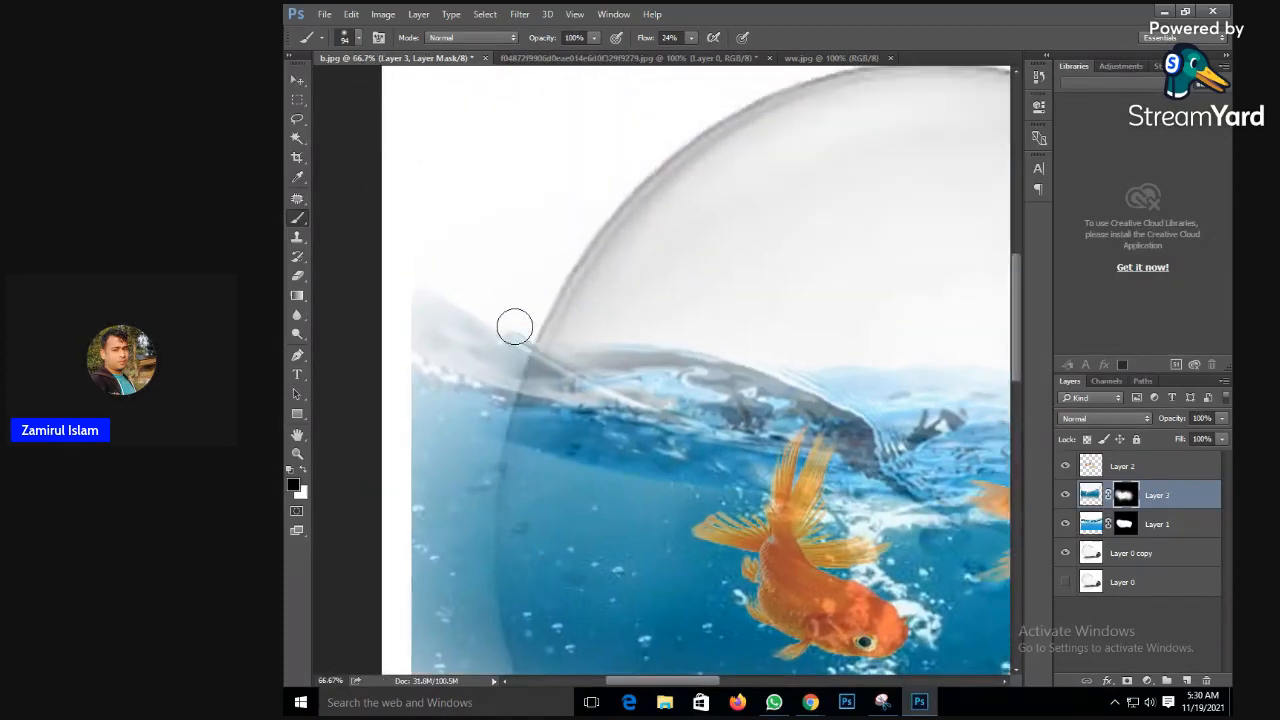
mouse_move(515, 326)
mouse_down()
mouse_move(494, 371)
mouse_move(517, 323)
mouse_move(493, 360)
mouse_up()
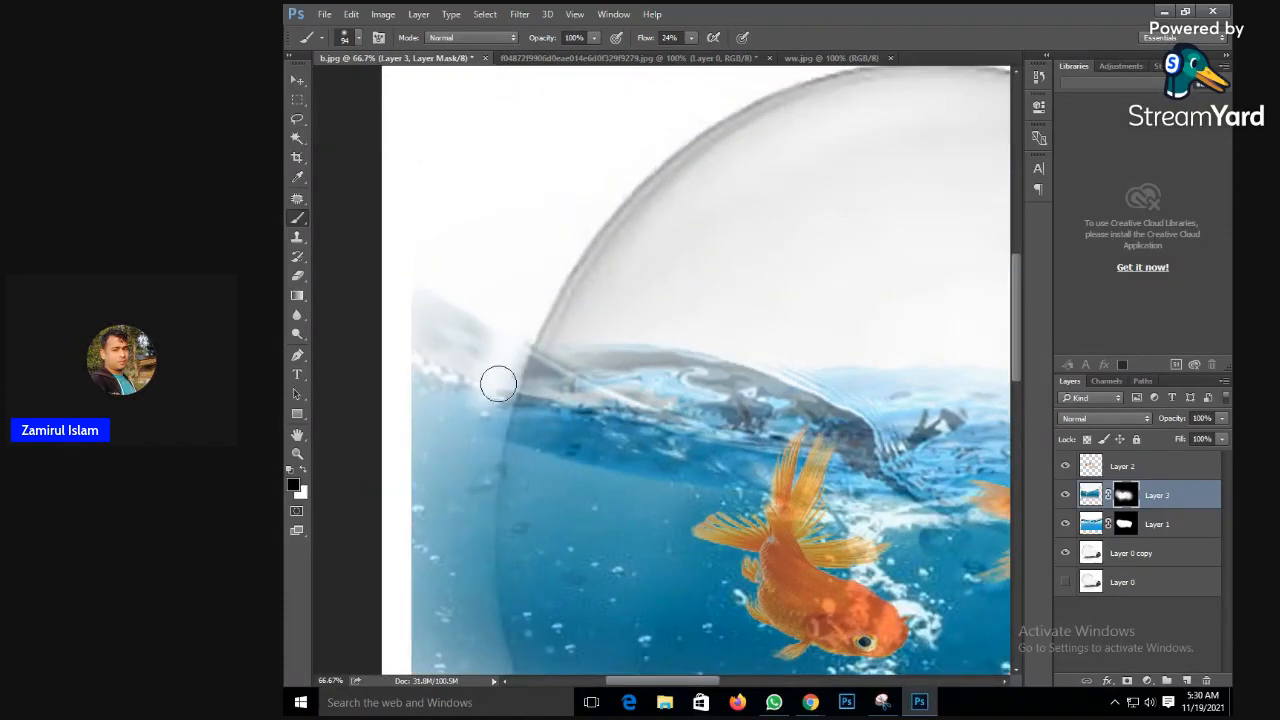
drag(500, 379, 489, 427)
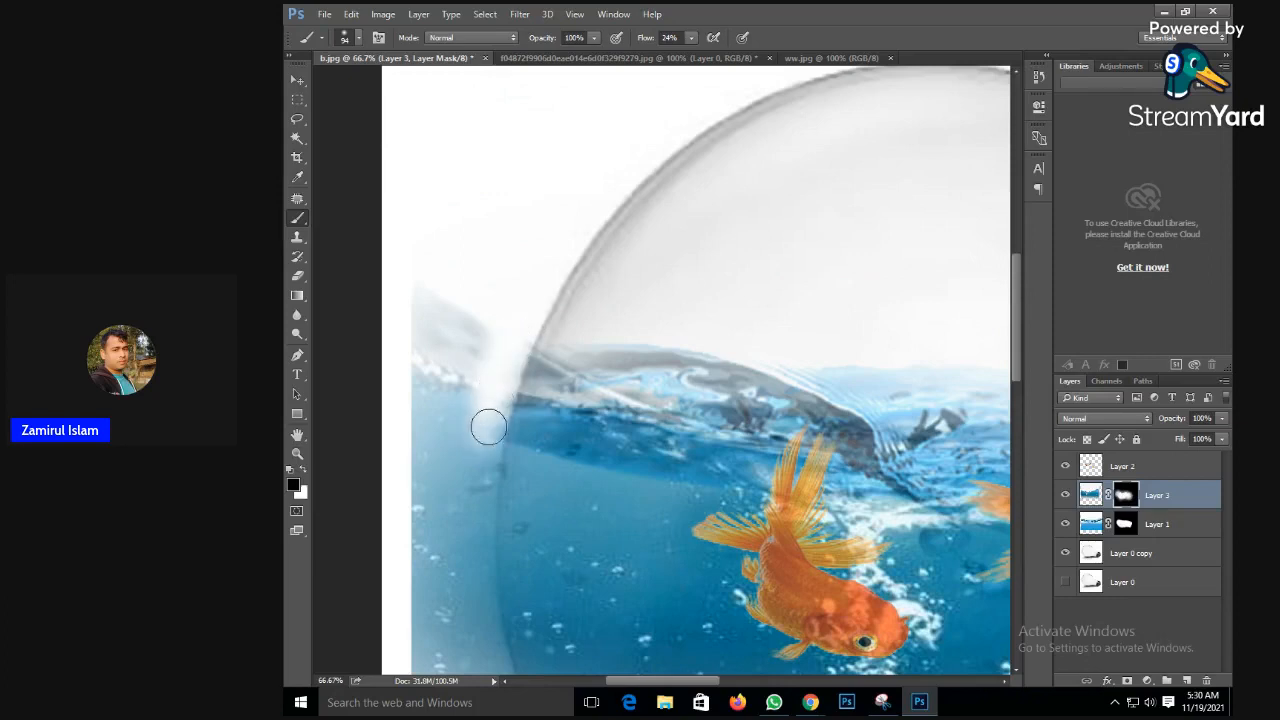
- Raise the brush flow to 49% and paint black on the mask along the outside of the bulb's left edge down to its lower curve
click(693, 38)
drag(689, 54, 710, 54)
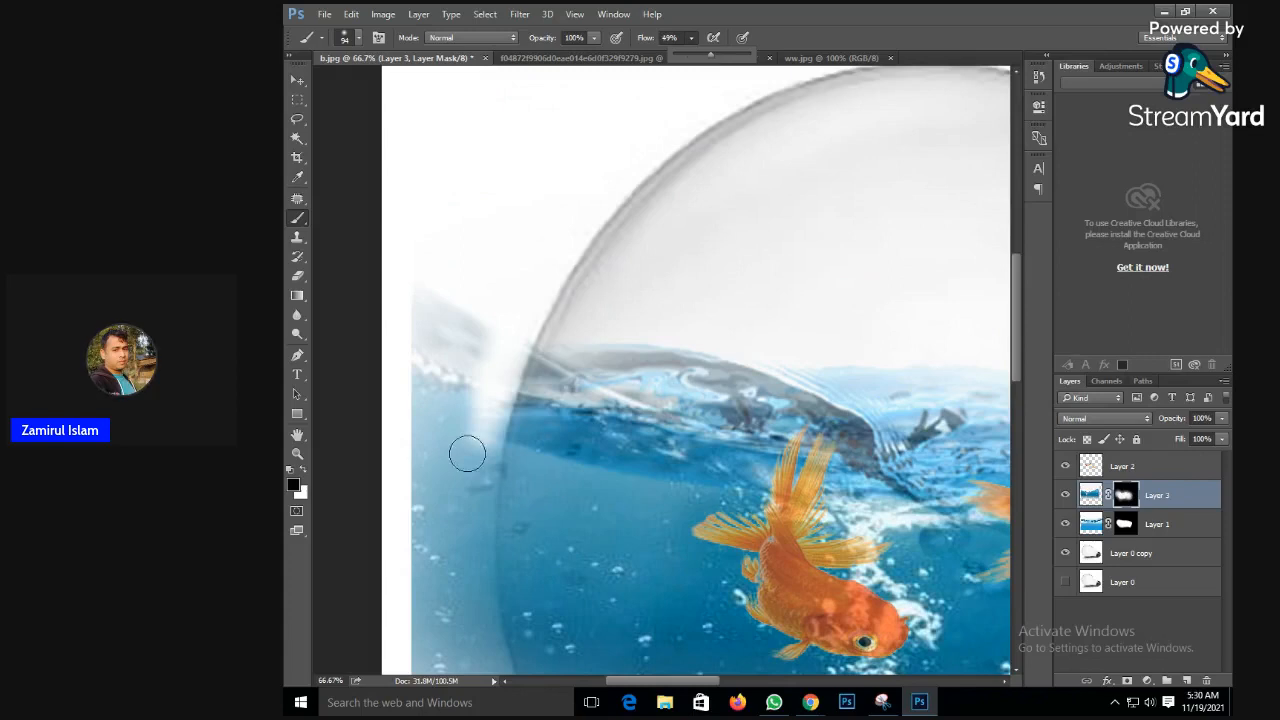
click(510, 357)
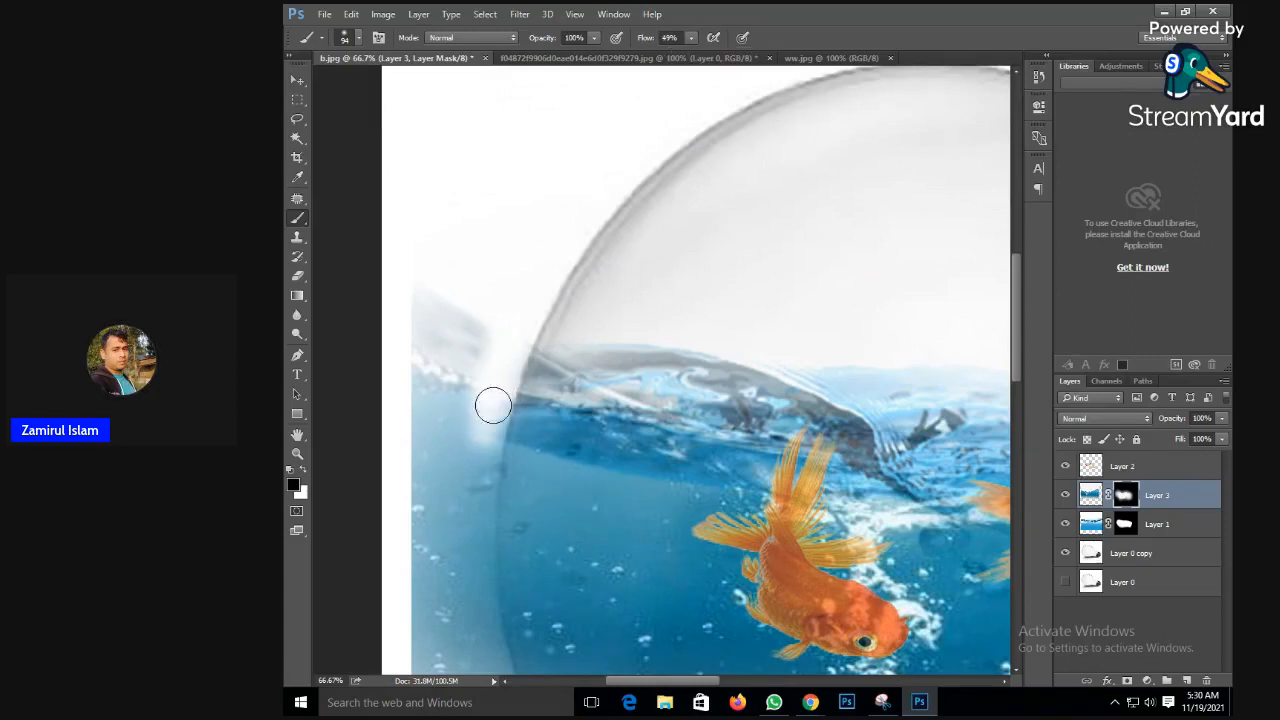
drag(493, 405, 481, 450)
mouse_move(492, 400)
mouse_down()
mouse_move(481, 446)
mouse_move(492, 396)
mouse_move(476, 454)
mouse_move(474, 495)
mouse_move(488, 450)
mouse_move(474, 520)
mouse_move(473, 504)
mouse_move(476, 483)
mouse_move(482, 541)
mouse_up()
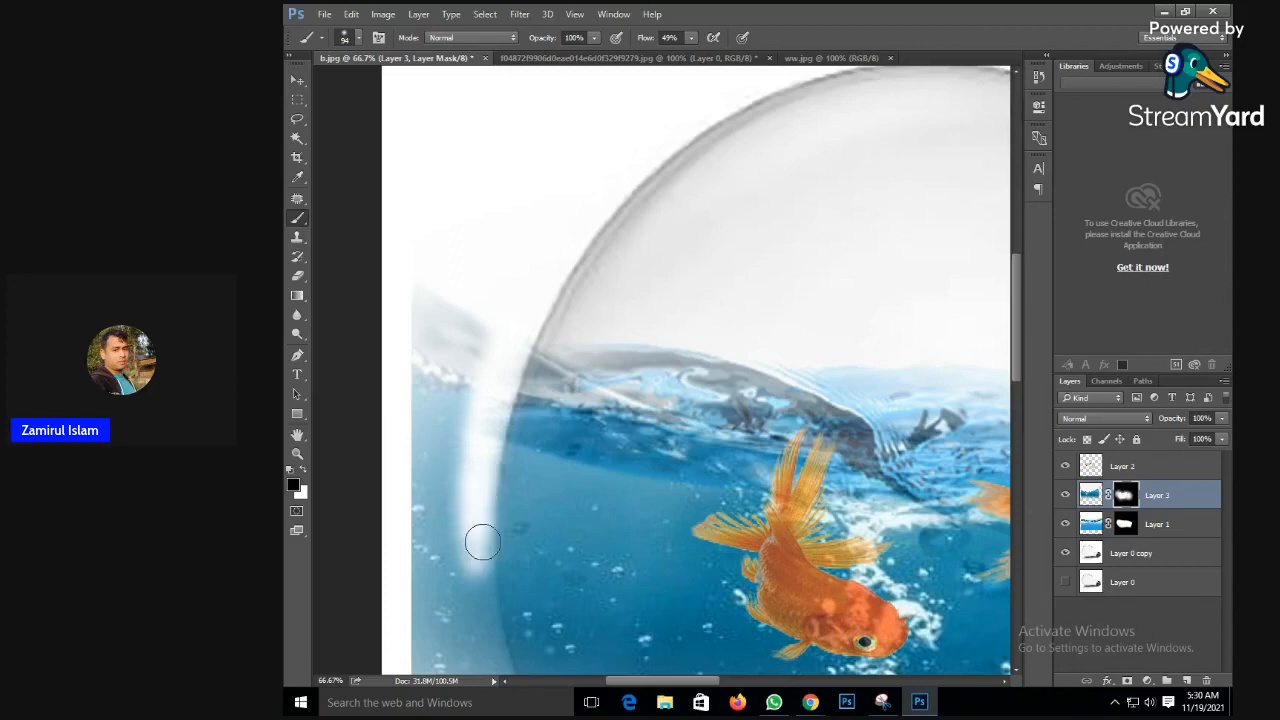
drag(478, 477, 475, 541)
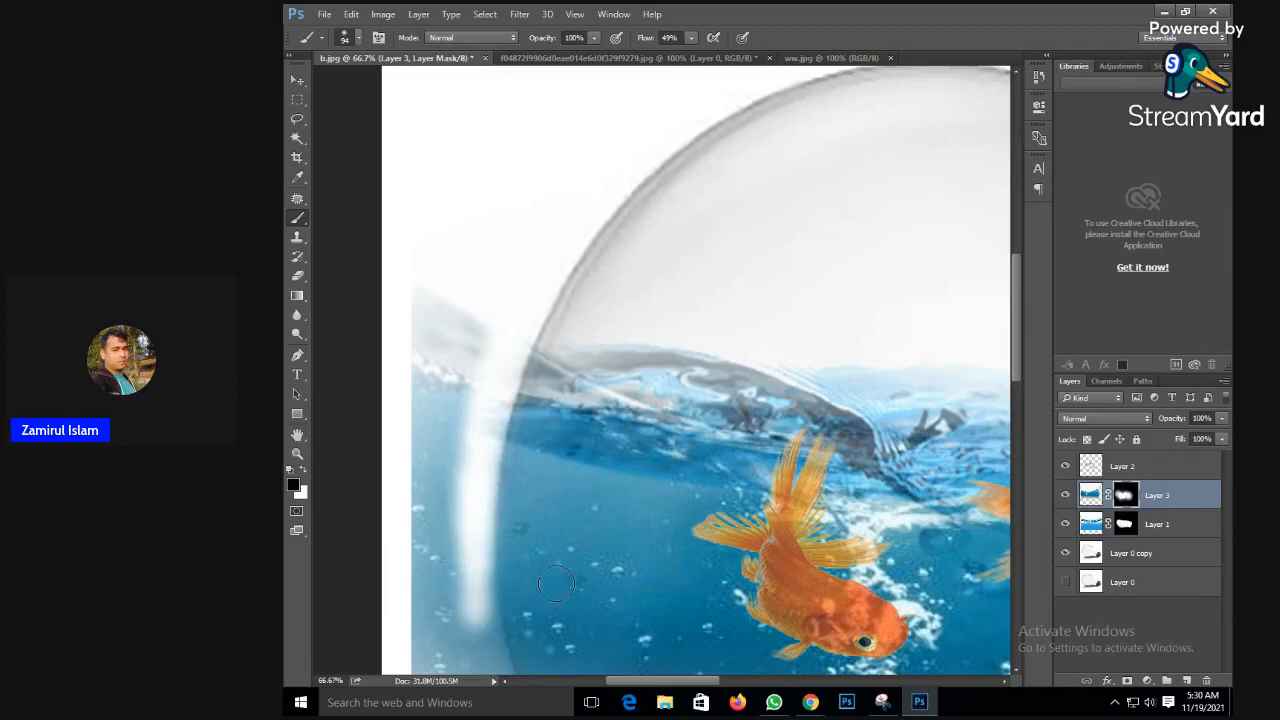
mouse_move(475, 571)
mouse_down()
mouse_move(453, 333)
mouse_move(457, 434)
mouse_move(463, 408)
mouse_up()
mouse_move(453, 348)
mouse_down()
mouse_move(473, 446)
mouse_move(452, 324)
mouse_move(454, 462)
mouse_move(465, 441)
mouse_move(502, 525)
mouse_move(447, 404)
mouse_move(522, 576)
mouse_move(502, 527)
mouse_move(519, 559)
mouse_move(590, 547)
mouse_move(556, 336)
mouse_move(502, 372)
mouse_move(520, 398)
mouse_move(456, 295)
mouse_move(503, 403)
mouse_move(594, 483)
mouse_up()
mouse_move(563, 443)
mouse_down()
mouse_move(534, 431)
mouse_move(560, 443)
mouse_move(548, 437)
mouse_up()
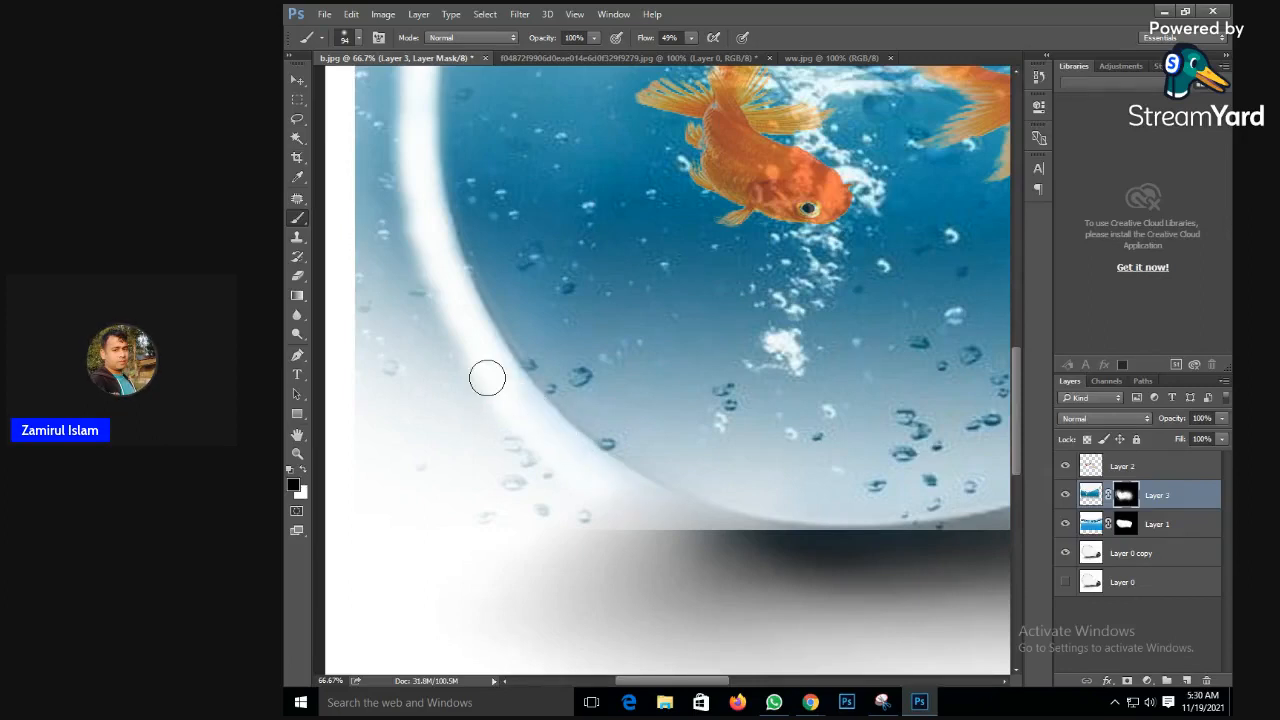
- Mask out the water left below the bulb's lower-left curve and across the white background beside the glass
mouse_move(609, 483)
mouse_down()
mouse_move(708, 540)
mouse_move(736, 580)
mouse_move(733, 561)
mouse_up()
mouse_move(682, 500)
mouse_down()
mouse_move(821, 545)
mouse_move(722, 522)
mouse_move(811, 535)
mouse_up()
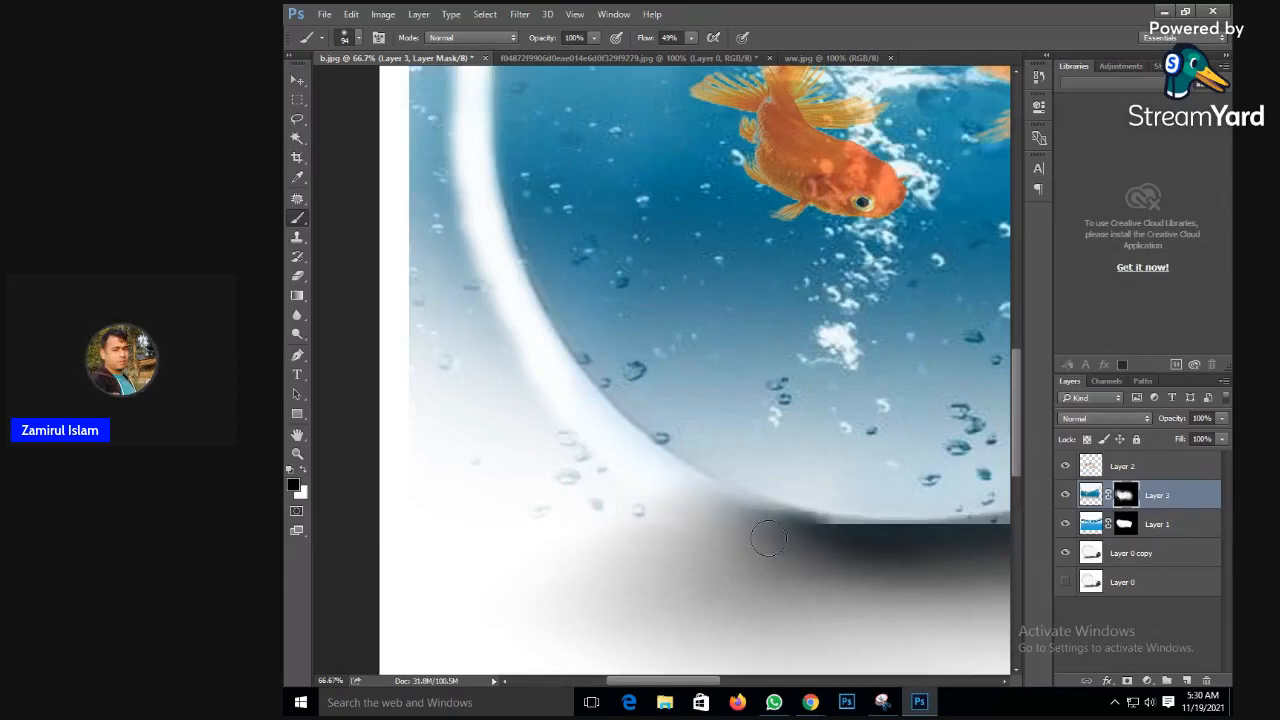
mouse_move(556, 473)
mouse_down()
mouse_move(549, 440)
mouse_move(659, 537)
mouse_move(580, 440)
mouse_move(536, 416)
mouse_move(533, 529)
mouse_move(524, 426)
mouse_move(547, 482)
mouse_move(420, 413)
mouse_move(448, 431)
mouse_move(431, 430)
mouse_move(413, 385)
mouse_move(417, 511)
mouse_move(474, 487)
mouse_move(489, 440)
mouse_move(523, 427)
mouse_move(539, 399)
mouse_move(548, 431)
mouse_move(526, 414)
mouse_move(638, 627)
mouse_move(606, 585)
mouse_move(547, 414)
mouse_move(546, 575)
mouse_move(522, 370)
mouse_move(518, 600)
mouse_move(531, 503)
mouse_move(551, 624)
mouse_move(588, 493)
mouse_move(558, 541)
mouse_move(564, 467)
mouse_move(597, 572)
mouse_move(624, 573)
mouse_move(598, 488)
mouse_move(592, 505)
mouse_move(547, 457)
mouse_move(556, 527)
mouse_move(546, 338)
mouse_move(533, 519)
mouse_move(545, 315)
mouse_move(555, 480)
mouse_move(543, 325)
mouse_move(575, 497)
mouse_move(569, 209)
mouse_move(535, 393)
mouse_move(526, 277)
mouse_move(560, 164)
mouse_move(561, 354)
mouse_move(561, 119)
mouse_move(532, 327)
mouse_move(532, 113)
mouse_move(523, 256)
mouse_move(571, 141)
mouse_move(578, 205)
mouse_move(596, 193)
mouse_move(619, 112)
mouse_move(577, 274)
mouse_move(611, 200)
mouse_move(609, 285)
mouse_move(616, 224)
mouse_move(605, 283)
mouse_move(618, 242)
mouse_move(598, 299)
mouse_up()
scroll(548, 456, up, 3)
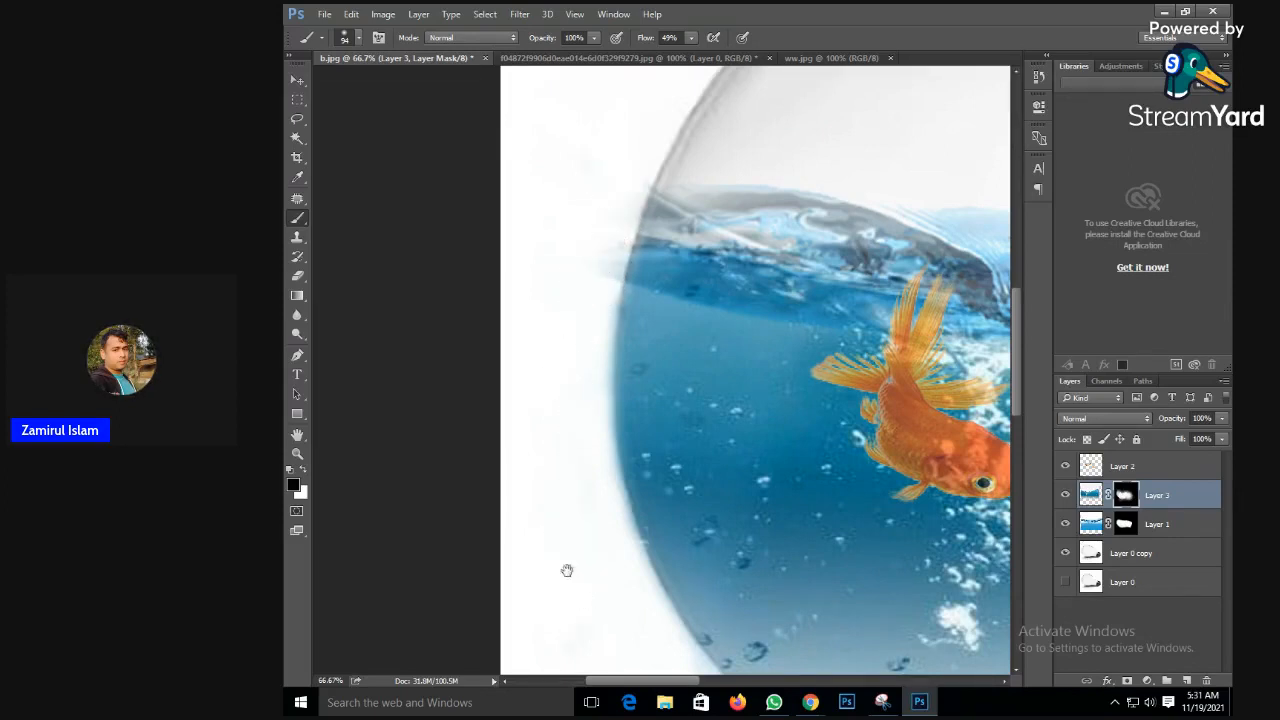
drag(566, 570, 545, 424)
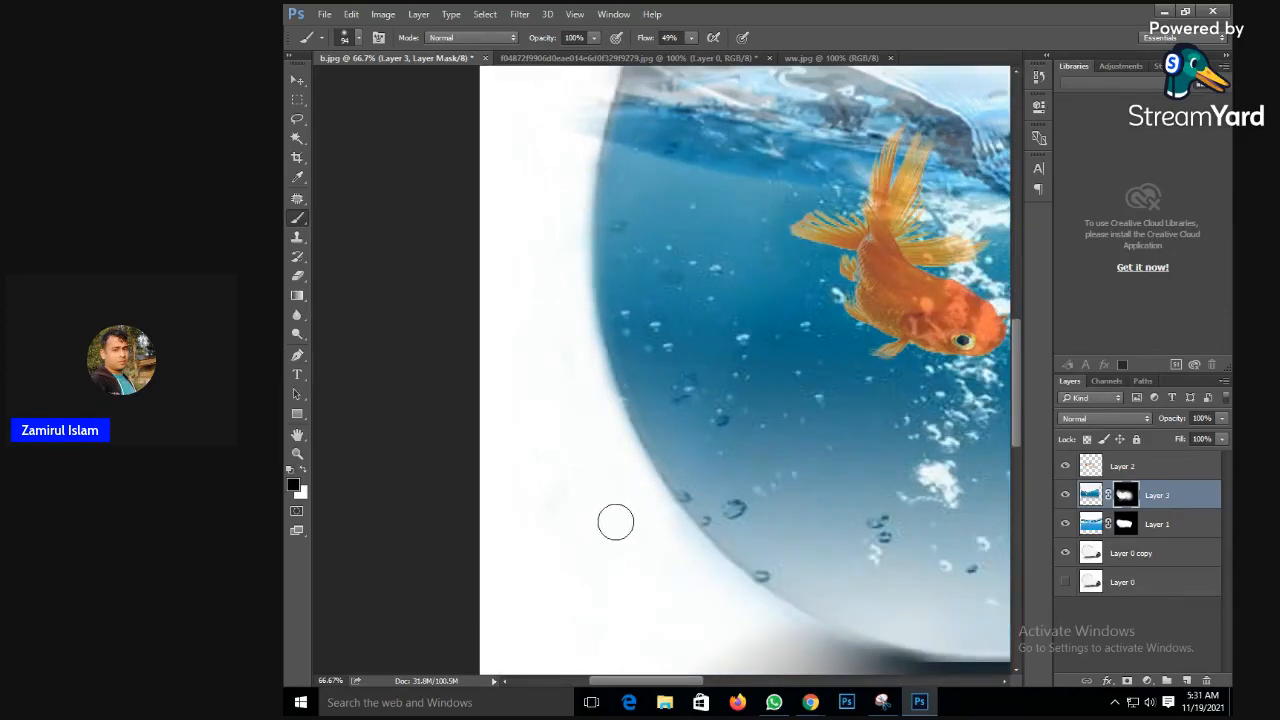
- Paint black on the mask along the bulb's underside to hide the water over the shadow, from the round bottom to the screw base
drag(802, 570, 655, 374)
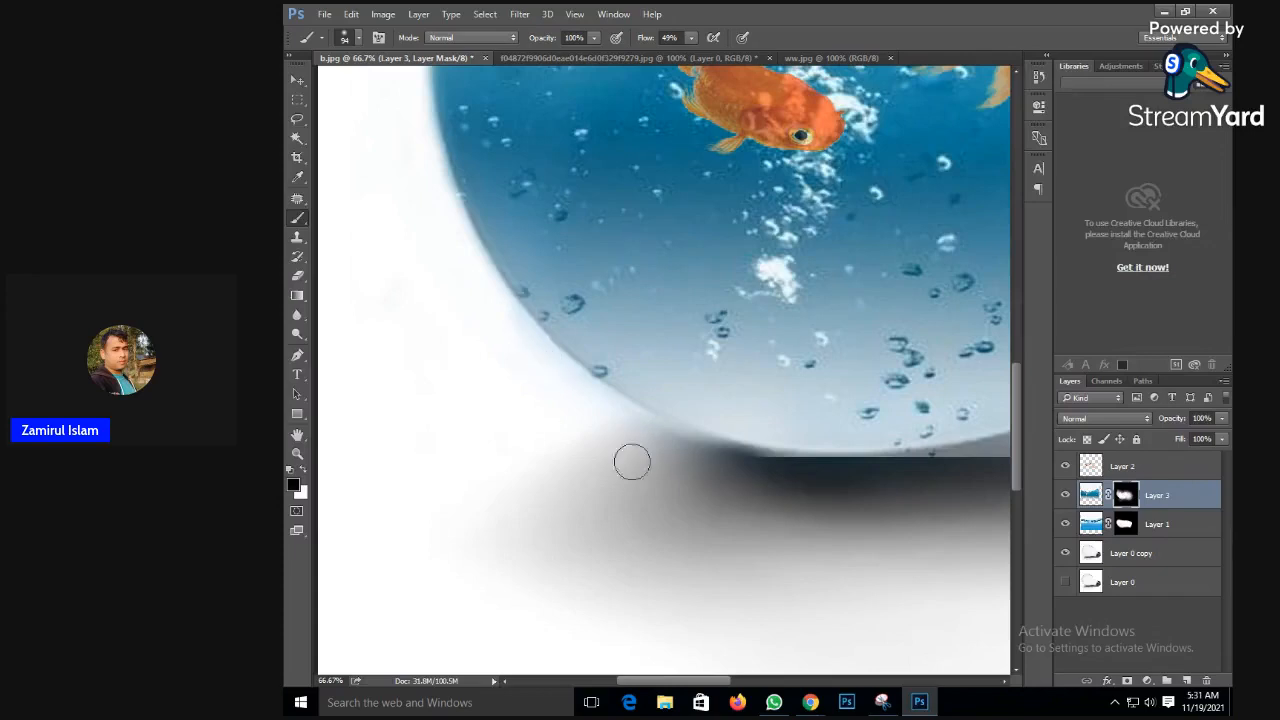
drag(743, 467, 889, 481)
drag(763, 477, 1003, 460)
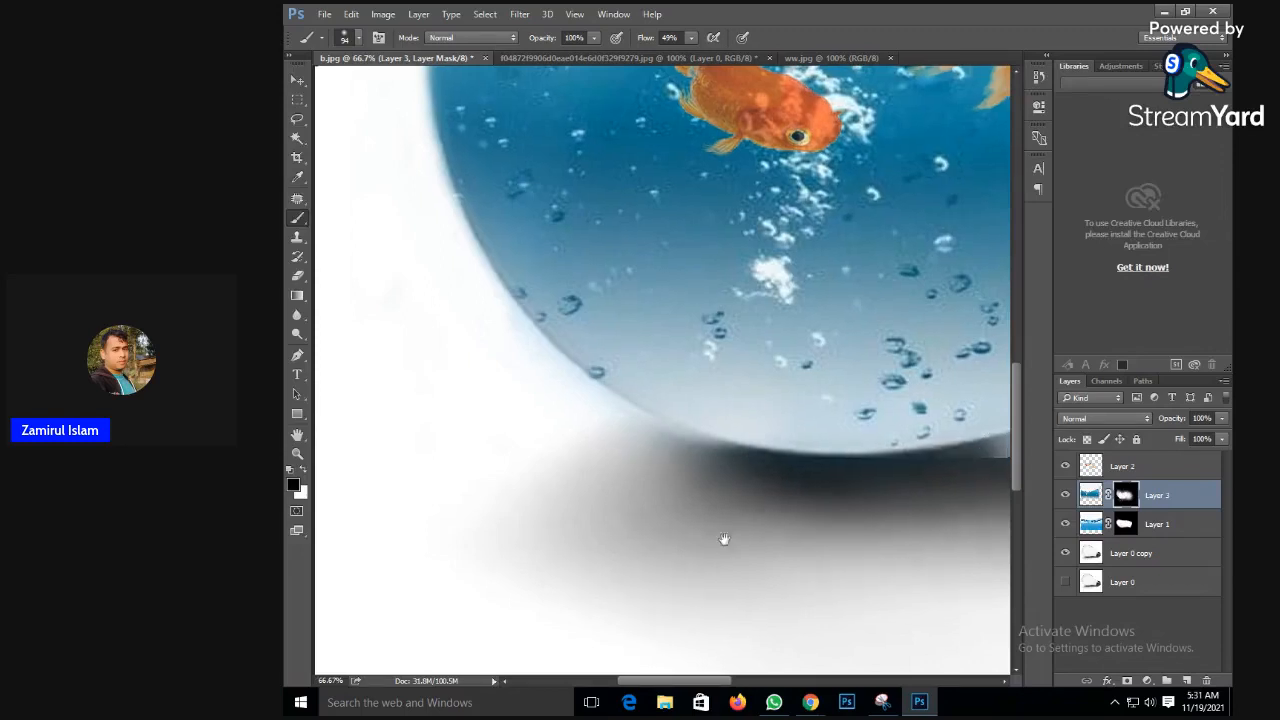
mouse_move(724, 540)
mouse_down()
mouse_move(500, 571)
mouse_move(434, 543)
mouse_move(521, 502)
mouse_up()
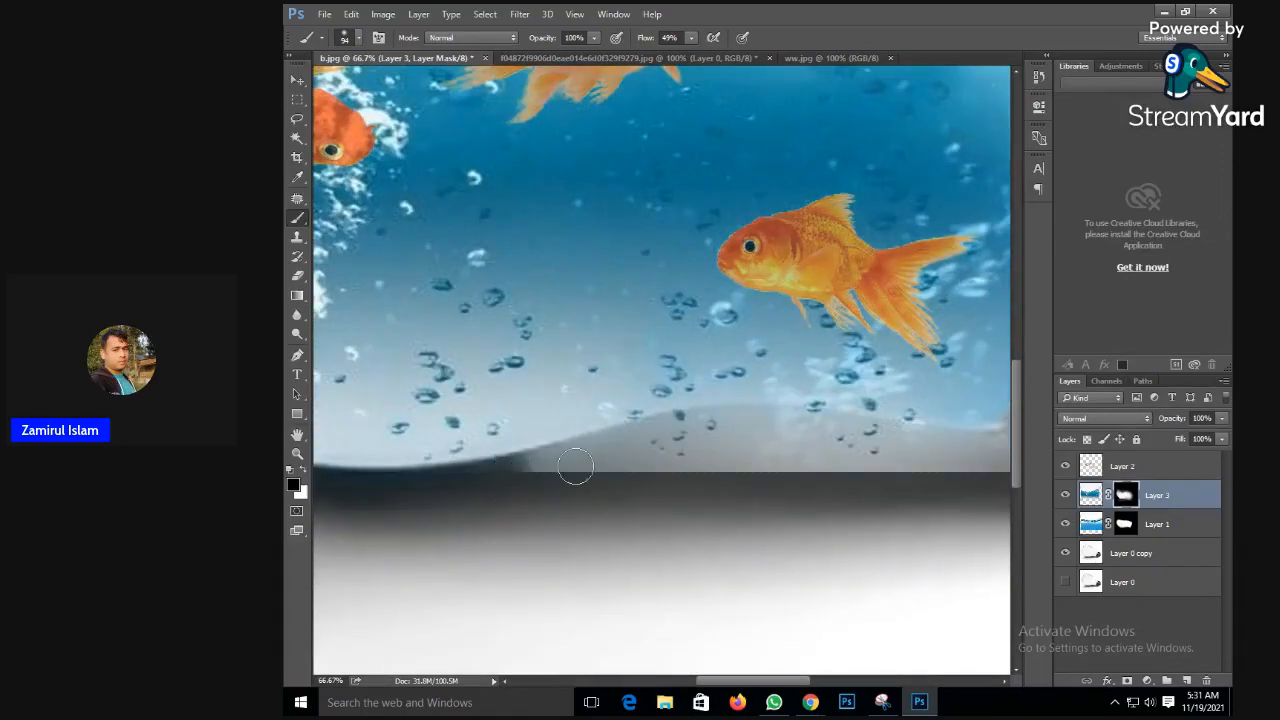
mouse_move(576, 465)
mouse_down()
mouse_move(464, 480)
mouse_move(699, 440)
mouse_move(562, 485)
mouse_move(820, 447)
mouse_up()
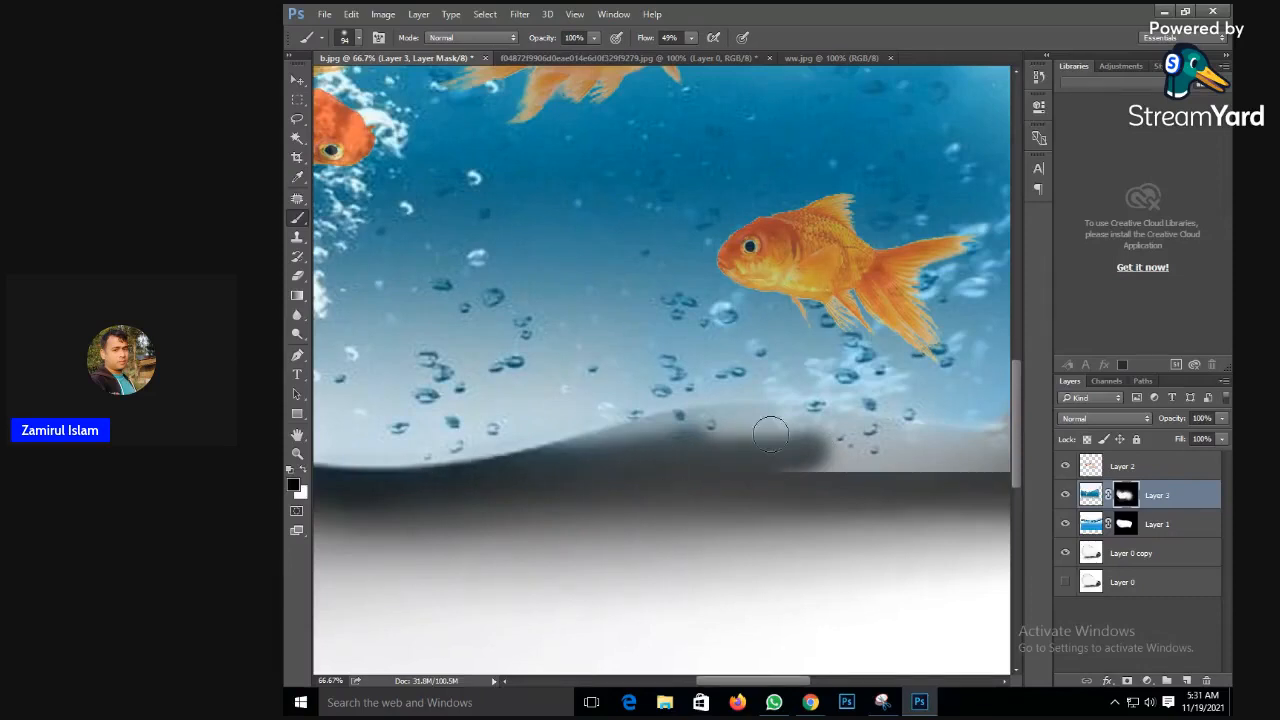
mouse_move(590, 455)
mouse_down()
mouse_move(669, 438)
mouse_move(579, 465)
mouse_move(734, 425)
mouse_move(643, 444)
mouse_move(706, 425)
mouse_up()
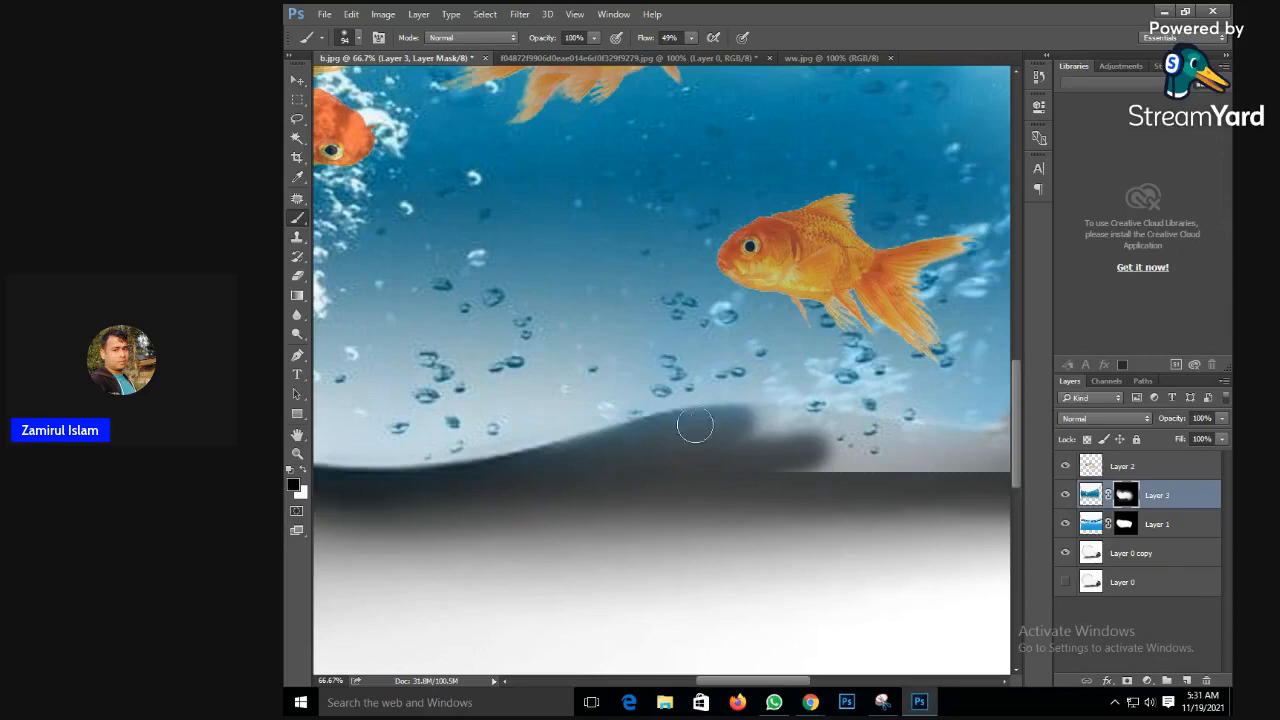
mouse_move(740, 420)
mouse_down()
mouse_move(812, 435)
mouse_move(752, 425)
mouse_move(867, 432)
mouse_move(718, 427)
mouse_move(867, 434)
mouse_move(740, 419)
mouse_move(949, 439)
mouse_move(789, 452)
mouse_move(948, 462)
mouse_move(941, 474)
mouse_move(777, 484)
mouse_move(726, 469)
mouse_move(925, 462)
mouse_move(675, 494)
mouse_move(857, 474)
mouse_move(710, 476)
mouse_move(867, 459)
mouse_move(750, 496)
mouse_move(569, 501)
mouse_move(750, 472)
mouse_move(654, 468)
mouse_move(663, 461)
mouse_move(772, 458)
mouse_move(655, 478)
mouse_move(776, 477)
mouse_move(683, 487)
mouse_move(899, 482)
mouse_up()
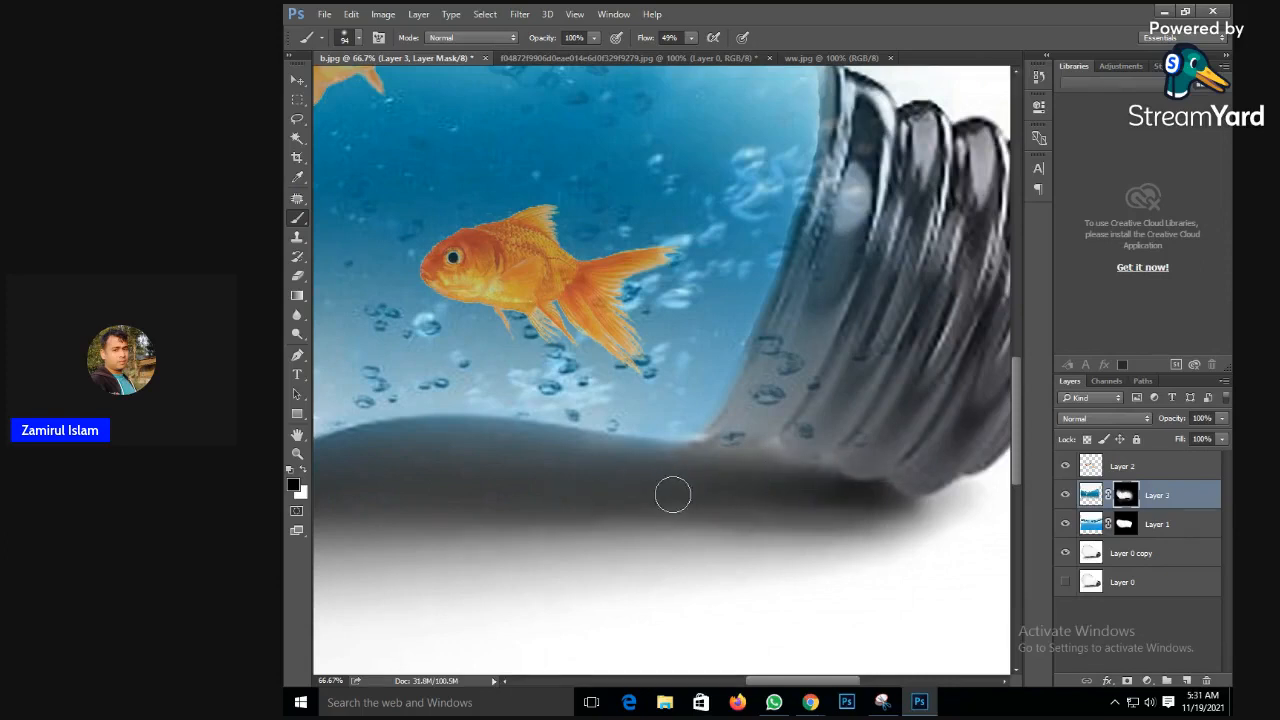
- Paint black on the mask over the metal screw base to clear the water and bubbles up to the glass edge
drag(759, 490, 658, 553)
mouse_move(737, 232)
mouse_down()
mouse_move(703, 370)
mouse_move(727, 273)
mouse_move(666, 451)
mouse_move(688, 398)
mouse_move(610, 522)
mouse_move(695, 449)
mouse_move(774, 432)
mouse_move(727, 506)
mouse_move(766, 401)
mouse_move(757, 381)
mouse_move(780, 358)
mouse_move(796, 379)
mouse_move(769, 504)
mouse_up()
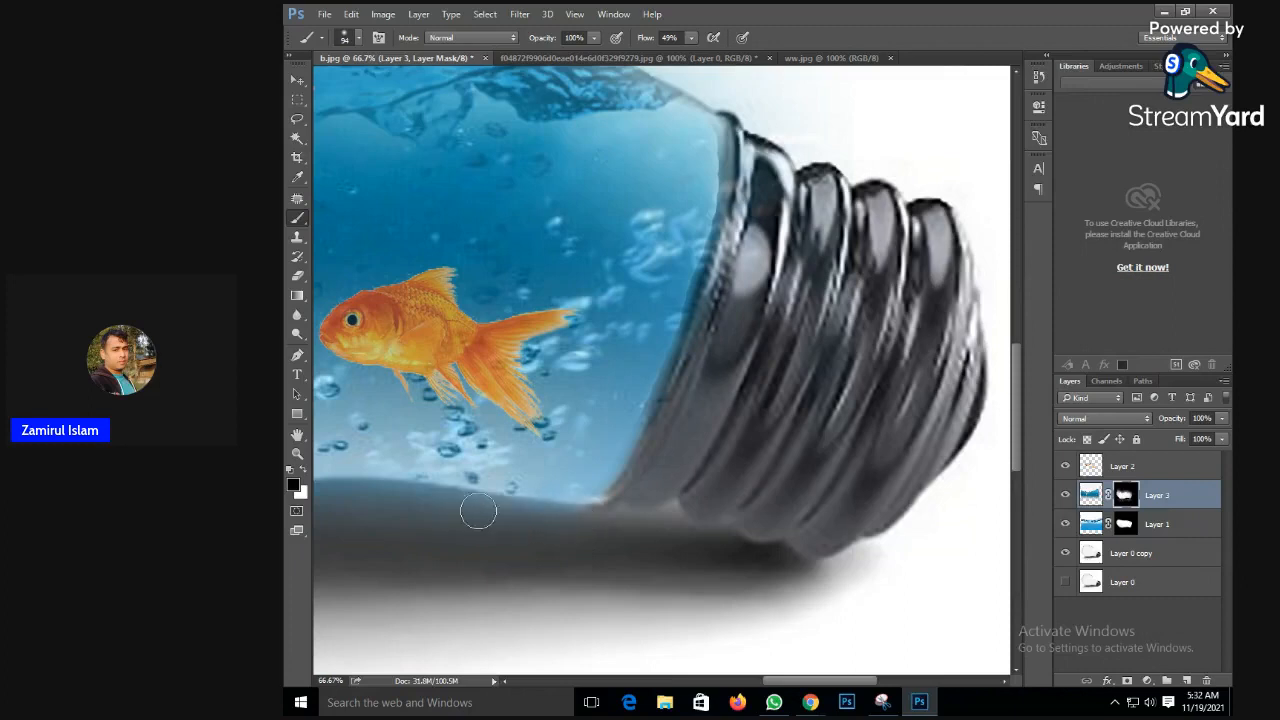
drag(782, 347, 690, 389)
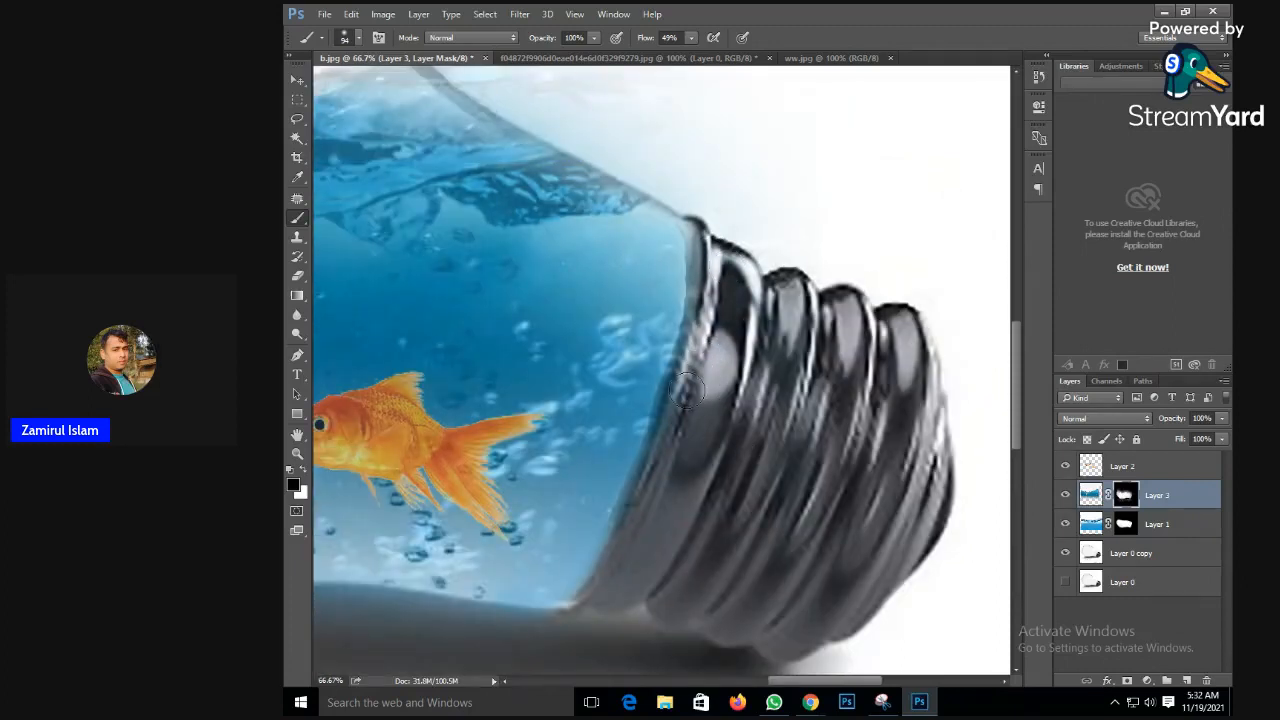
drag(663, 462, 594, 595)
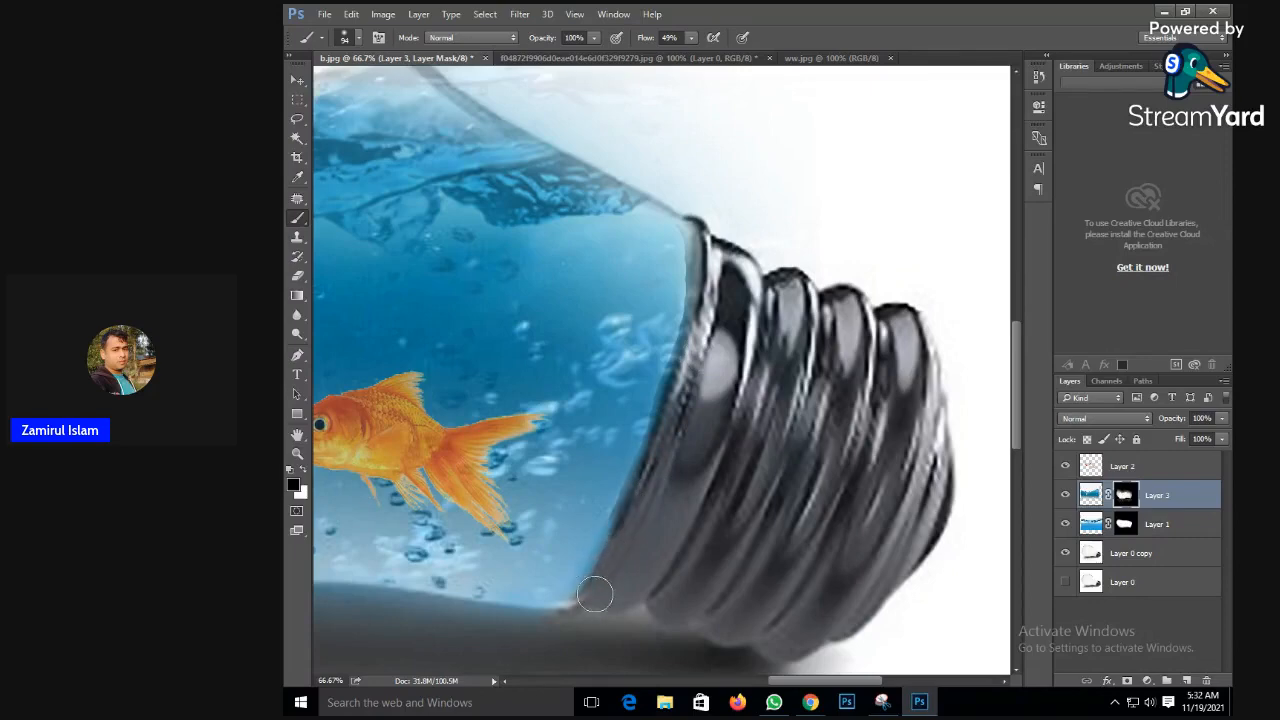
- Paint black on the mask above the bulb's sloping neck to hide the water outside the glass, and check the whole bulb
scroll(727, 520, up, 5)
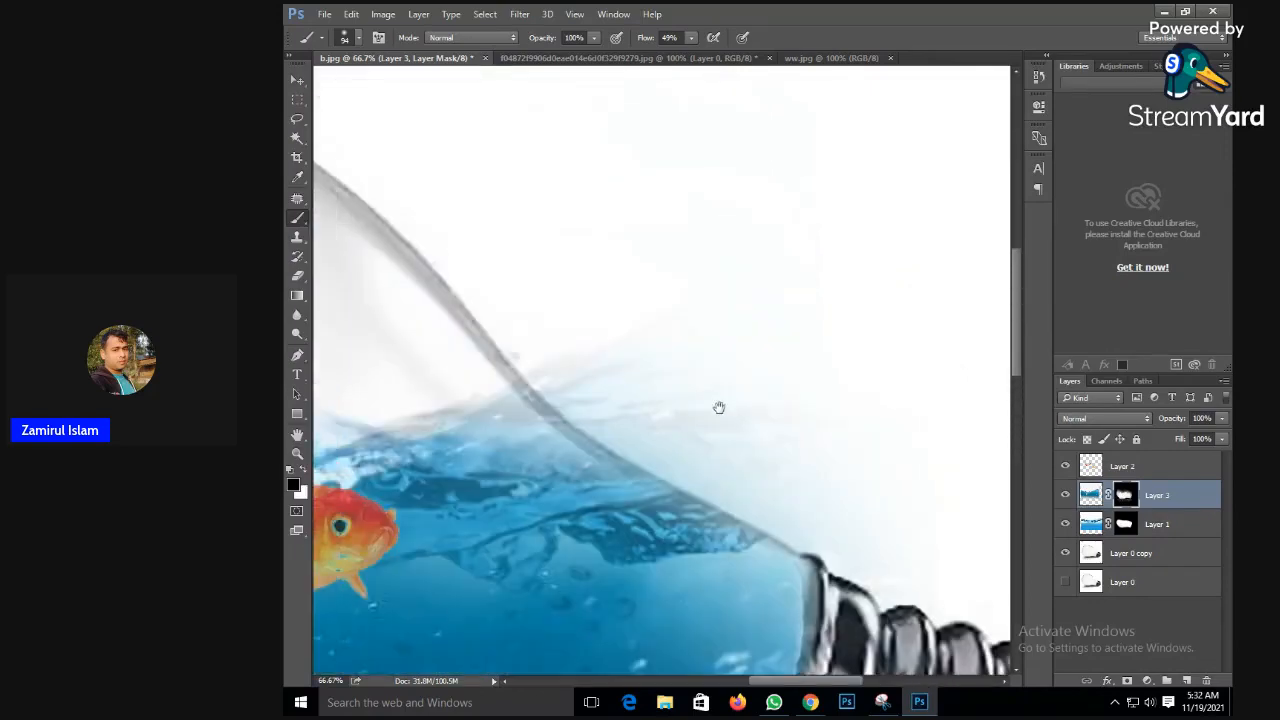
scroll(703, 328, down, 2)
scroll(703, 328, down, 3)
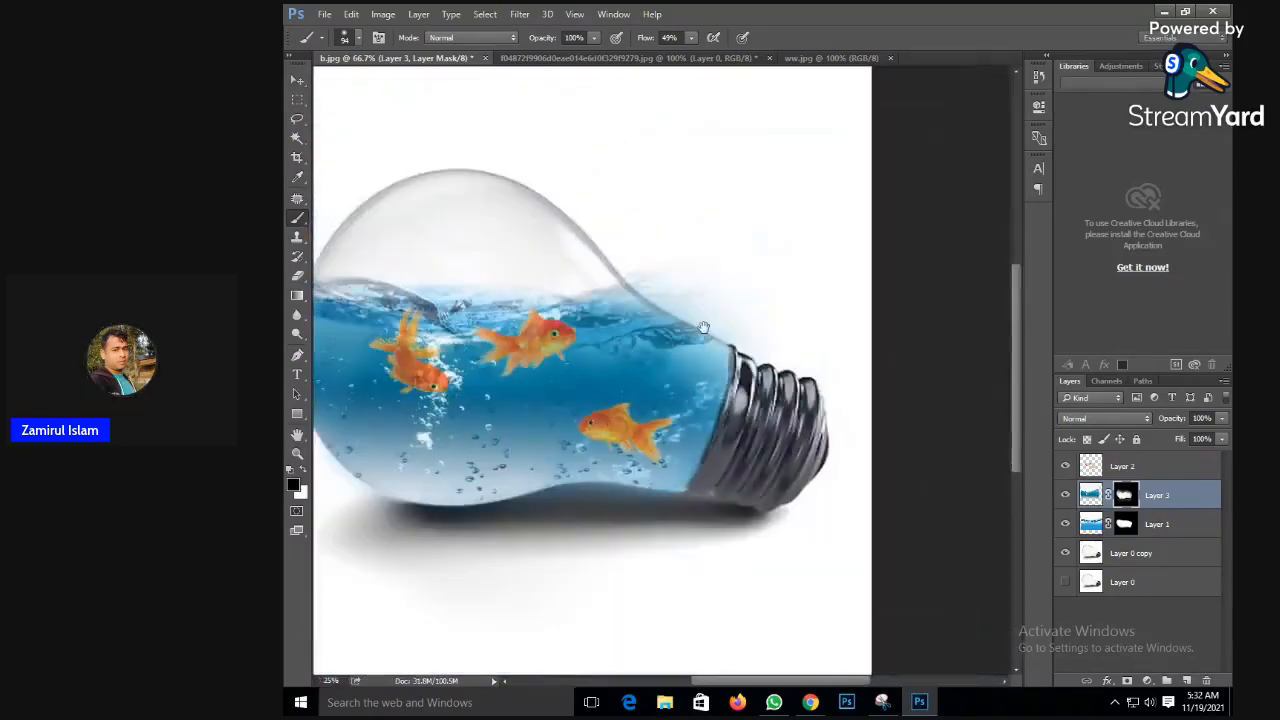
scroll(528, 394, down, 1)
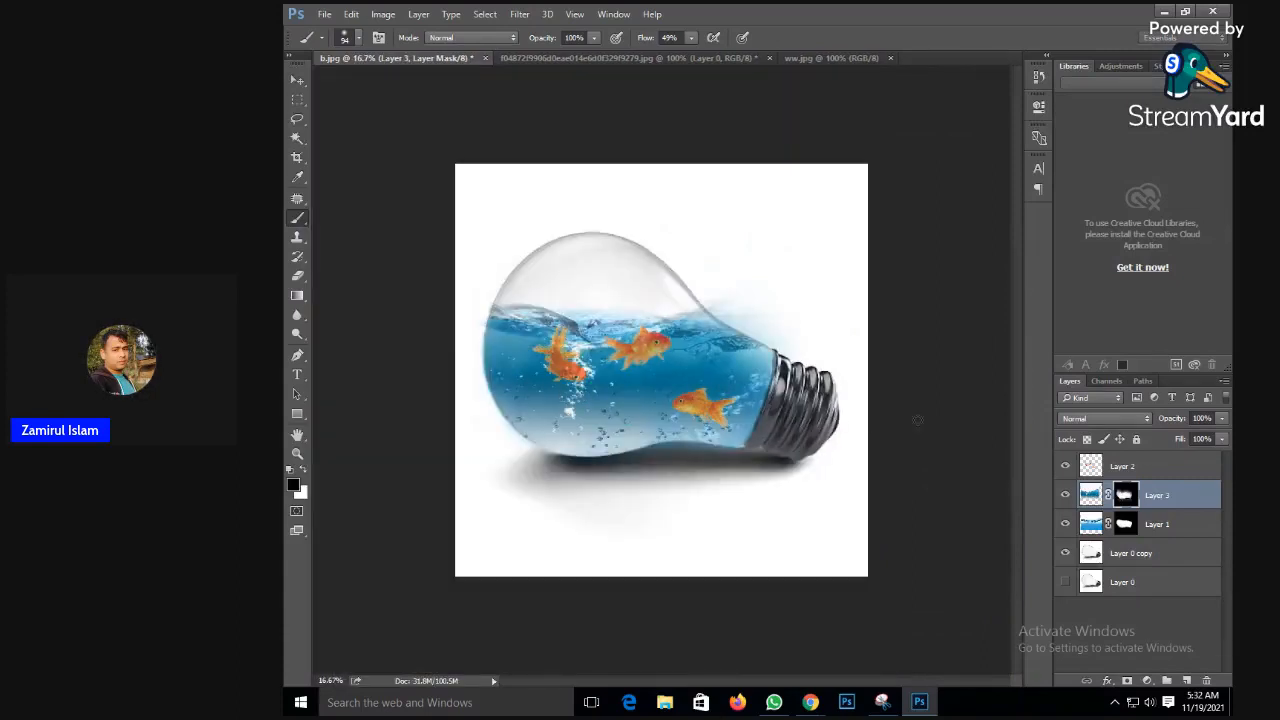
scroll(640, 389, up, 2)
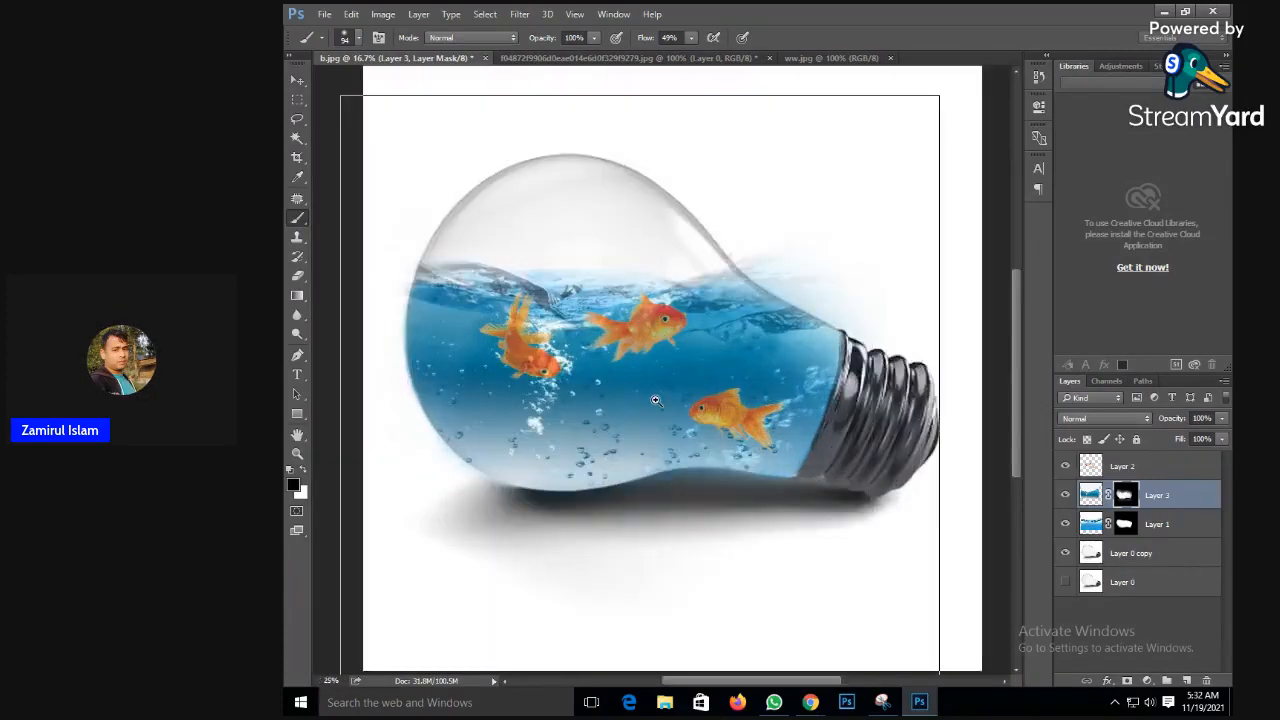
scroll(600, 420, up, 1)
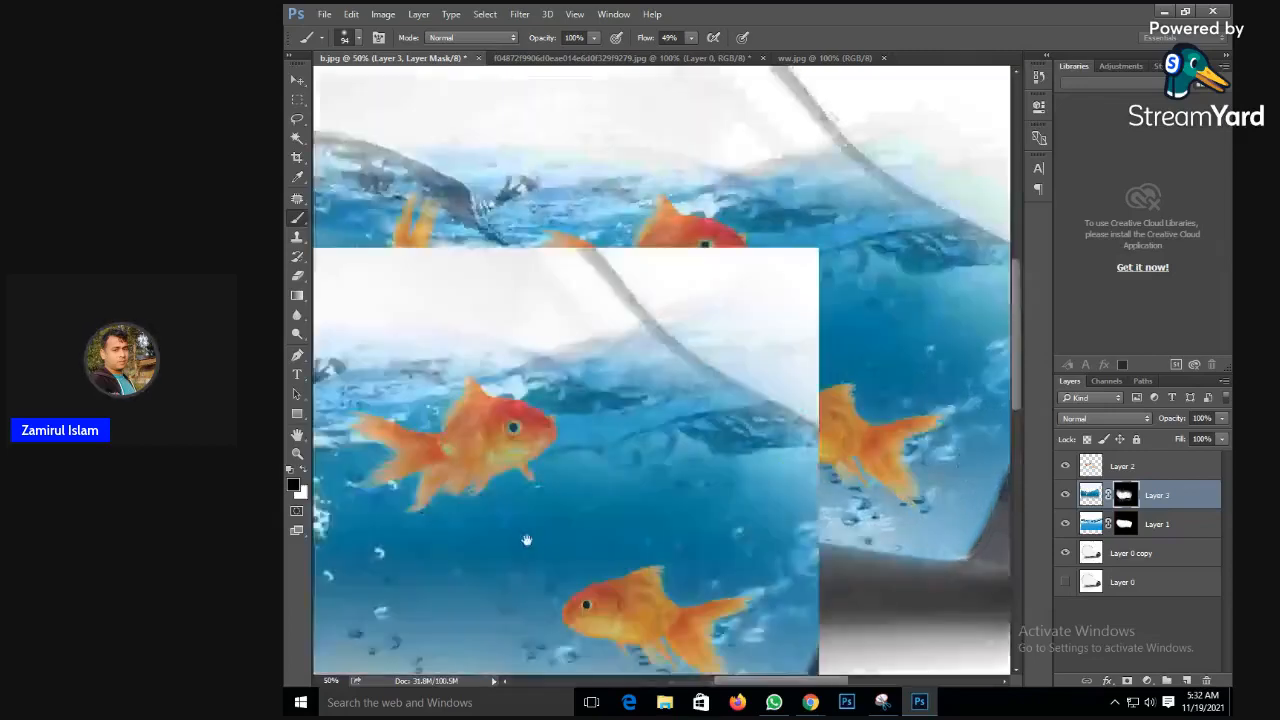
scroll(584, 494, up, 2)
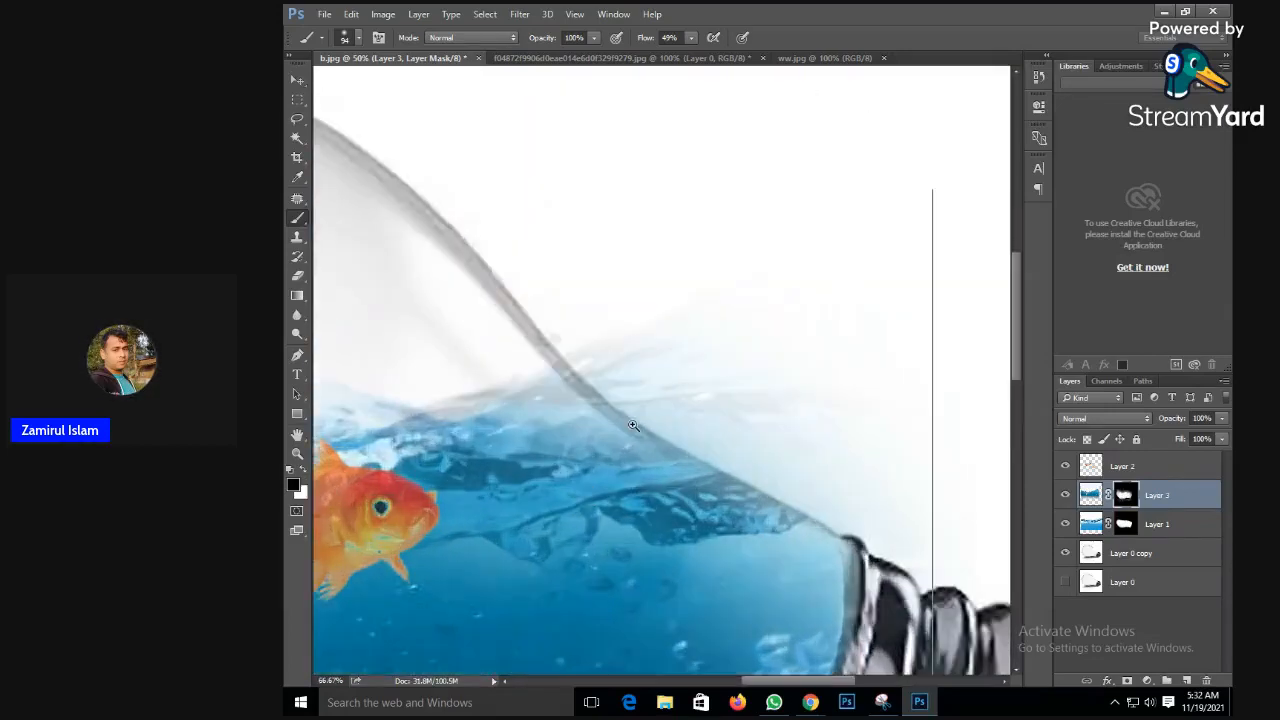
mouse_move(451, 336)
mouse_down()
mouse_move(533, 431)
mouse_move(509, 387)
mouse_move(627, 478)
mouse_move(564, 438)
mouse_move(616, 485)
mouse_move(830, 593)
mouse_move(863, 594)
mouse_move(717, 540)
mouse_move(928, 619)
mouse_move(517, 313)
mouse_move(617, 411)
mouse_up()
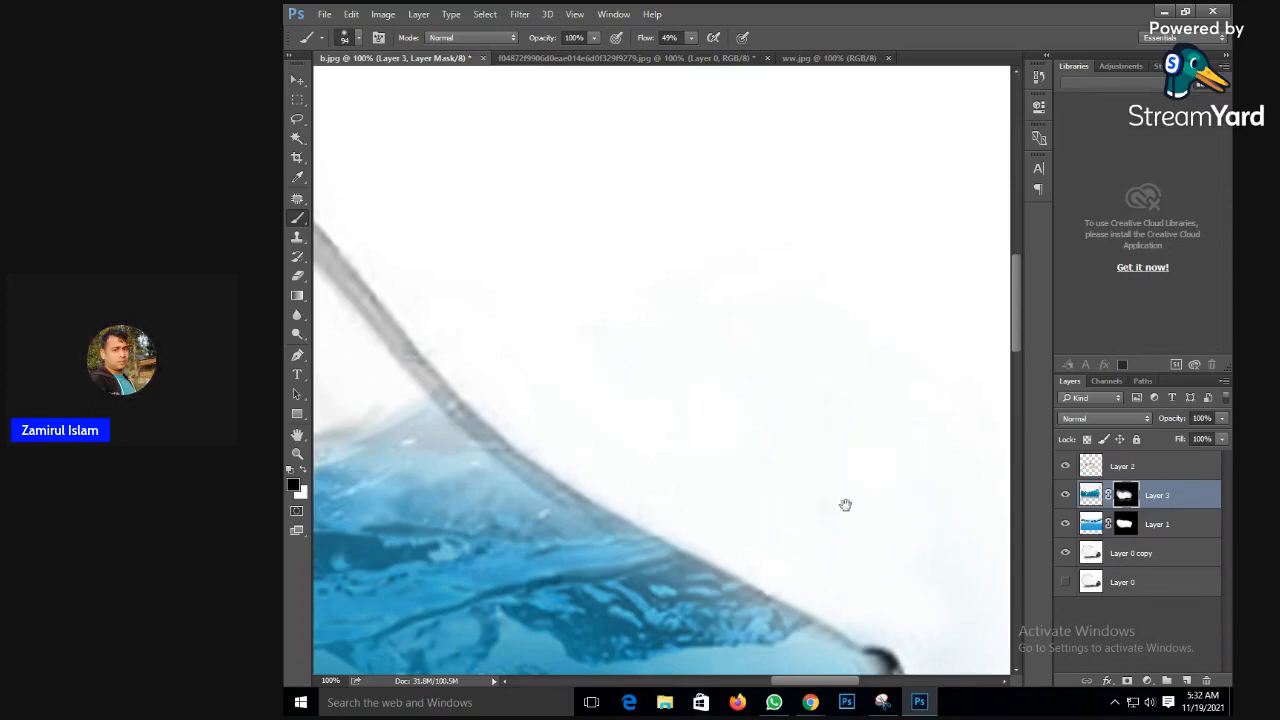
drag(834, 504, 683, 349)
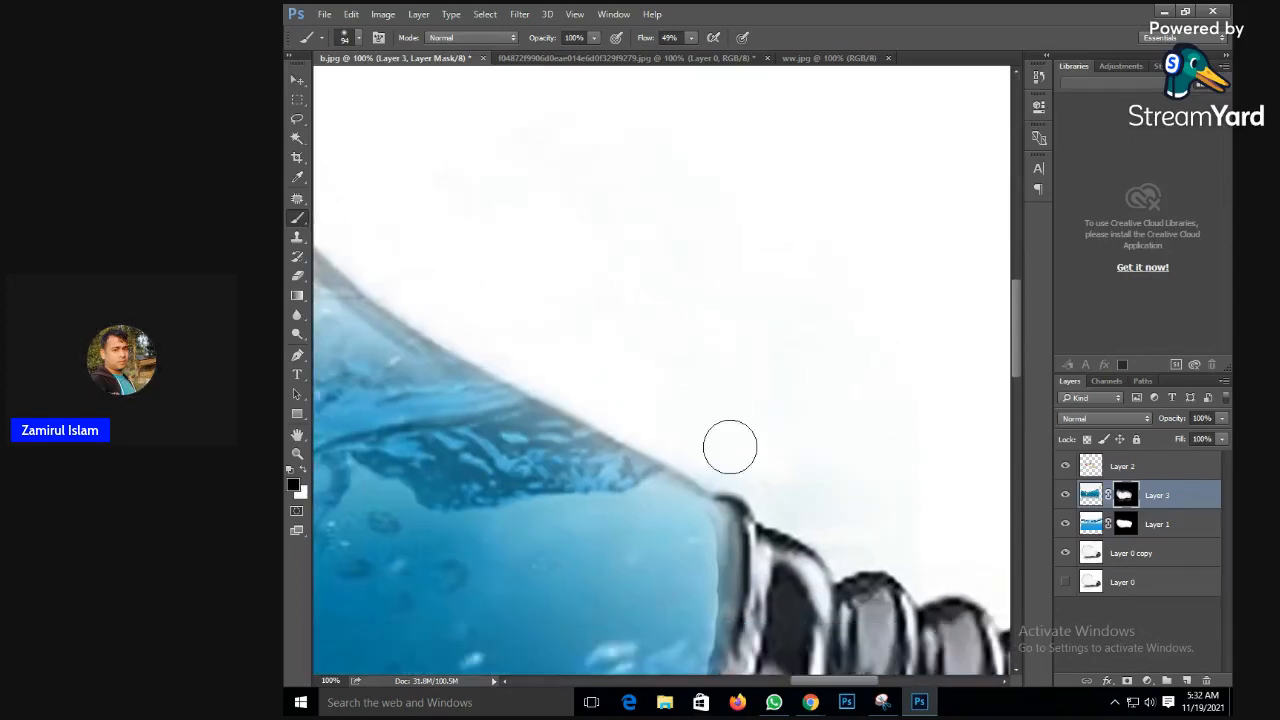
scroll(777, 443, down, 2)
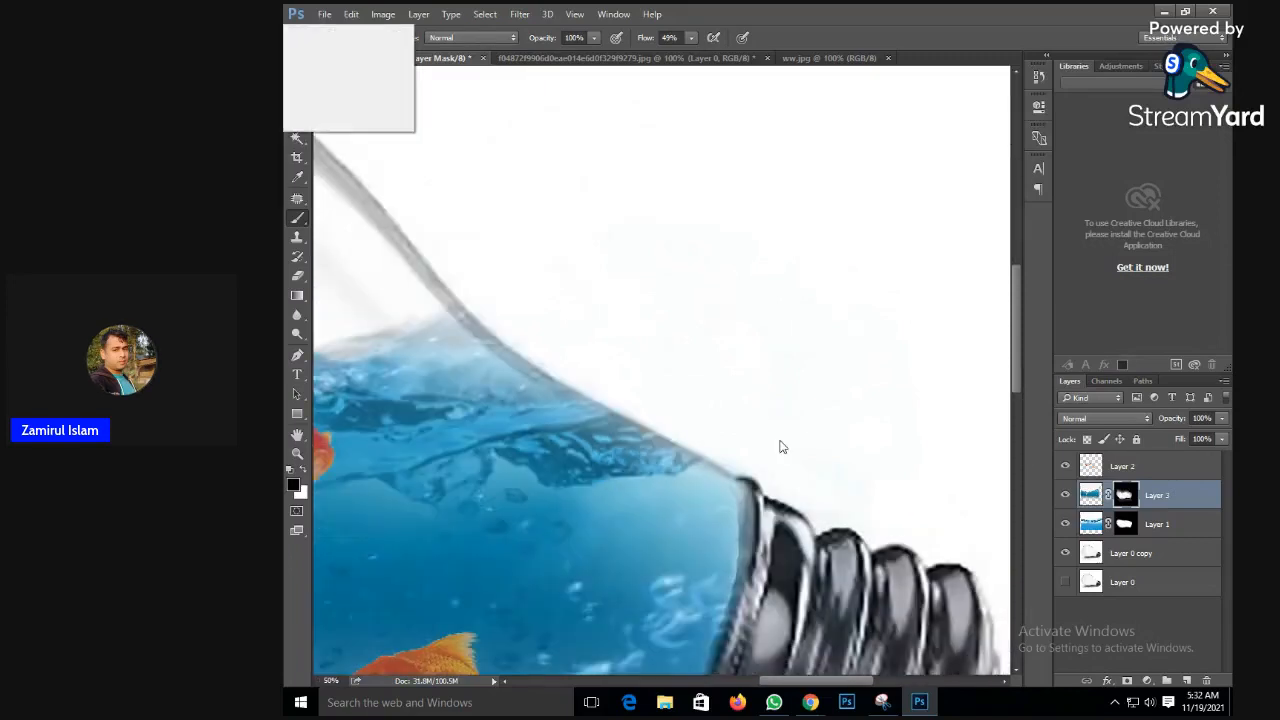
scroll(782, 447, down, 1)
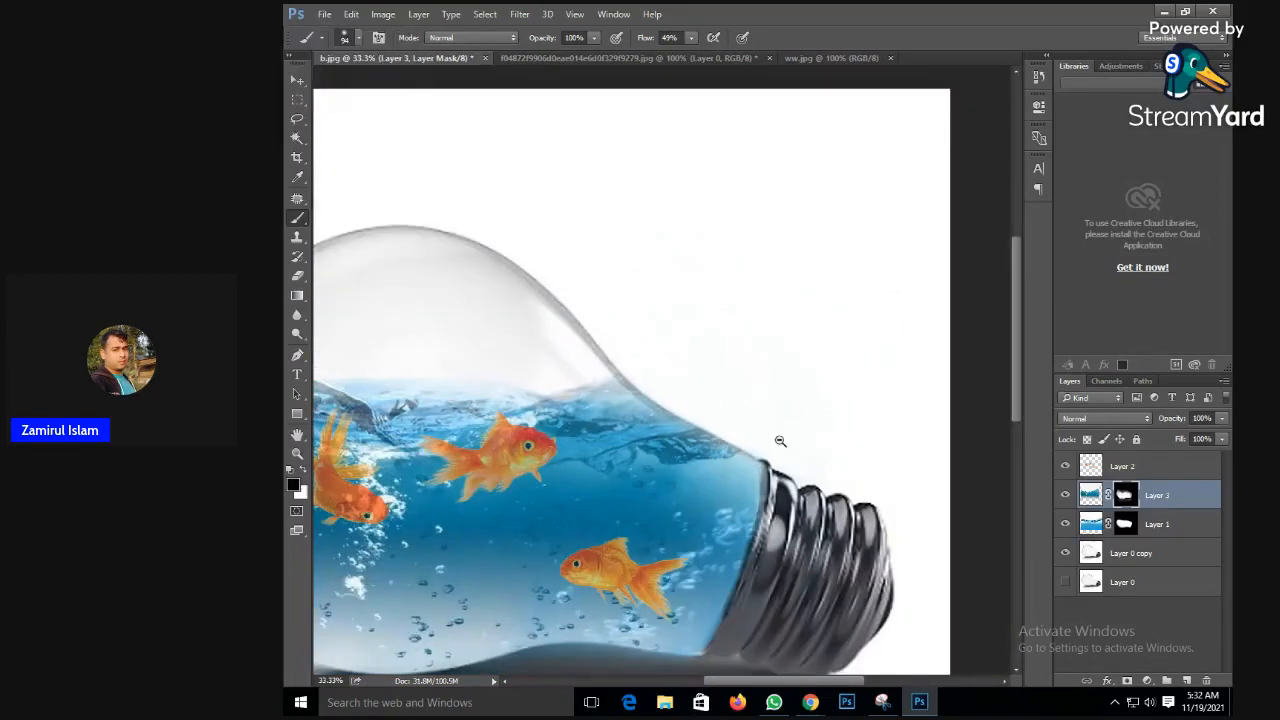
scroll(782, 447, down, 2)
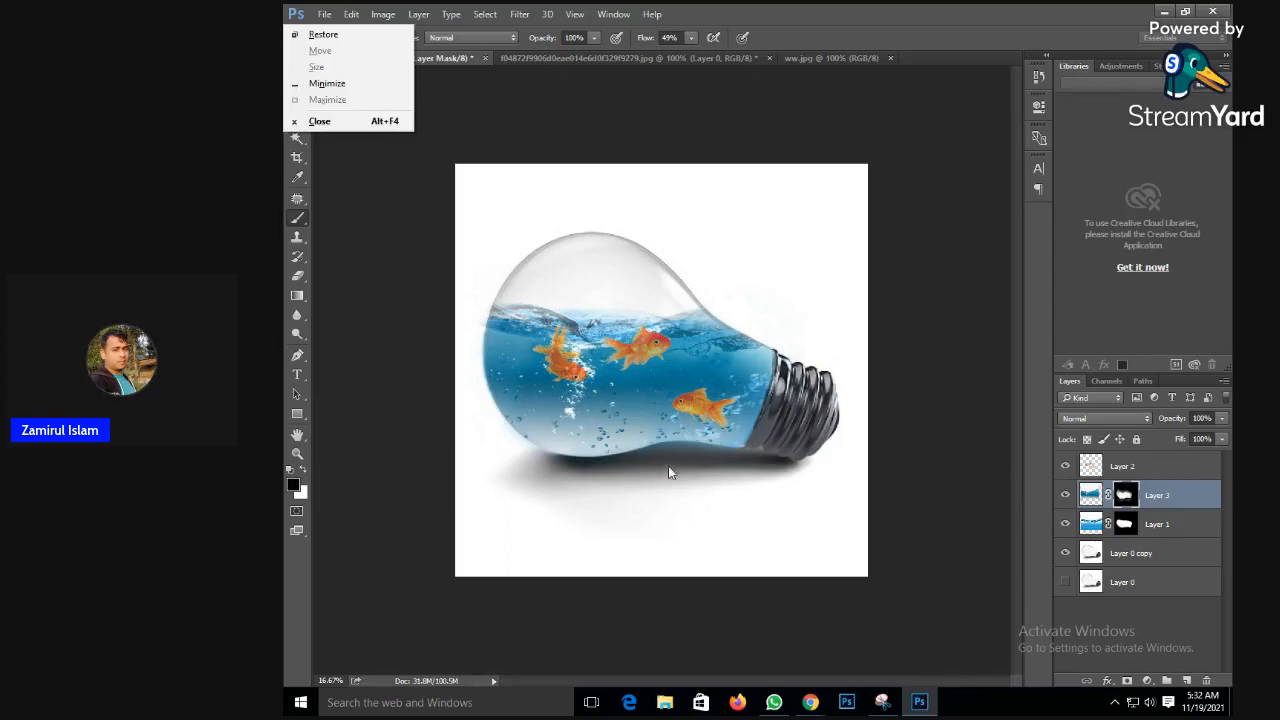
- Set both the fill and the opacity of the goldfish layer, Layer 2, to 100%
key(Escape)
ctrl+click(591, 428)
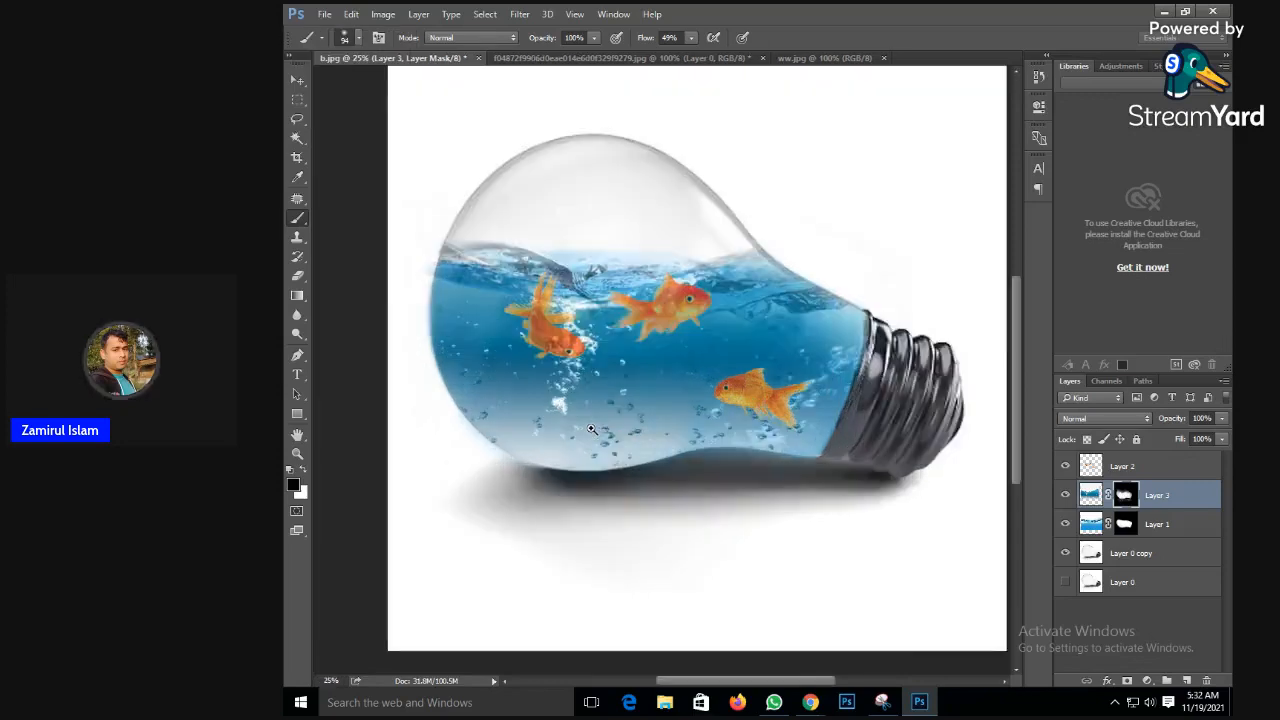
ctrl+click(591, 428)
ctrl+click(600, 422)
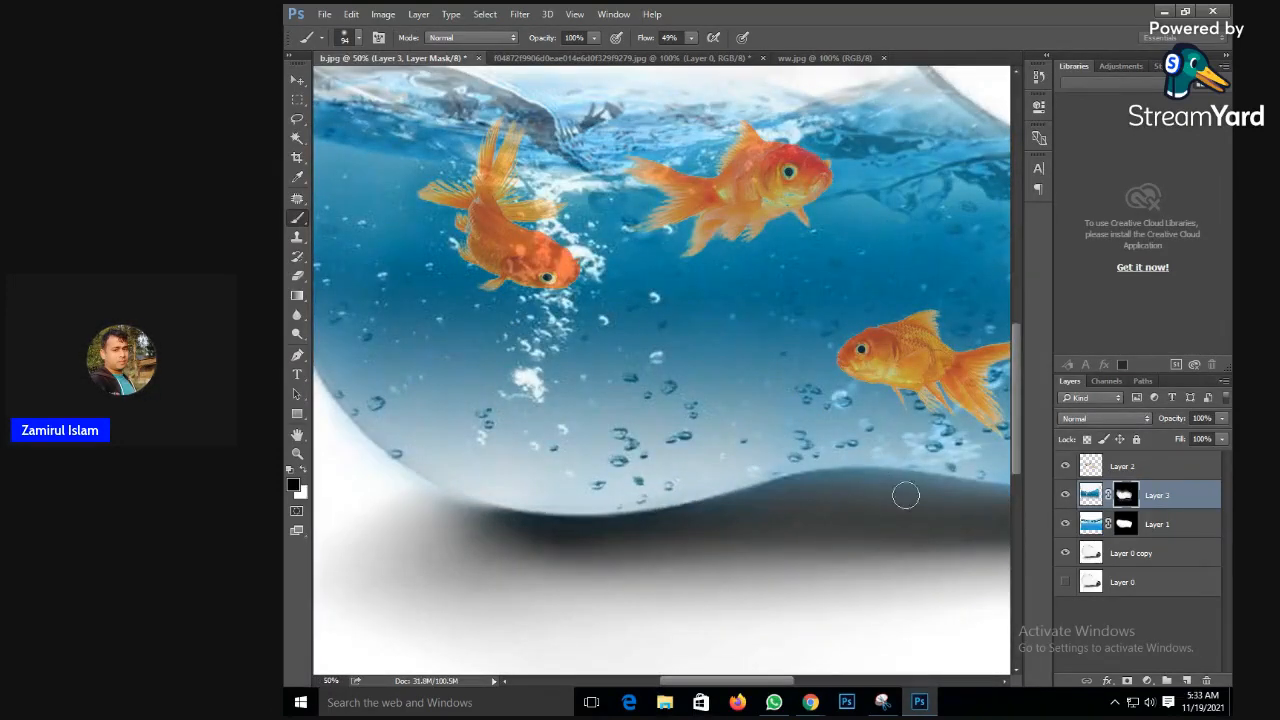
click(1127, 468)
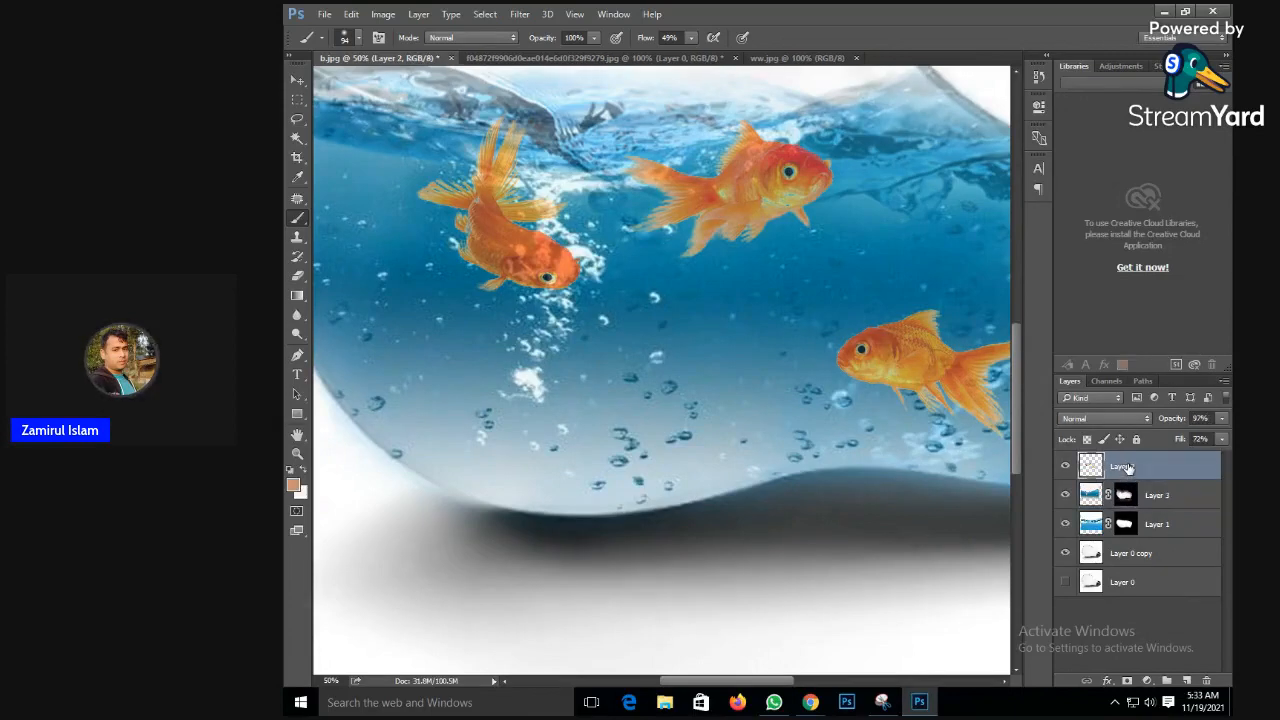
click(1221, 440)
drag(1219, 456, 1229, 460)
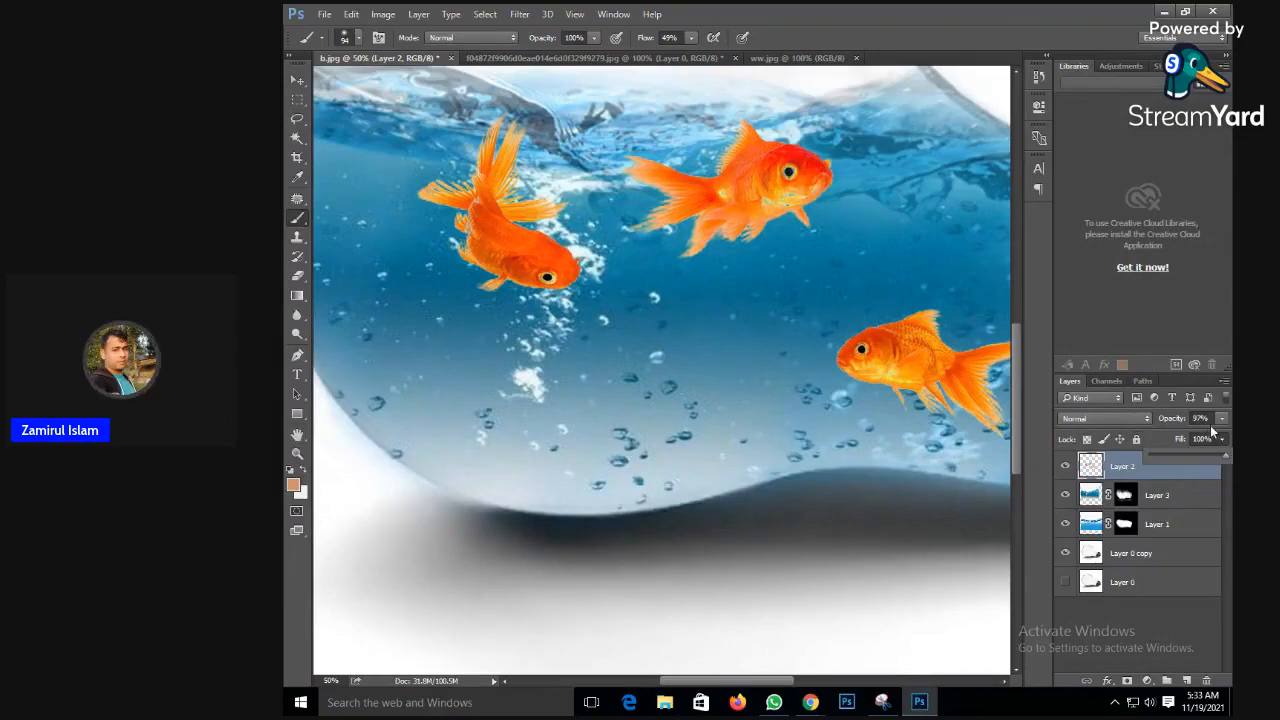
click(1222, 419)
drag(1220, 436, 1223, 436)
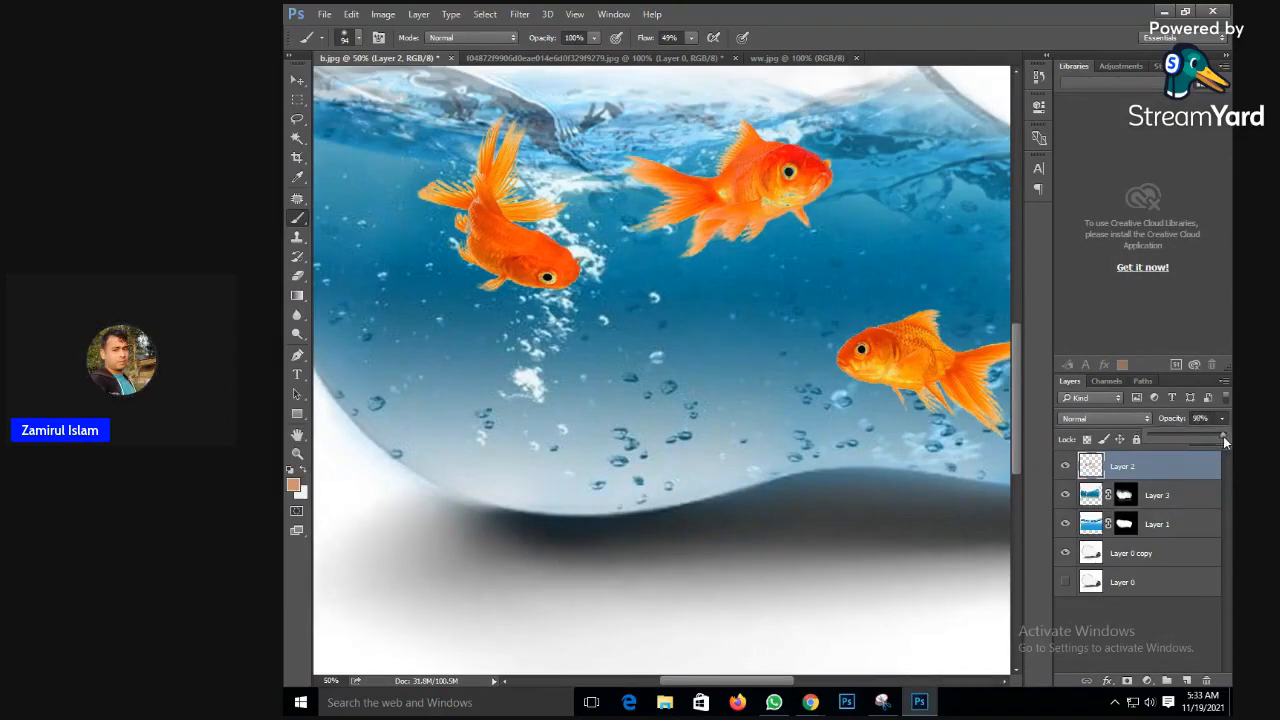
- Try the Soft Light and Multiply blend modes on the goldfish layer, and return it to Normal
click(1105, 419)
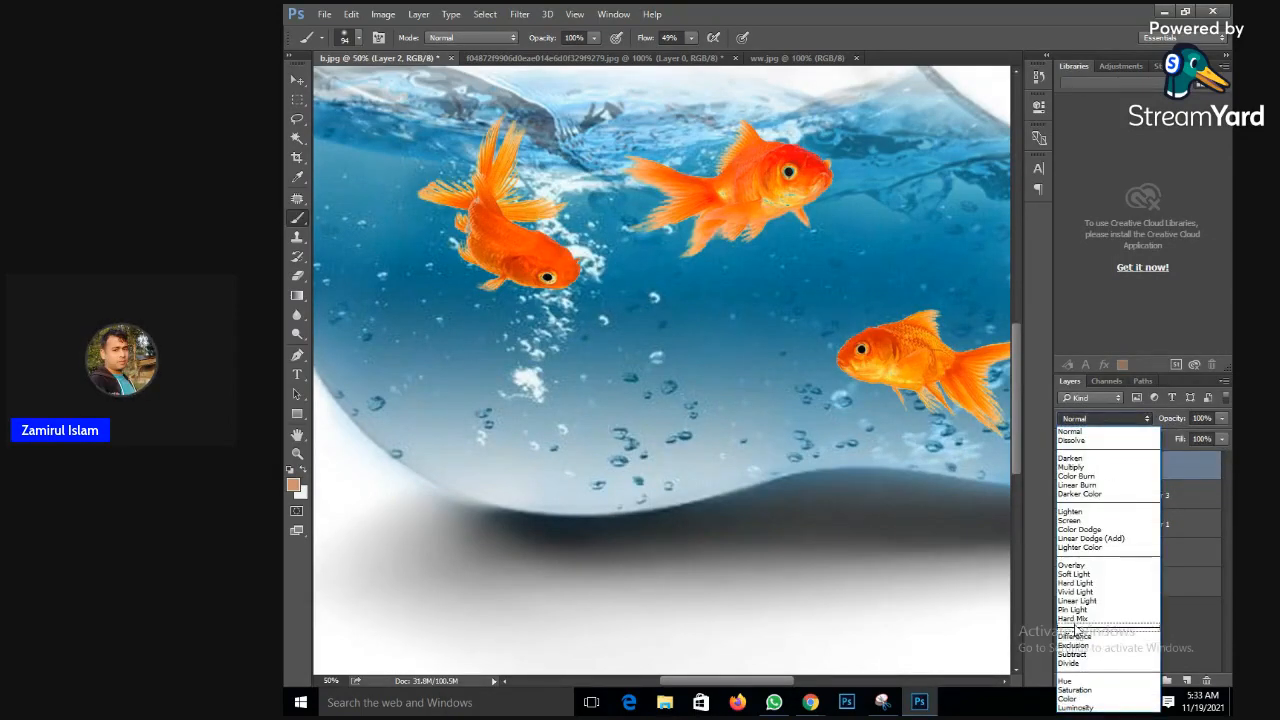
click(1079, 576)
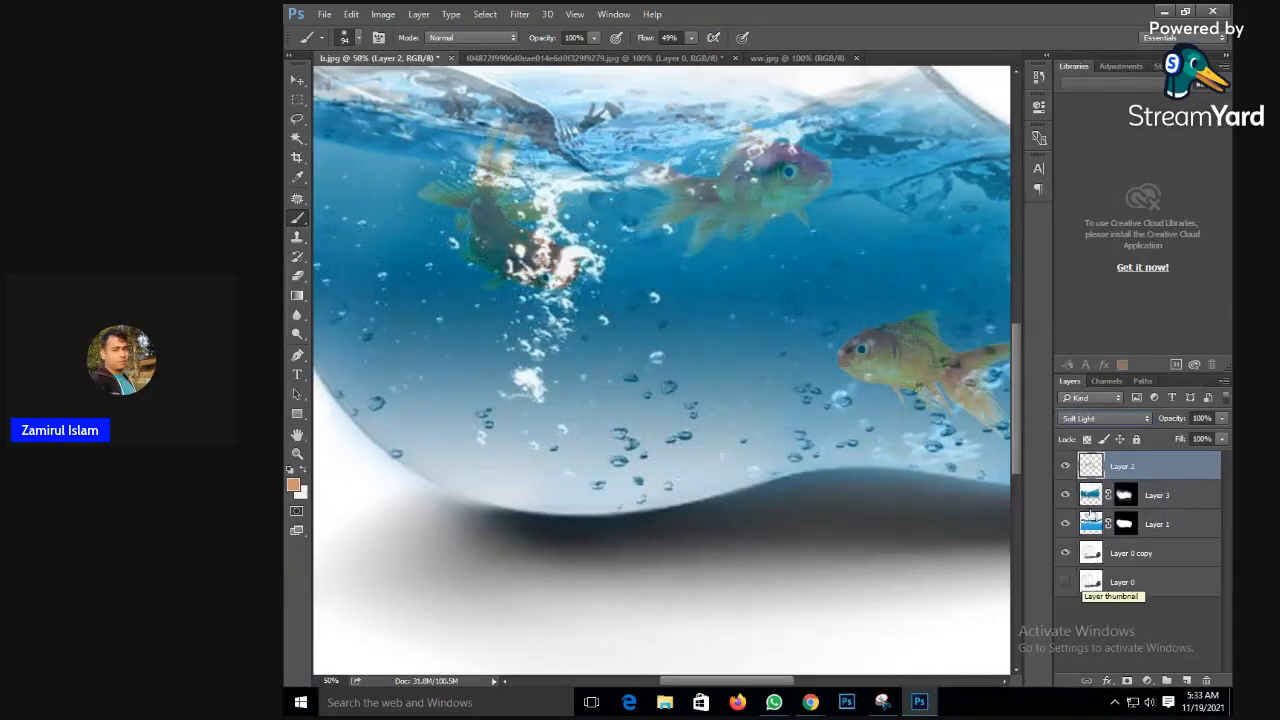
click(1094, 420)
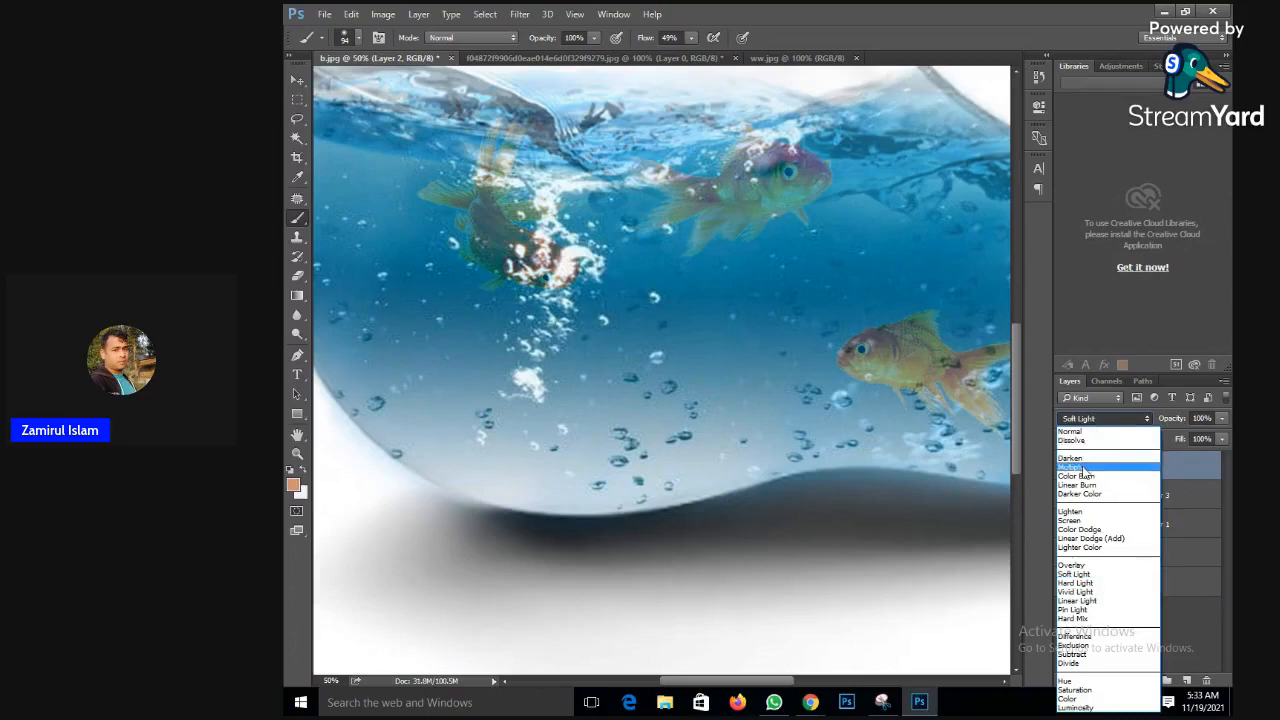
click(1084, 467)
click(1094, 420)
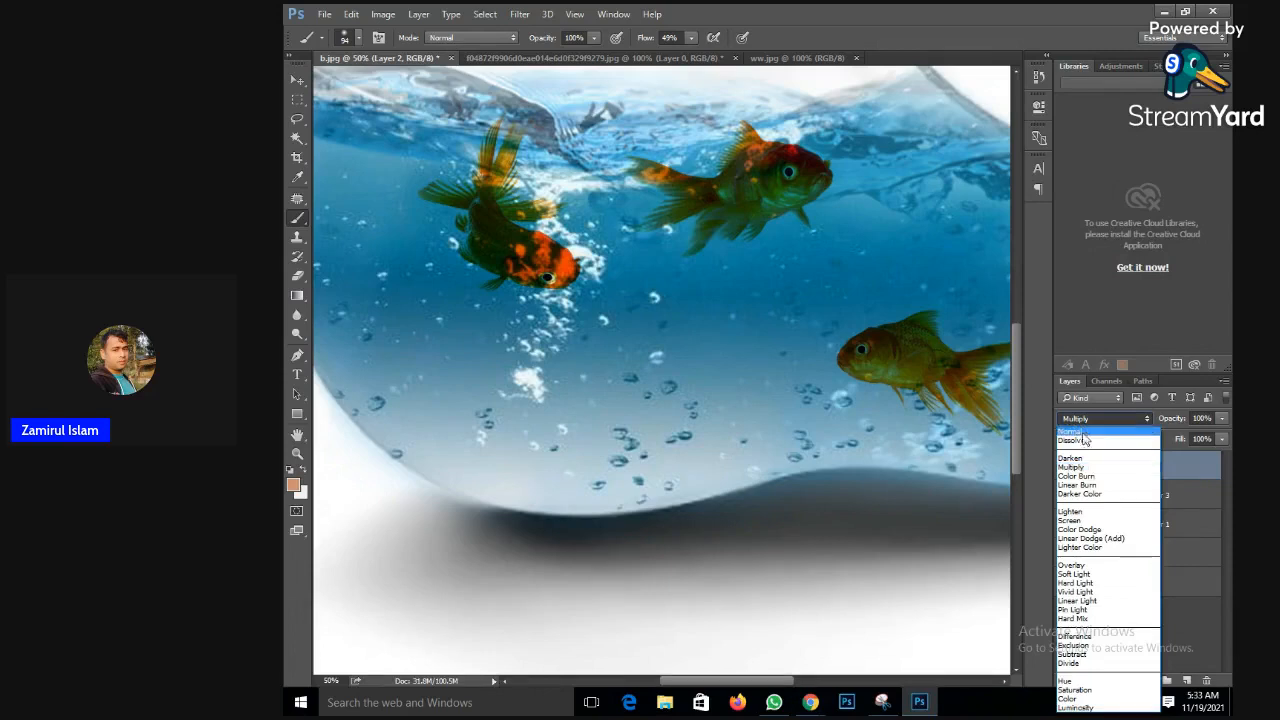
click(1074, 431)
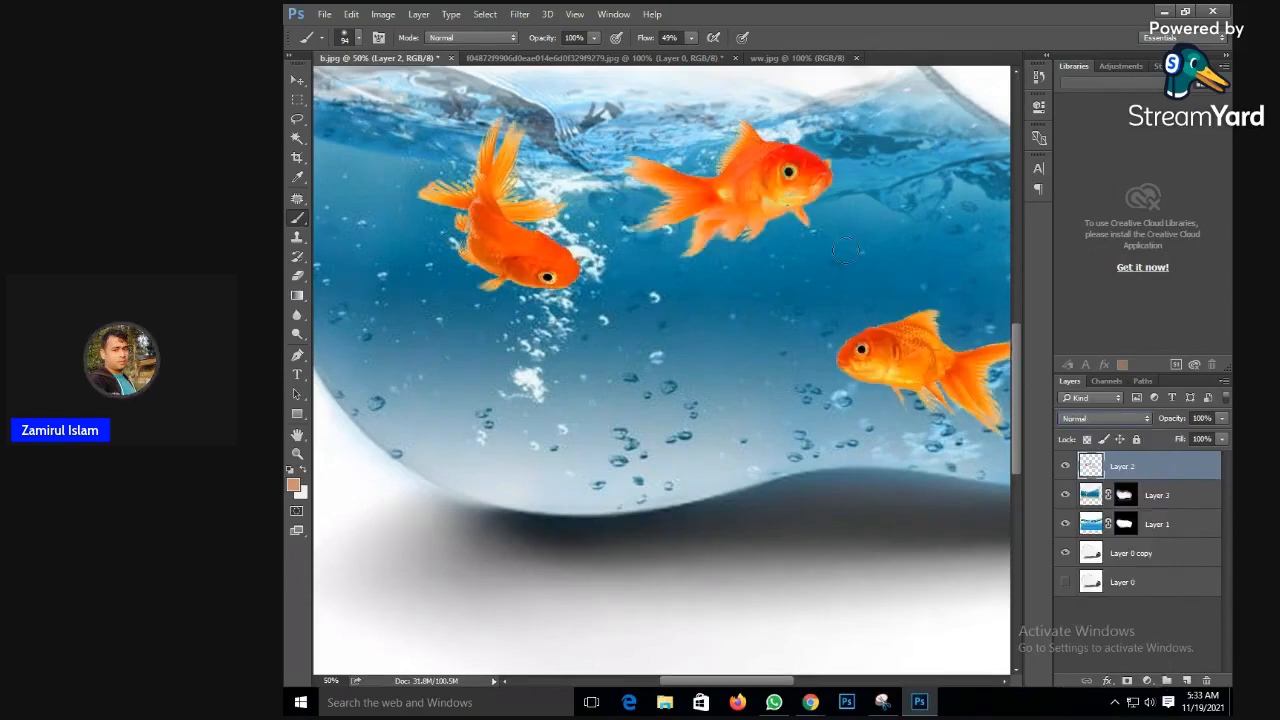
- Lower the goldfish layer's opacity to 64% and check how the fish blend into the water
click(1222, 419)
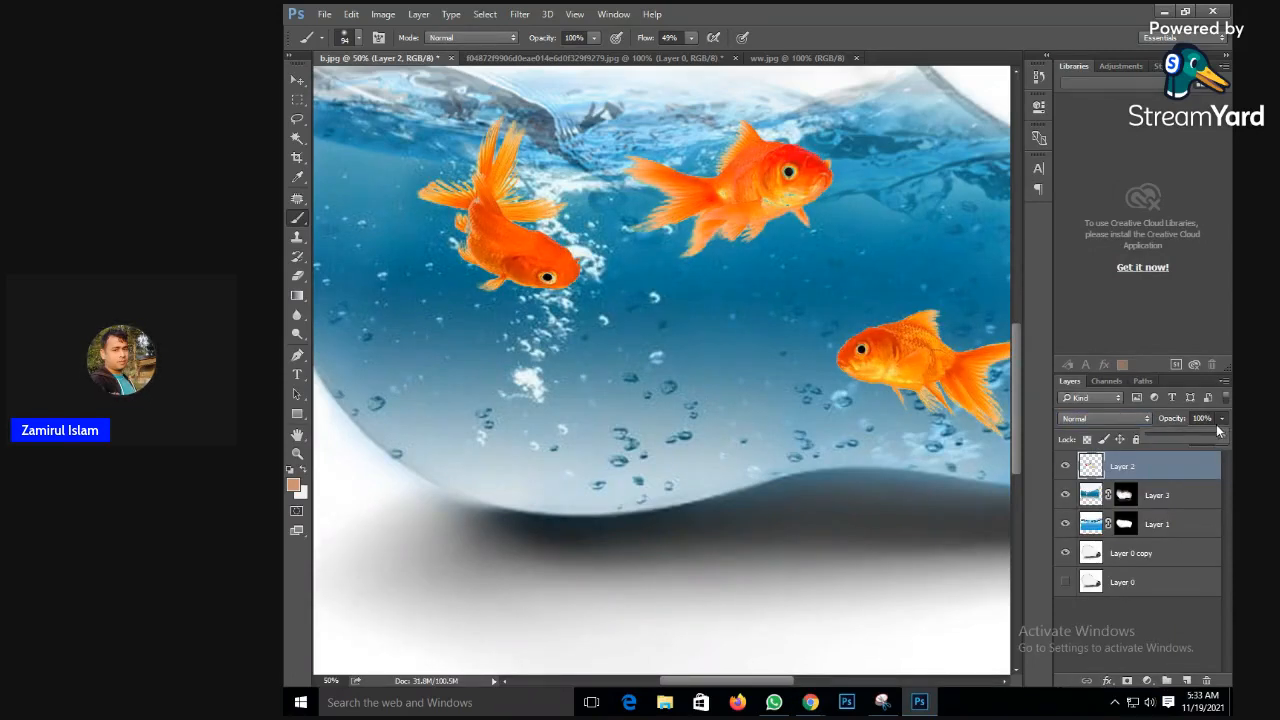
click(1209, 435)
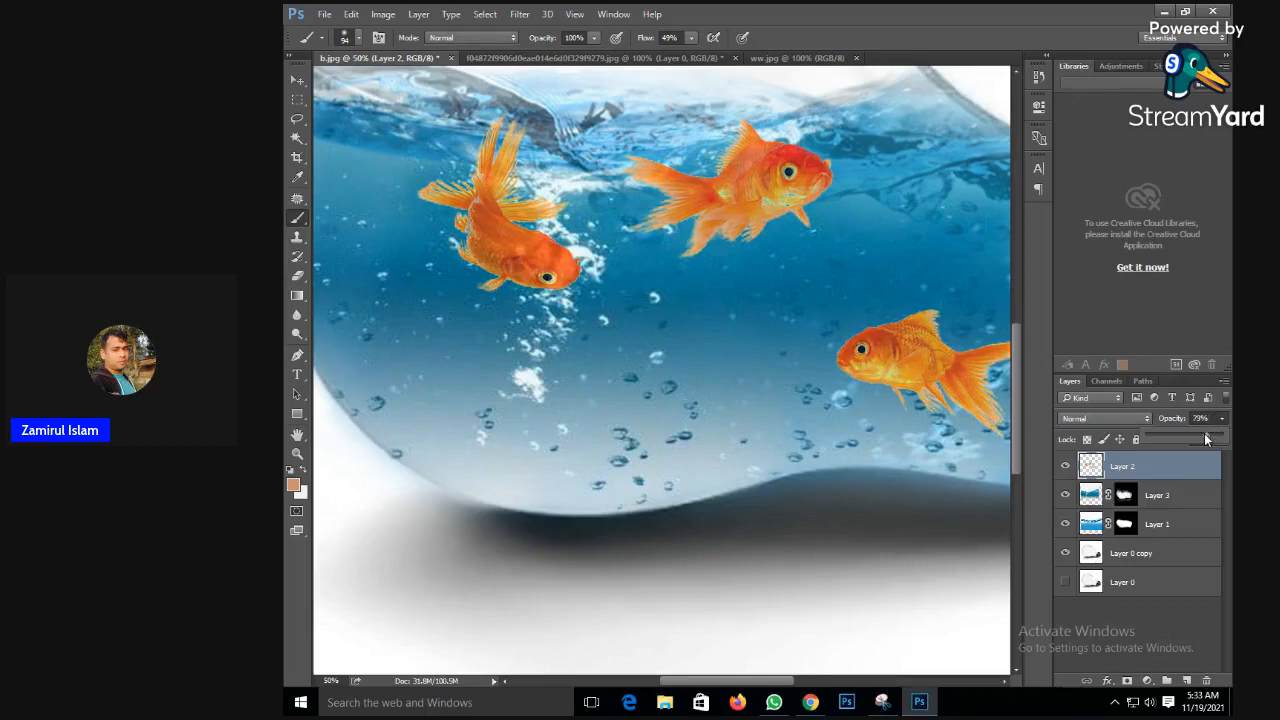
drag(1206, 438, 1202, 438)
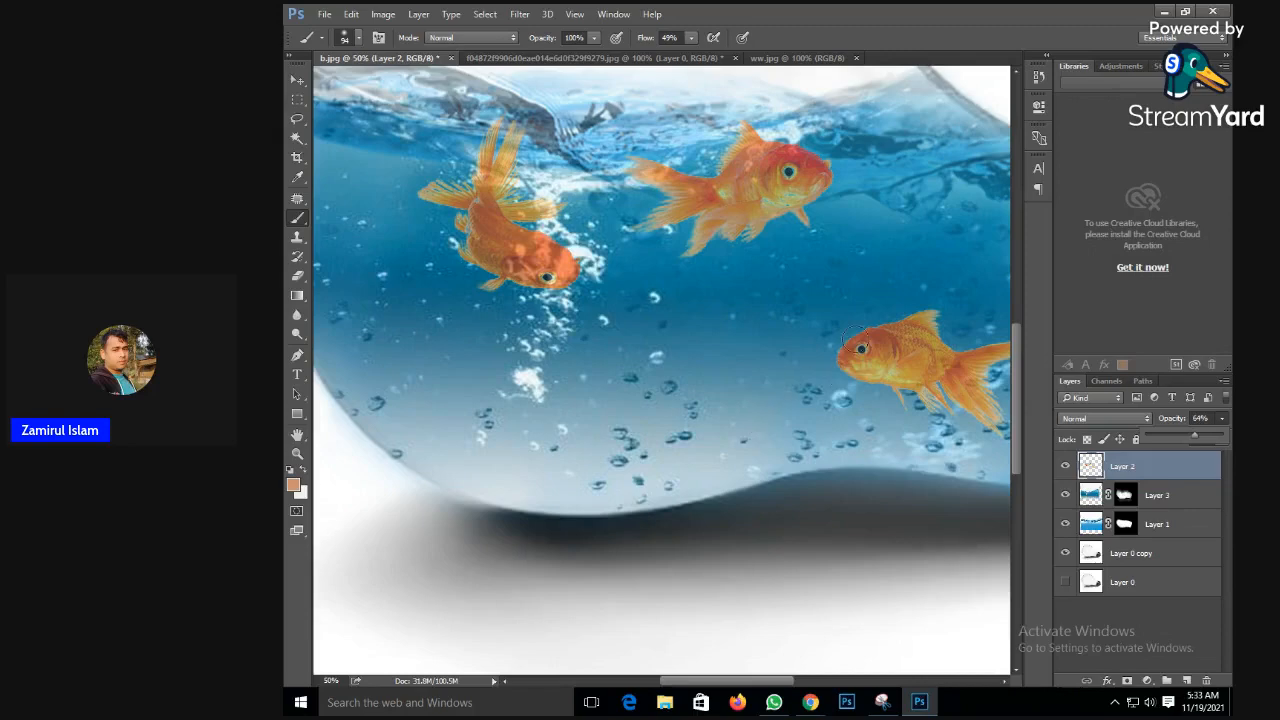
ctrl+click(853, 315)
ctrl+click(855, 318)
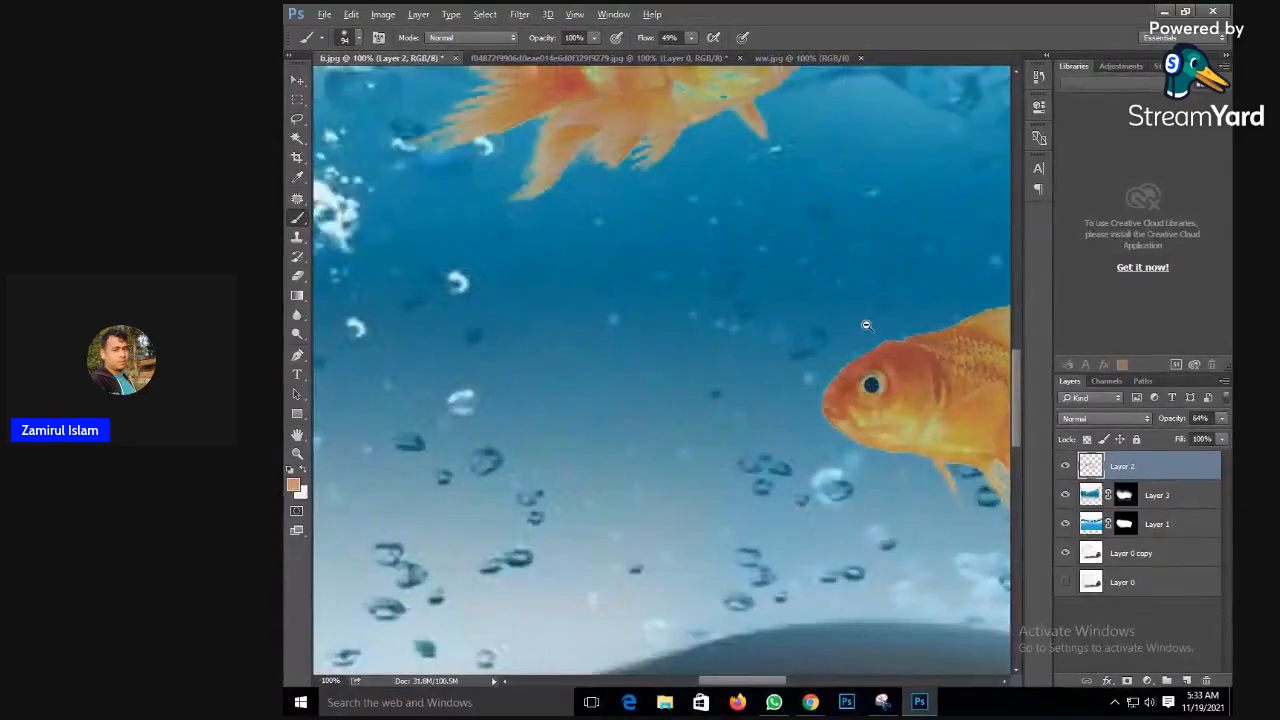
alt+click(830, 310)
alt+click(813, 303)
drag(813, 303, 736, 308)
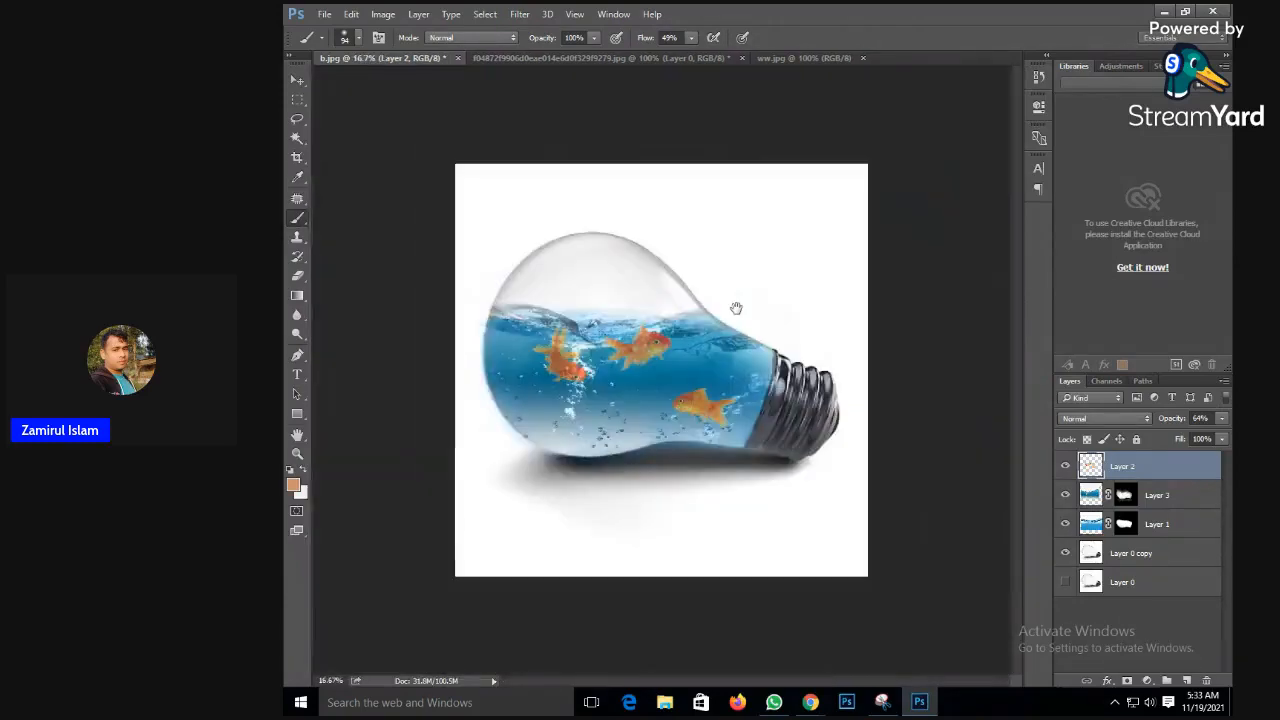
- Set the goldfish layer's opacity to 85% and its fill to 89%
click(1223, 419)
drag(1207, 437, 1215, 437)
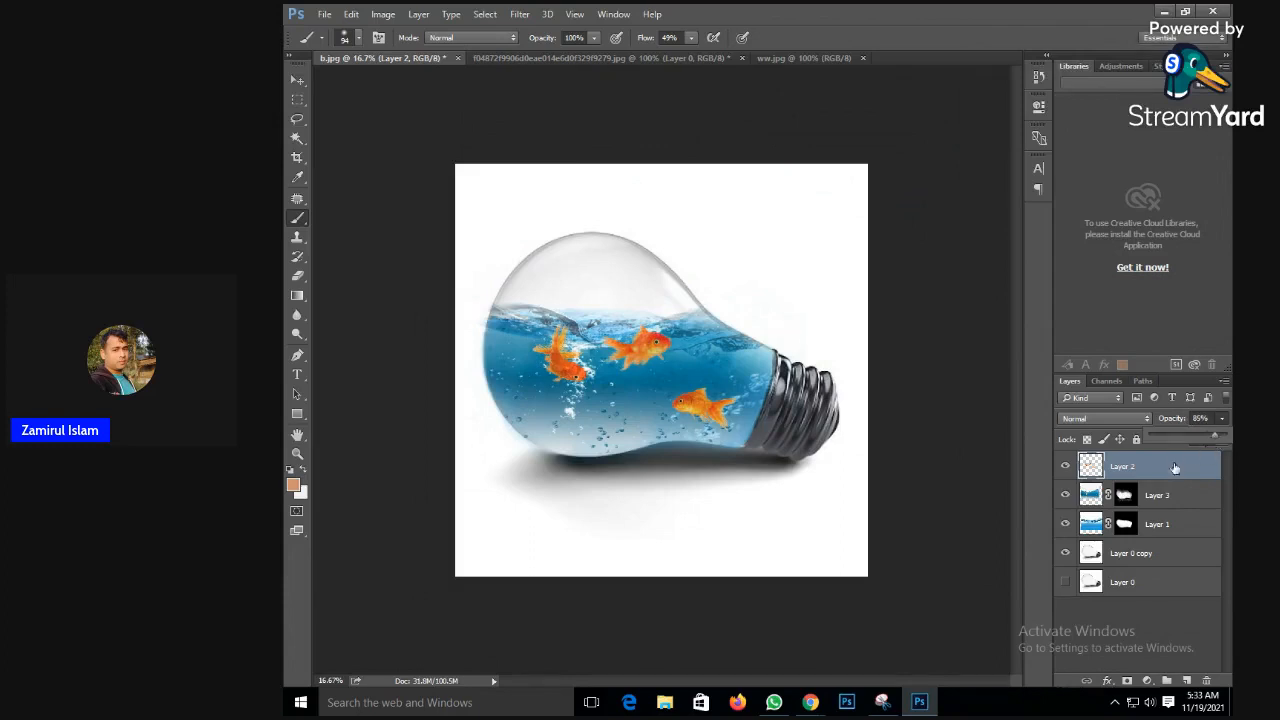
click(1133, 468)
click(1222, 440)
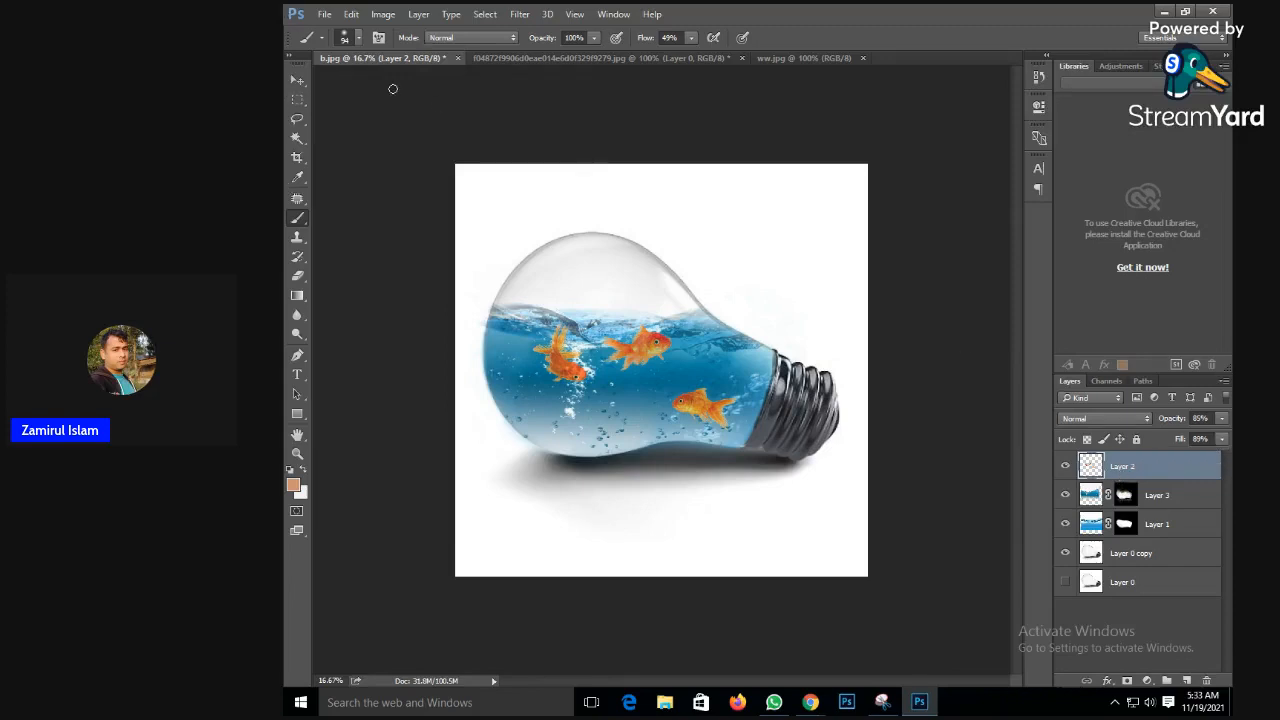
- Apply a Brightness/Contrast adjustment to the goldfish layer with brightness -27 and contrast 28
click(383, 14)
mouse_move(474, 57)
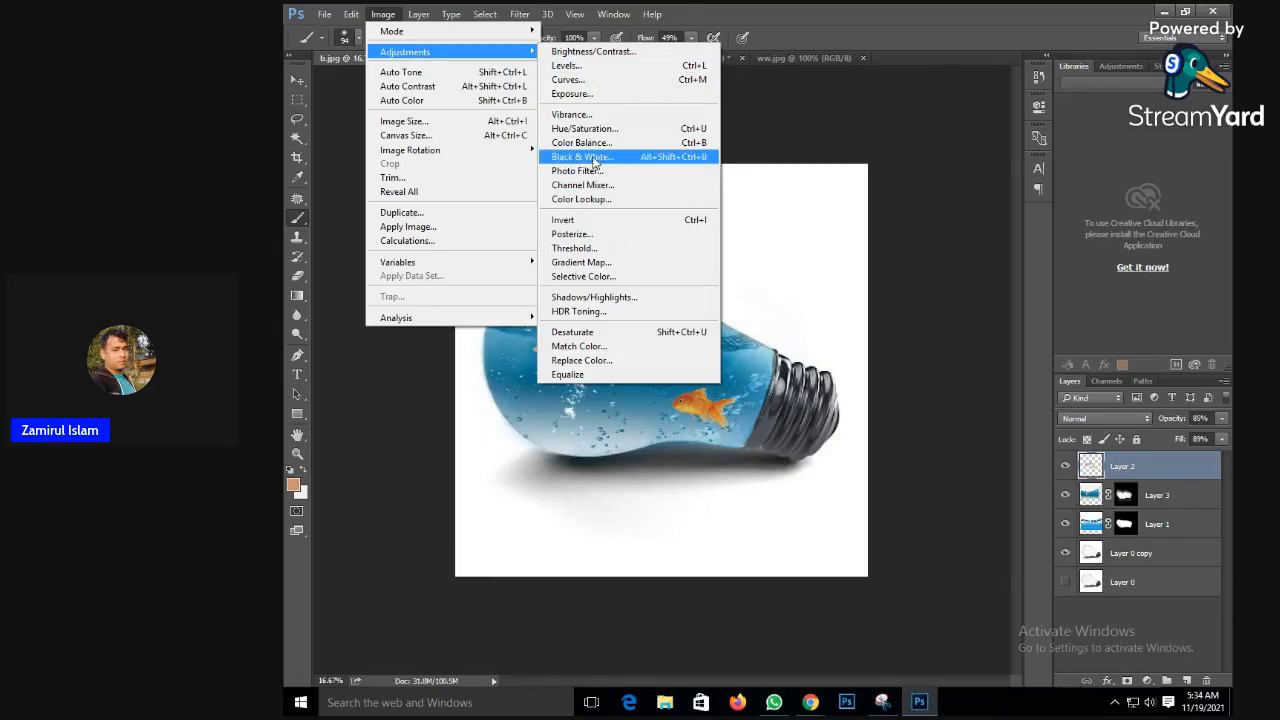
click(590, 51)
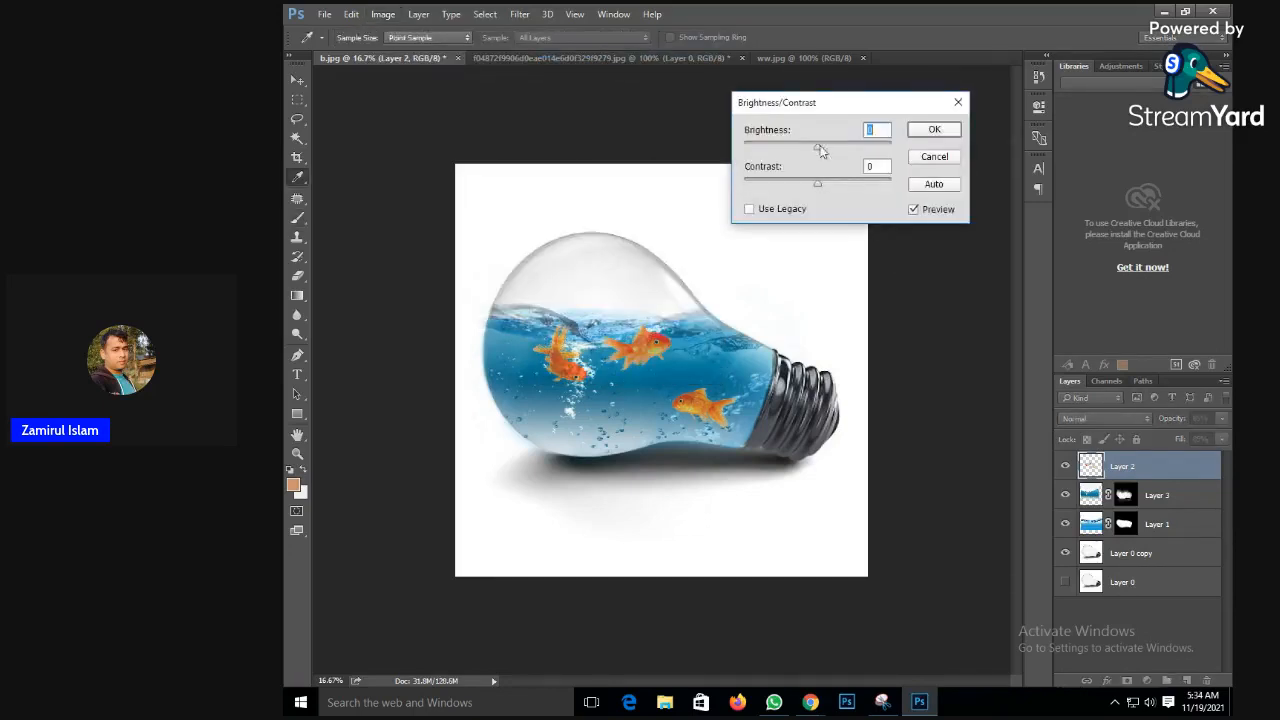
drag(817, 148, 827, 181)
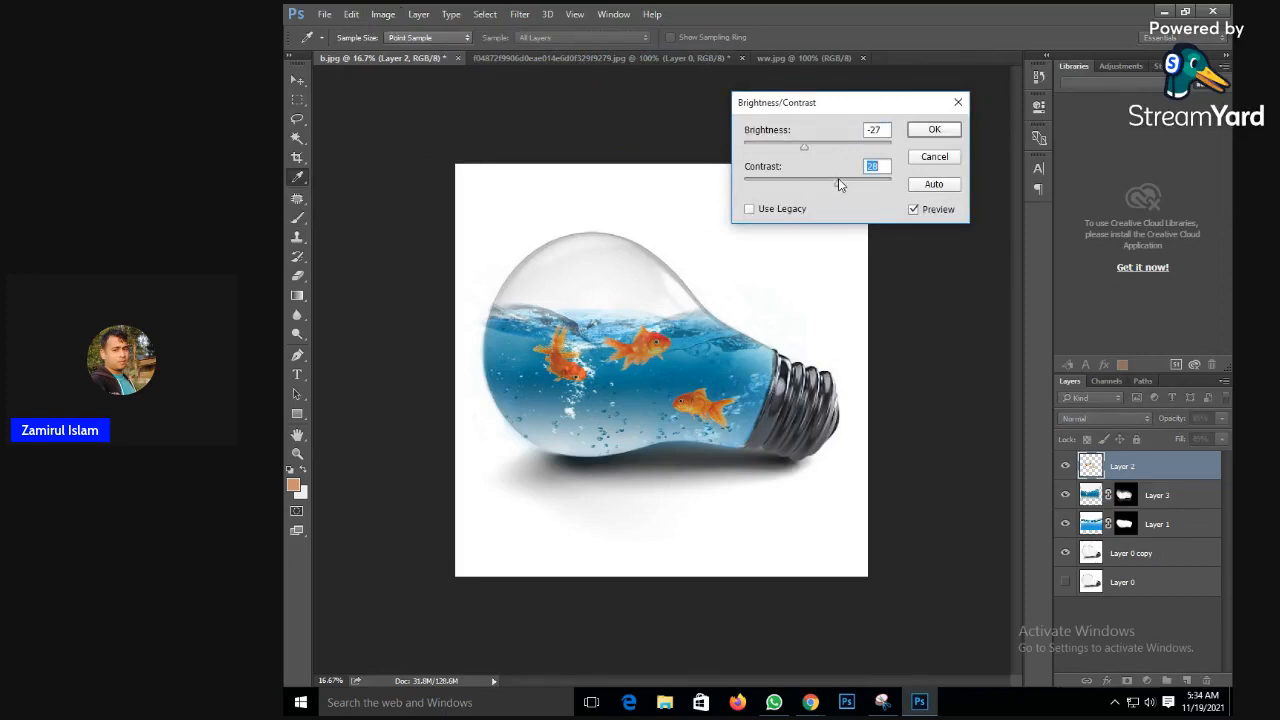
click(934, 129)
key(b)
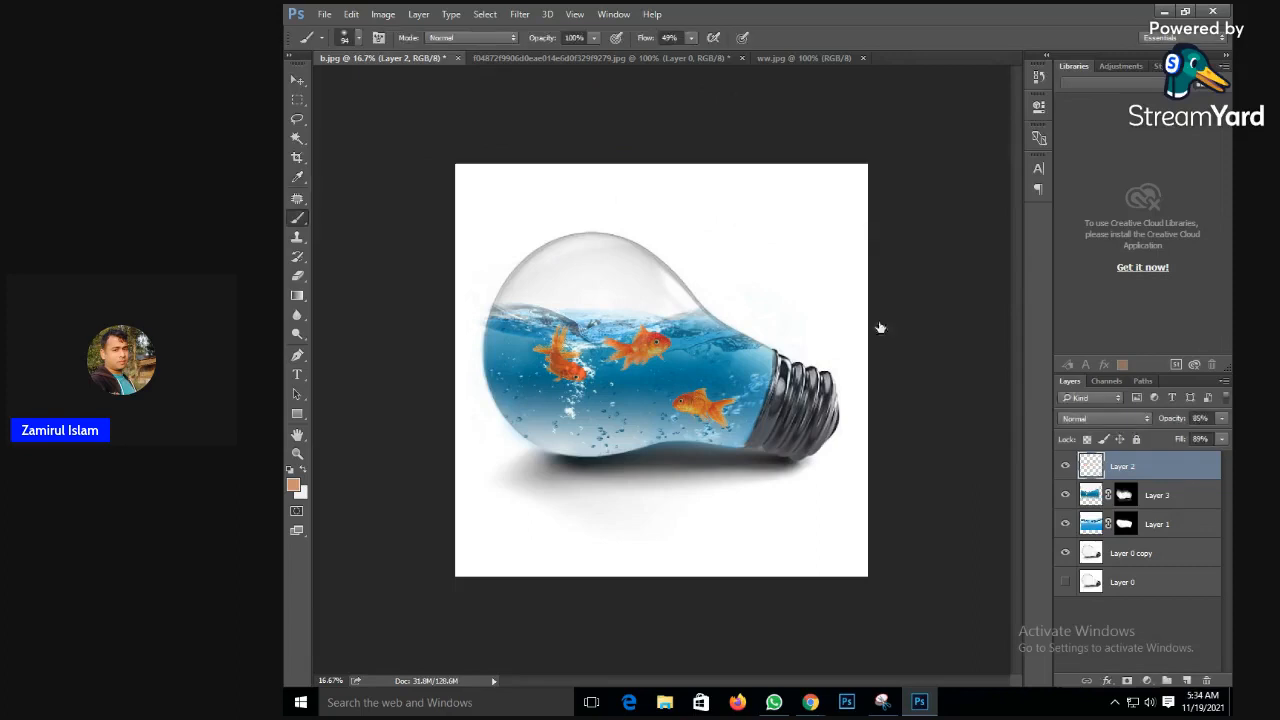
- Move the goldfish layer slightly to the left inside the bulb and check the placement of the three fish
click(300, 80)
drag(645, 355, 630, 350)
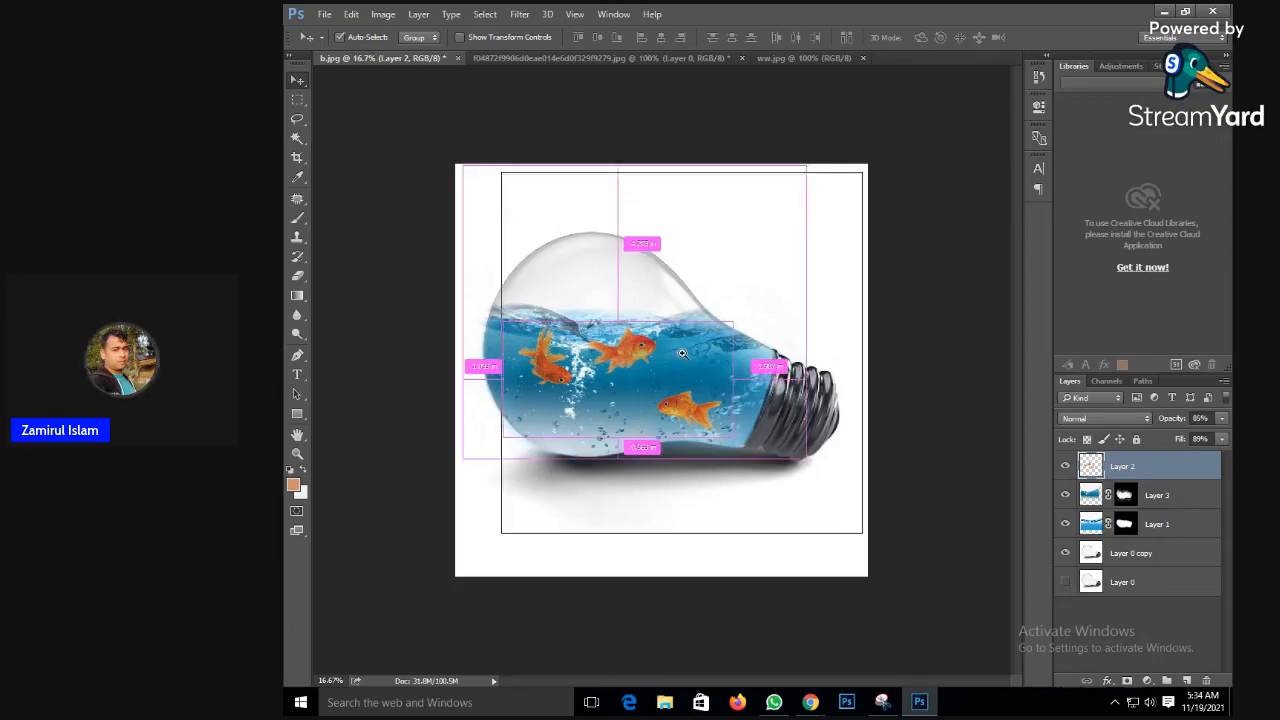
scroll(685, 356, up, 4)
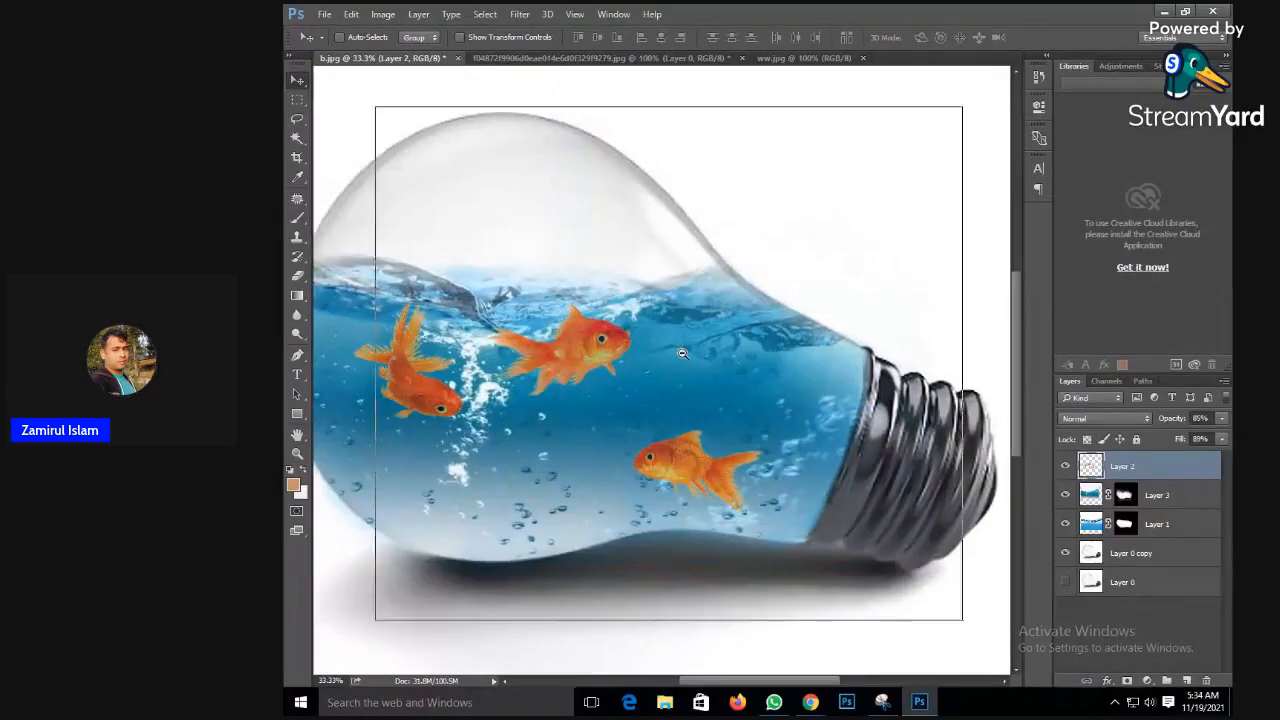
scroll(681, 353, down, 3)
scroll(681, 353, up, 2)
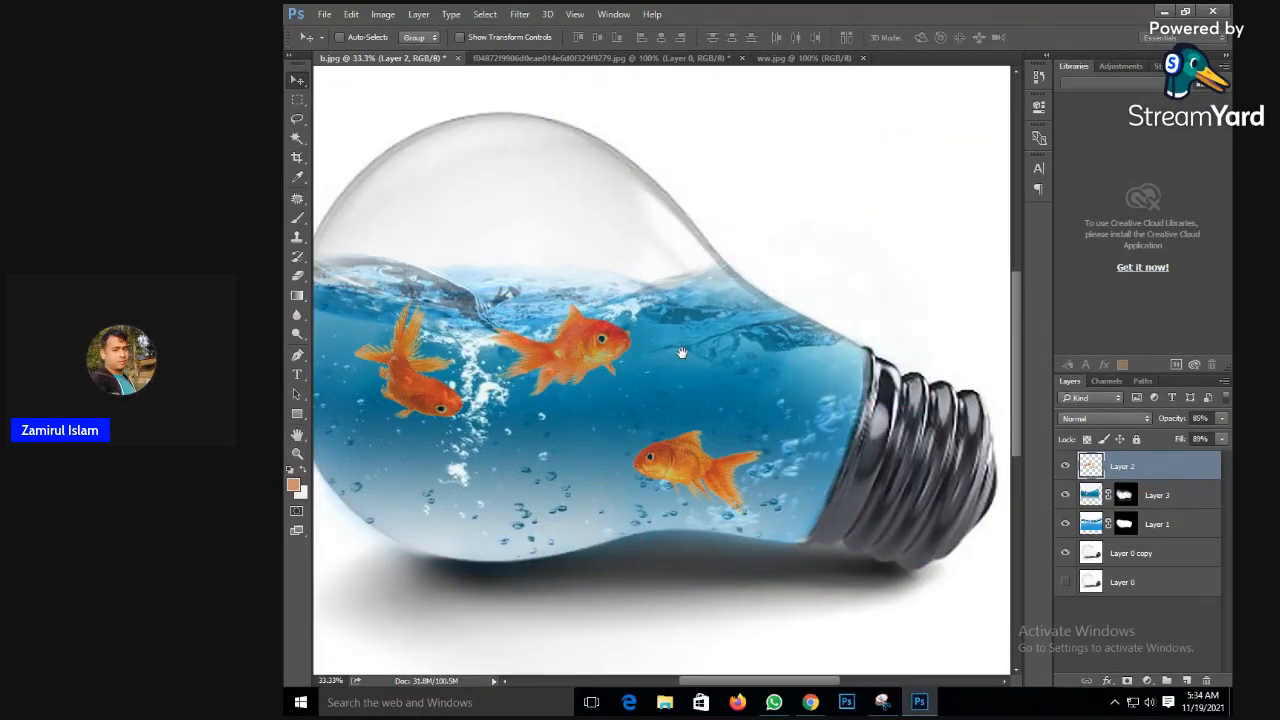
scroll(681, 353, down, 1)
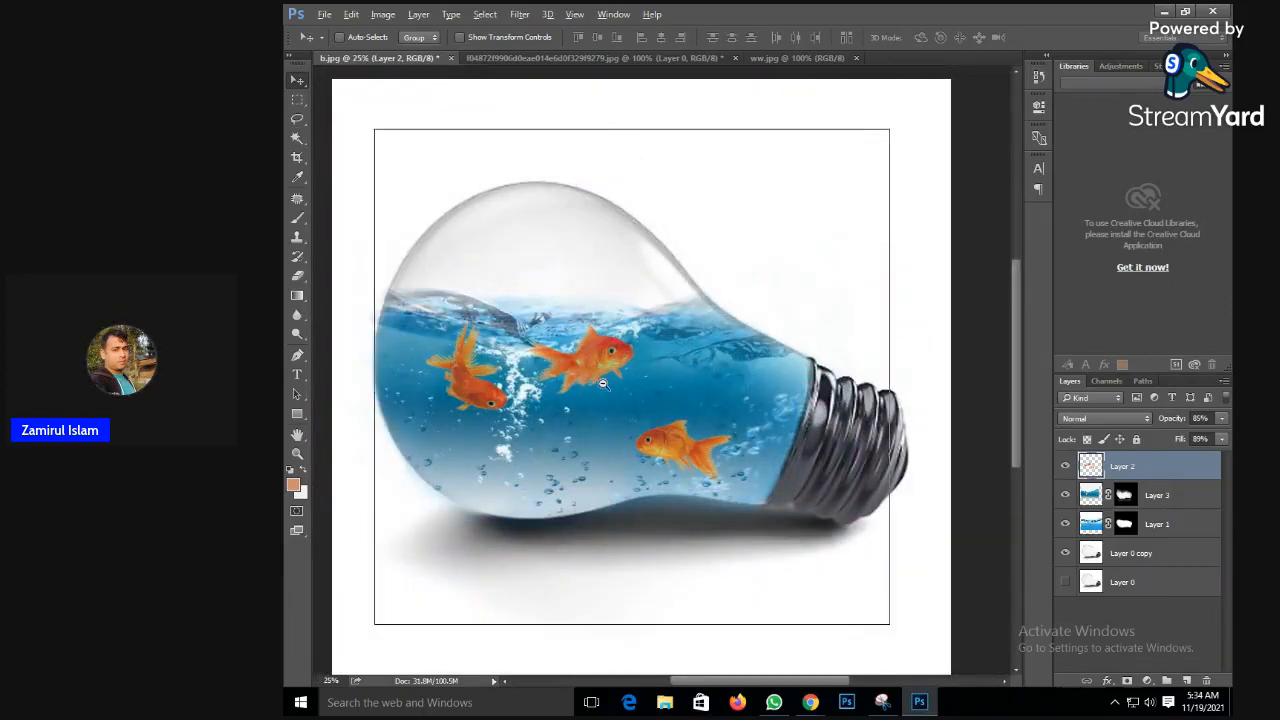
scroll(603, 384, down, 1)
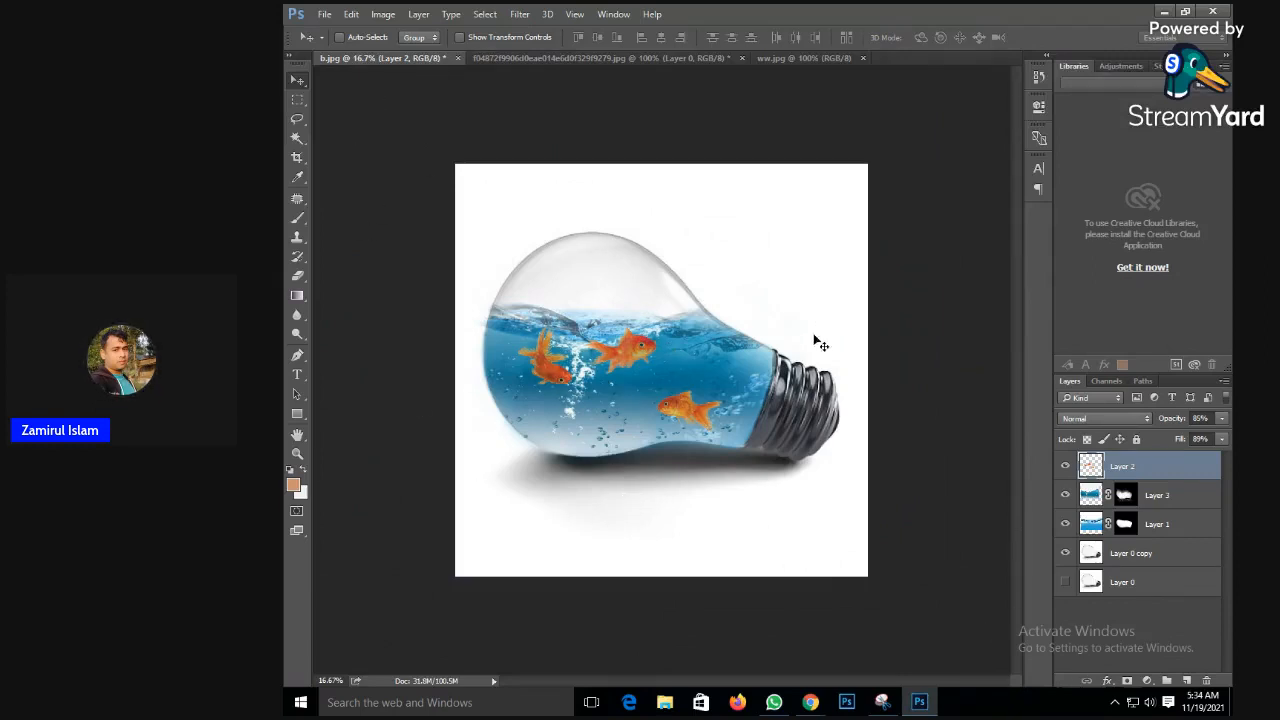
- Save the composition as a JPEG named Goldfish in the bulb folder on the Desktop
click(324, 14)
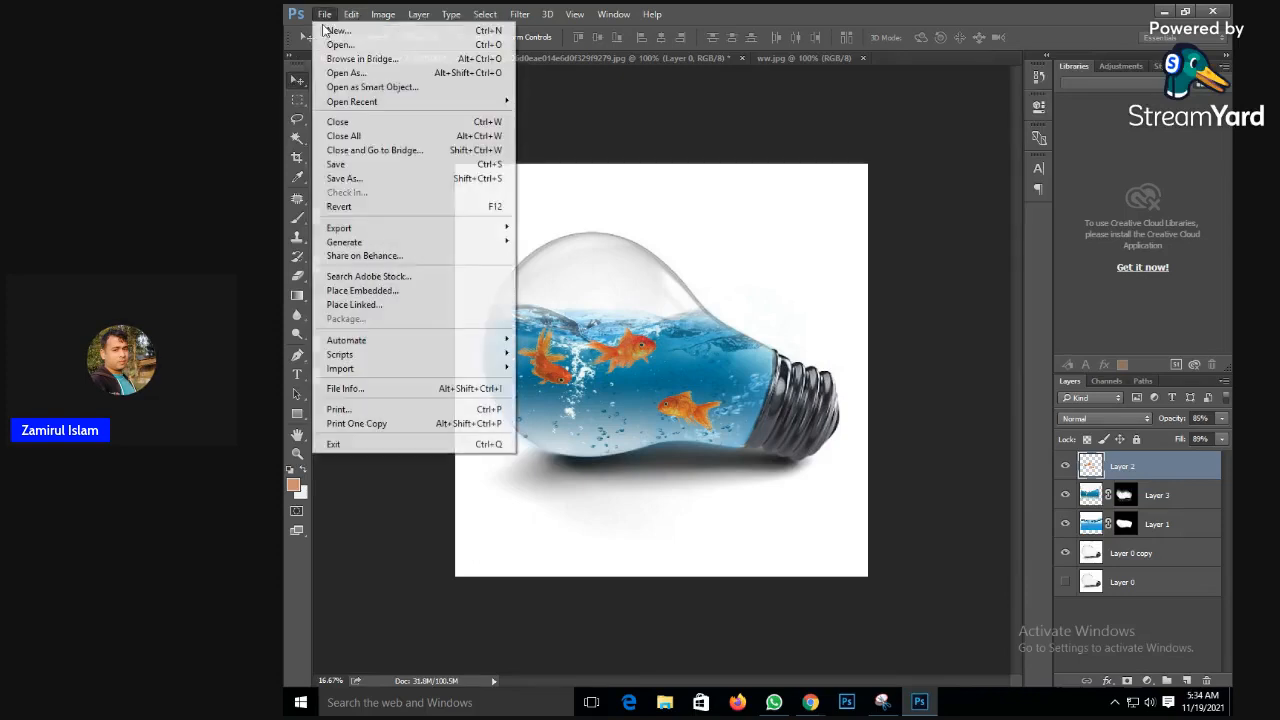
click(353, 180)
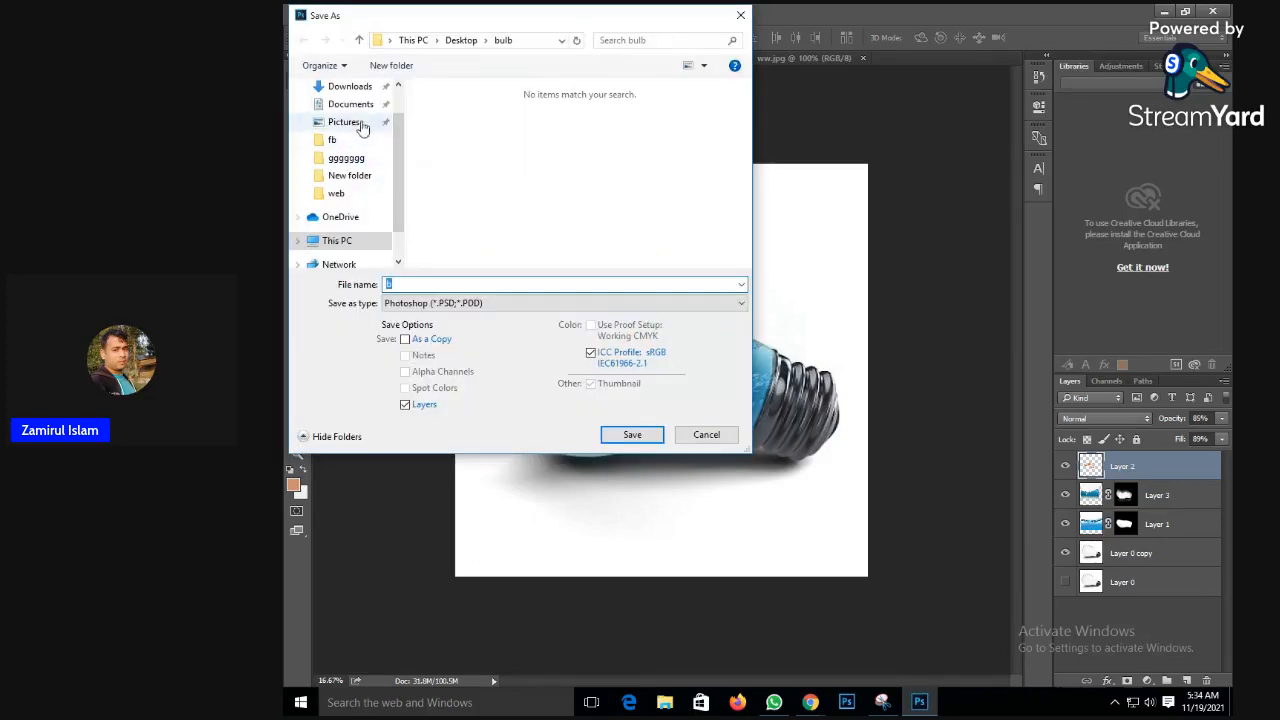
click(345, 110)
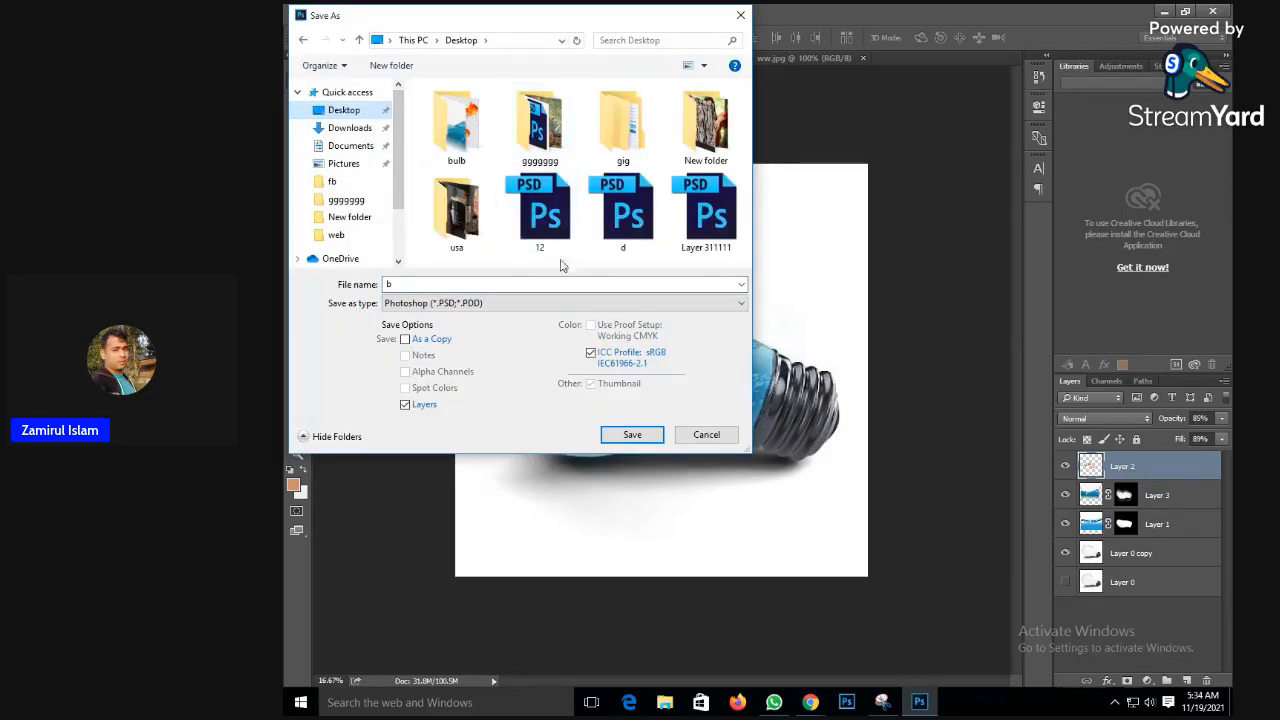
double_click(452, 143)
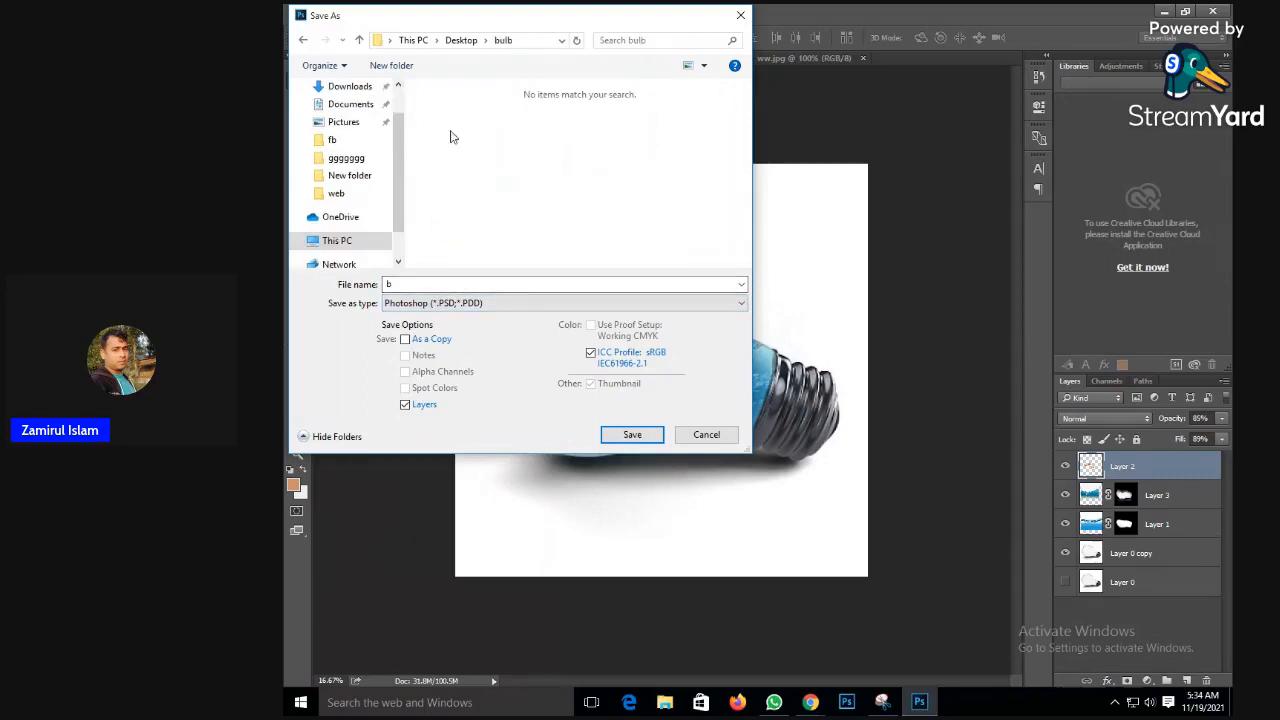
click(500, 300)
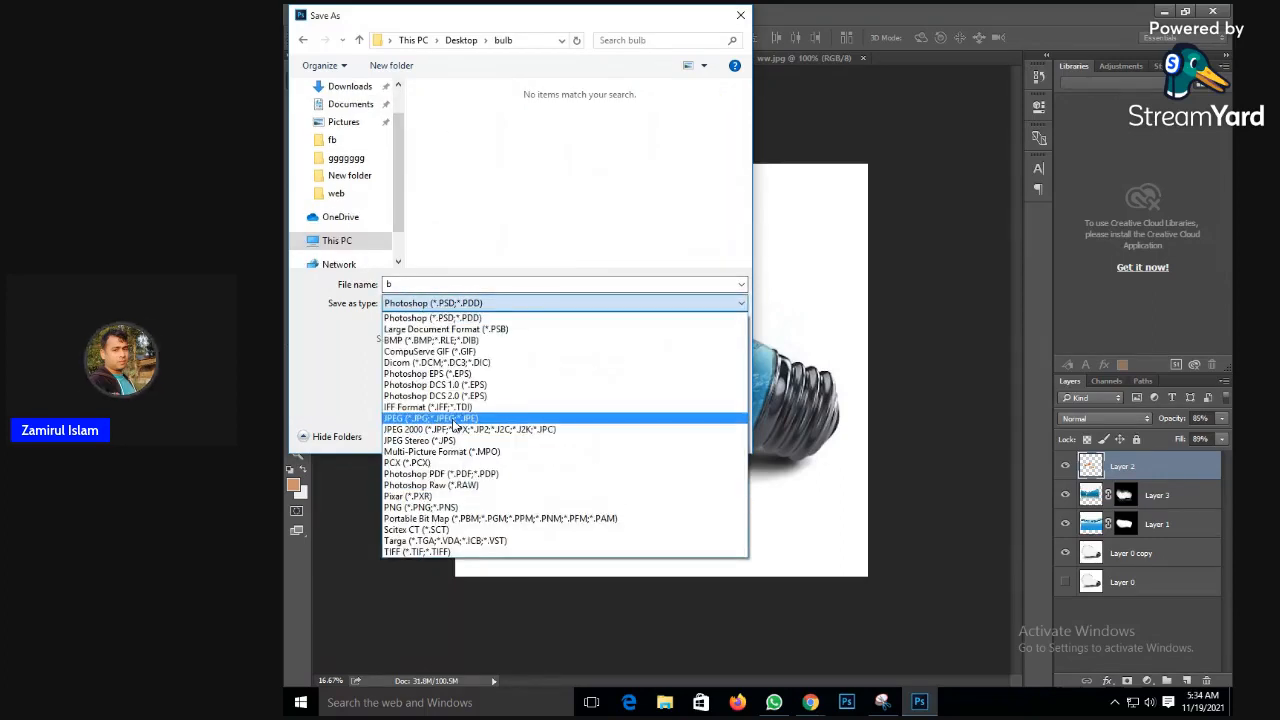
click(463, 418)
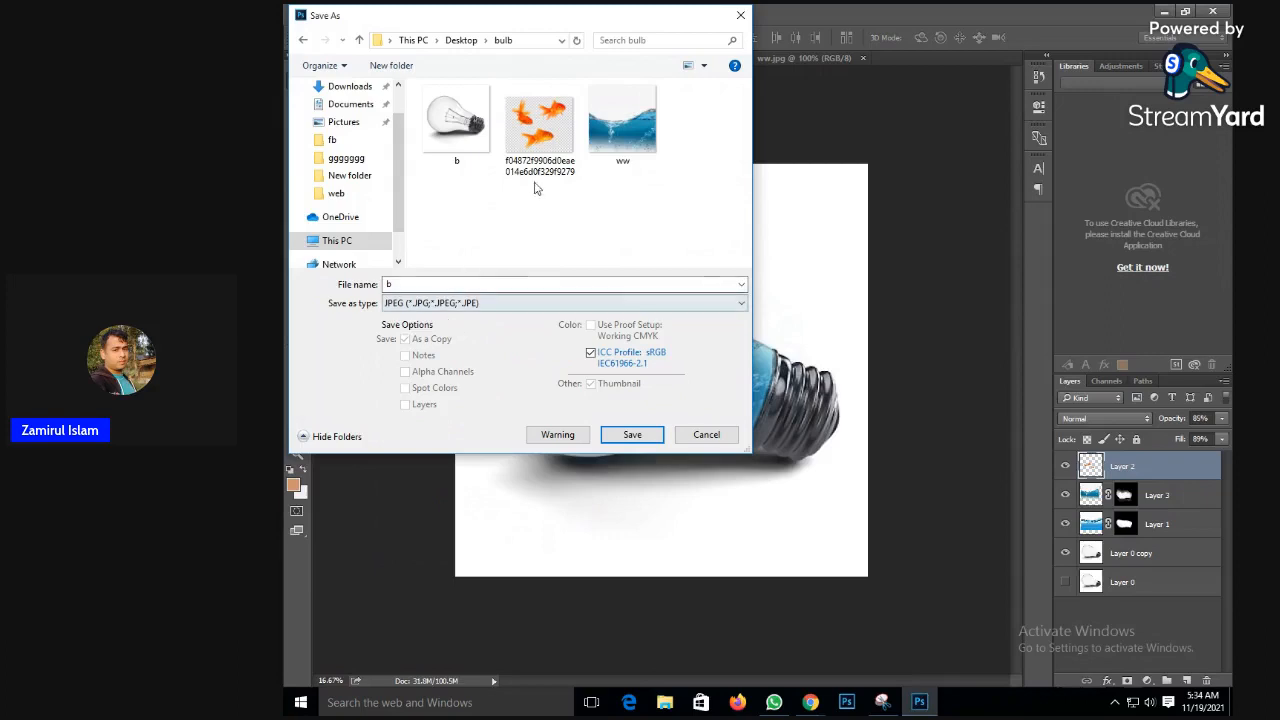
double_click(428, 285)
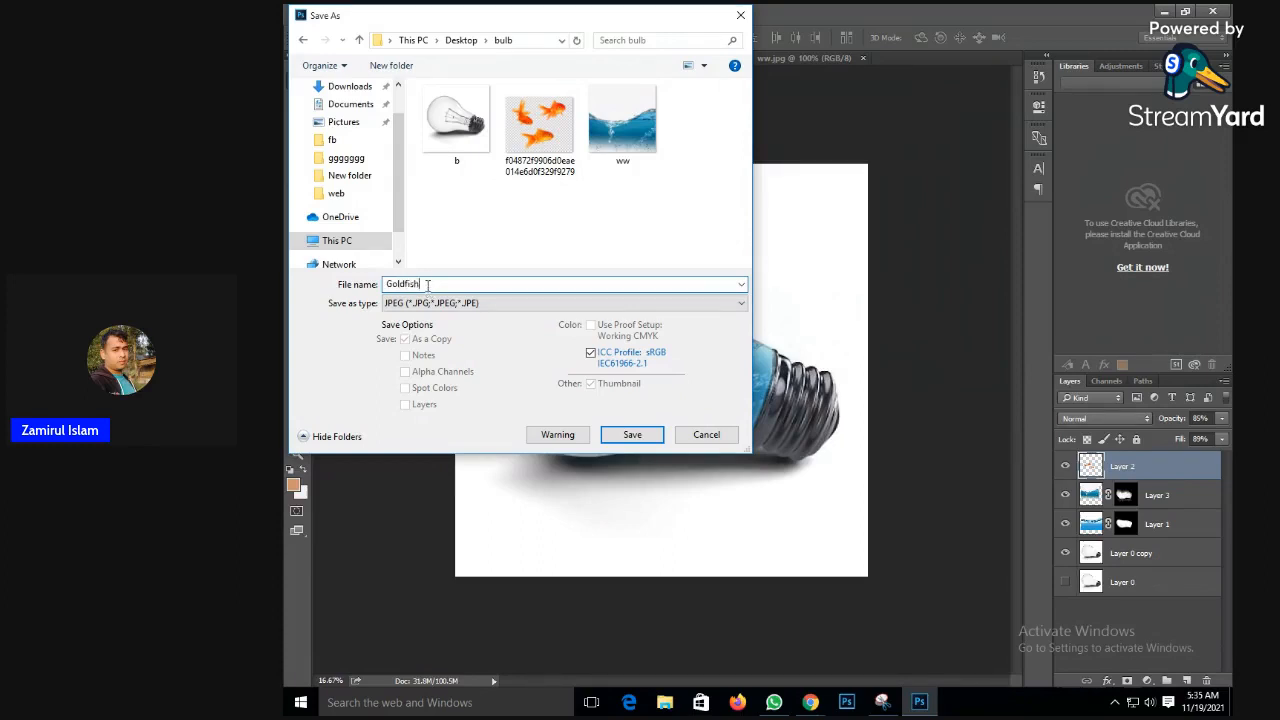
click(633, 436)
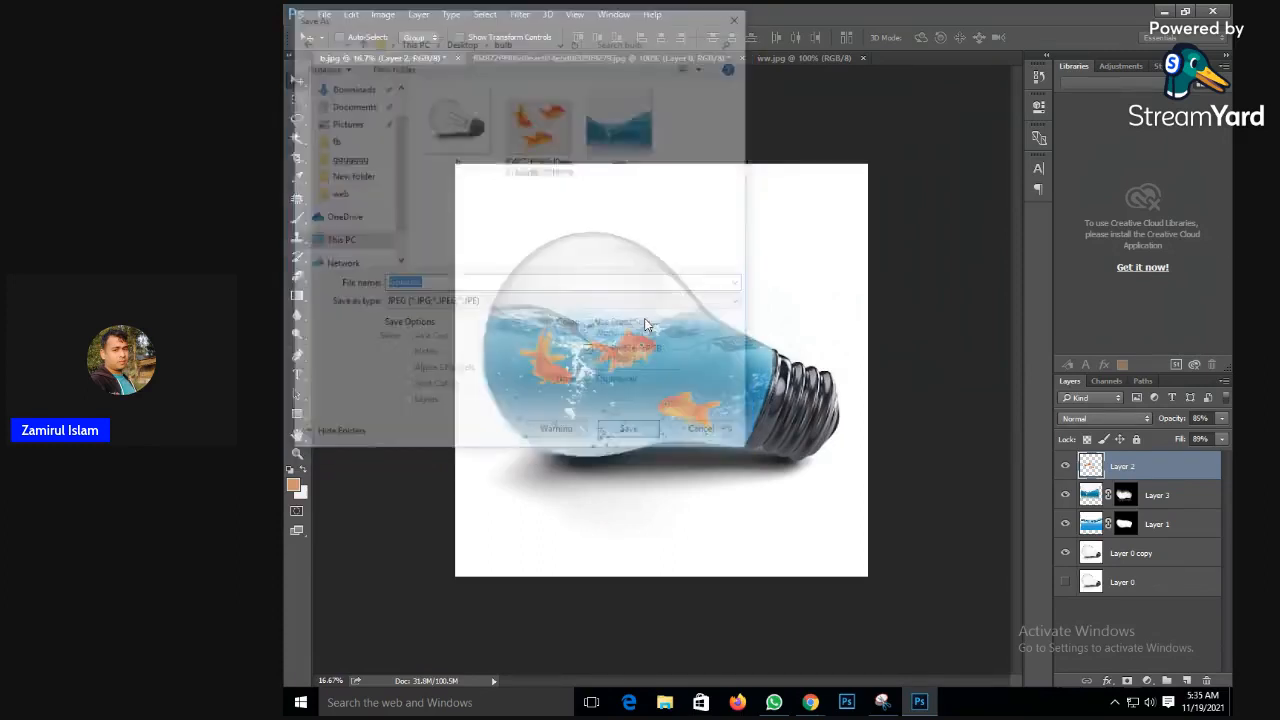
click(845, 189)
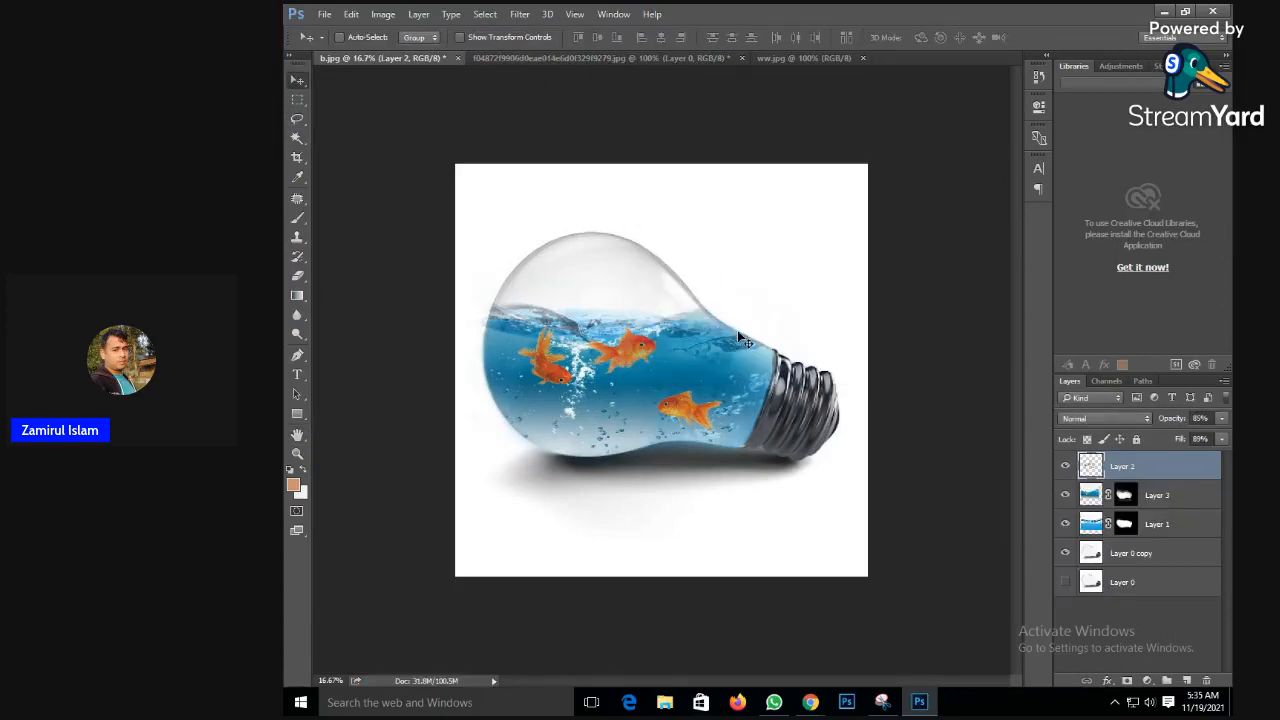
- Open the exported Goldfish image from the bulb folder on the desktop to review the finished composition, then minimize the viewer
key(alt+Tab)
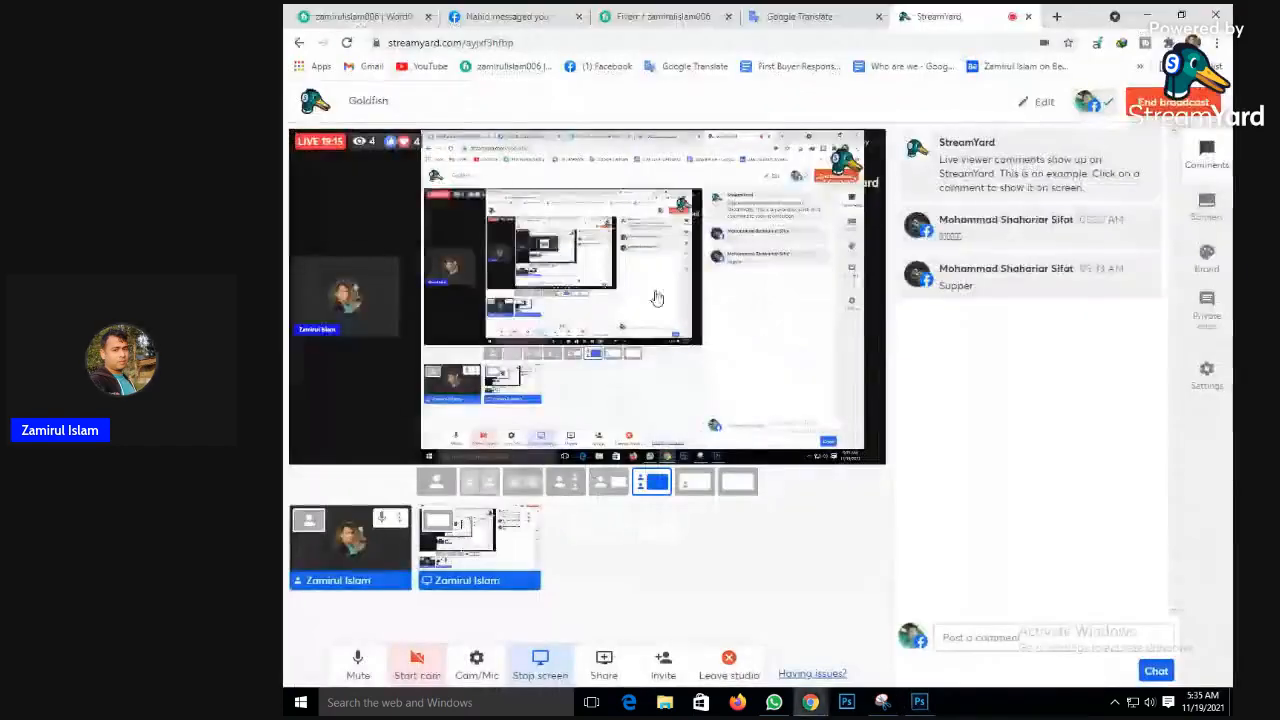
key(super+d)
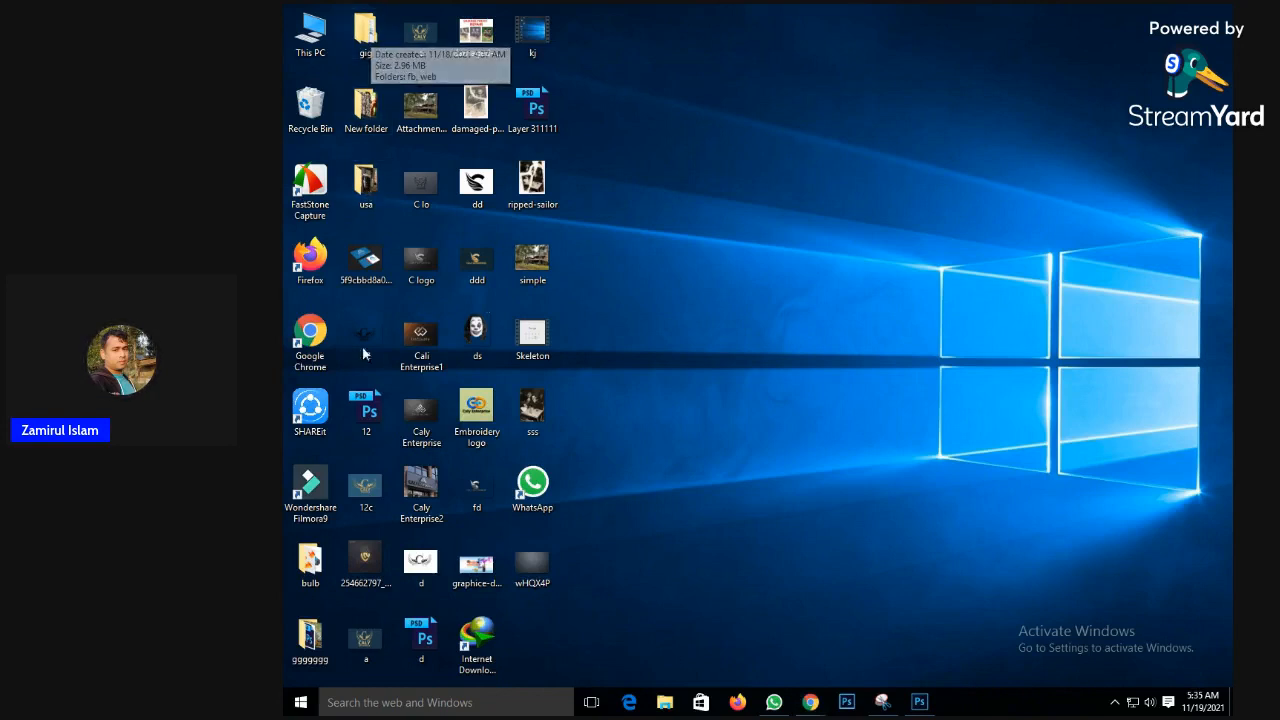
double_click(312, 563)
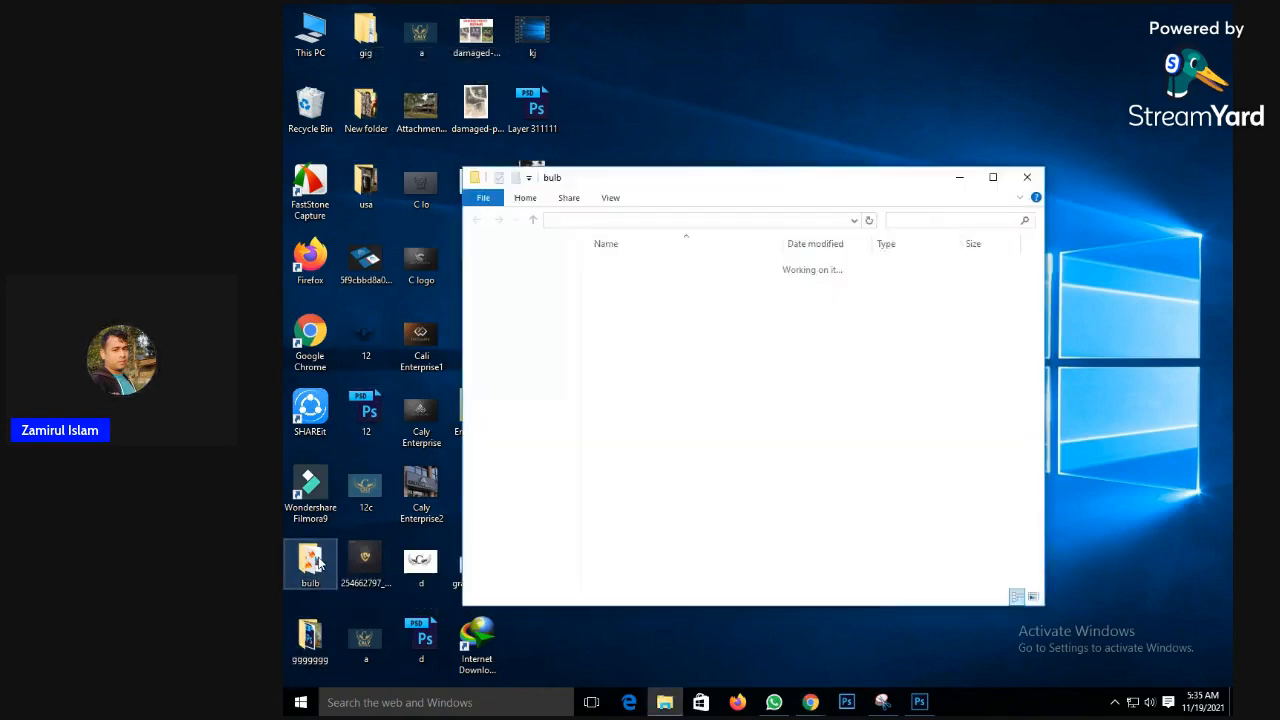
double_click(802, 284)
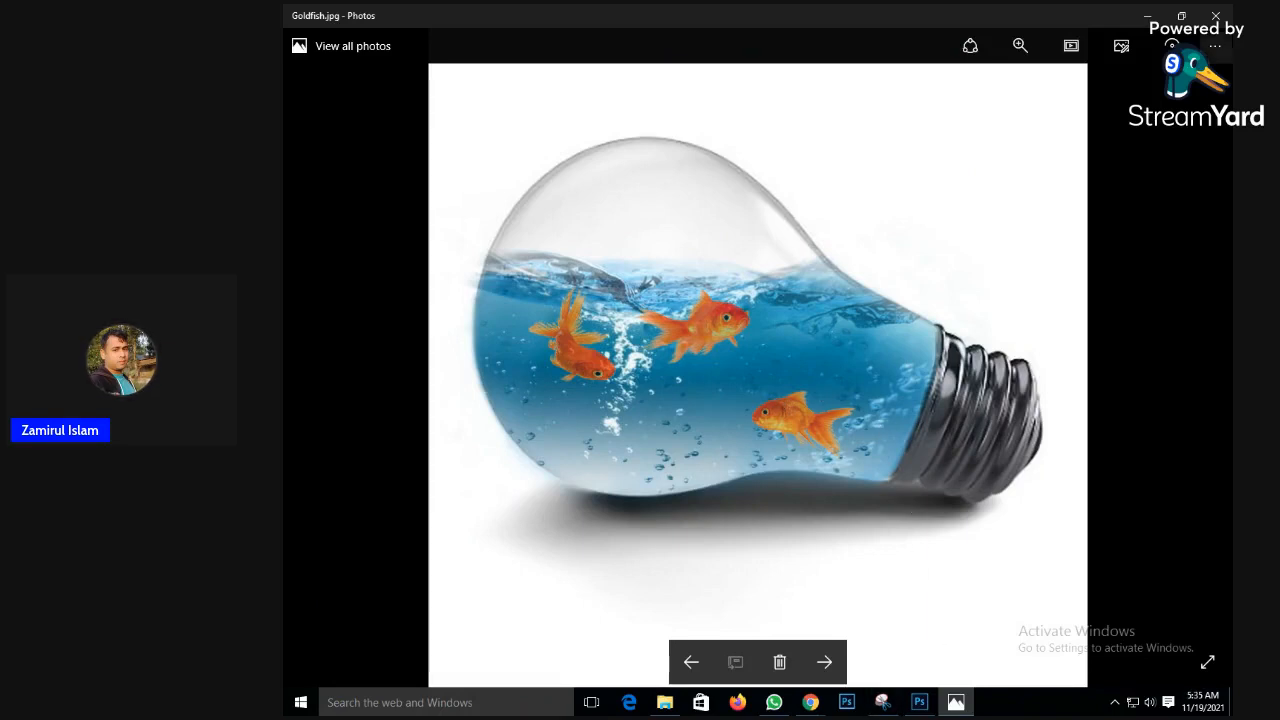
click(1148, 16)
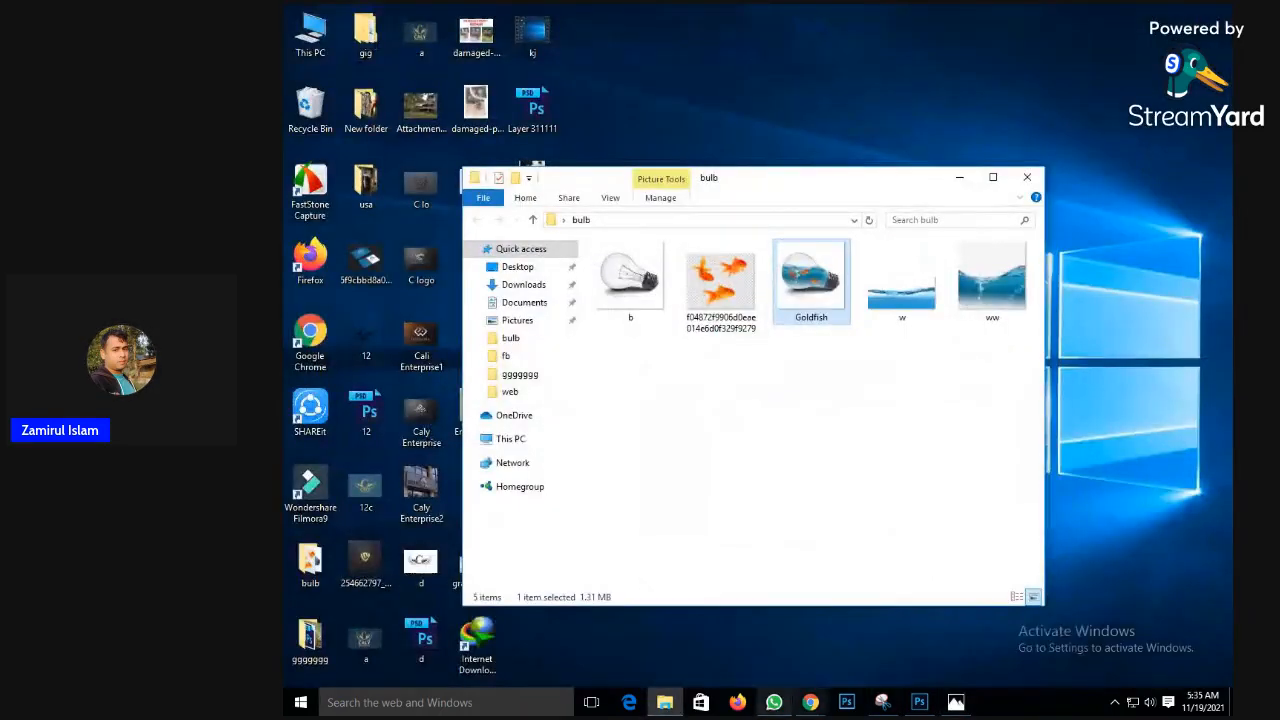
- Switch to the StreamYard broadcast studio in Chrome
click(810, 702)
click(771, 633)
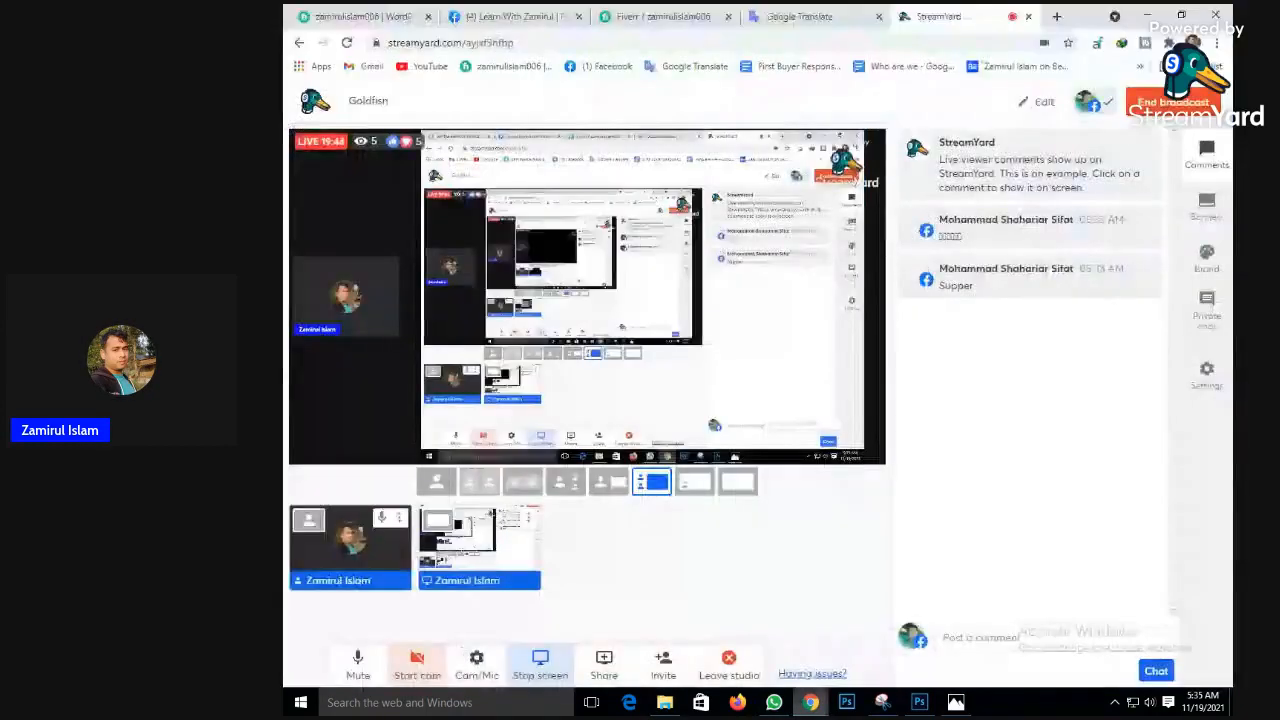